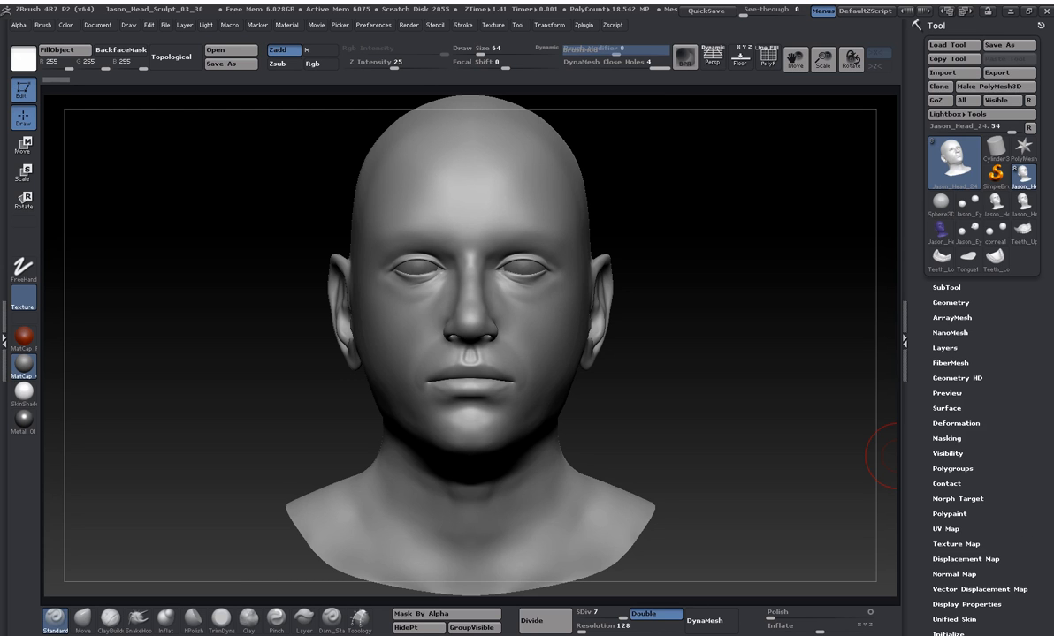
Examine the head's sculpt layers and facial detail.
left_click(944, 347)
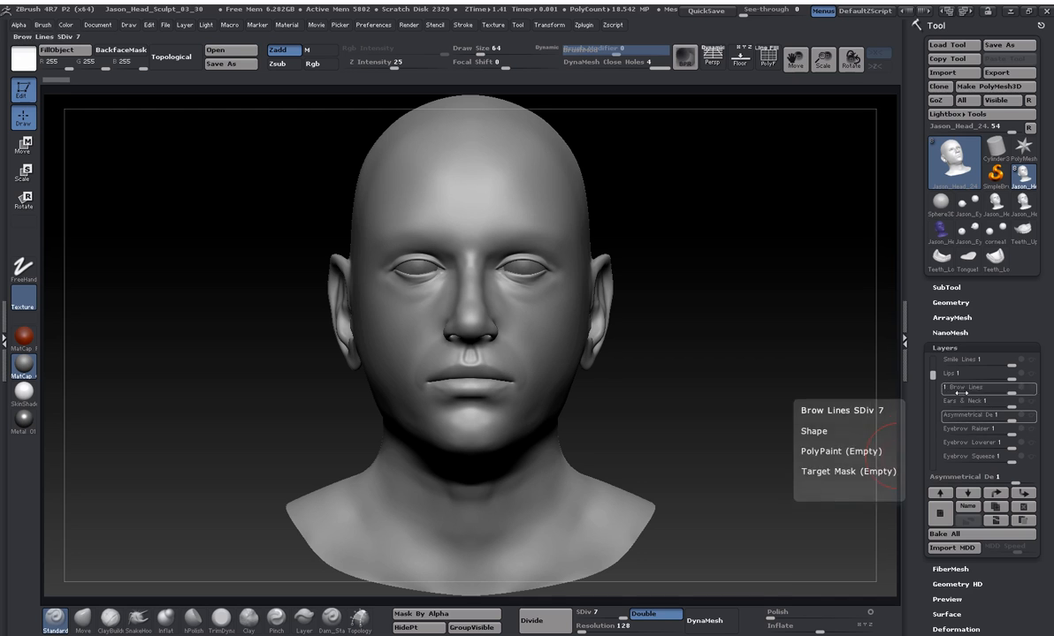
scroll(940, 375, "up", 4)
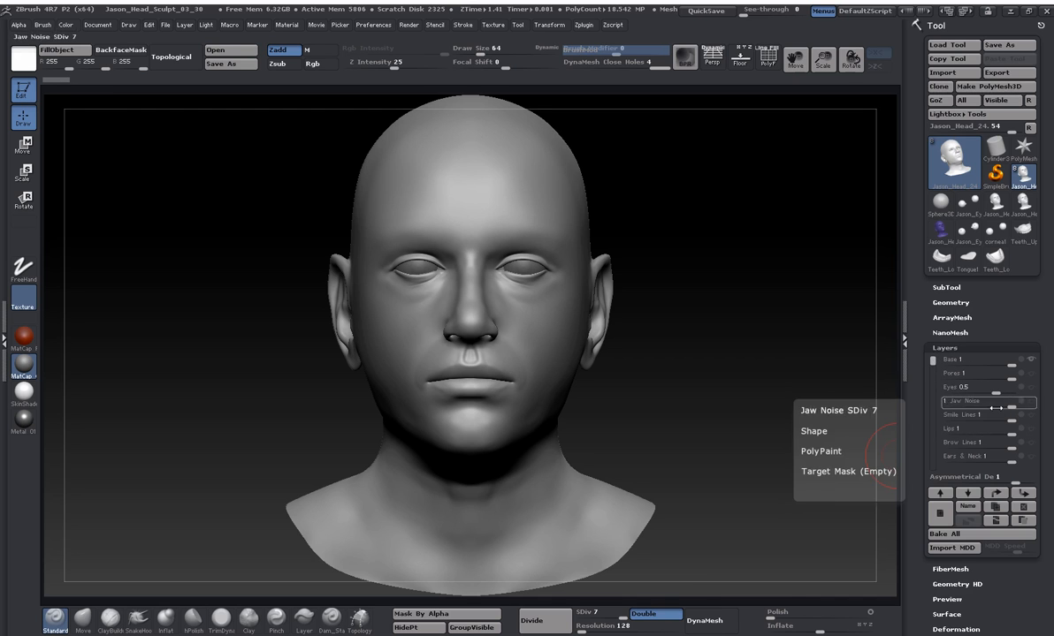
left_click_drag(933, 364, 932, 381)
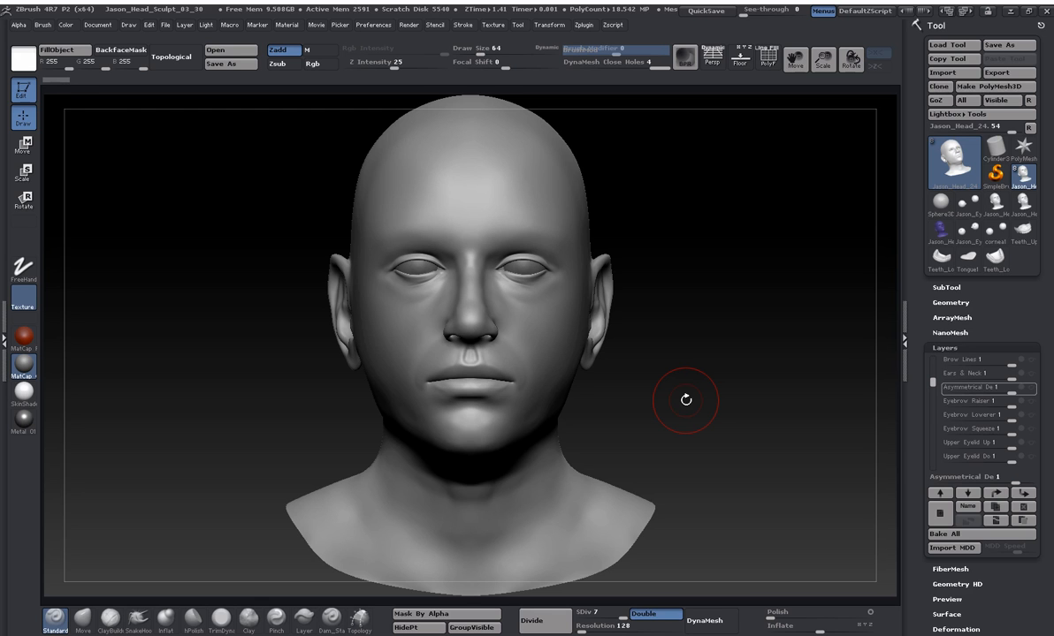
mouse_move(686, 400)
left_mouse_down()
mouse_move(828, 418)
mouse_move(821, 434)
mouse_move(795, 388)
left_mouse_up()
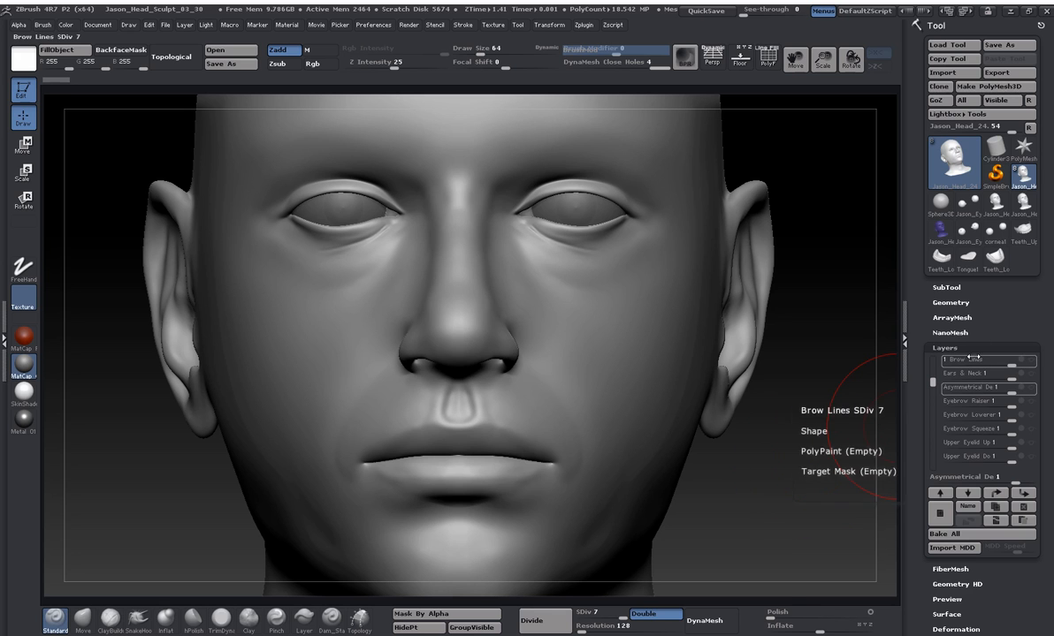
left_click_drag(931, 385, 929, 354)
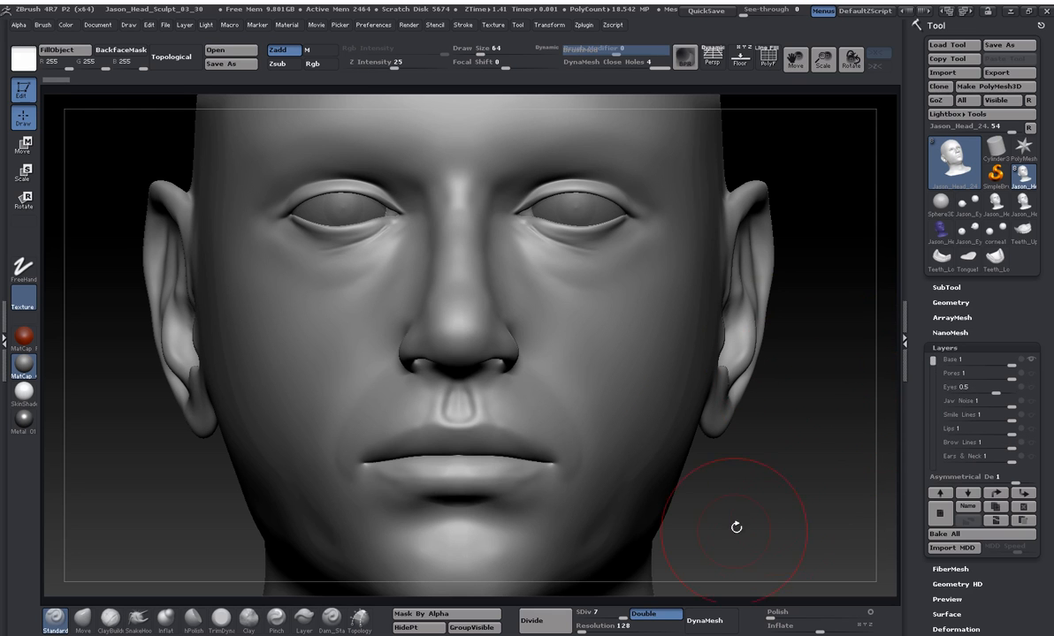
Lower the head mesh to subdivision level 1.
left_click(958, 301)
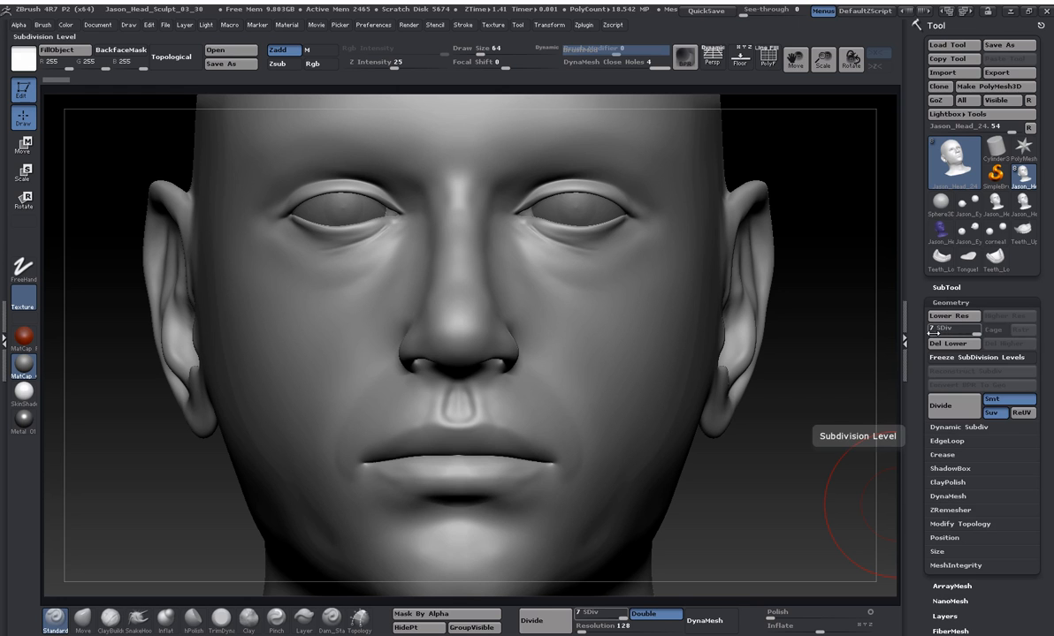
left_click(935, 330)
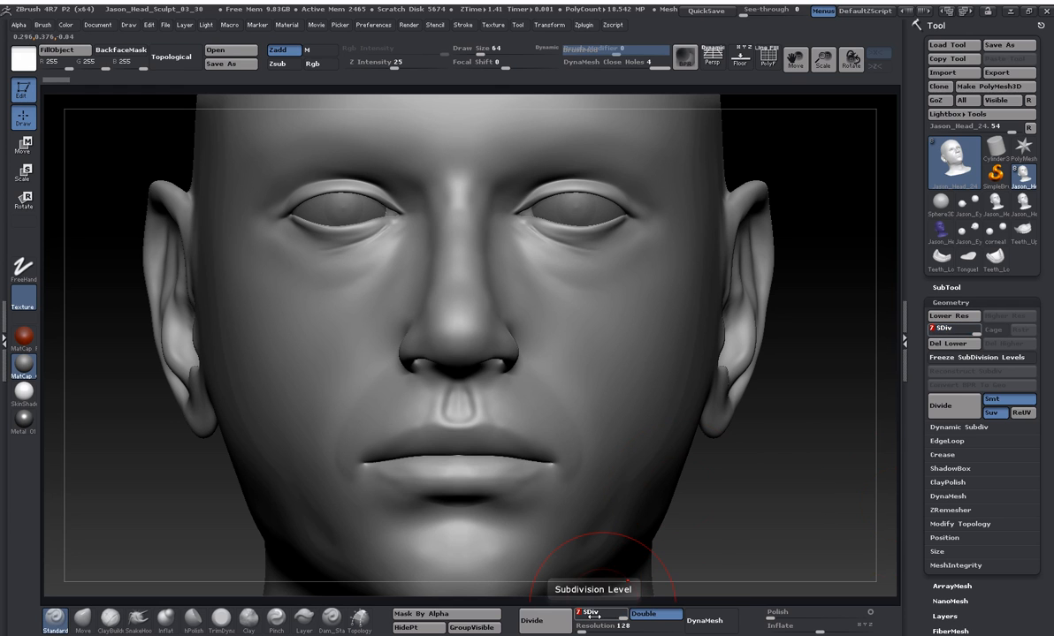
left_click_drag(593, 616, 575, 616)
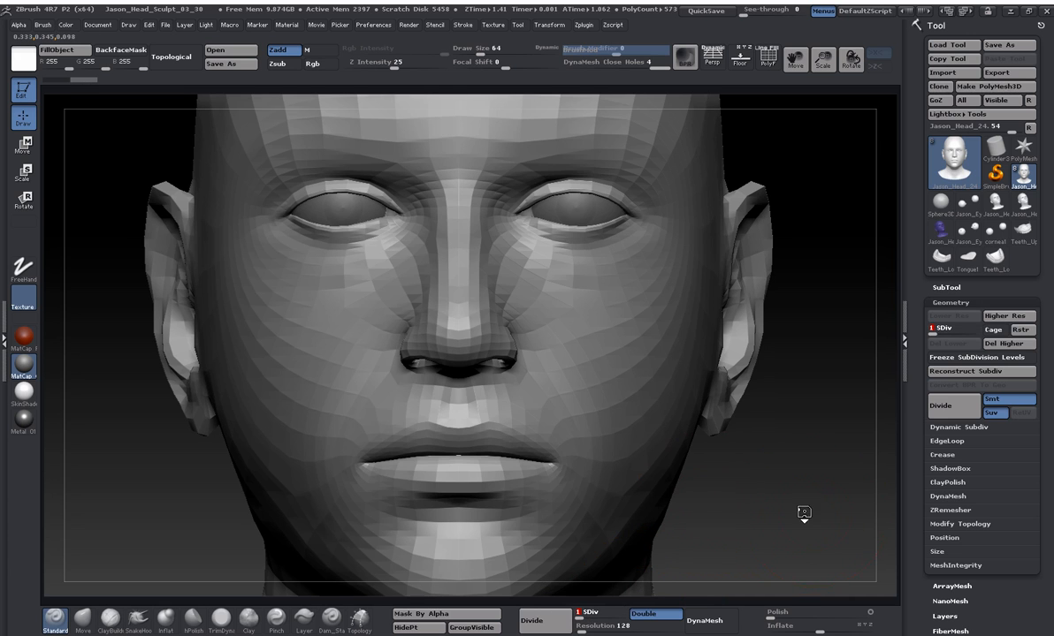
key("f")
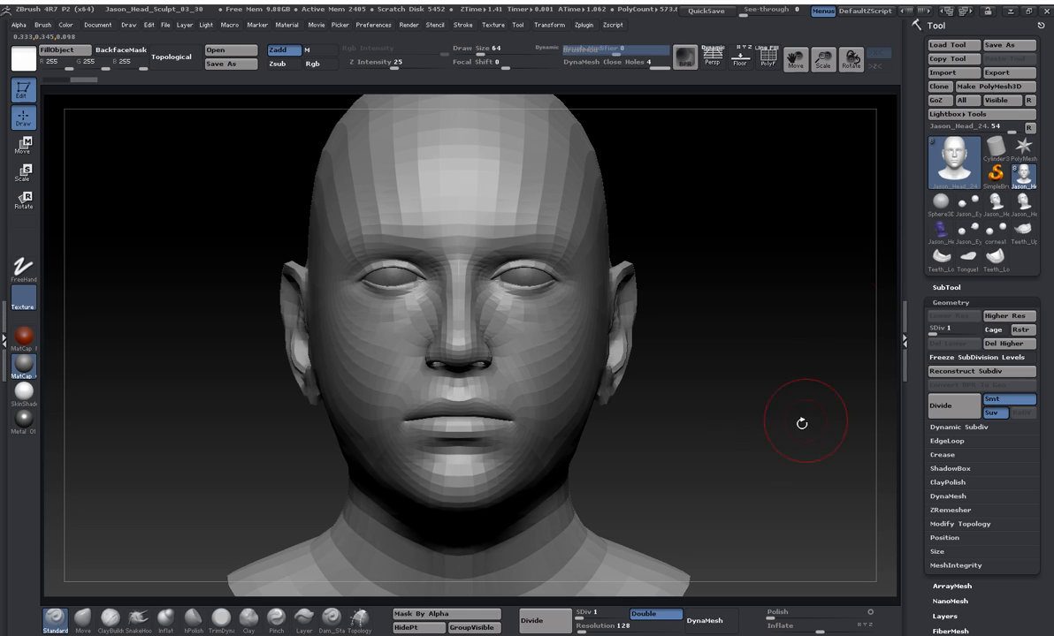
Export the head mesh as an OBJ named Jason_Head_30_Base into the Blend Shapes folder, replacing the existing file.
left_click(997, 74)
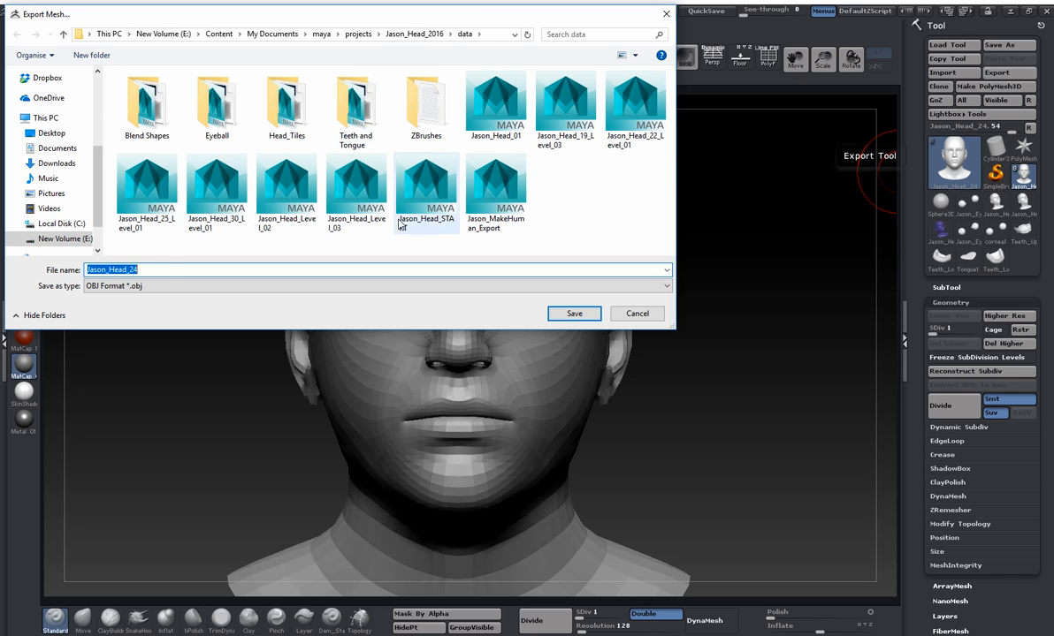
left_click(170, 274)
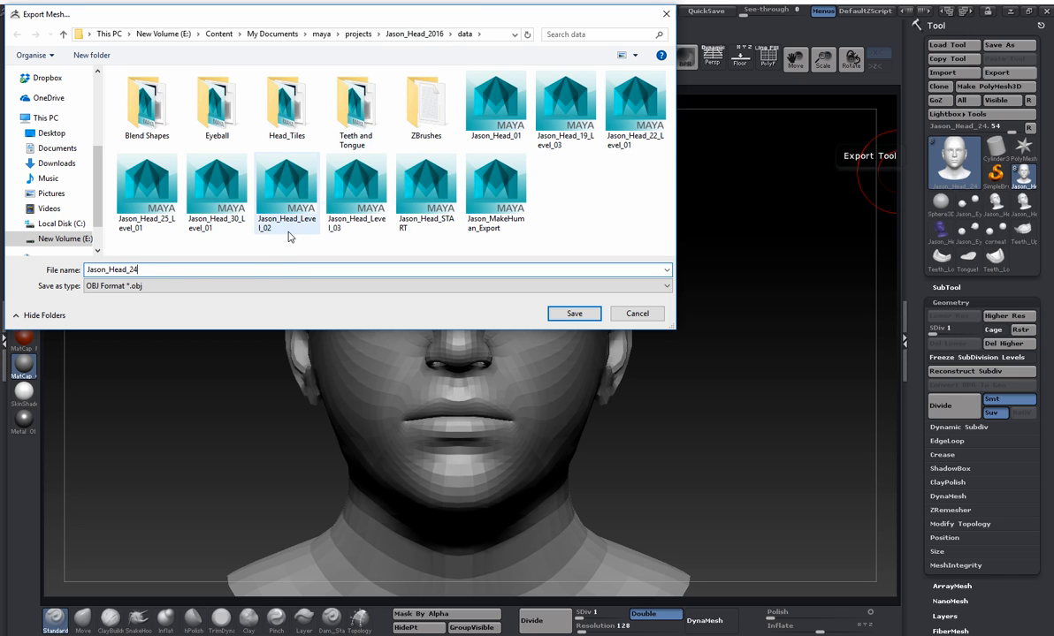
key("BackSpace")
key("BackSpace")
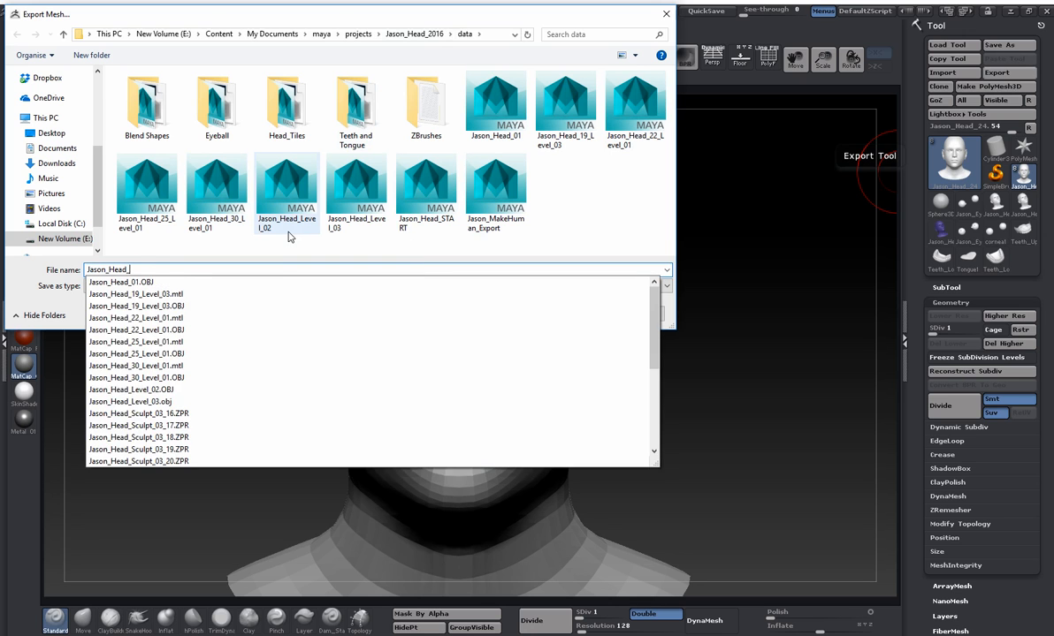
type("30")
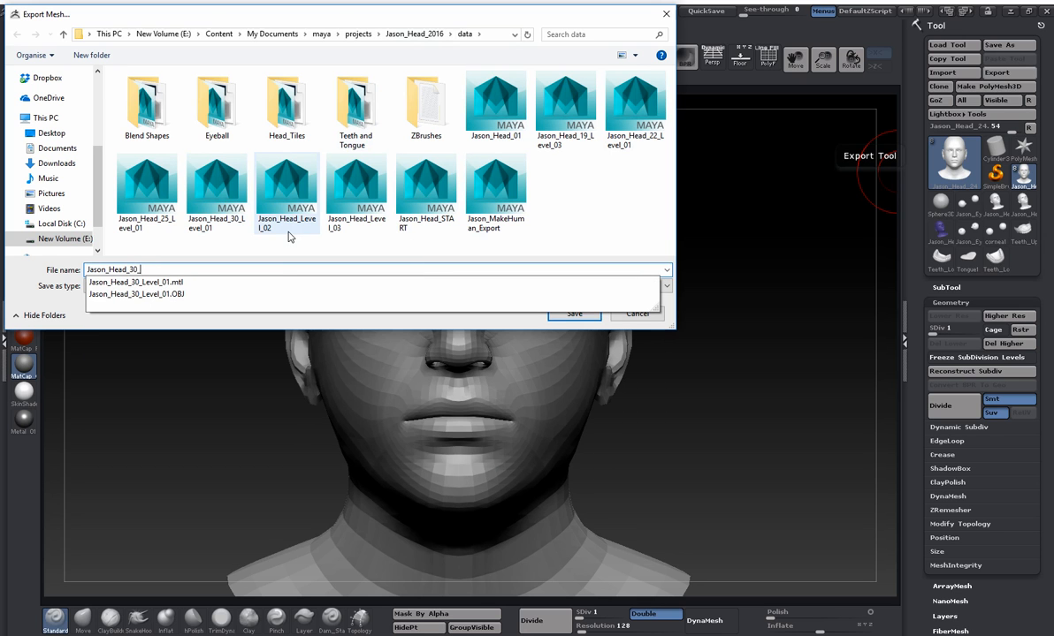
type("_base")
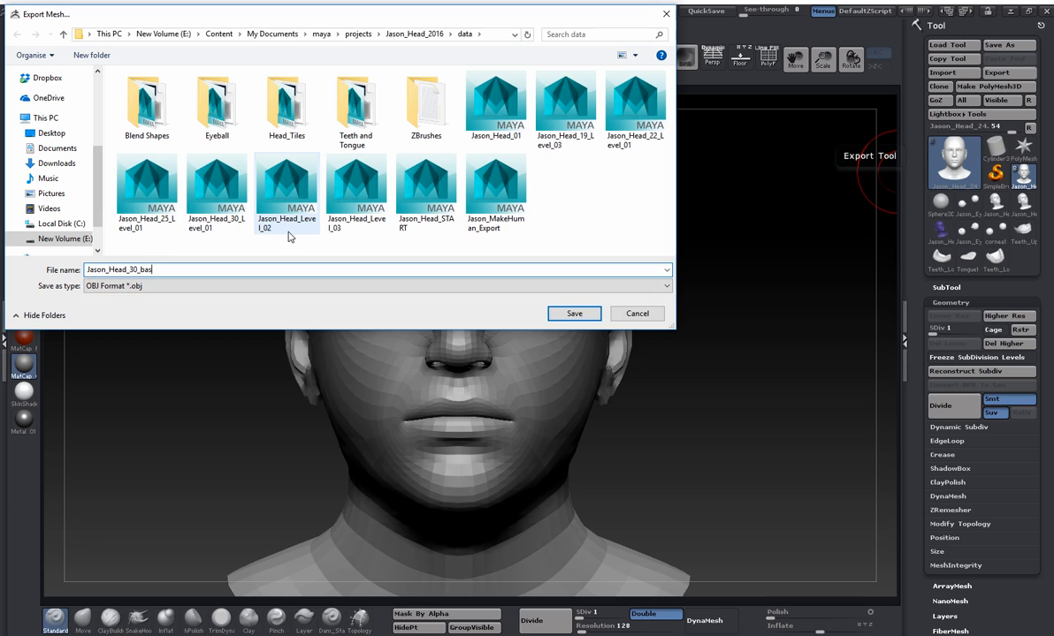
double_click(156, 124)
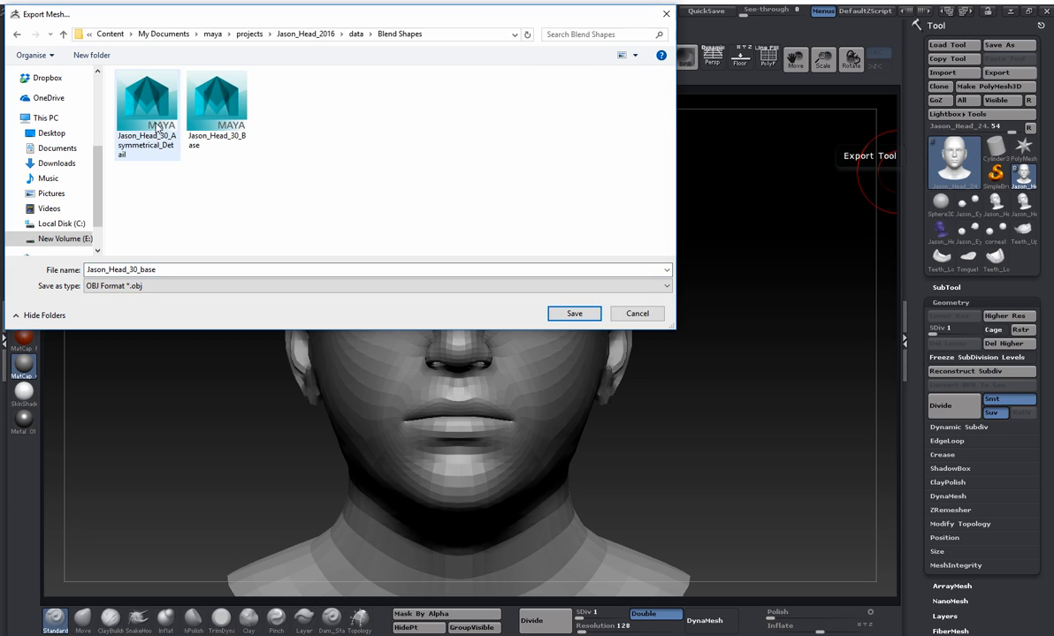
left_click(217, 113)
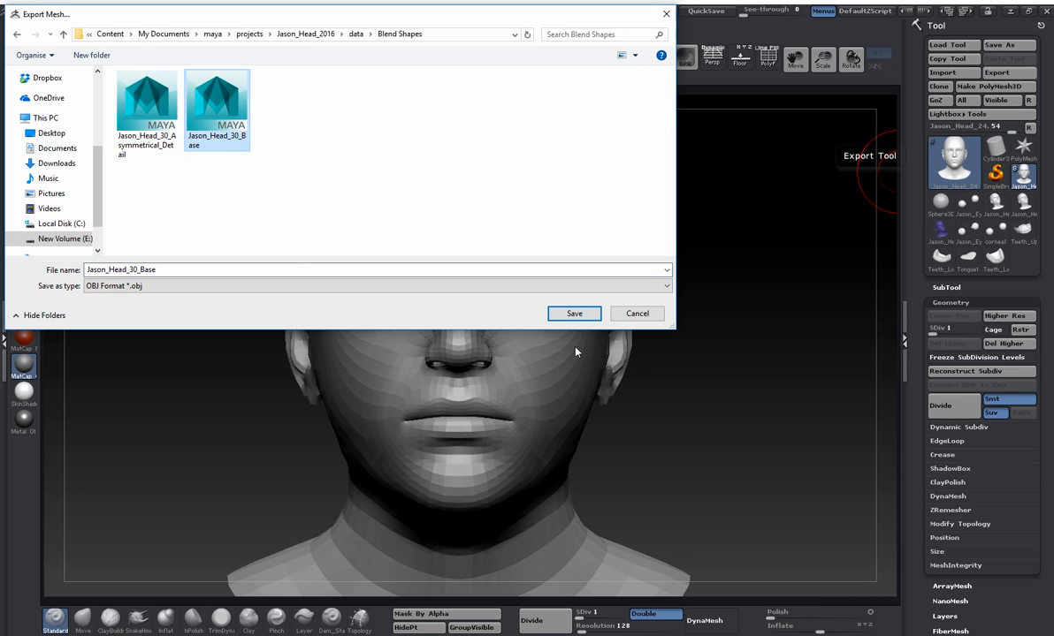
left_click(577, 316)
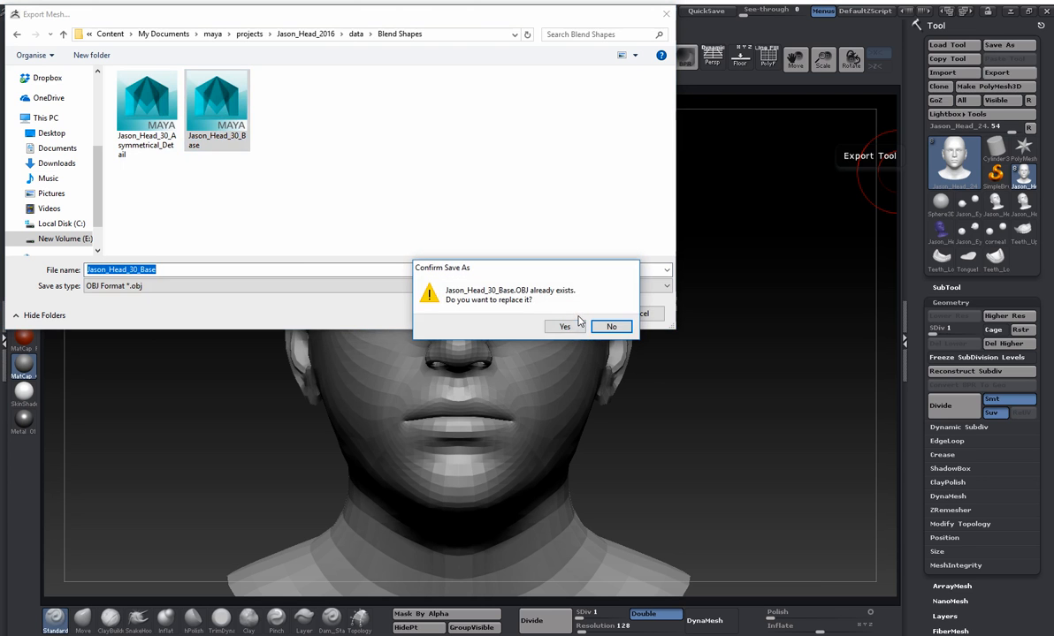
left_click(566, 327)
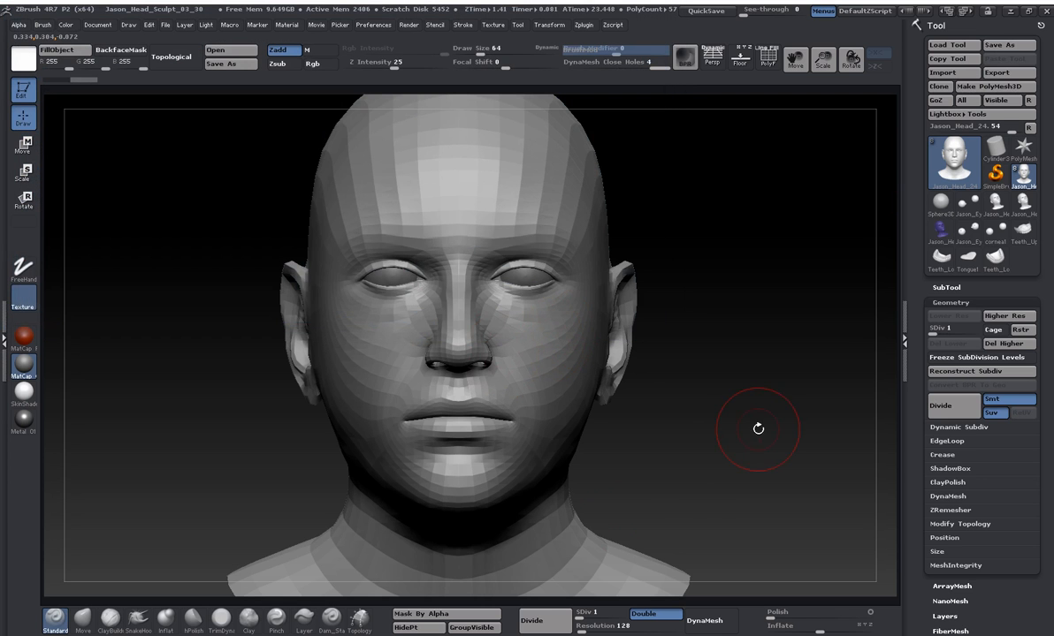
Switch to Autodesk Maya 2016 and check its version information.
key("super")
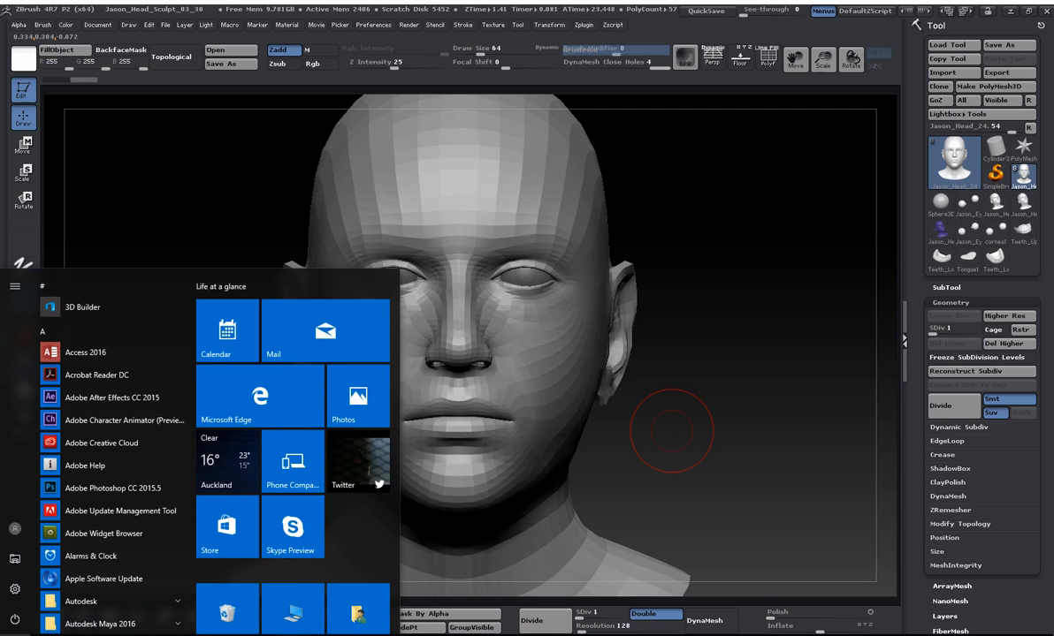
mouse_move(354, 630)
left_click(376, 574)
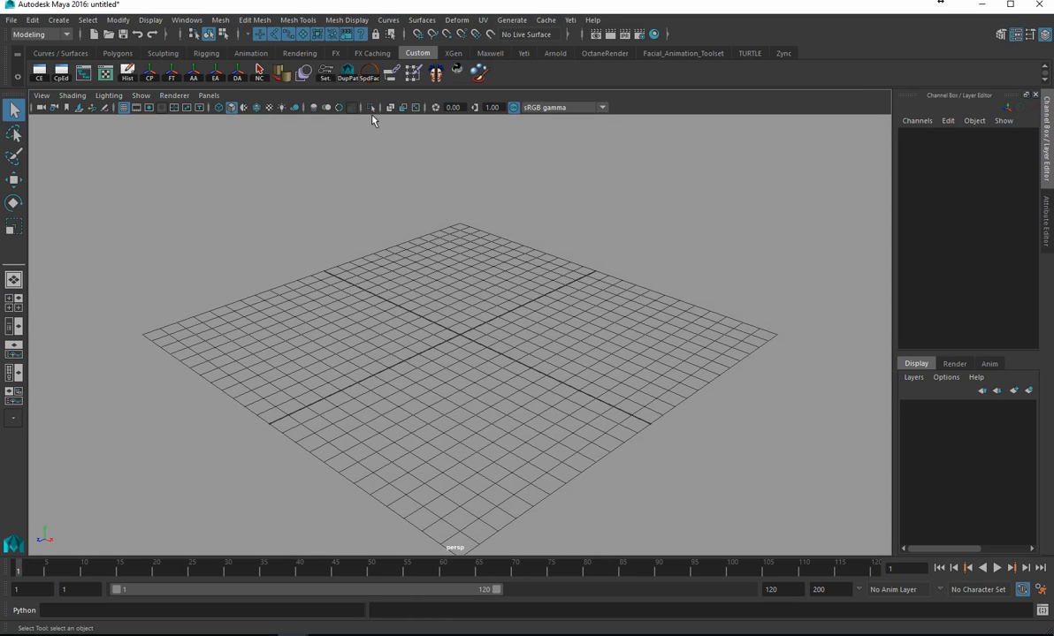
left_click(592, 20)
mouse_move(605, 124)
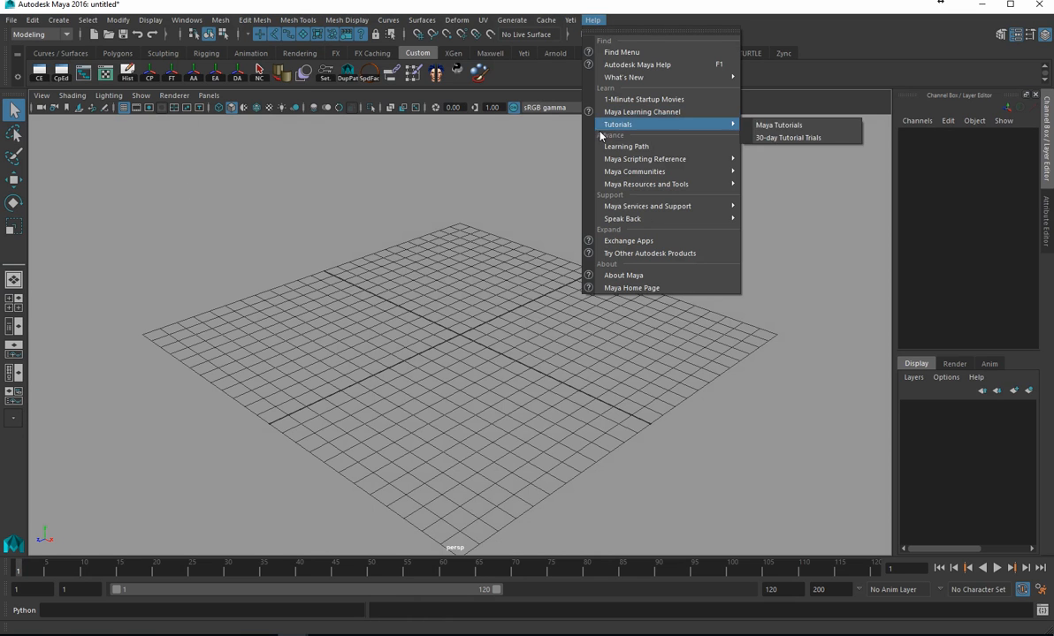
left_click(627, 281)
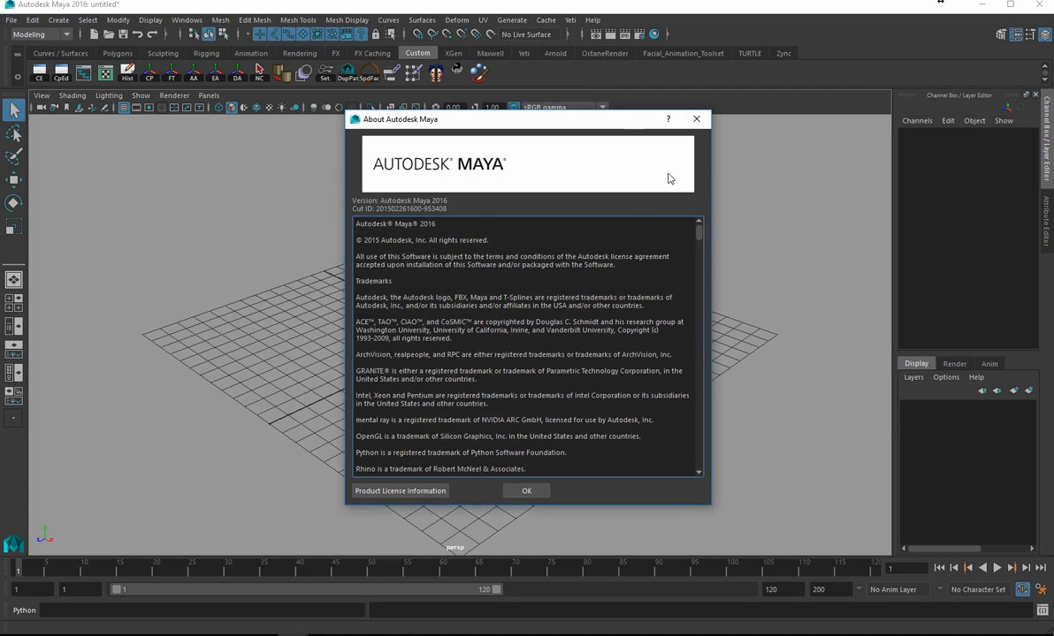
left_click(698, 120)
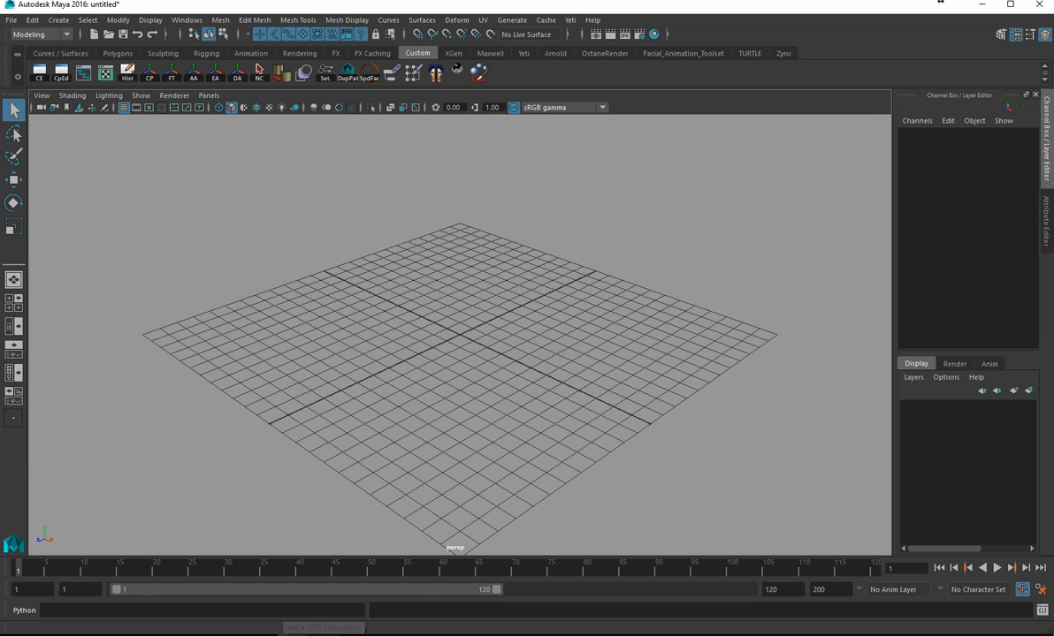
Switch to Maya 2016 Extension 2 SP1, resize its window to fill the screen, and close the Tool Settings.
mouse_move(292, 633)
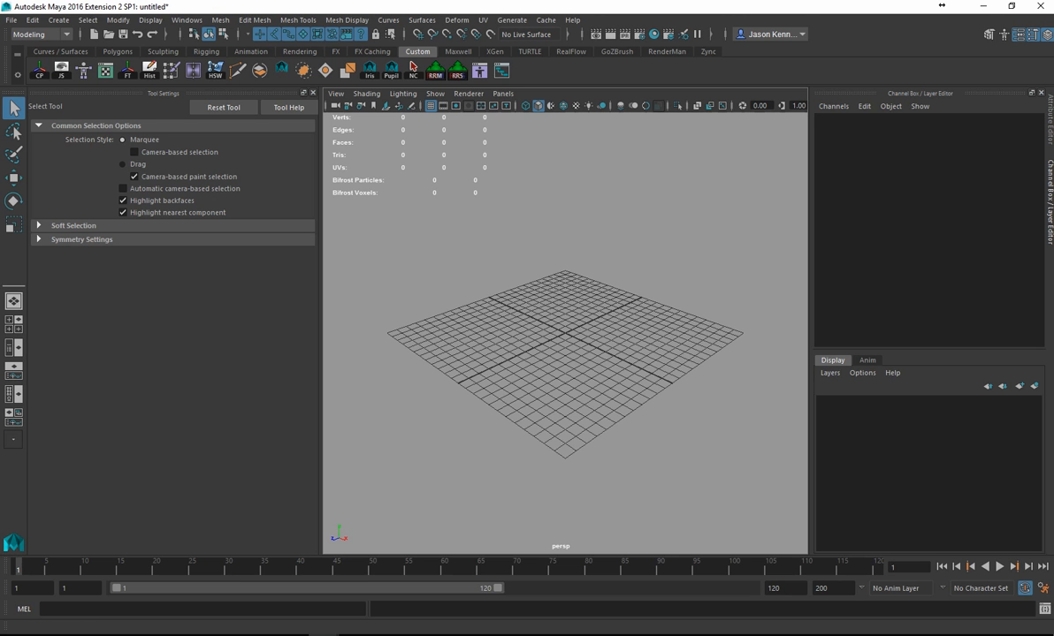
double_click(941, 4)
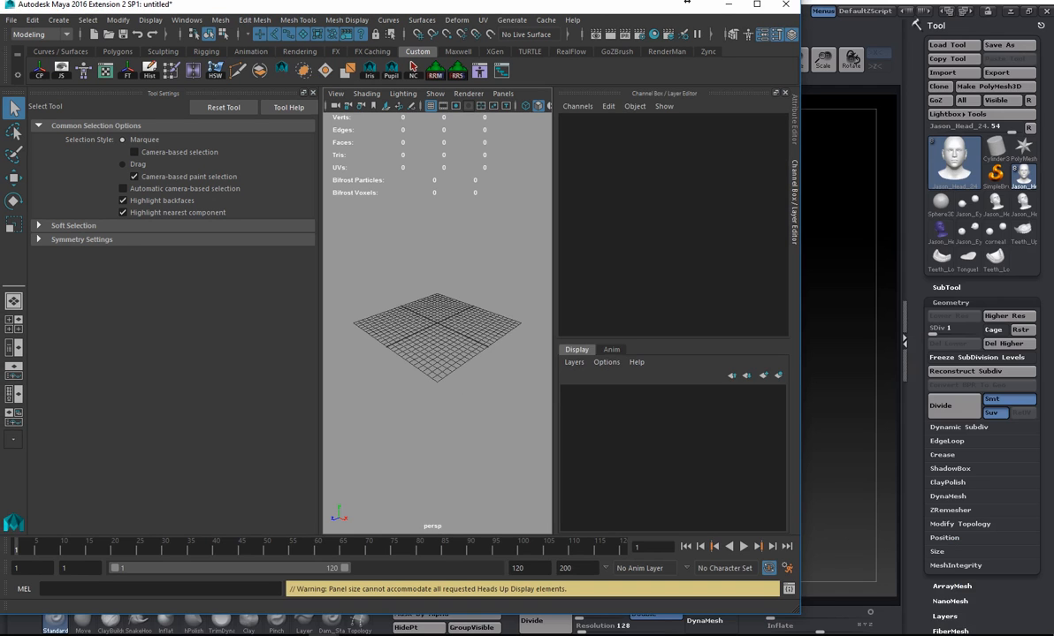
left_click_drag(796, 614, 1043, 610)
left_click_drag(1046, 633, 1047, 635)
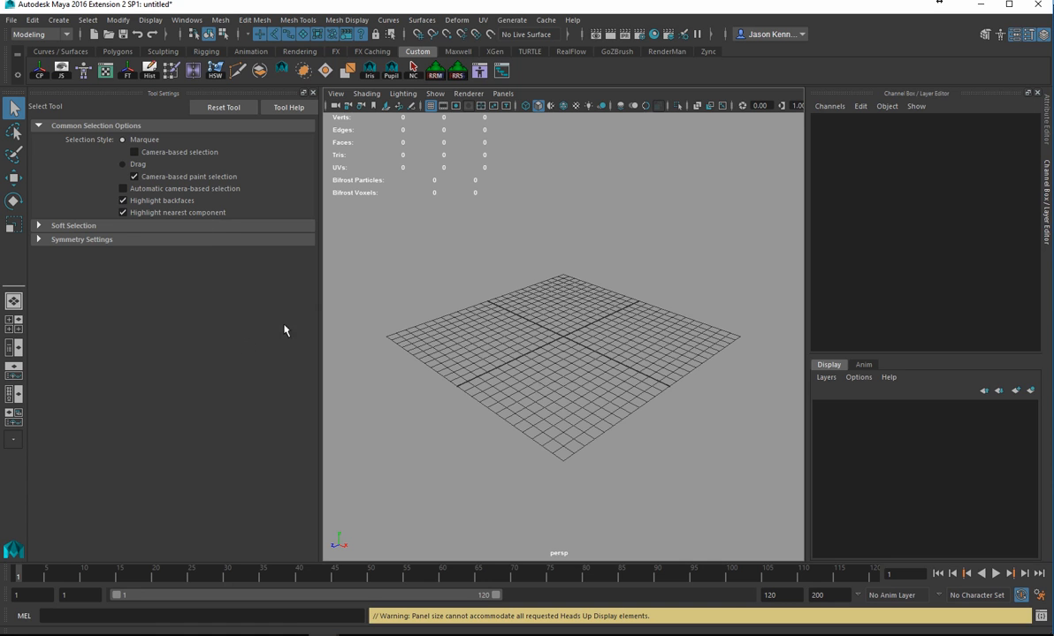
left_click(312, 93)
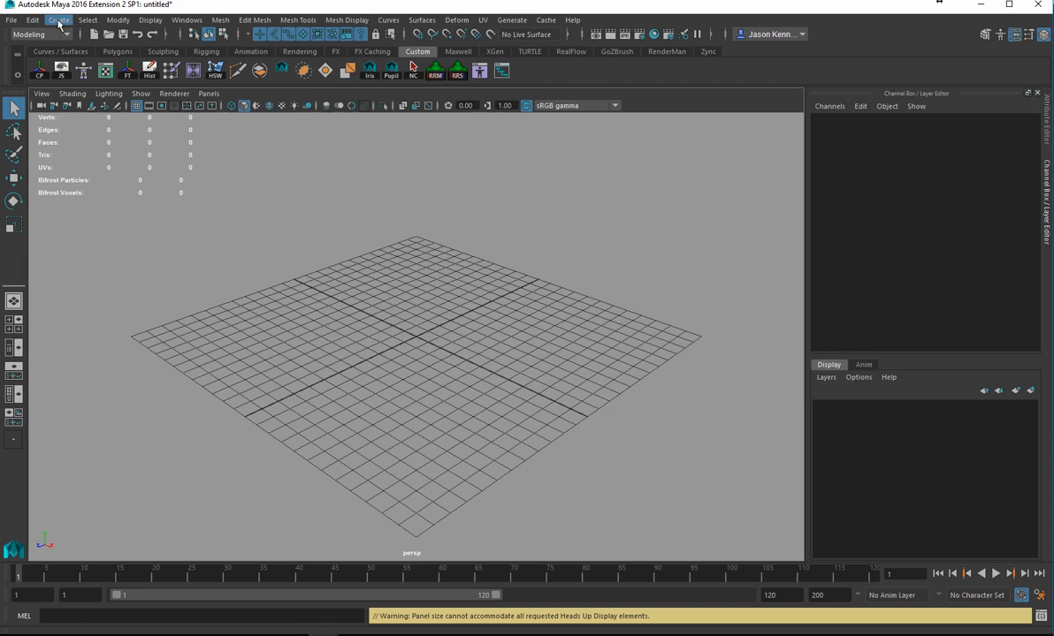
Start an OBJ import as a single object and browse to E:\Content\My Documents\maya\projects\Jason_Head_2016\data.
left_click(10, 20)
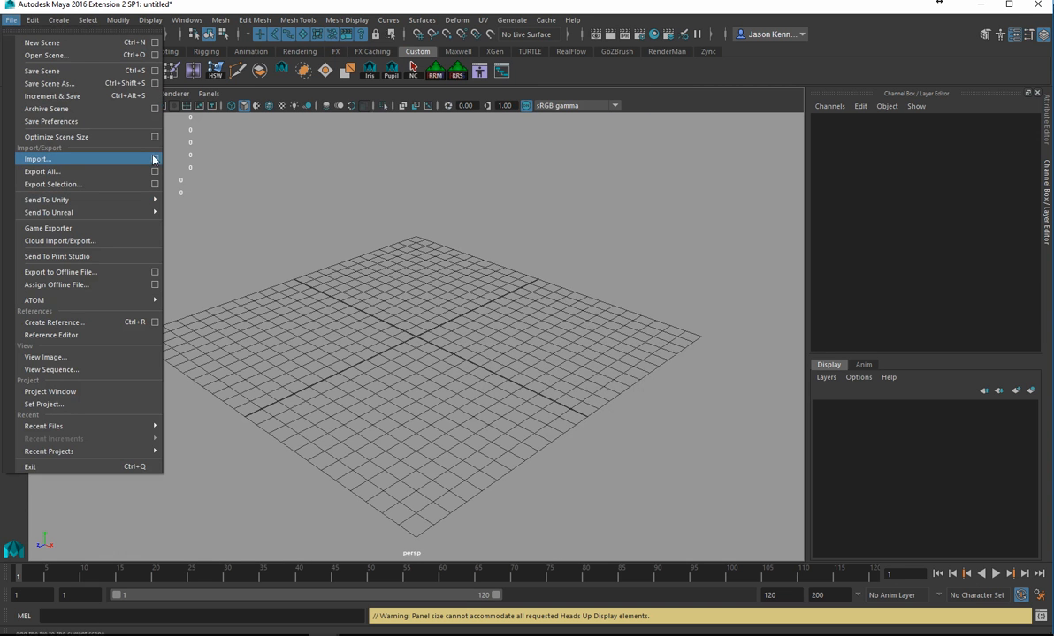
left_click(155, 160)
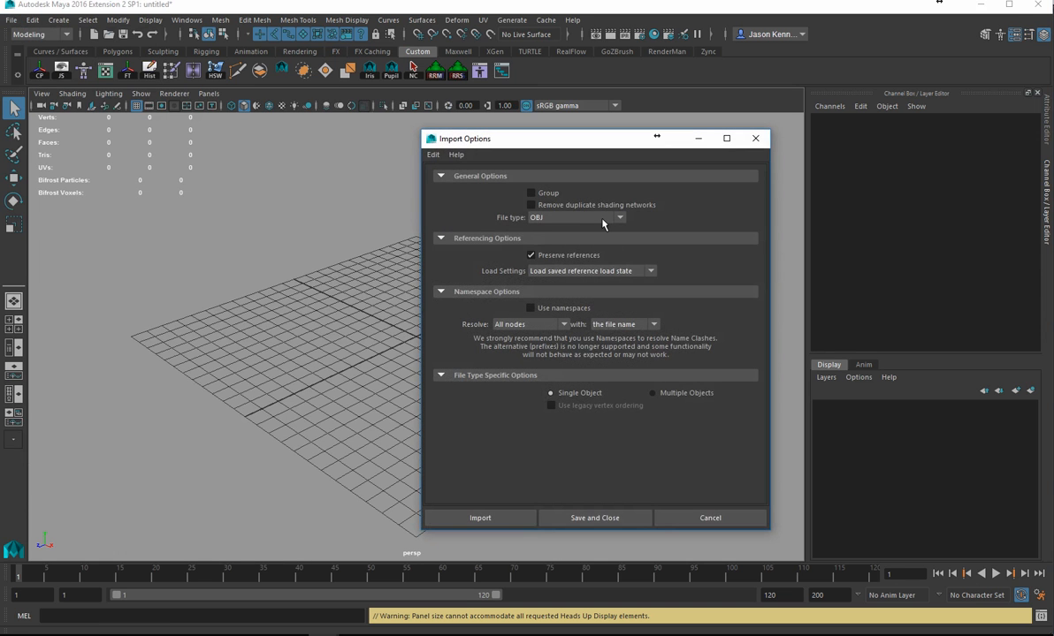
left_click(482, 518)
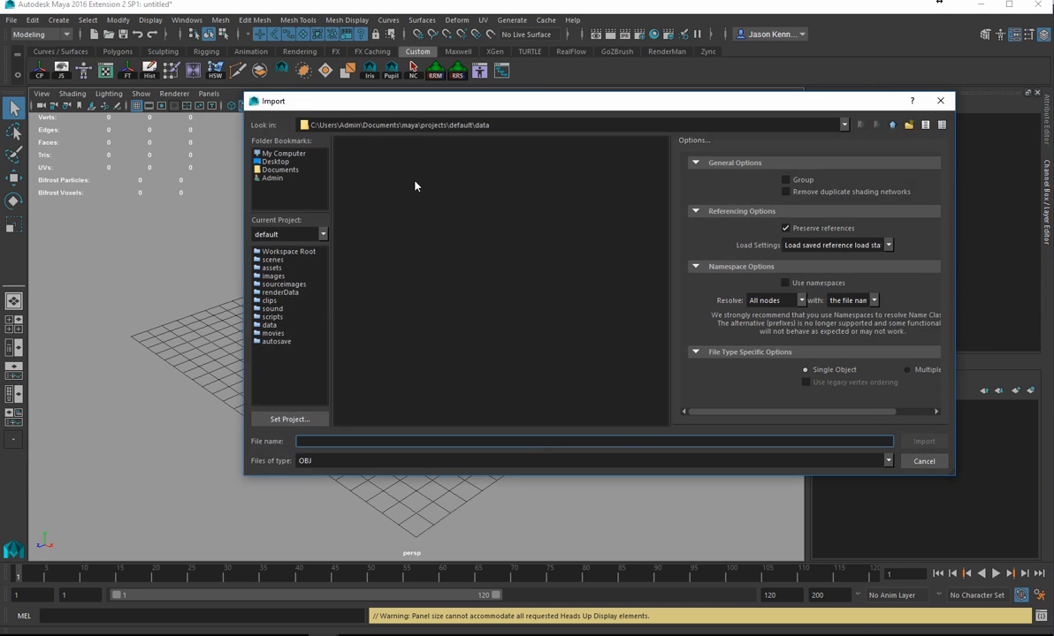
key("alt+Tab")
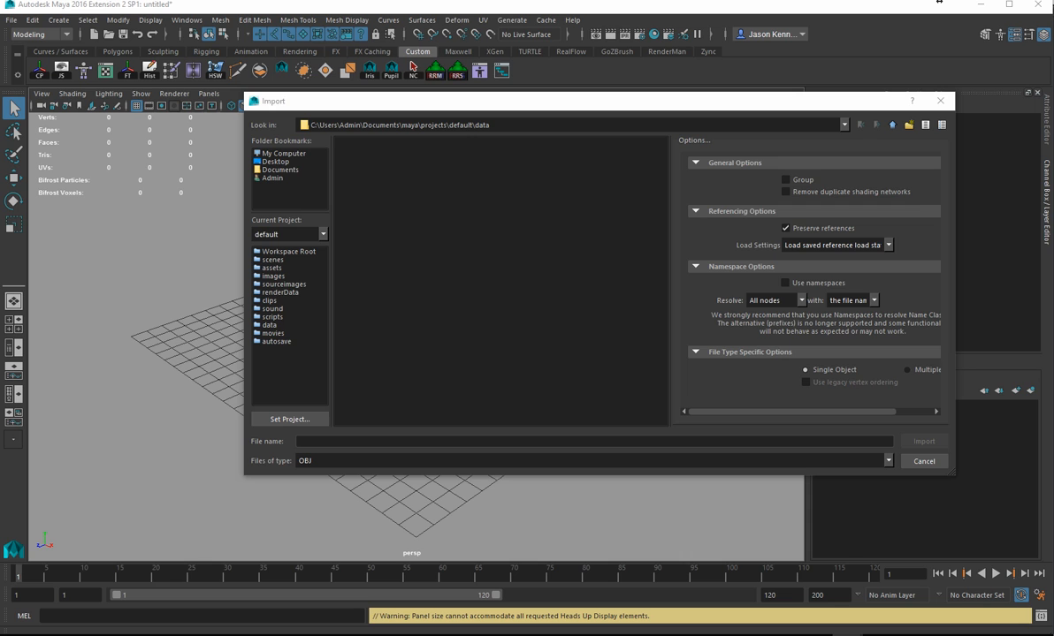
left_click(522, 125)
key("ctrl+a")
type("E:\\Content\\My Documents\\maya\\projects\\Jason_Head_2016\\data")
key("Return")
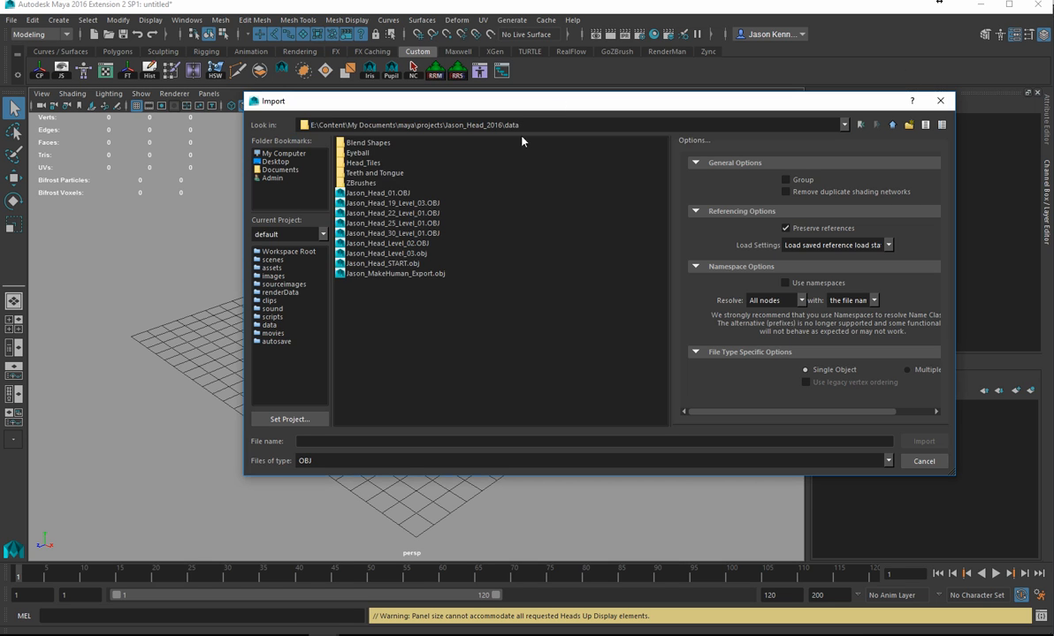
Import the Jason_Head_30_Base OBJ from the Blend Shapes folder and frame the head in the perspective view.
double_click(367, 142)
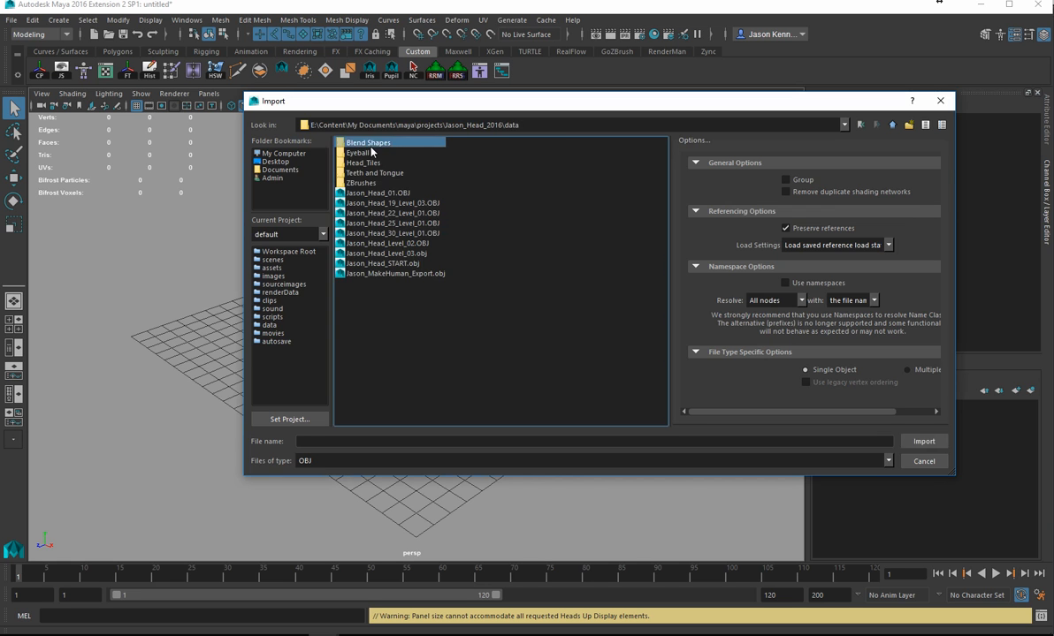
double_click(375, 153)
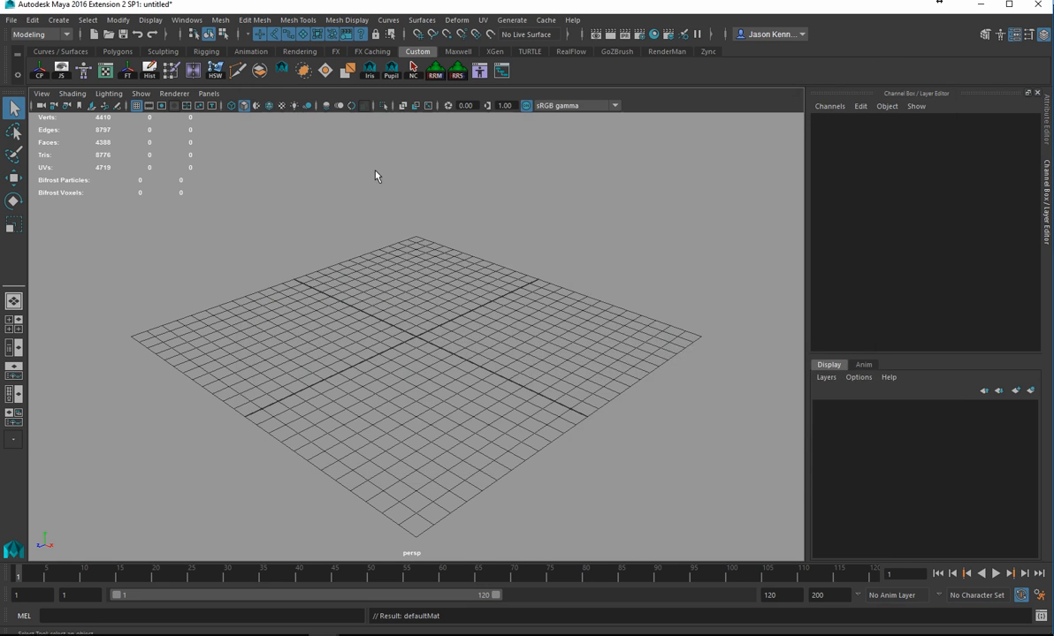
key("f")
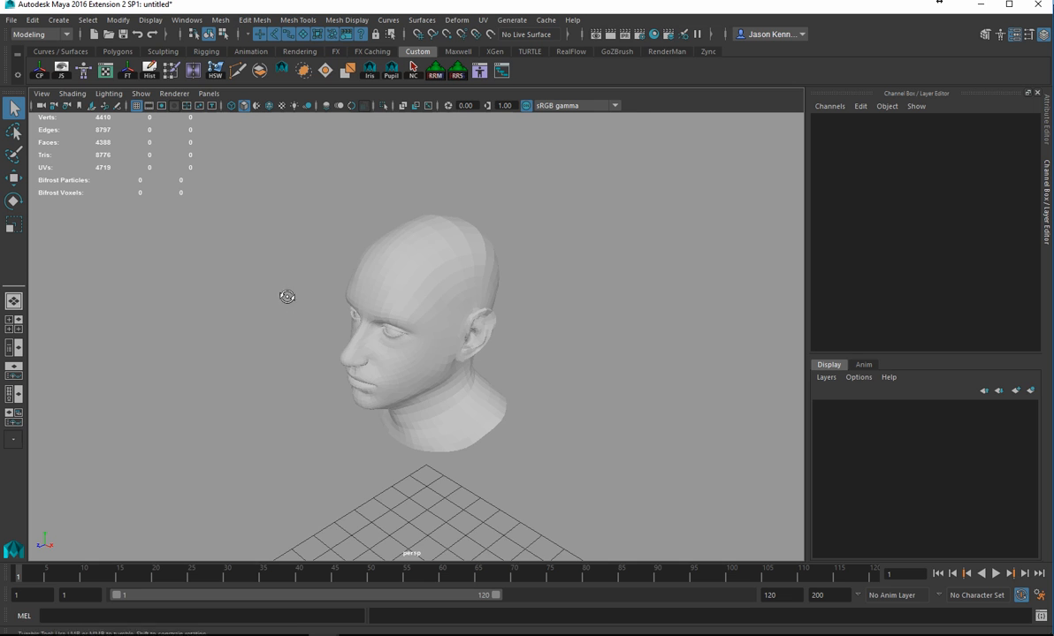
Select the imported head mesh and assign the existing default material of the initial shading group to it.
left_click_drag(288, 297, 343, 273, "alt")
right_click_drag(343, 273, 453, 305, "alt")
middle_click_drag(453, 305, 485, 349, "alt")
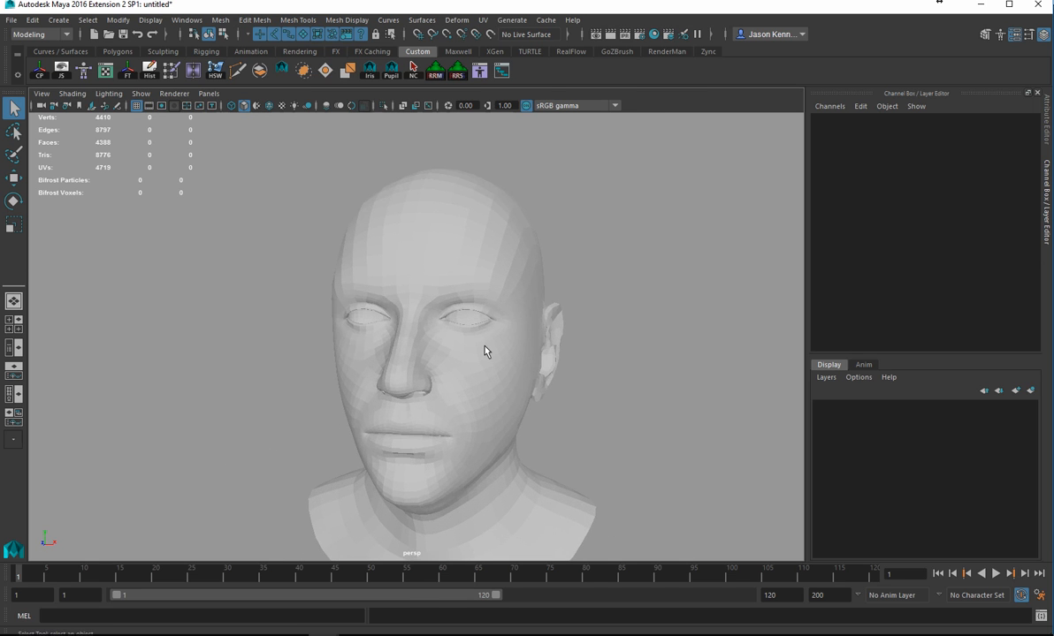
left_click(485, 351)
right_click_drag(486, 313, 487, 633)
right_click_drag(556, 633, 573, 633)
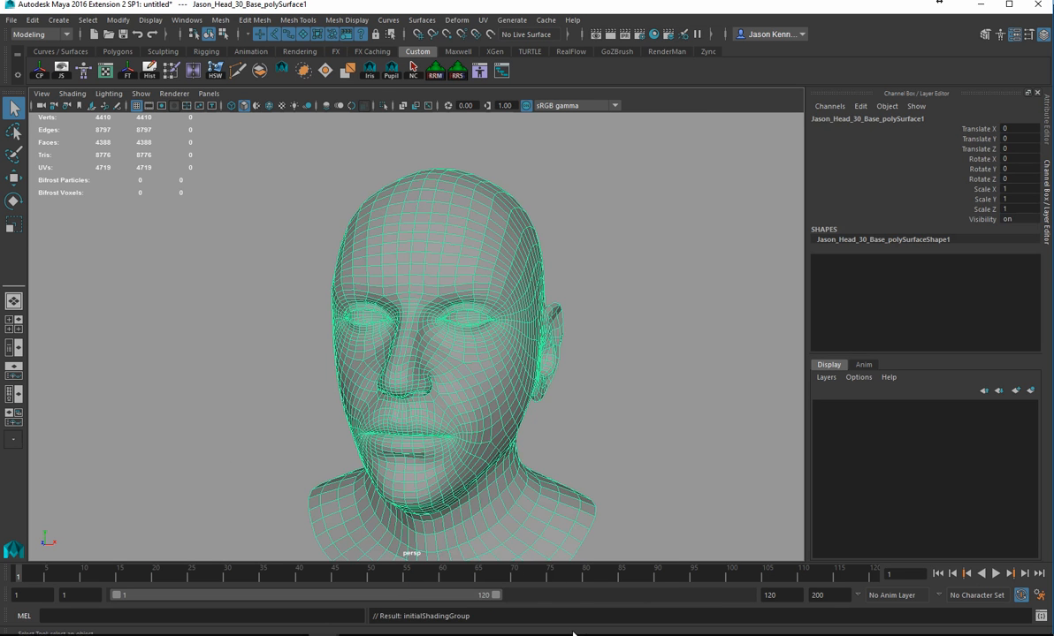
Open the head in the UV Editor and examine the layout of its UV shells.
left_click(680, 410)
middle_click_drag(400, 373, 433, 278, "alt")
left_click_drag(433, 278, 483, 264, "alt")
left_click(483, 265)
left_click_drag(480, 200, 452, 259, "alt")
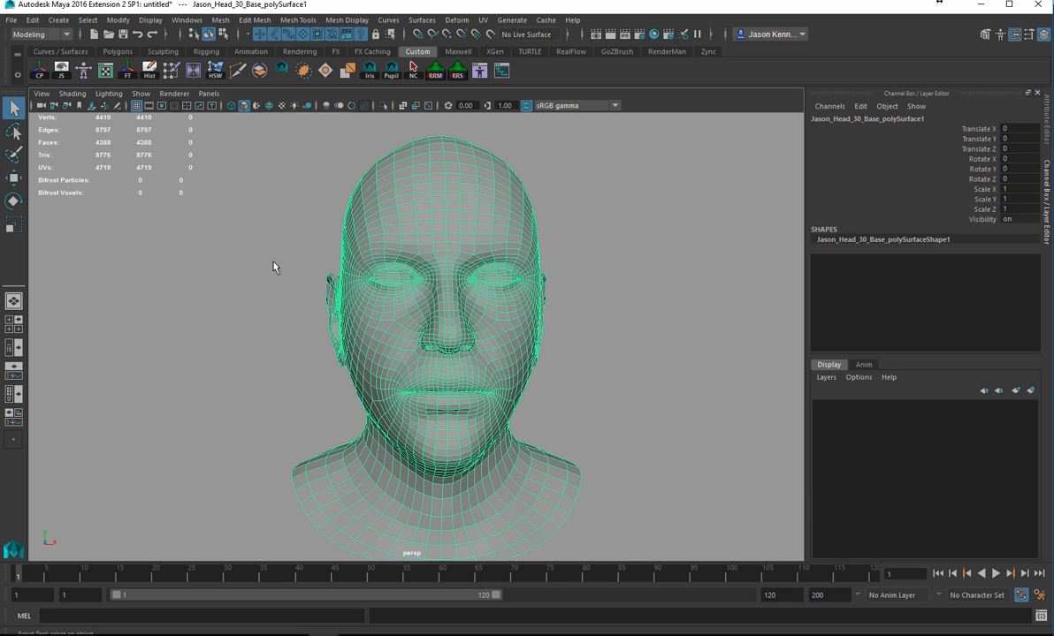
left_click(105, 69)
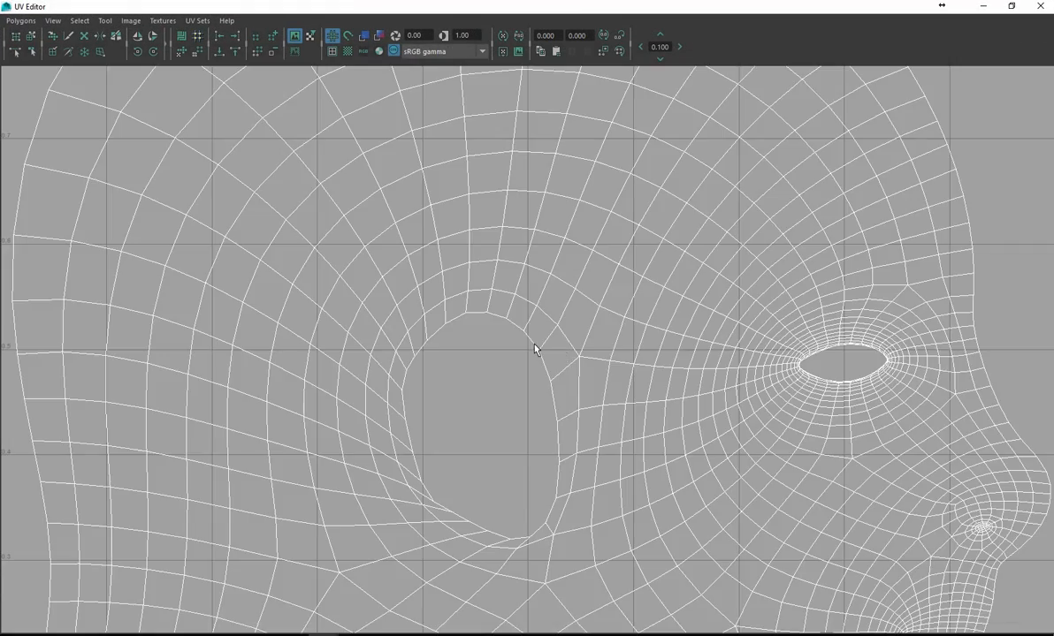
right_click_drag(704, 407, 80, 327, "alt")
middle_click_drag(553, 357, 287, 325, "alt")
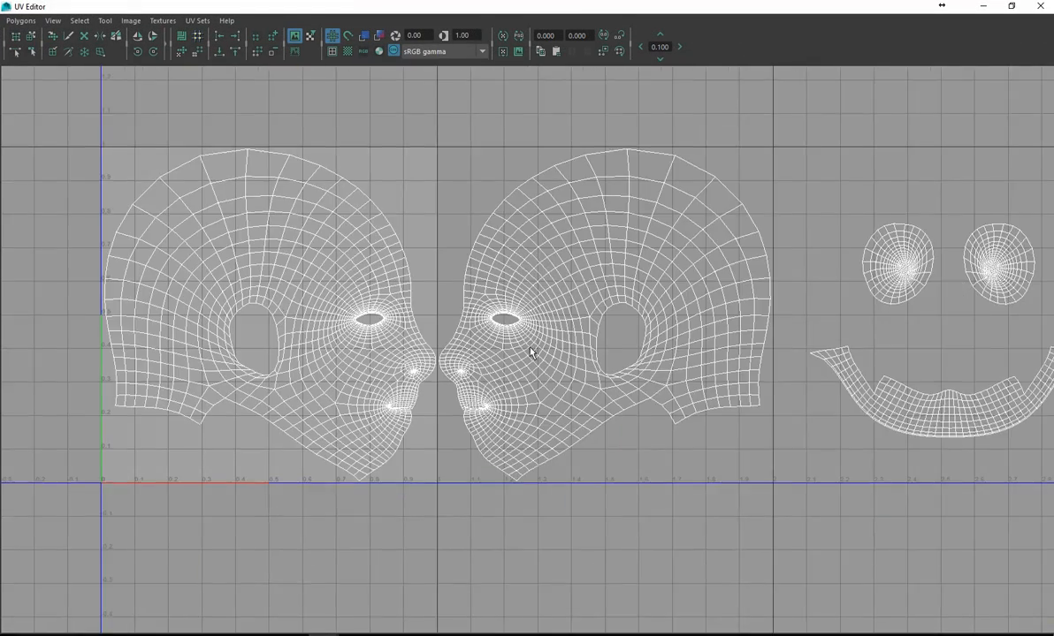
right_click_drag(553, 341, 431, 330, "alt")
middle_click_drag(666, 367, 587, 367, "alt")
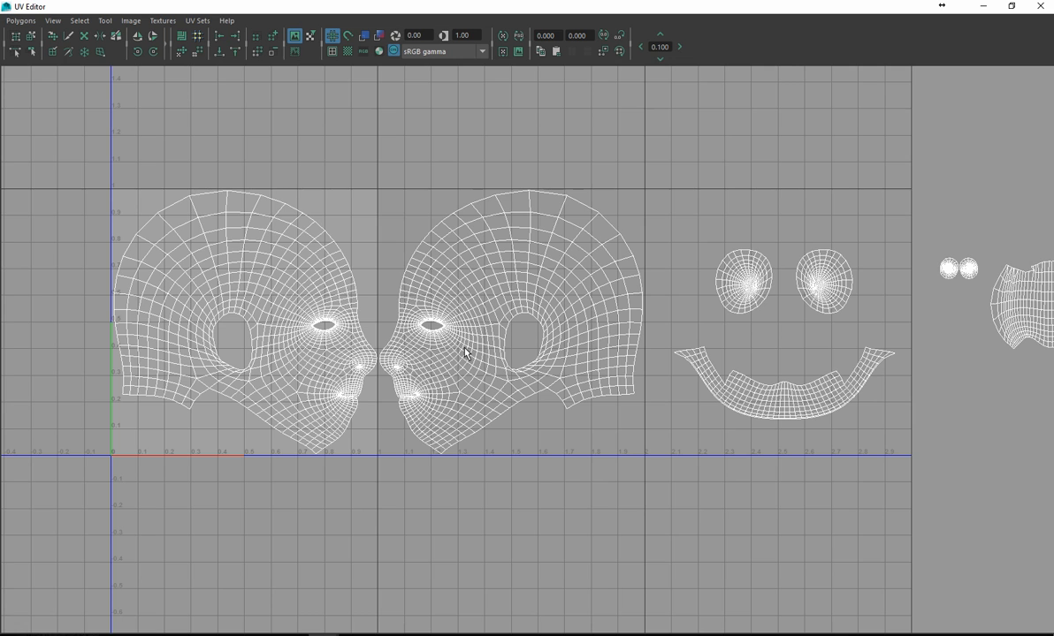
right_click_drag(466, 354, 336, 324, "alt")
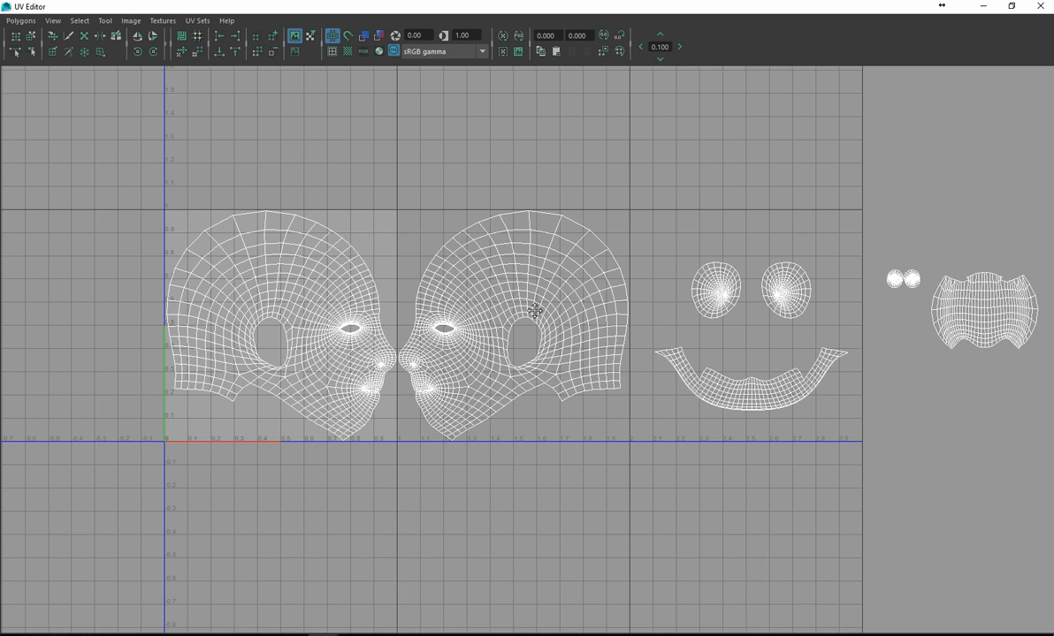
middle_click_drag(534, 311, 529, 321, "alt")
right_click_drag(529, 322, 509, 310, "alt")
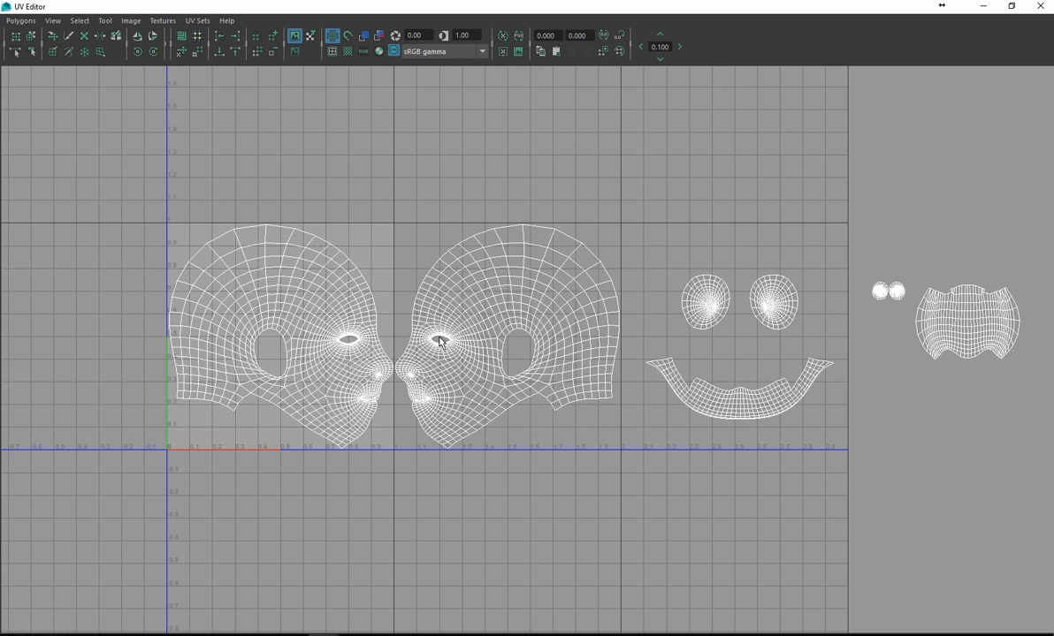
left_click(195, 22)
left_click(206, 34)
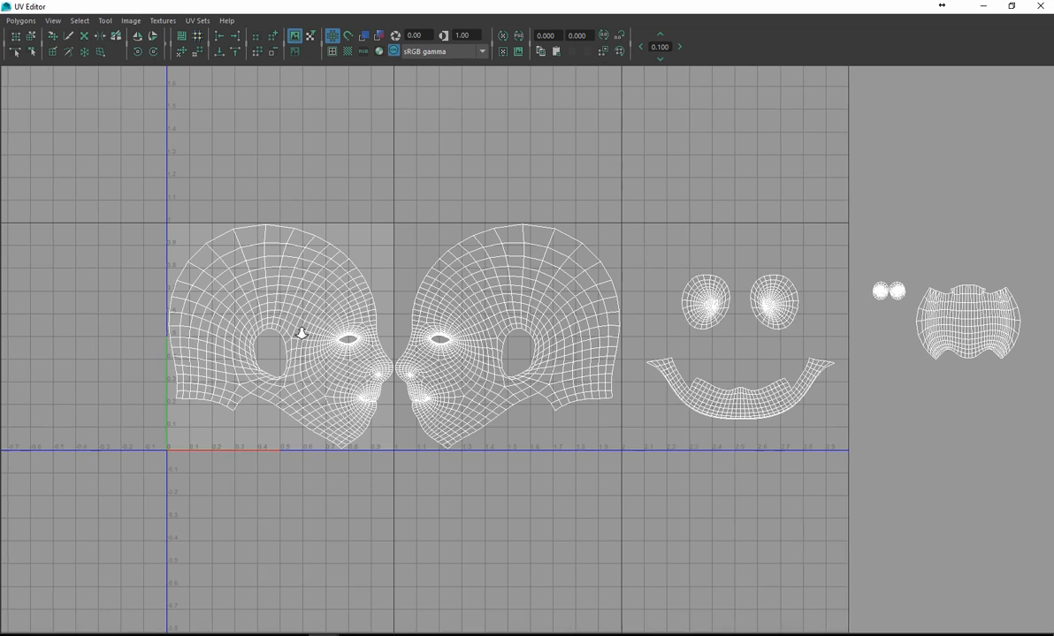
Select the border edges of the two head shells, leaving out those along the back of the head and the neck.
right_click_drag(300, 334, 515, 362, "alt")
middle_click_drag(405, 320, 529, 370, "alt")
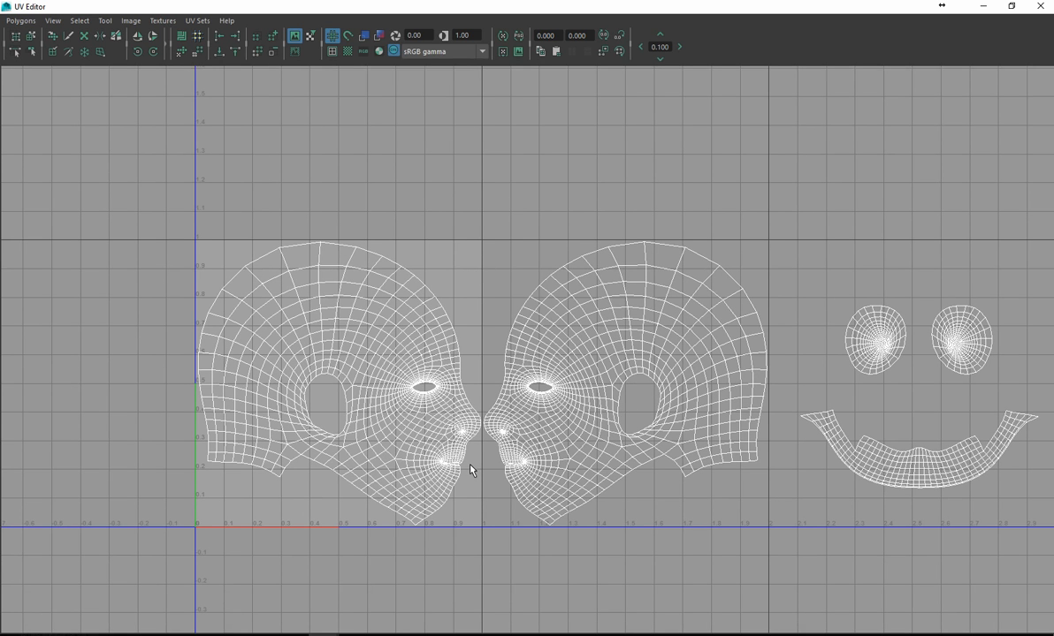
right_click_drag(369, 297, 364, 260)
left_click(338, 244)
left_click(368, 250, "shift")
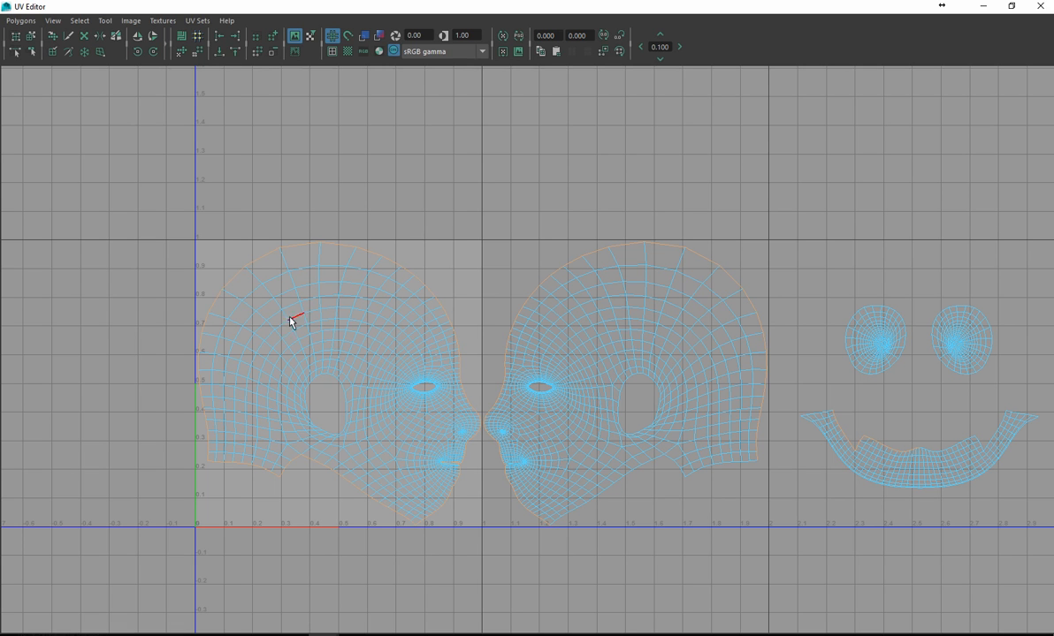
left_click_drag(144, 234, 296, 525)
left_click_drag(295, 441, 417, 540)
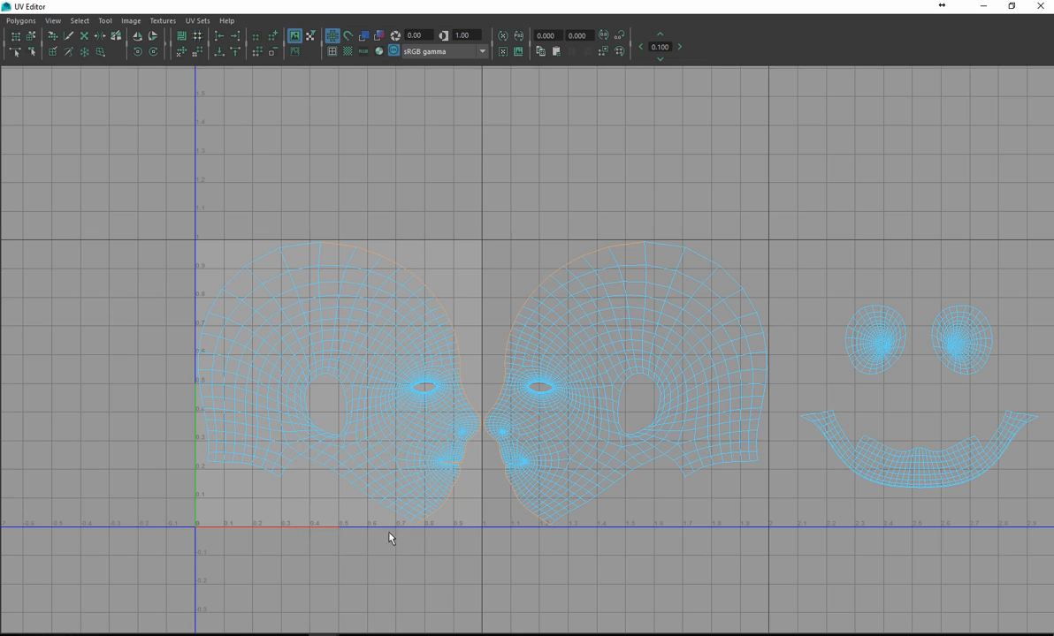
Deselect the border edges around the mouth opening, keeping the rest of the front centre seam selected.
middle_click_drag(378, 507, 263, 424, "alt")
right_click_drag(433, 442, 566, 371, "alt")
left_click(657, 359)
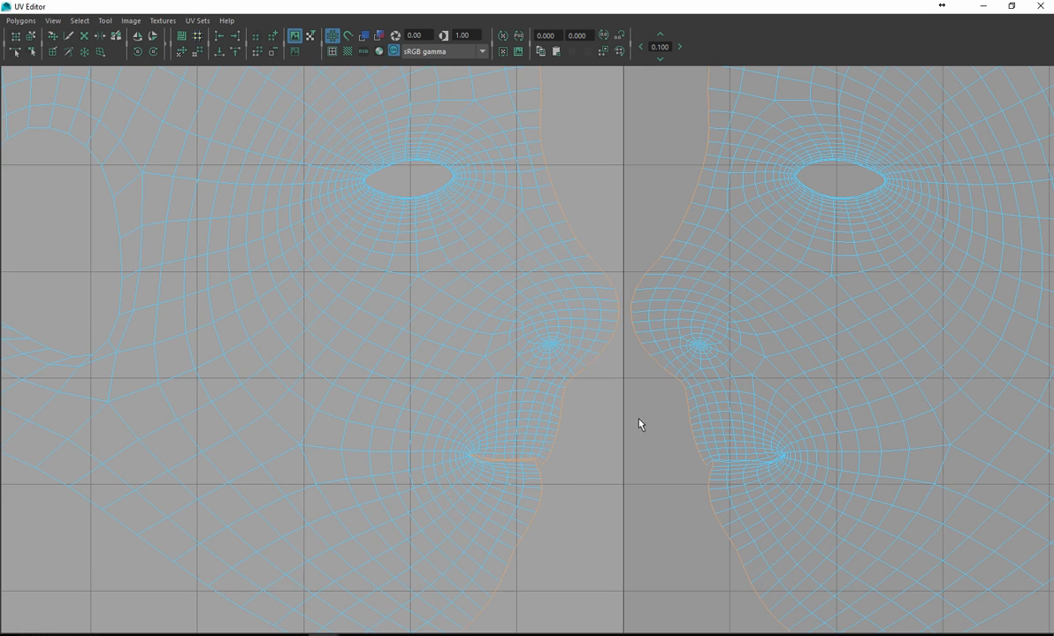
left_click_drag(440, 429, 529, 470, "ctrl")
middle_click_drag(416, 444, 330, 370, "alt")
right_click_drag(332, 376, 830, 474, "alt")
left_click(375, 425)
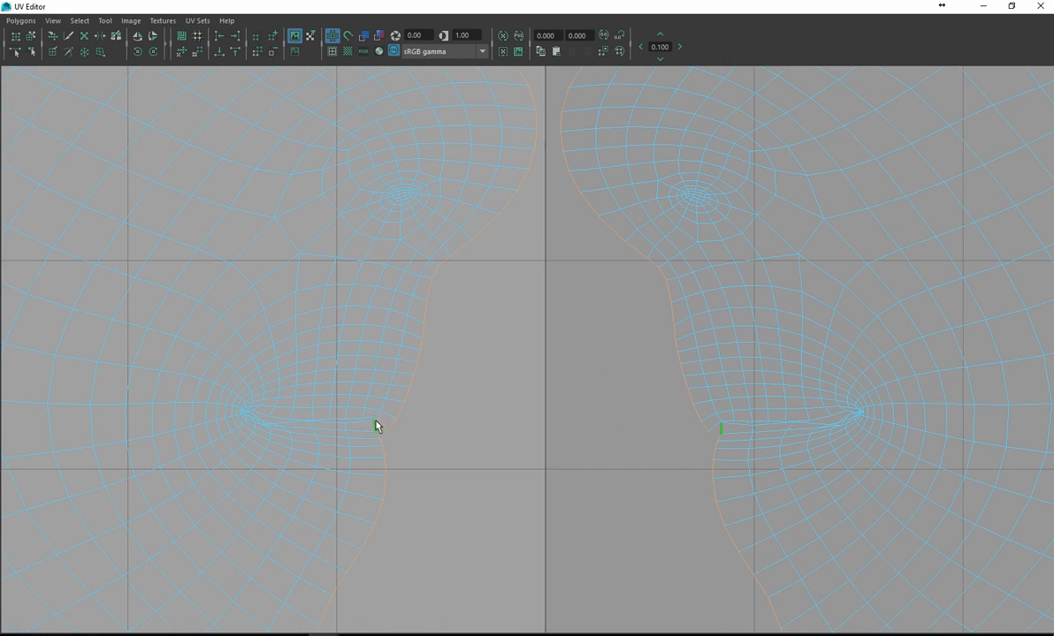
Sew the selected front seam edges to join the two face halves into one UV shell.
right_click_drag(632, 453, 191, 323, "alt")
middle_click_drag(659, 305, 24, 327, "alt")
right_click_drag(629, 327, 406, 313, "alt")
middle_click_drag(1046, 320, 827, 363, "alt")
right_click_drag(1024, 303, 822, 297, "alt")
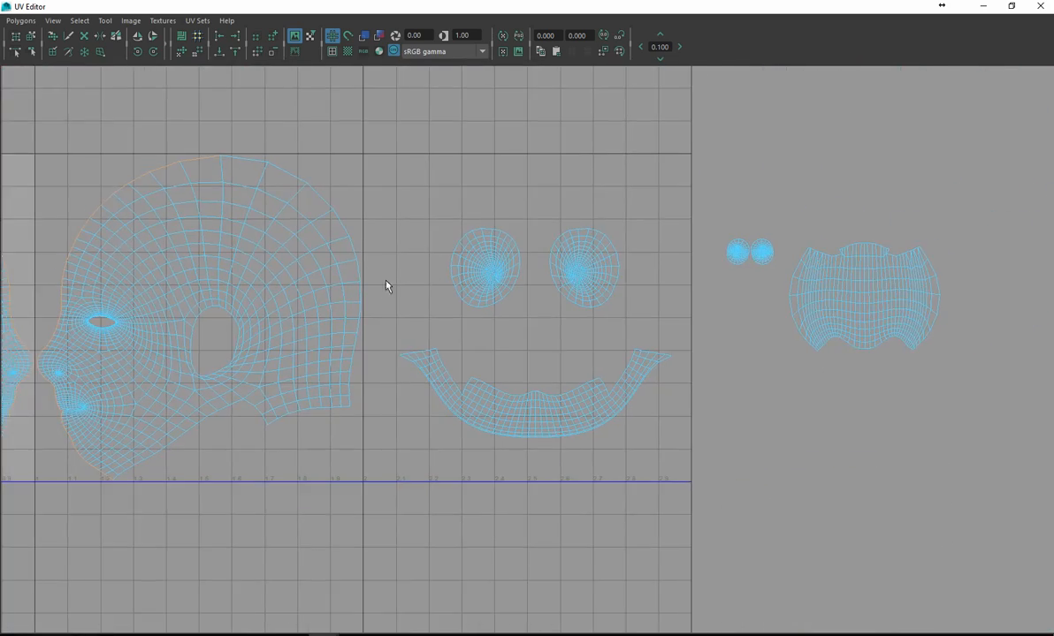
middle_click_drag(337, 275, 814, 327, "alt")
middle_click_drag(315, 266, 362, 212, "alt")
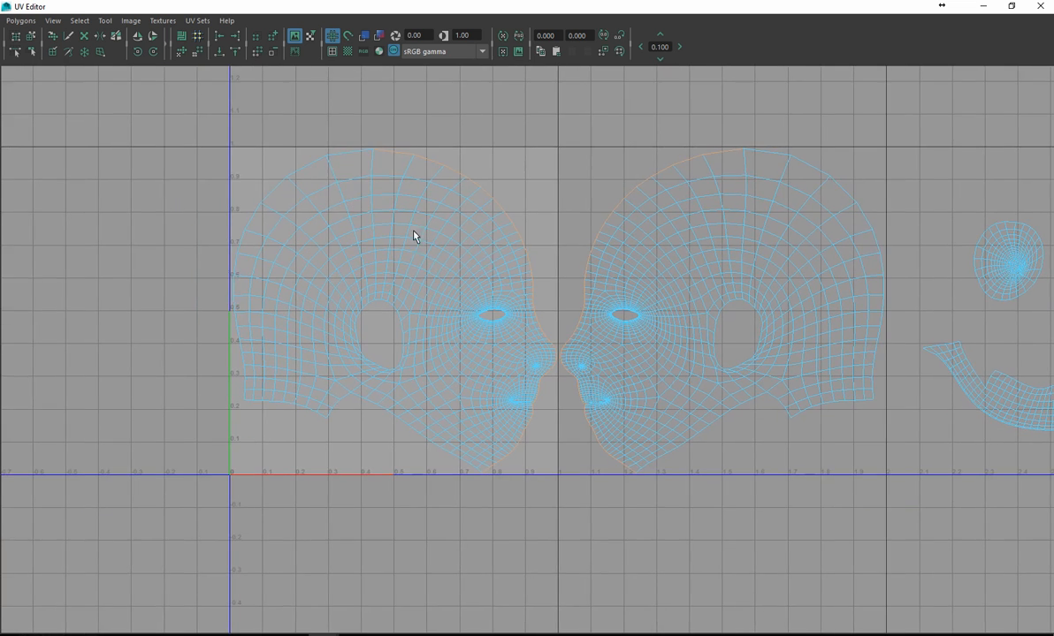
right_click_drag(451, 252, 371, 250, "alt")
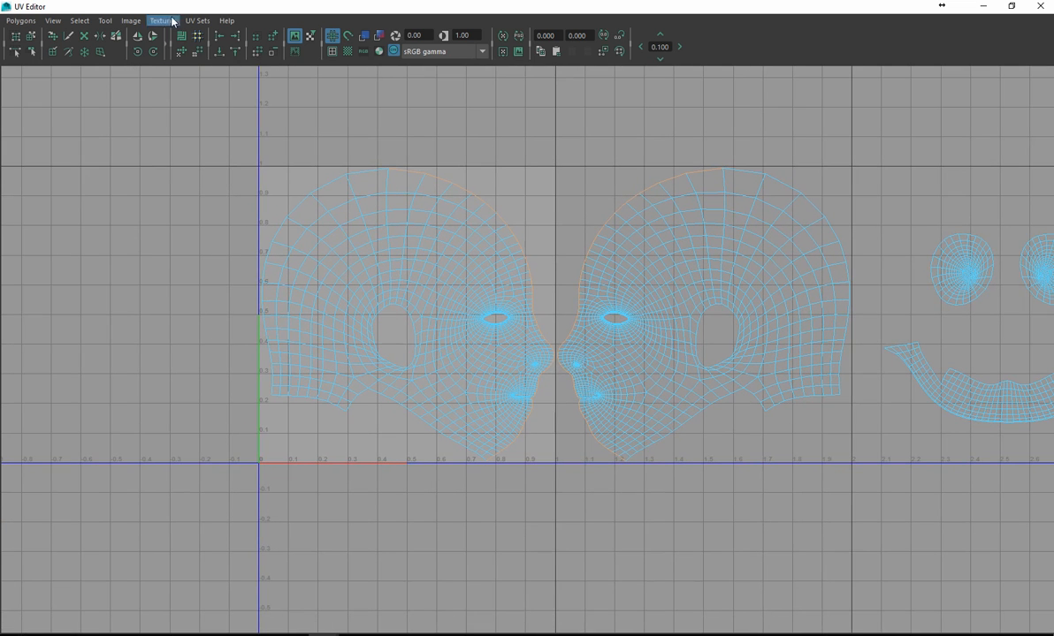
left_click(13, 21)
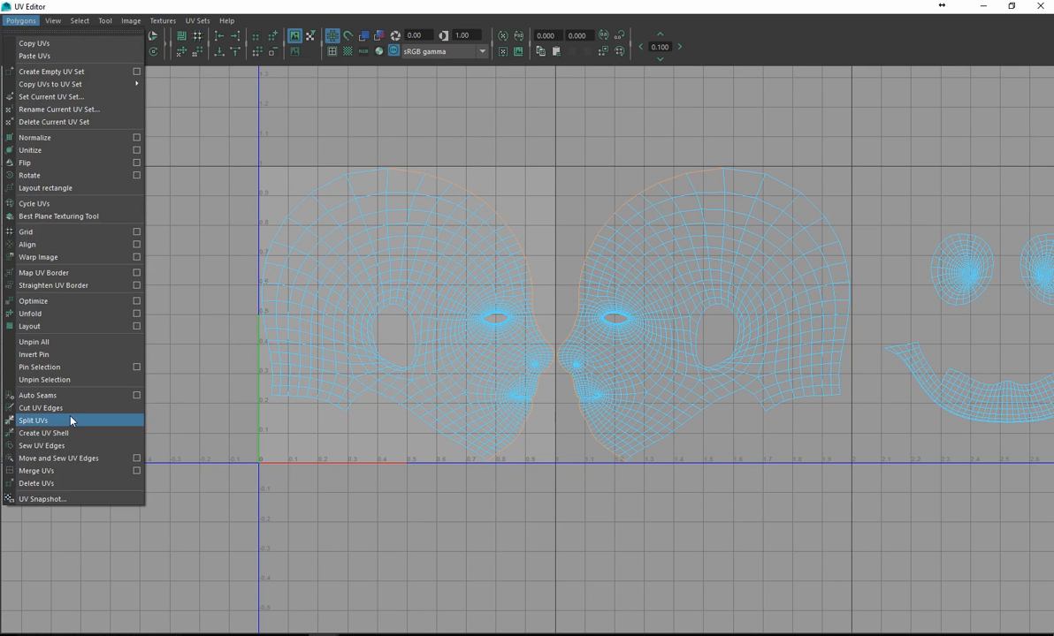
left_click(70, 457)
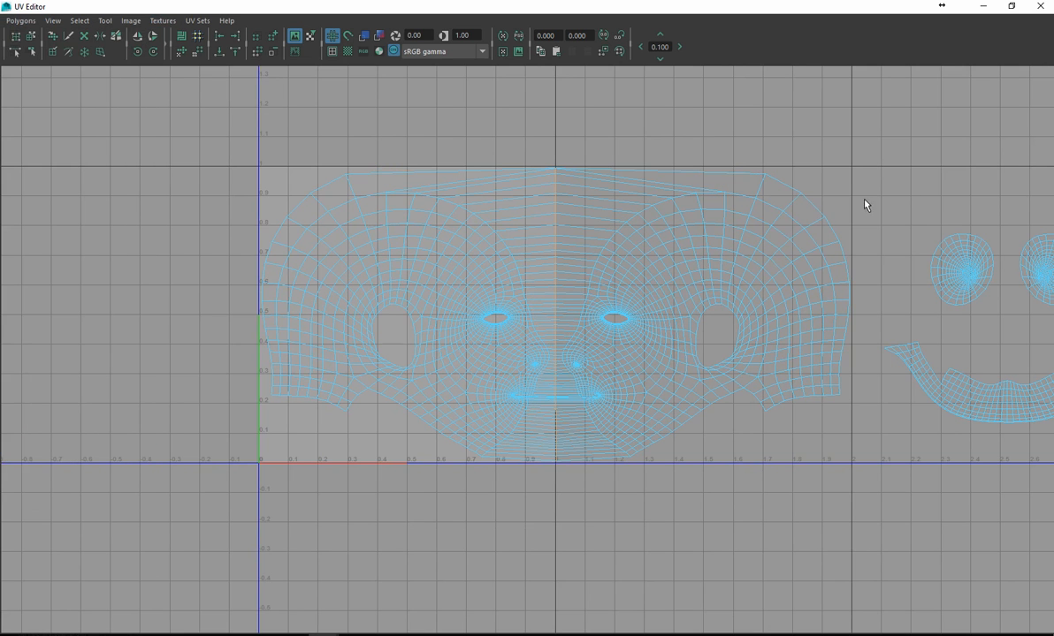
Unfold the joined face shell using the Unfold3D method with 2 iterations.
mouse_move(665, 305)
right_mouse_down()
mouse_move(689, 294)
mouse_move(663, 292)
right_mouse_up()
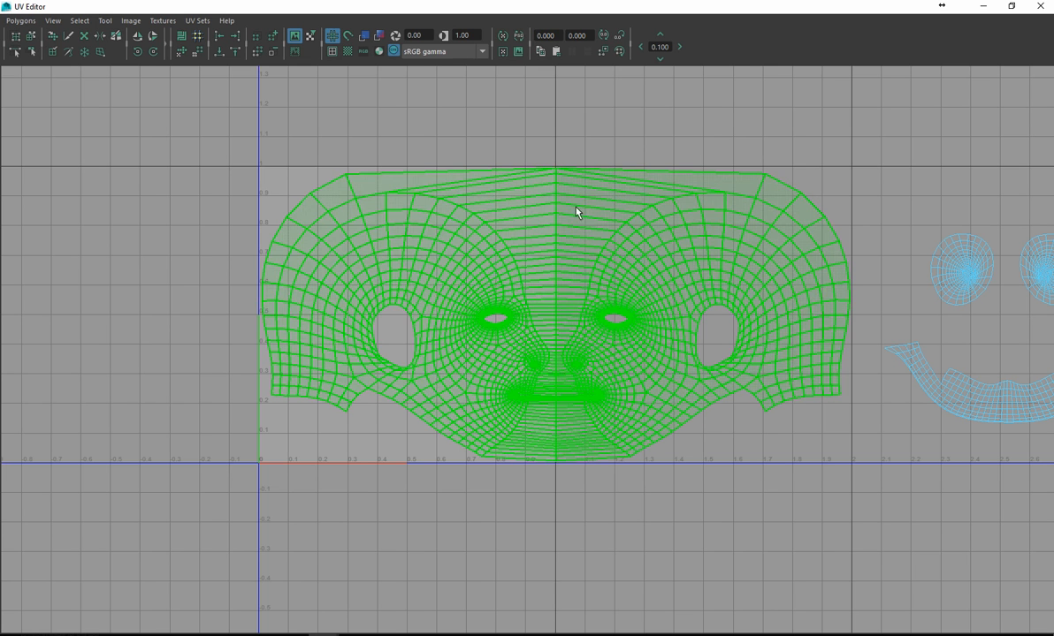
scroll(620, 234, "down", 3)
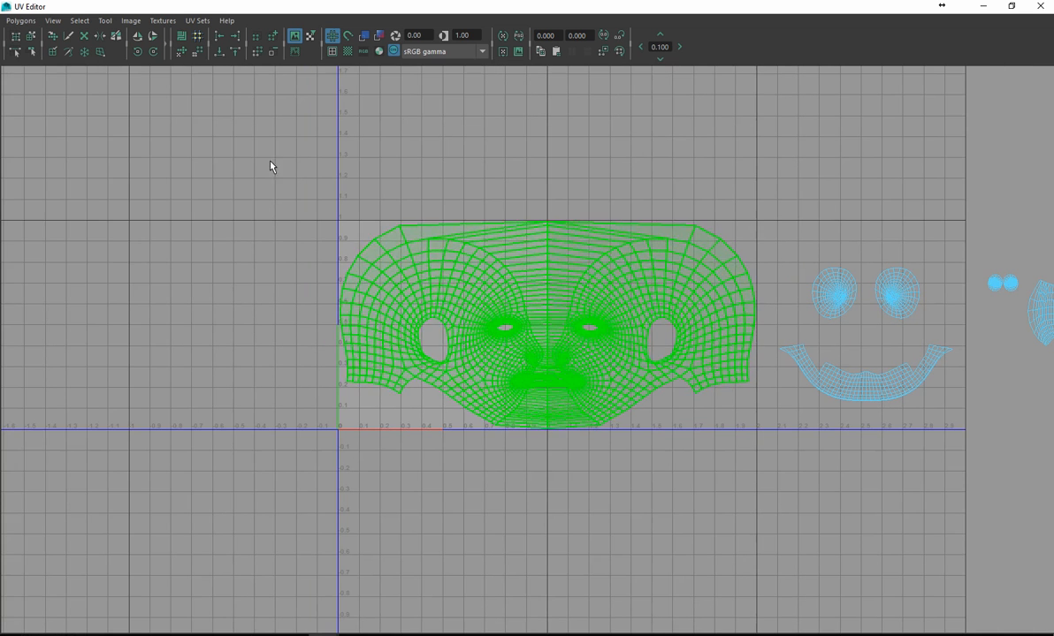
left_click(20, 23)
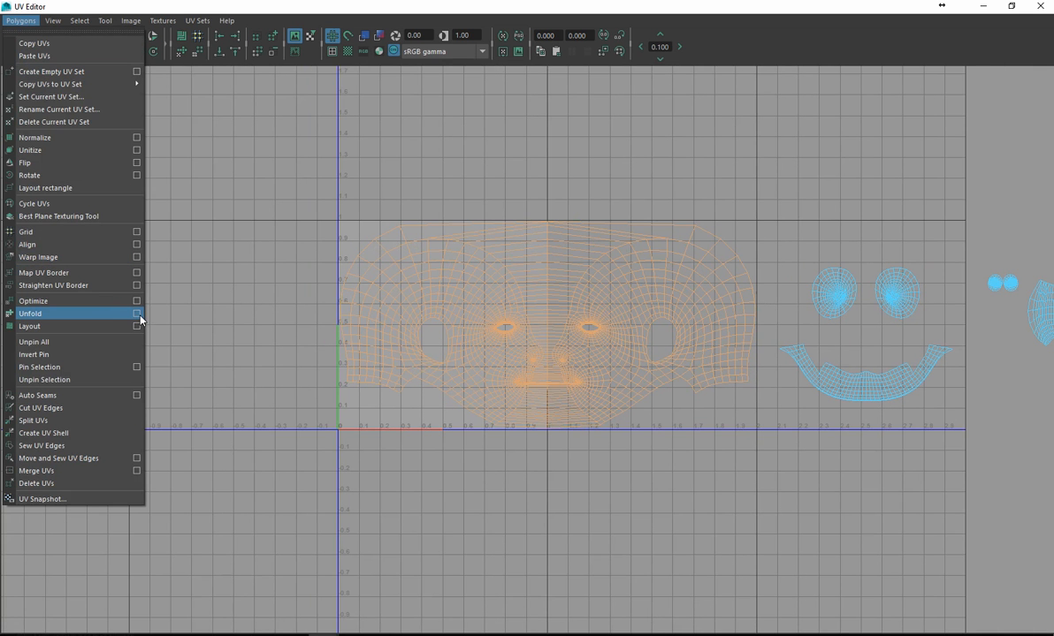
left_click(138, 315)
left_click_drag(591, 141, 210, 80)
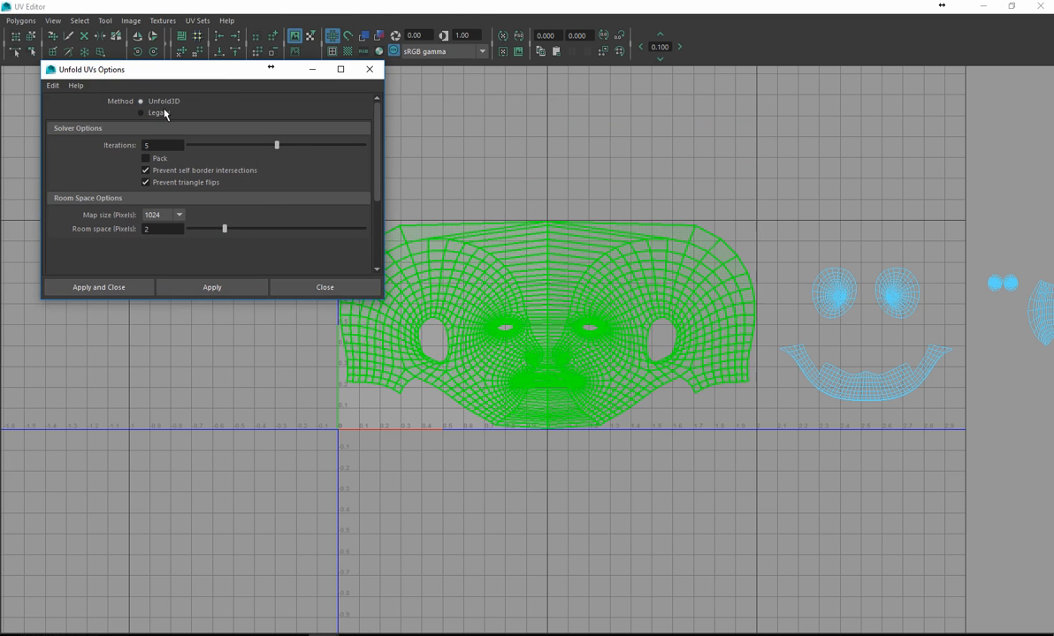
left_click_drag(160, 146, 145, 145)
scroll(380, 183, "down", 1)
left_click_drag(380, 183, 374, 145)
left_click(220, 288)
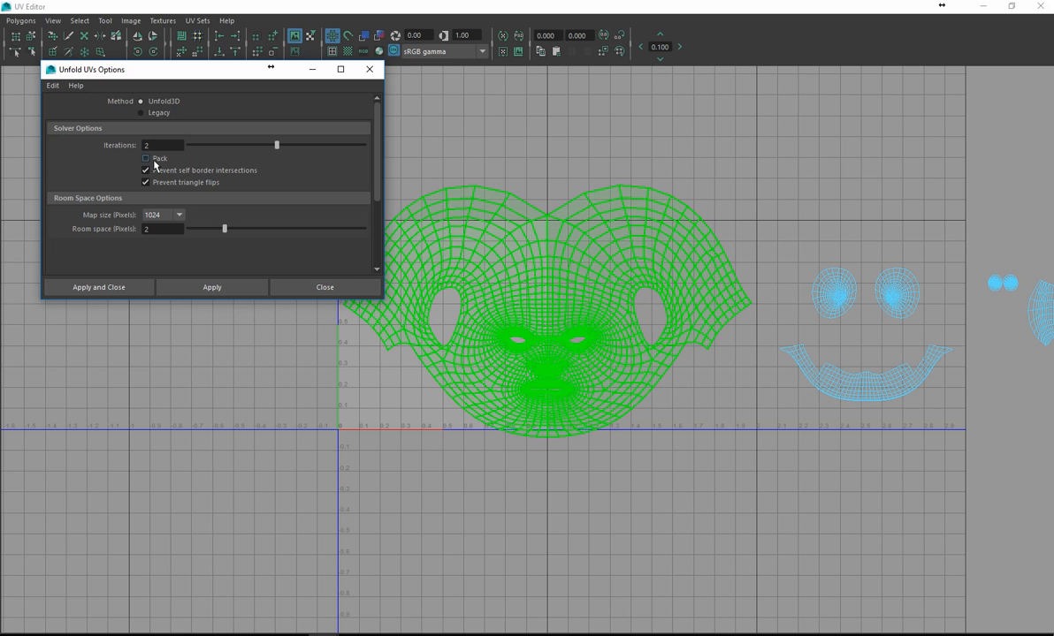
Try unfolding the face shell with Pack enabled, close the unfold options and undo the packed layout.
left_click(146, 159)
left_click(215, 288)
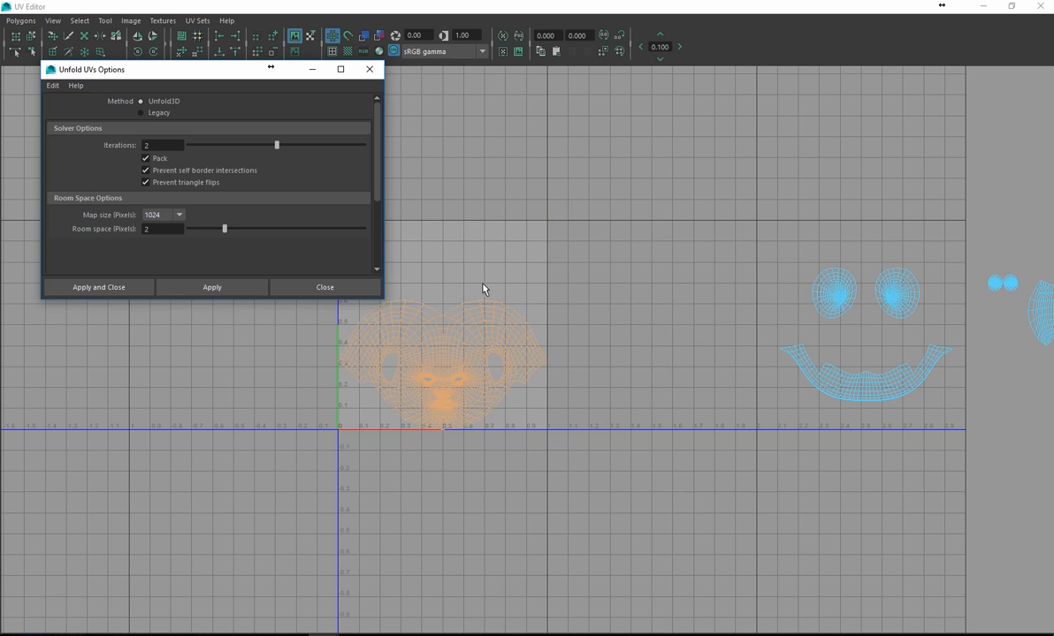
left_click(502, 369)
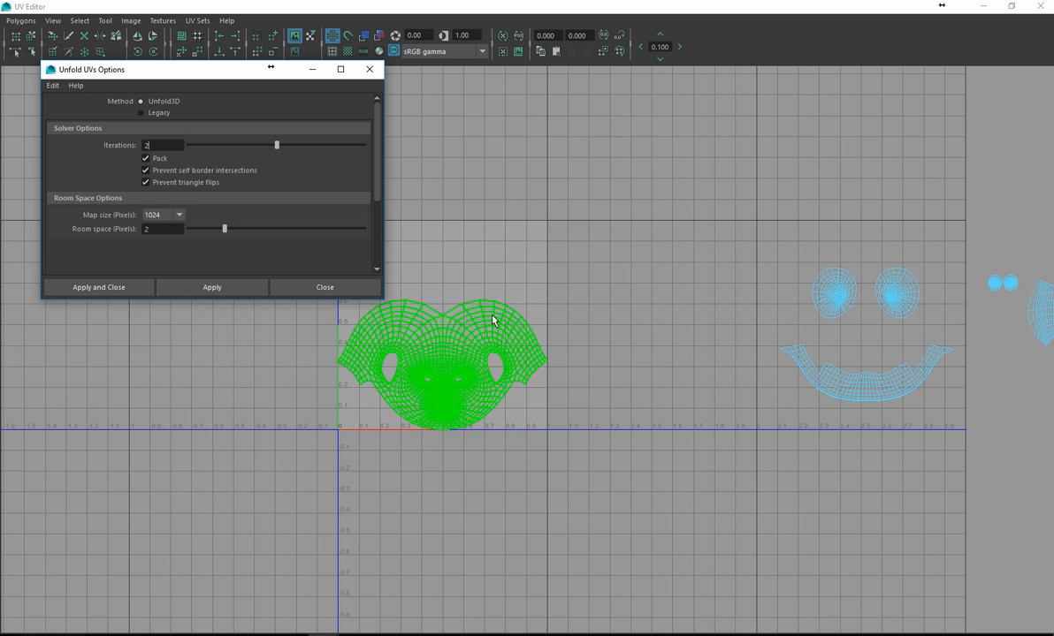
left_click(329, 288)
key("ctrl+z")
Move the unfolded face shell horizontally over the 0–1 UV tile, centred at about U 0.45.
middle_click_drag(646, 326, 456, 334, "alt")
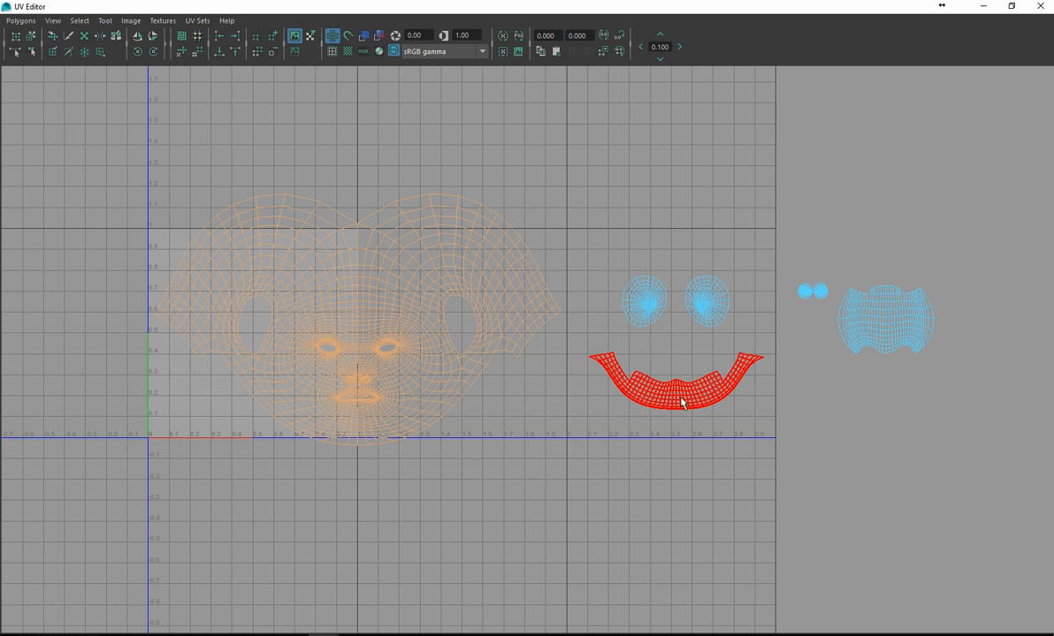
middle_click_drag(146, 325, 259, 310, "alt")
right_click_drag(259, 311, 682, 336, "alt")
middle_click_drag(410, 251, 434, 318, "alt")
right_click_drag(296, 278, 796, 340, "alt")
middle_click_drag(388, 325, 425, 210, "alt")
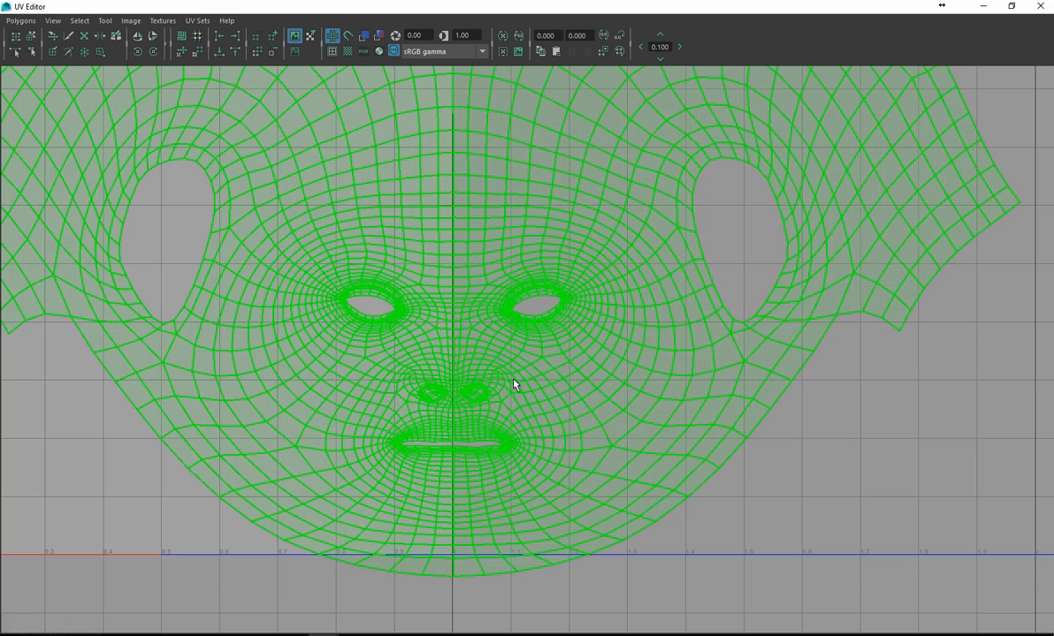
left_click(605, 423)
right_click_drag(658, 403, 127, 332, "alt")
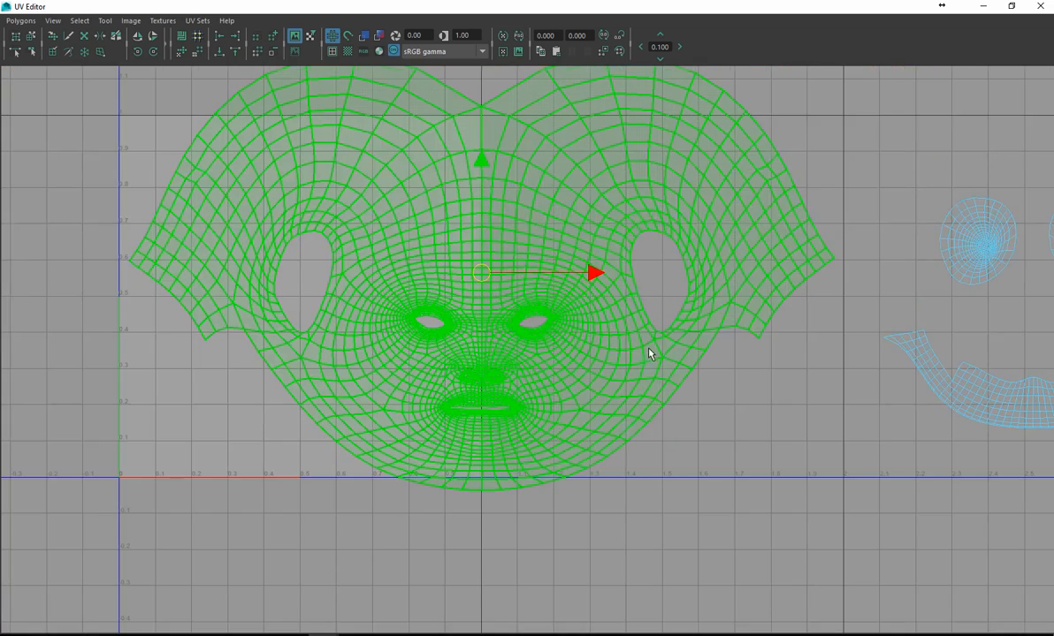
right_click_drag(644, 355, 41, 322, "alt")
middle_click_drag(534, 340, 267, 318, "alt")
middle_click_drag(530, 269, 502, 311, "alt")
right_click_drag(530, 292, 372, 285, "alt")
left_click_drag(382, 338, 288, 377)
Examine the unfolded UVs around the mouth and nostrils and across the whole face shell.
middle_click_drag(198, 380, 413, 372, "alt")
right_click_drag(413, 372, 884, 407, "alt")
middle_click_drag(181, 419, 692, 412, "alt")
right_click_drag(433, 398, 743, 389, "alt")
middle_click_drag(712, 382, 391, 236, "alt")
right_click_drag(407, 252, 752, 320, "alt")
right_click_drag(442, 380, 822, 363, "alt")
middle_click_drag(513, 424, 554, 367, "alt")
right_click_drag(398, 359, 535, 367, "alt")
left_click(527, 358)
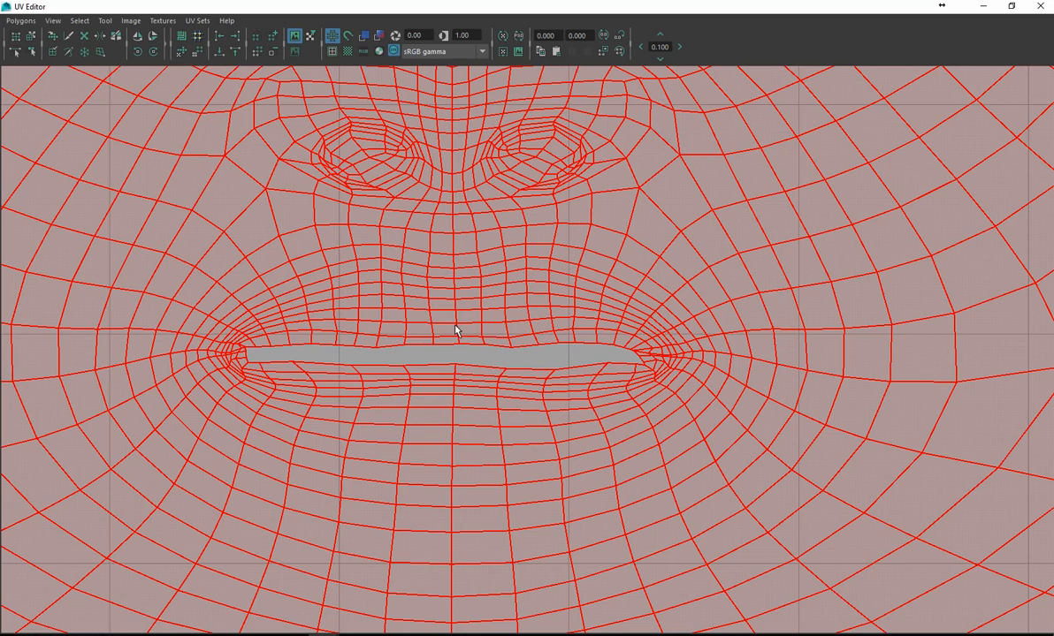
right_click_drag(580, 307, 21, 237, "alt")
right_click_drag(643, 284, 9, 270, "alt")
middle_click_drag(590, 271, 550, 387, "alt")
right_click_drag(550, 354, 269, 324, "alt")
right_click_drag(465, 340, 265, 332, "alt")
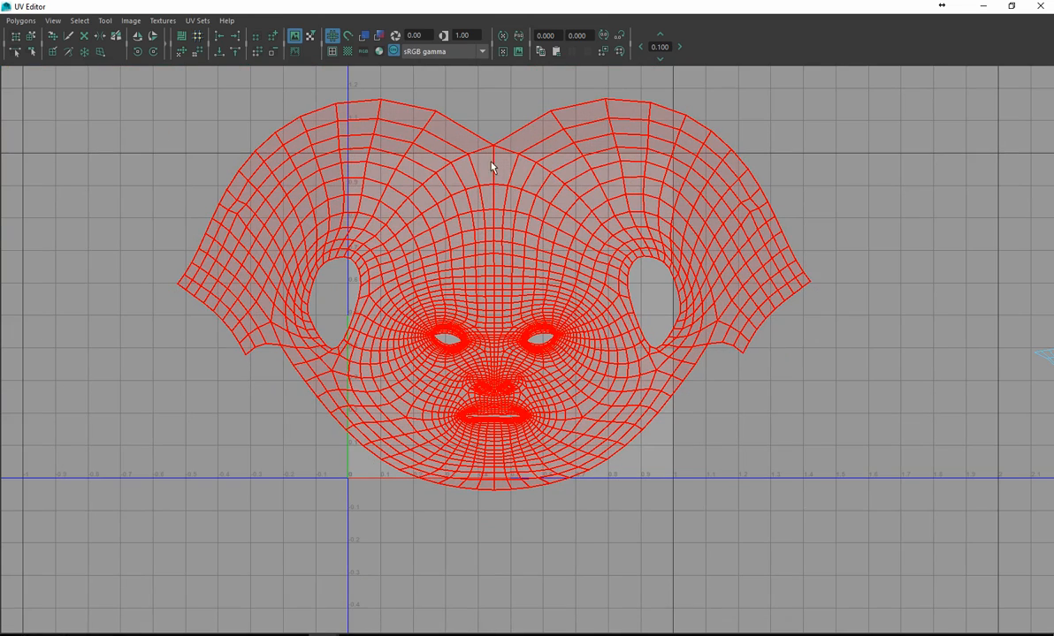
Select the whole face UV shell.
right_click(469, 228)
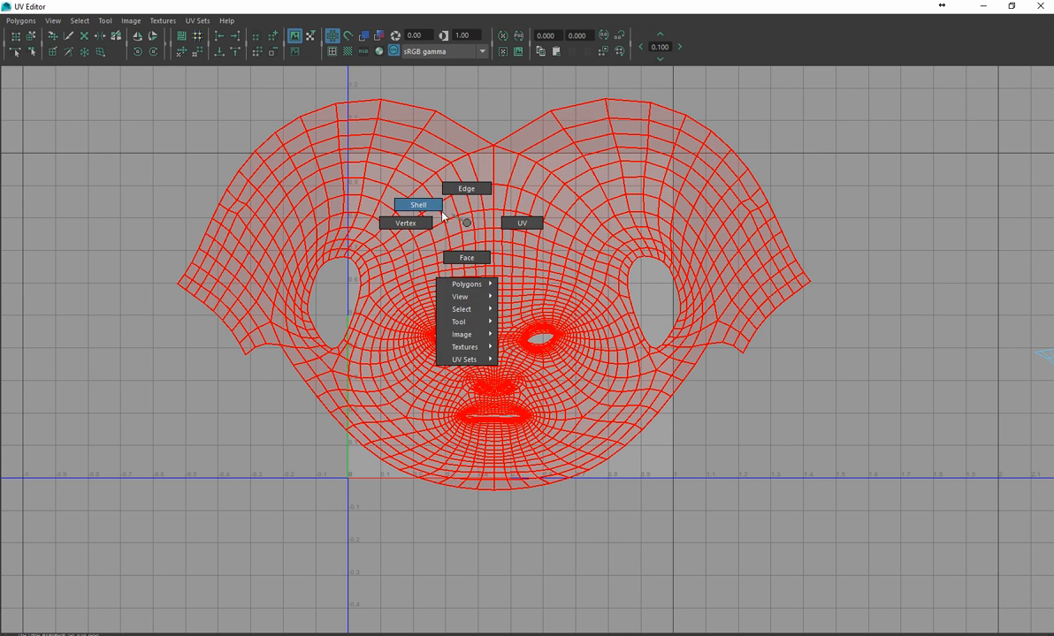
right_click_drag(469, 224, 418, 205)
left_click(530, 190)
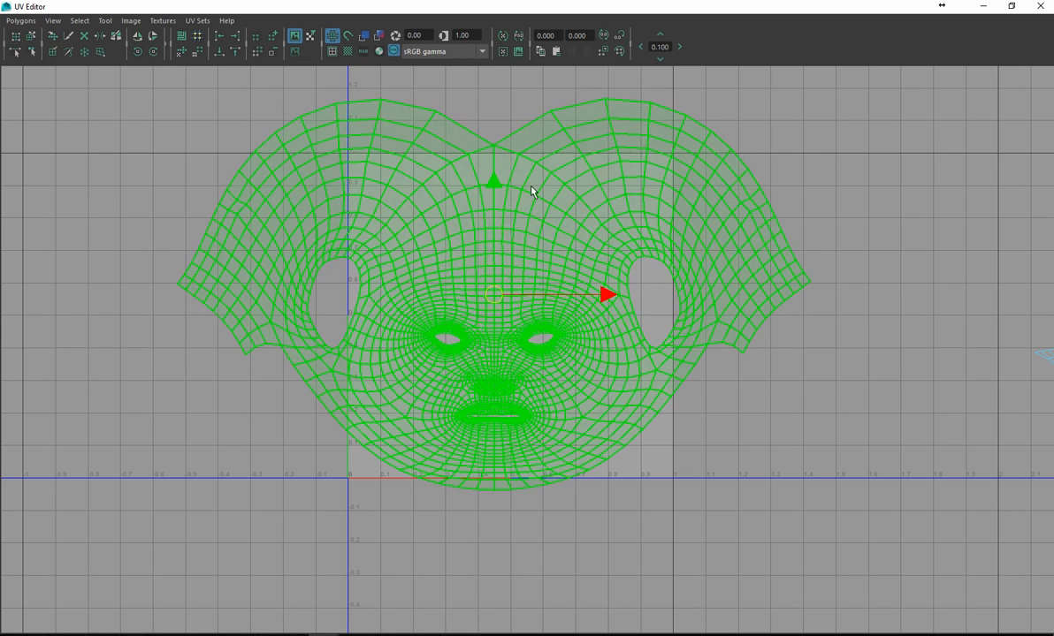
Try symmetrizing the face shell with the Symmetrize UV Tool from a vertical forehead seam edge, brushing down the centre, and undo it.
left_click(130, 21)
left_click(131, 22)
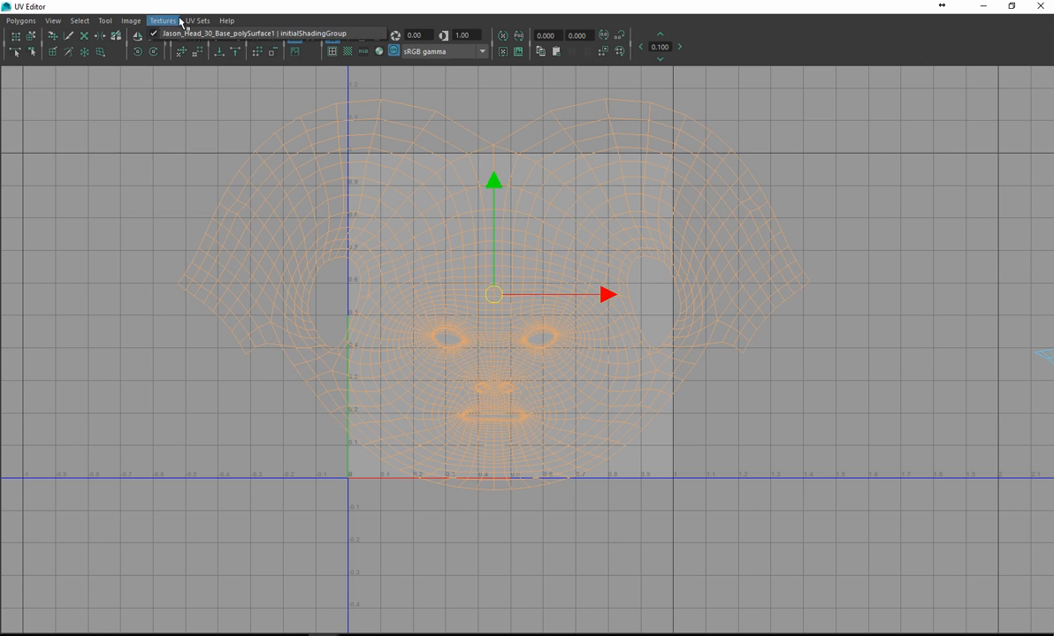
left_click(106, 21)
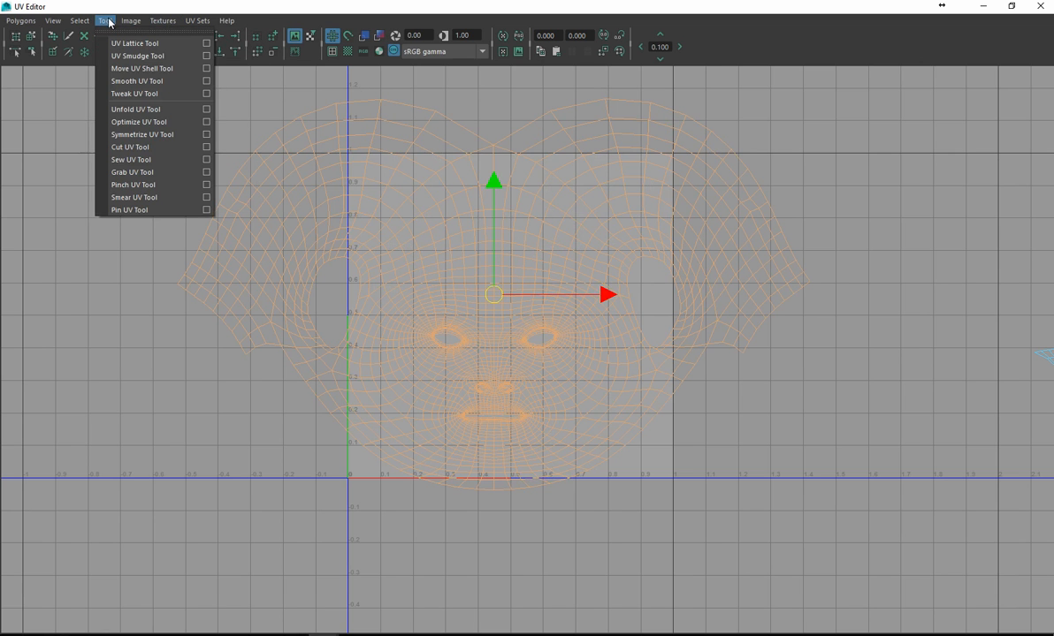
left_click(206, 137)
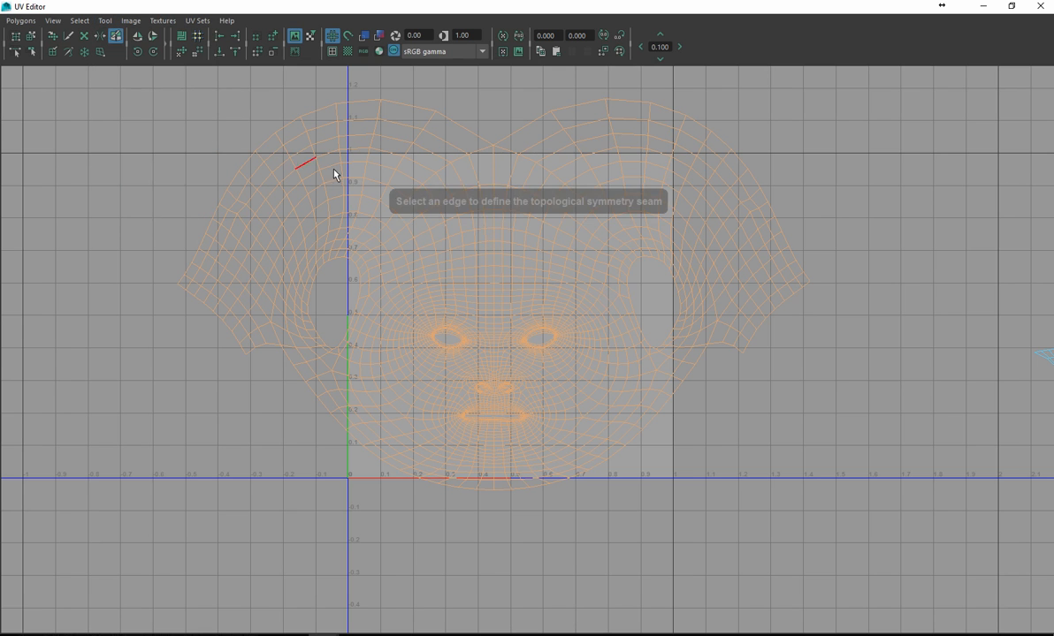
left_click(494, 221)
right_click_drag(467, 221, 685, 263, "alt")
middle_click_drag(516, 203, 526, 290, "alt")
right_click_drag(405, 245, 513, 228, "alt")
left_click_drag(512, 224, 537, 226)
left_click(485, 165)
mouse_move(485, 171)
left_mouse_down()
mouse_move(488, 484)
mouse_move(493, 439)
left_mouse_up()
key("ctrl+z")
key("ctrl+z")
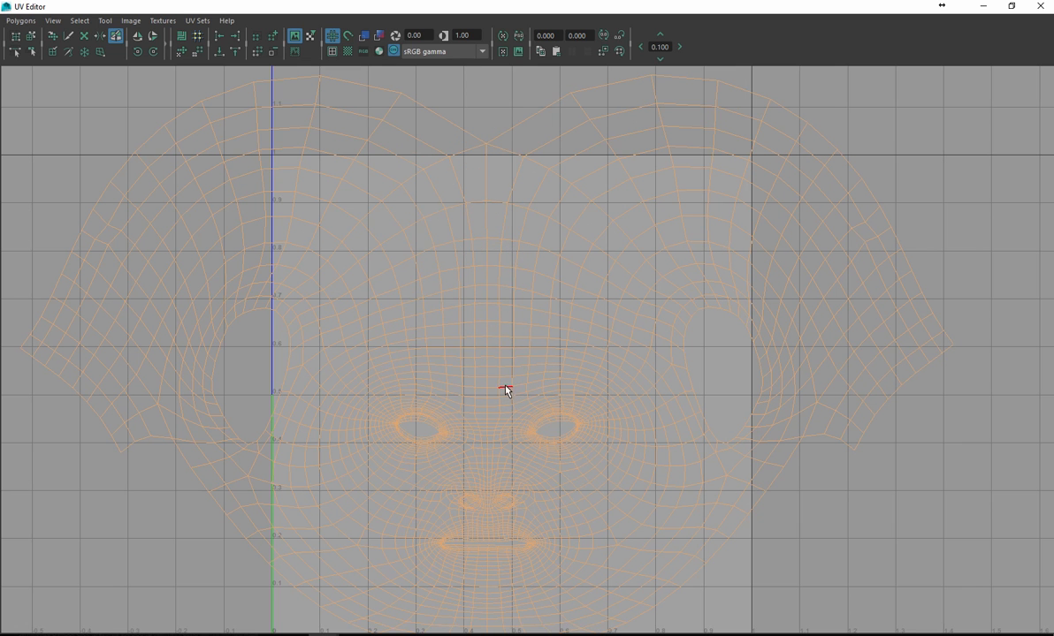
Try another symmetrize stroke at the top of the forehead beside the centre line, and undo it.
left_click(484, 182)
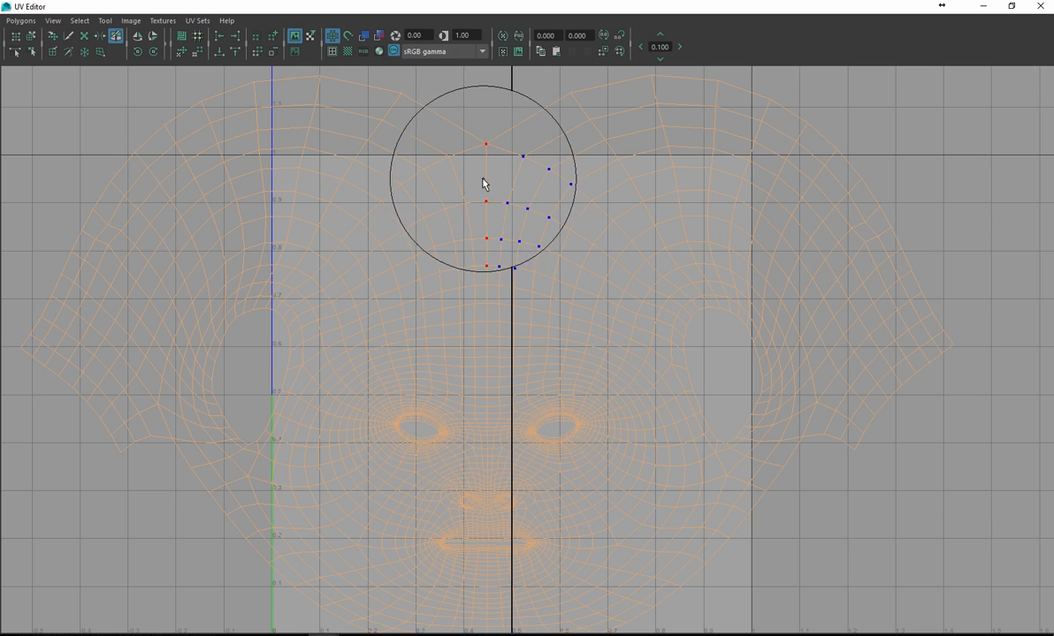
mouse_move(456, 185)
left_mouse_down()
mouse_move(438, 195)
mouse_move(479, 174)
mouse_move(486, 203)
left_mouse_up()
key("ctrl+z")
key("ctrl+z")
Move the face shell horizontally so that its centre line sits at U 0.5.
middle_click_drag(653, 373, 439, 325, "alt")
right_click_drag(439, 326, 4, 256, "alt")
middle_click_drag(413, 311, 373, 311, "alt")
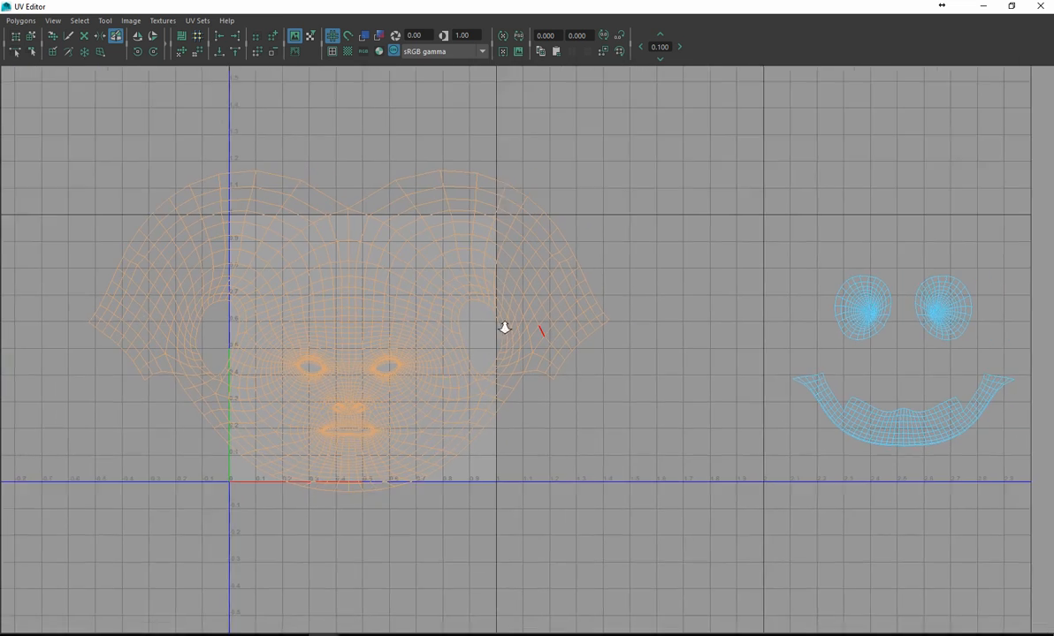
right_click_drag(550, 334, 357, 311, "alt")
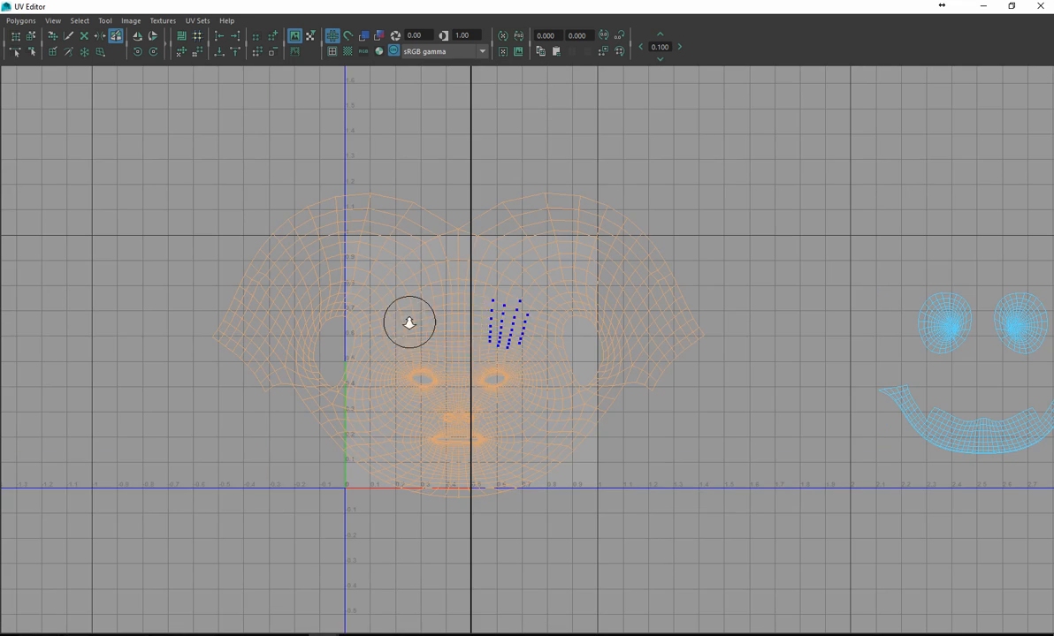
right_click_drag(409, 322, 699, 346, "alt")
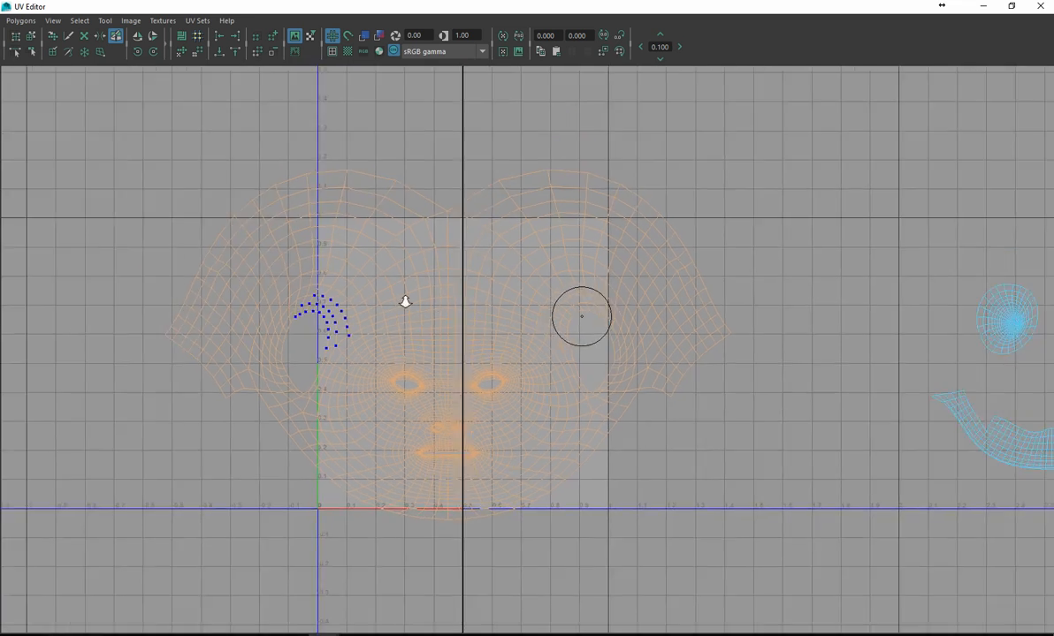
right_click_drag(436, 305, 345, 324, "alt")
key("w")
left_click_drag(581, 345, 592, 349)
right_click_drag(571, 352, 718, 371, "alt")
middle_click_drag(454, 292, 461, 322, "alt")
right_click_drag(457, 329, 655, 391, "alt")
left_click_drag(509, 377, 510, 381)
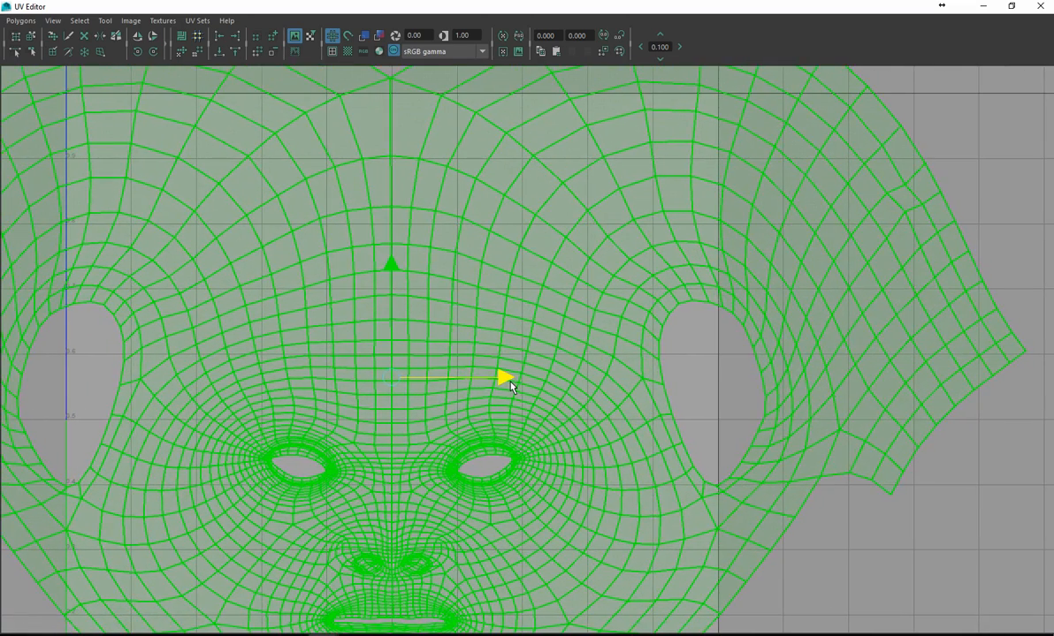
Apply the Symmetrize UV Tool to the face shell, using a vertical edge at the centre of the forehead as the symmetry seam.
middle_click_drag(362, 360, 362, 376, "alt")
right_click_drag(556, 325, 493, 257, "alt")
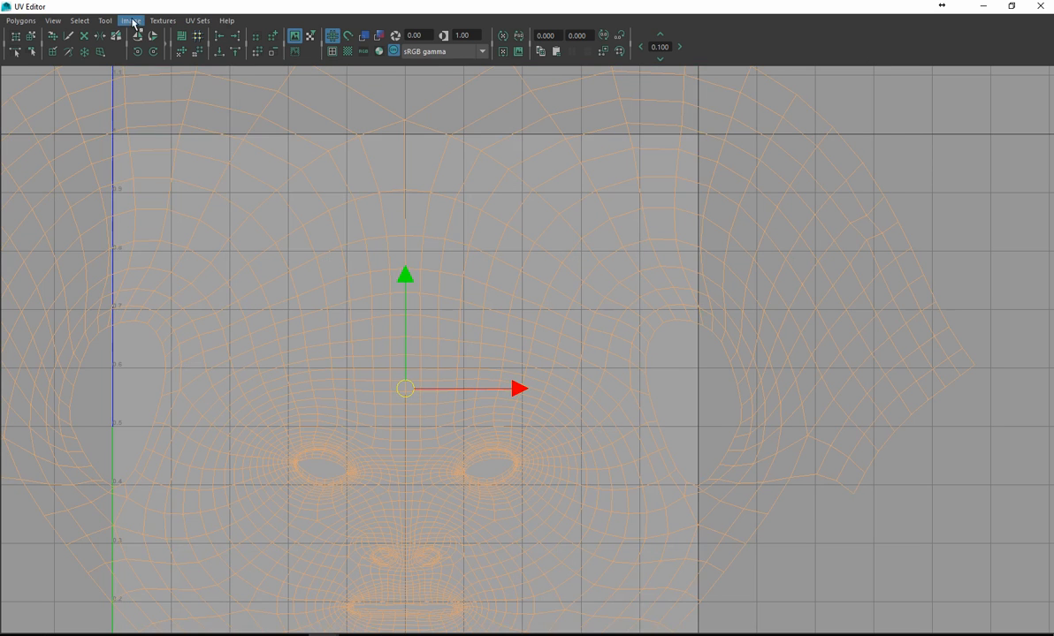
left_click(129, 21)
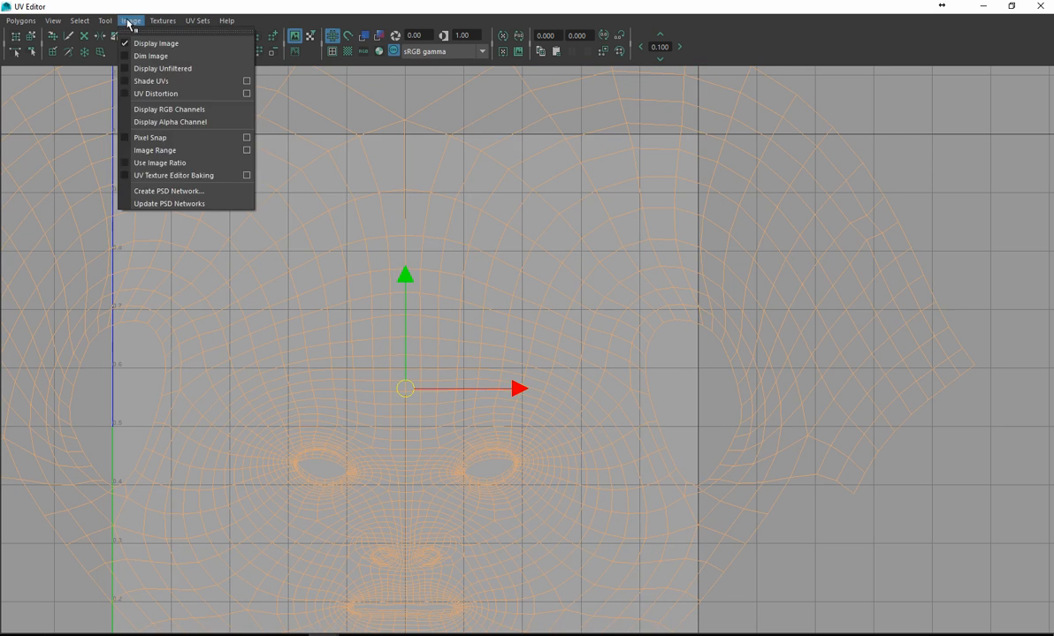
mouse_move(100, 21)
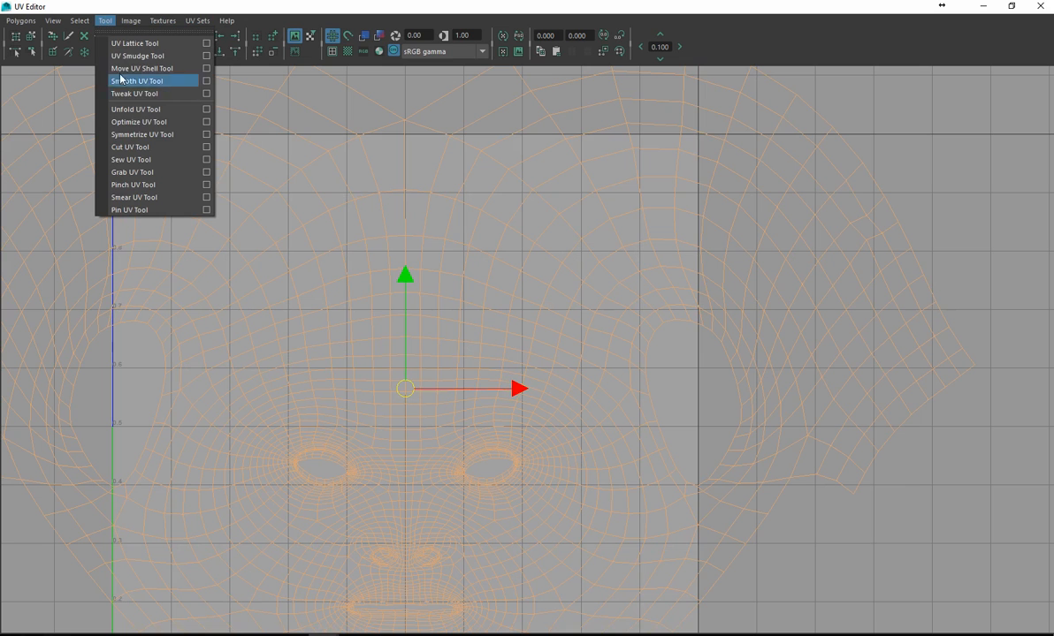
left_click(141, 135)
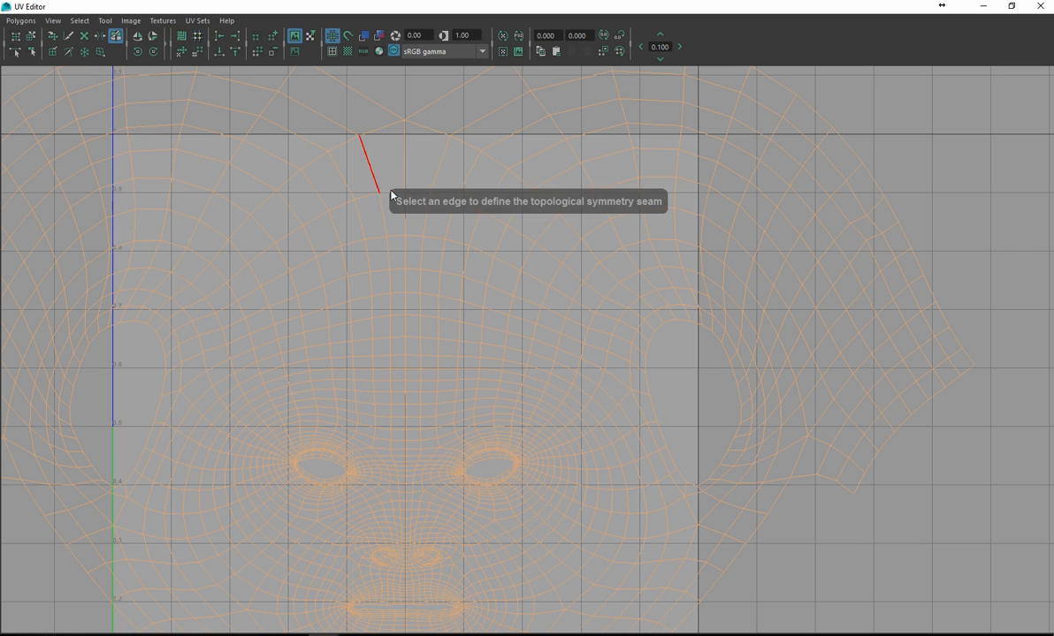
left_click(406, 266)
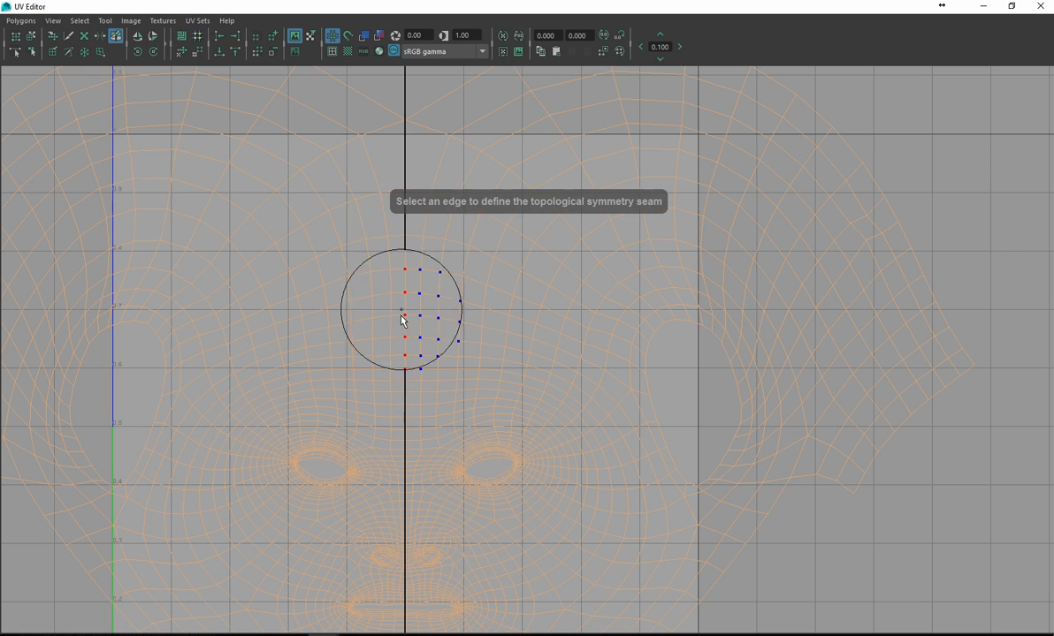
middle_click_drag(383, 483, 405, 217, "alt")
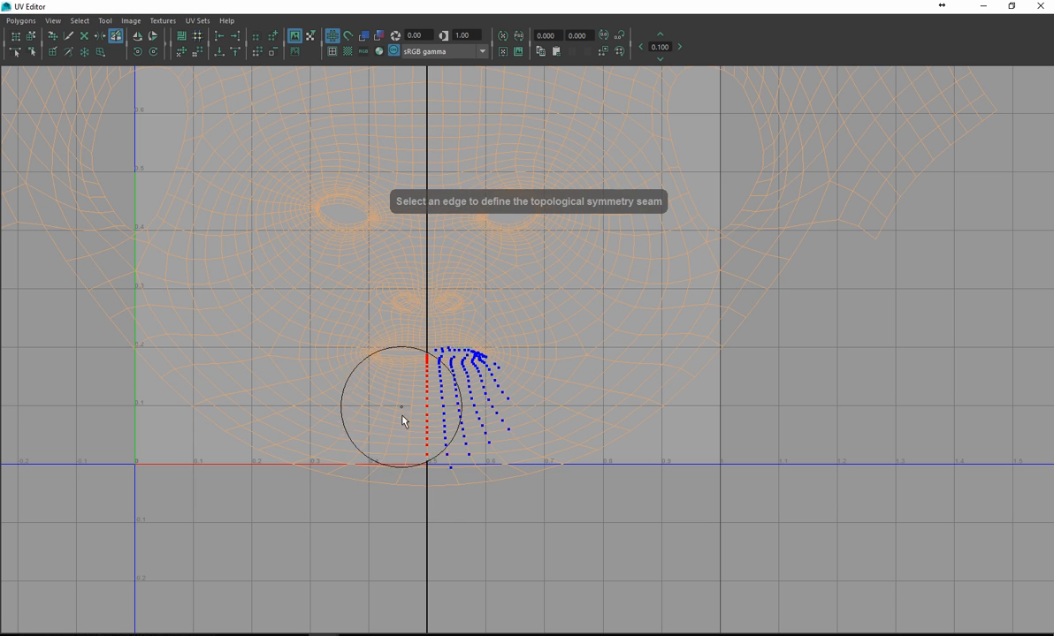
right_click_drag(360, 464, 637, 458, "alt")
mouse_move(398, 287)
right_mouse_down("alt")
mouse_move(629, 316)
mouse_move(14, 272)
right_mouse_up("alt")
key("q")
Select the face shell and move it horizontally so its centre sits at about U 0.65.
right_click_drag(364, 291, 328, 277)
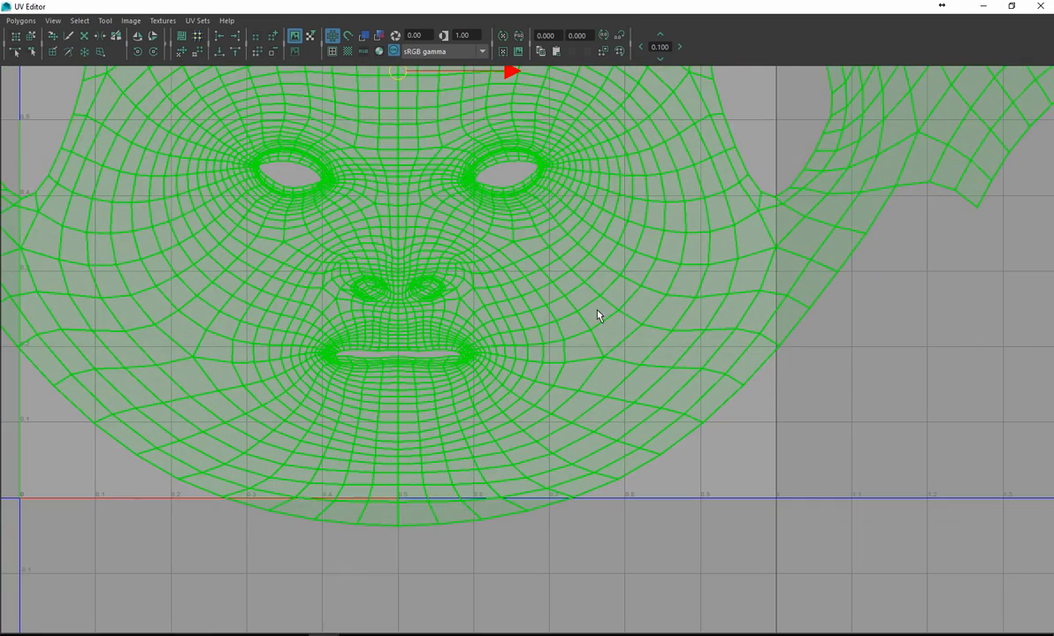
right_click_drag(537, 184, 475, 163, "alt")
left_click_drag(550, 160, 629, 183)
Examine the symmetry of the face UVs around the mouth, nostrils and eyes, and the overall shell placement.
right_click_drag(629, 184, 644, 353, "alt")
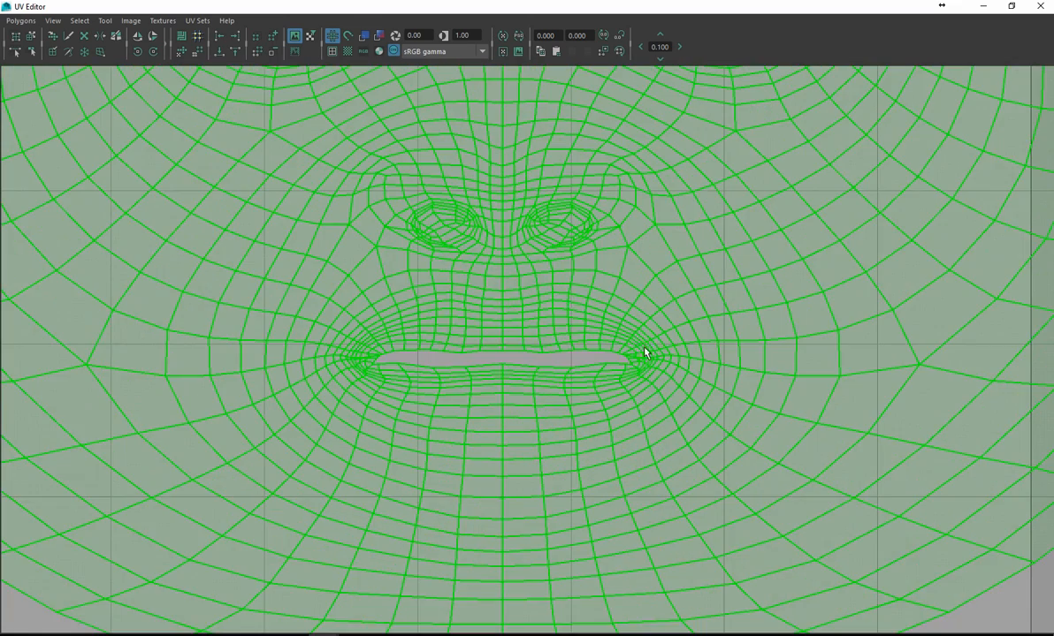
middle_click_drag(481, 210, 470, 364, "alt")
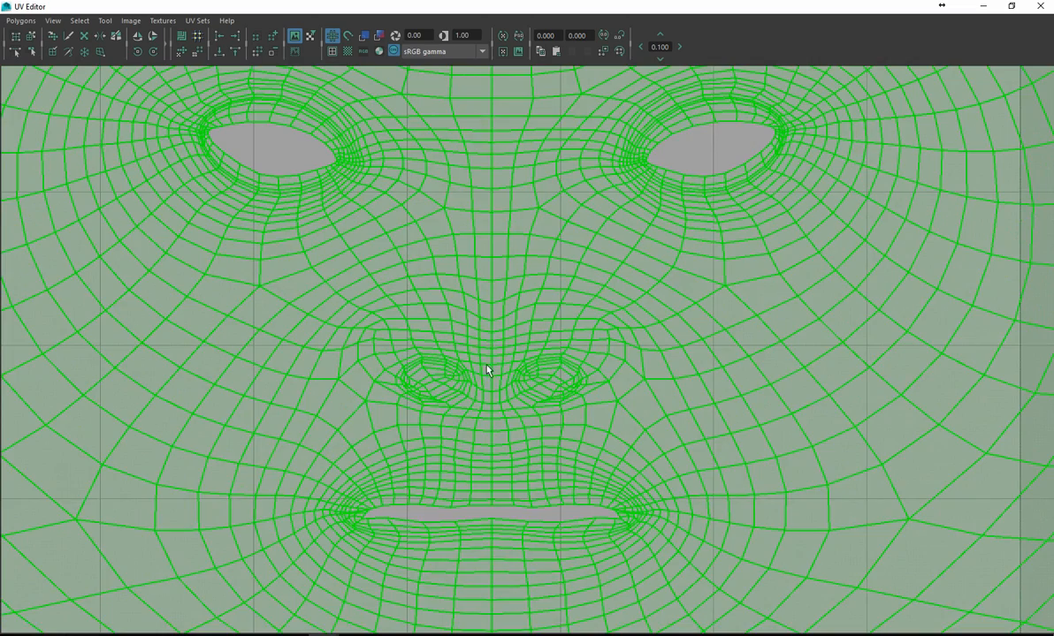
right_click_drag(487, 367, 104, 378, "alt")
middle_click_drag(238, 478, 222, 272, "alt")
middle_click_drag(311, 306, 289, 464, "alt")
right_click_drag(265, 257, 97, 231, "alt")
middle_click_drag(416, 270, 36, 398, "alt")
right_click_drag(301, 265, 45, 253, "alt")
middle_click_drag(430, 273, 309, 287, "alt")
Undo the latest edits and select the face shell together with all the smaller UV shells.
key("ctrl+z")
key("ctrl+z")
key("ctrl+z")
middle_click_drag(397, 238, 497, 245, "alt")
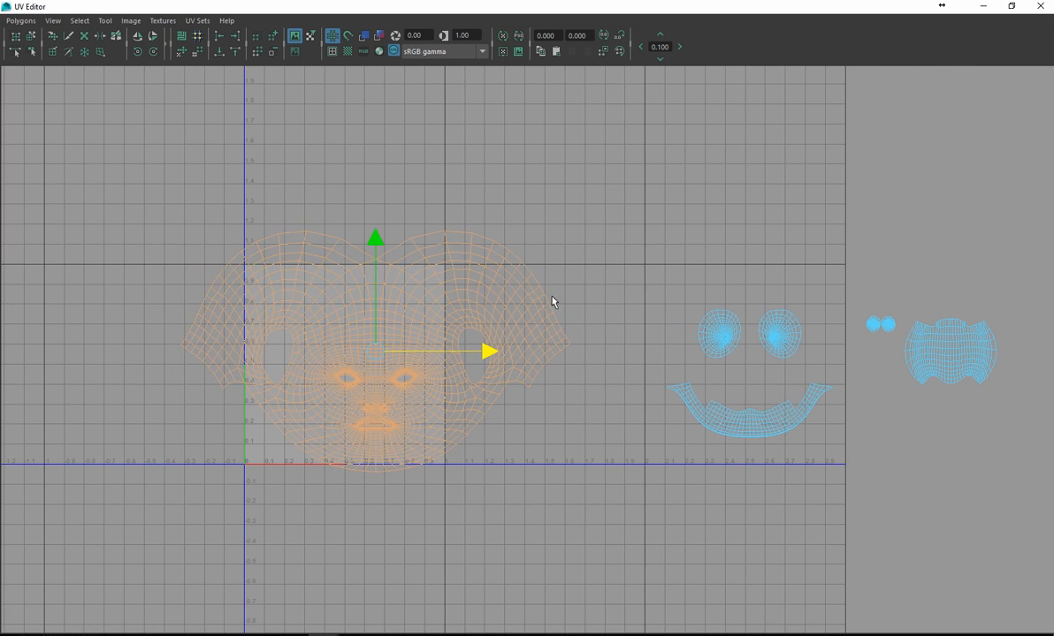
left_click_drag(187, 125, 972, 539)
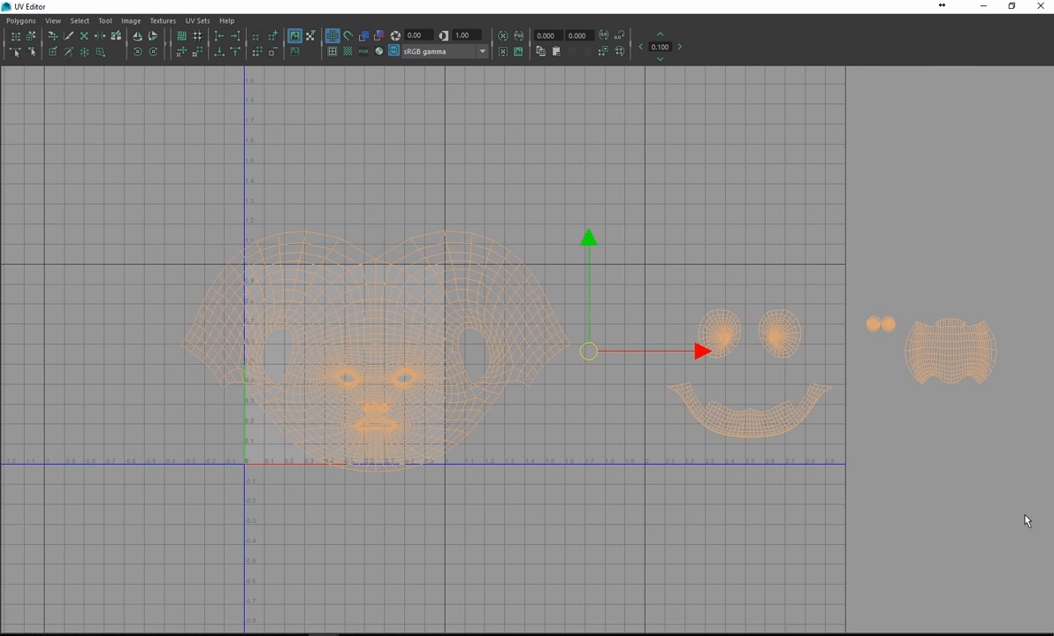
left_click(21, 20)
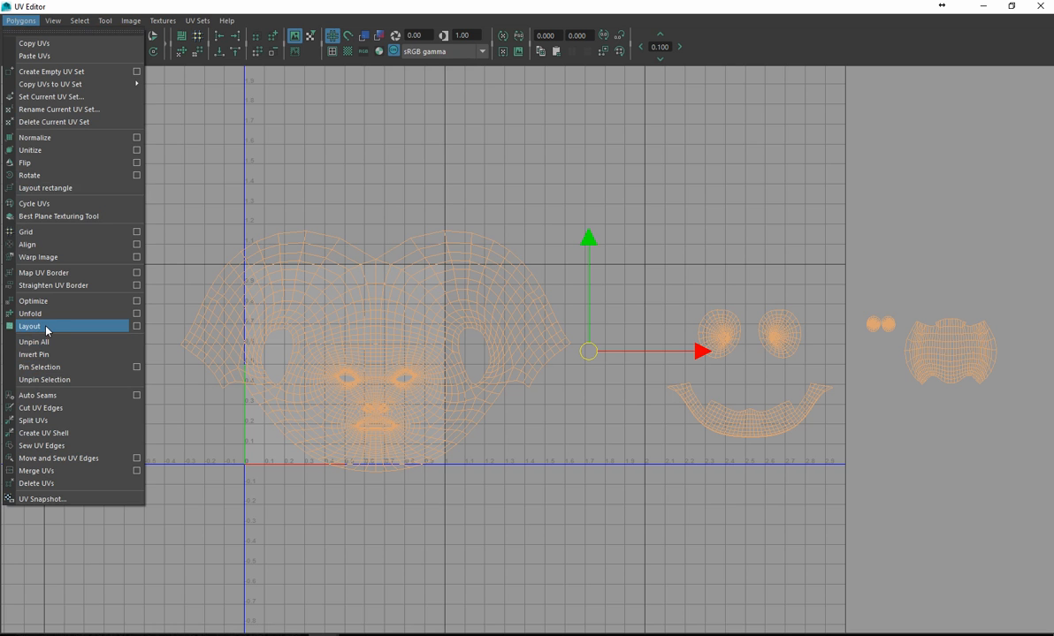
left_click(136, 326)
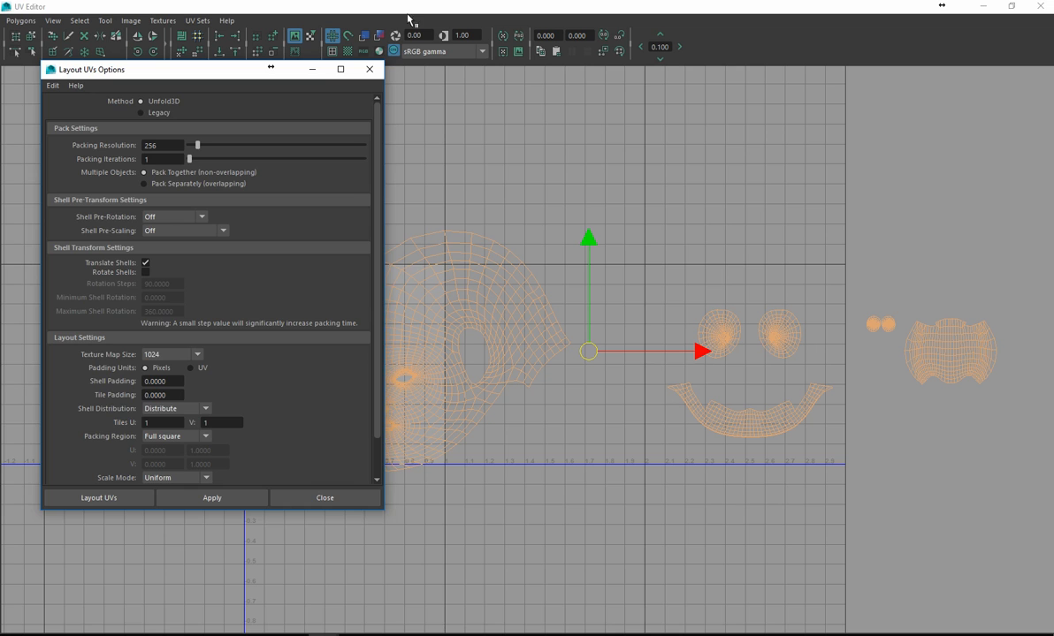
left_click(370, 69)
Run Optimize on all selected UV shells, and check the Unfold options without applying them.
left_click(21, 20)
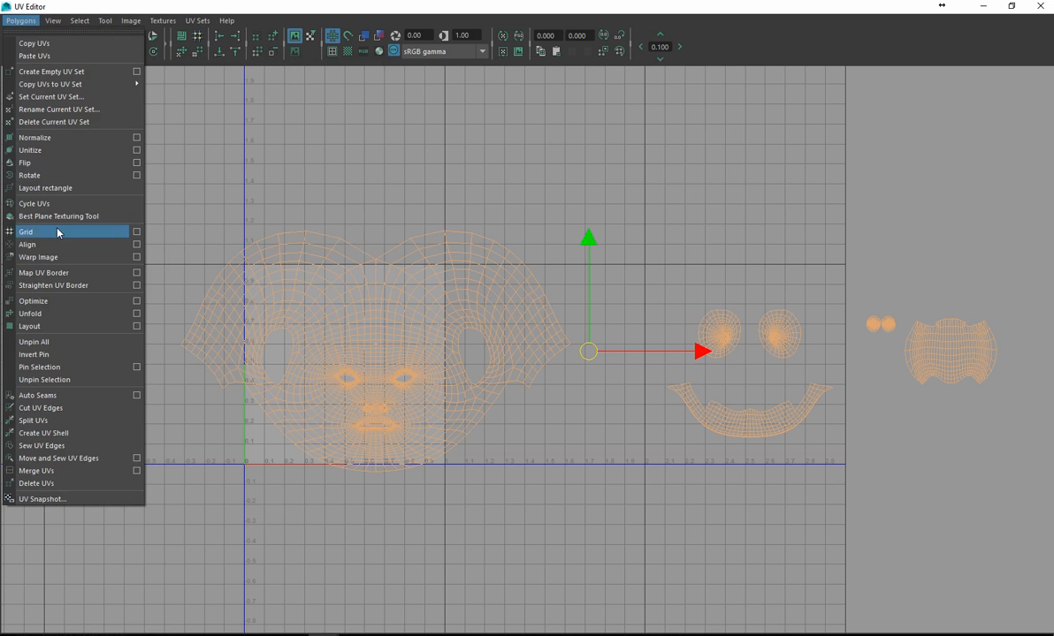
left_click(90, 301)
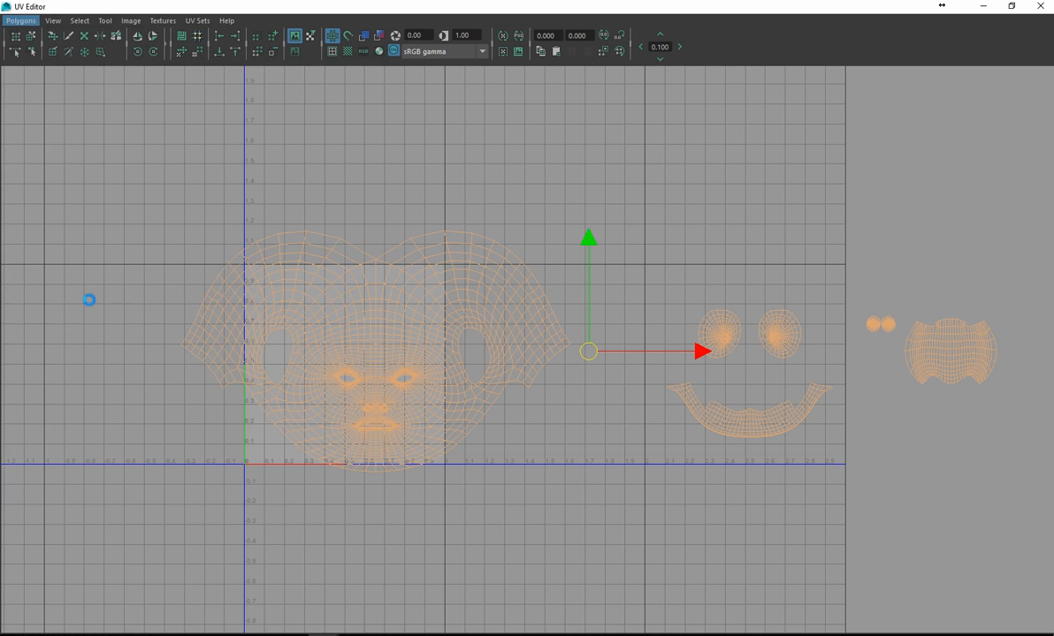
left_click(19, 20)
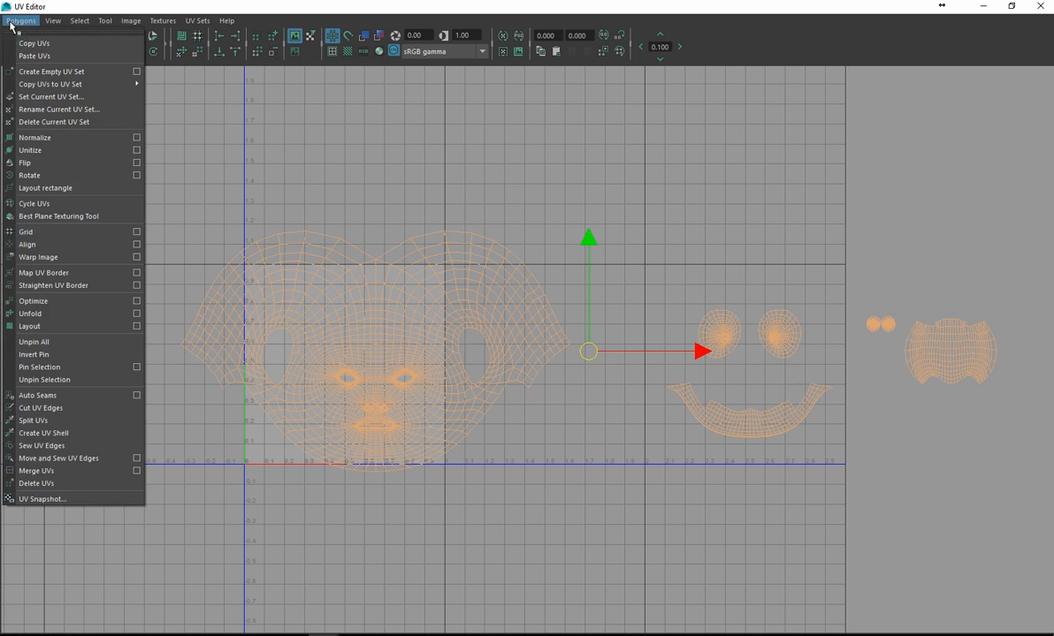
left_click(136, 315)
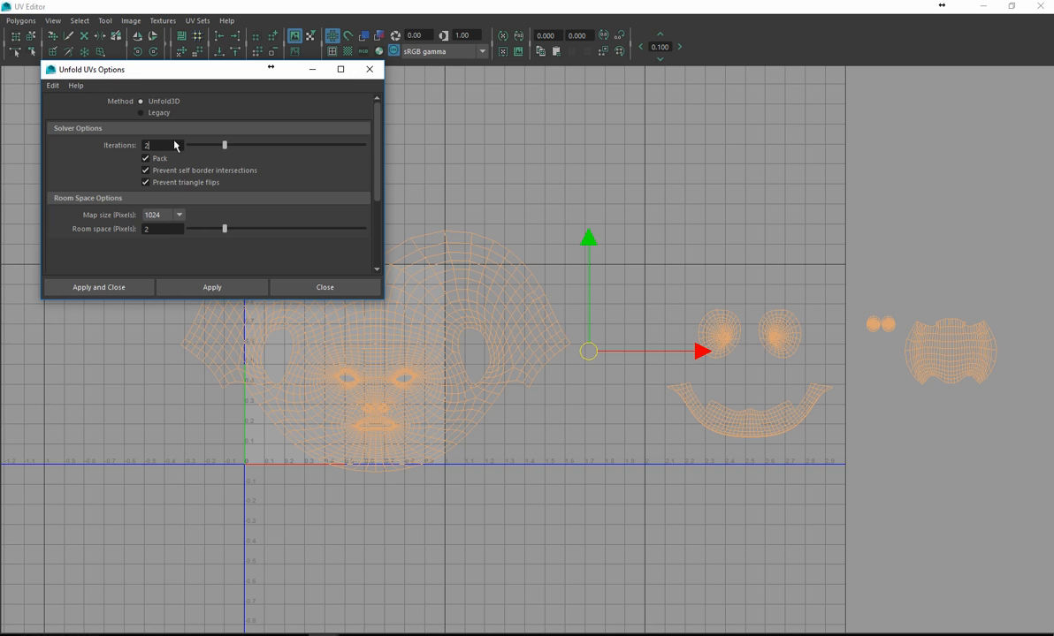
left_click(370, 69)
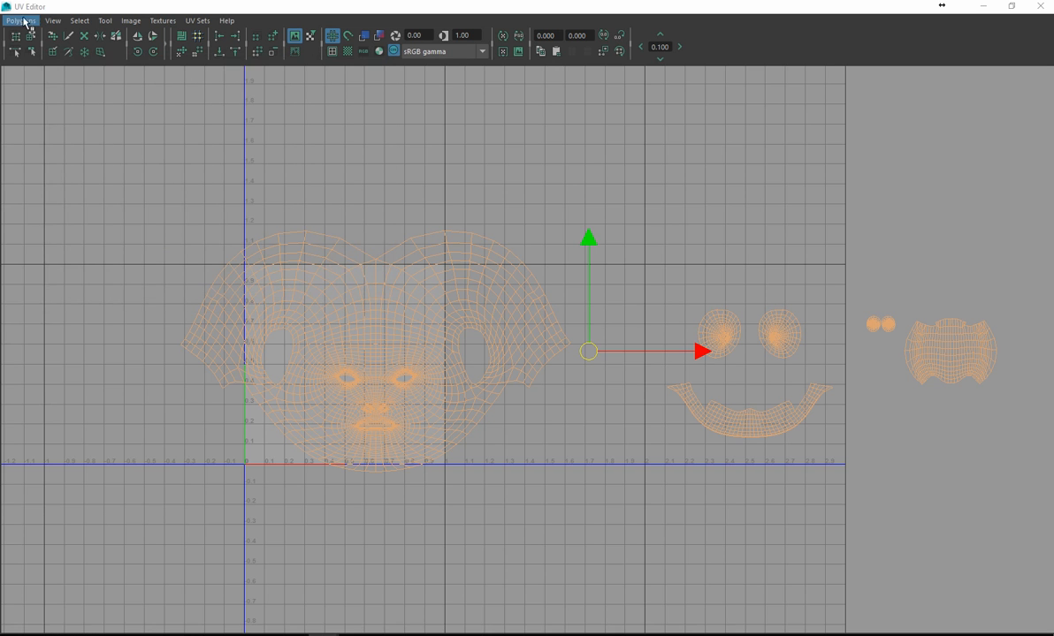
Try laying out all selected UV shells with the current settings, and undo the layout.
left_click(20, 21)
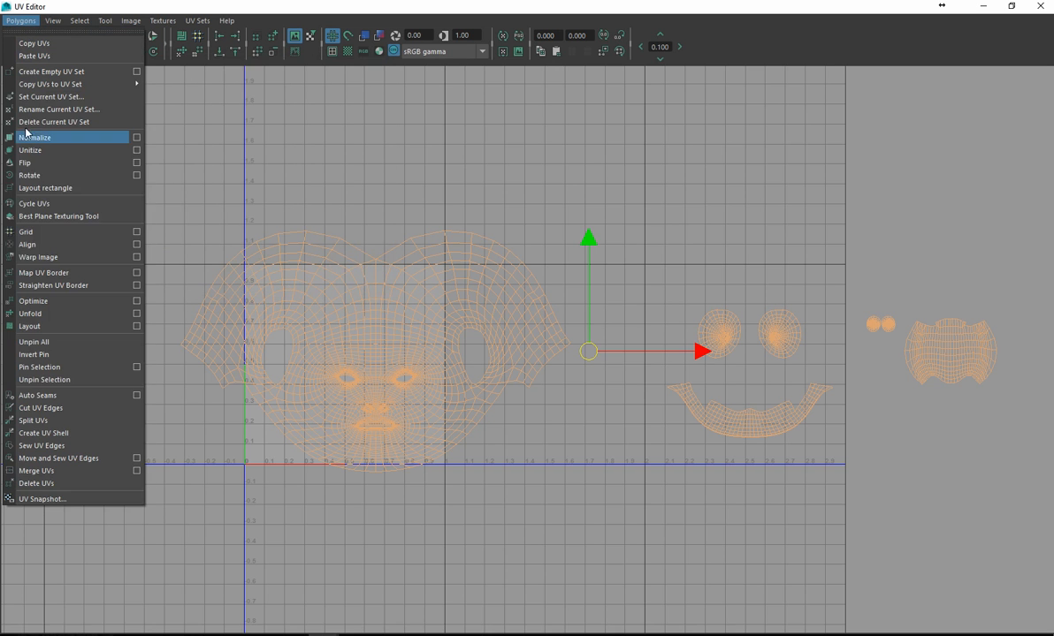
left_click(101, 327)
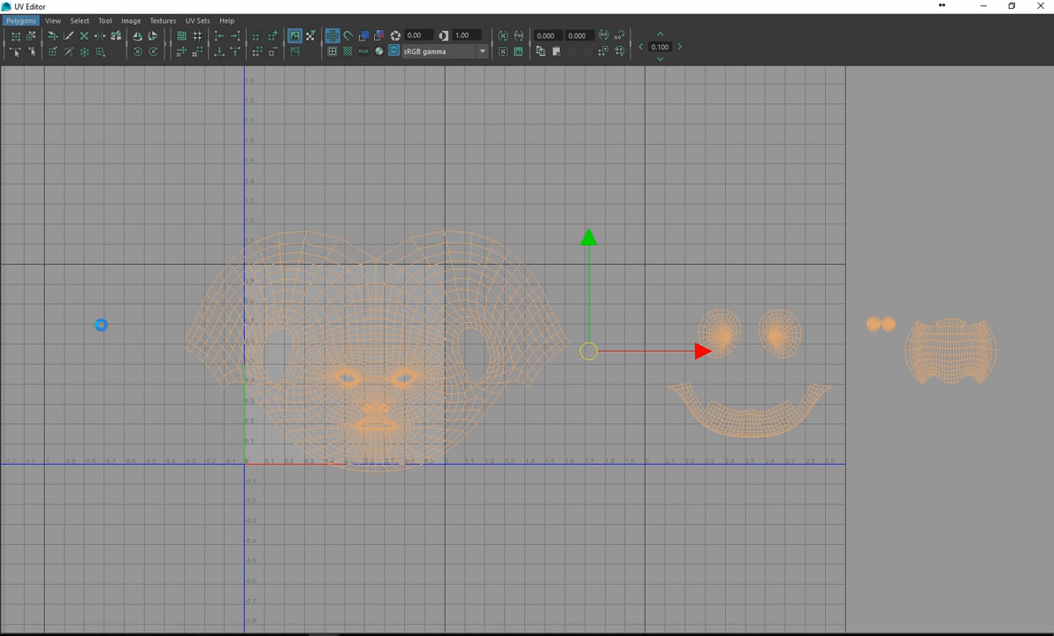
key("ctrl+z")
Lay out all UV shells in one tile with Unfold3D, packing resolution 256, map size 1024, Full square region and Uniform scale.
left_click(19, 21)
left_click(136, 326)
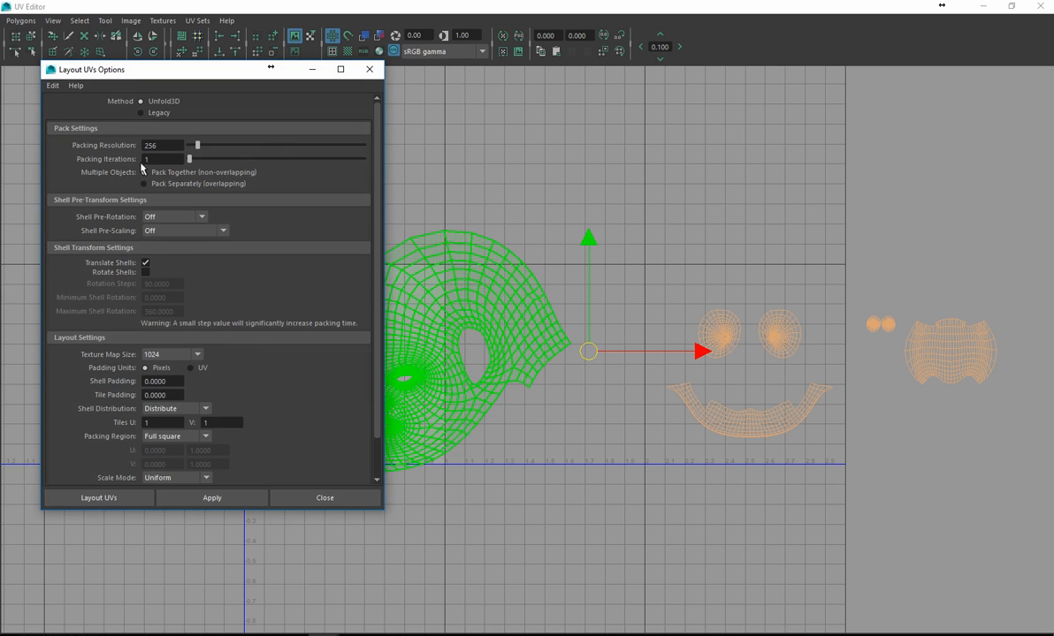
scroll(184, 210, "down", 1)
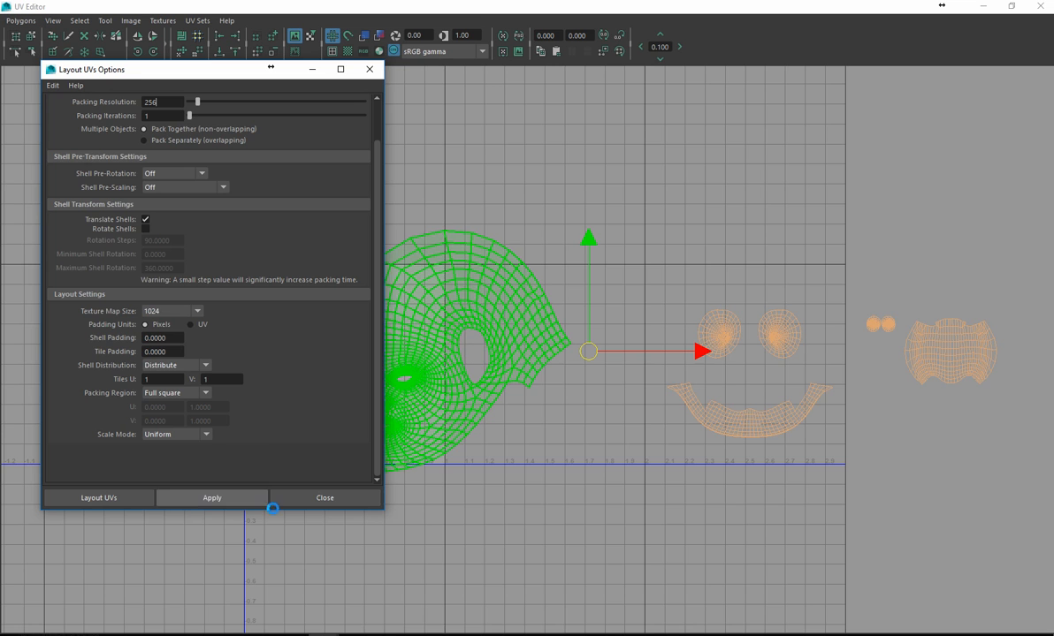
left_click(252, 497)
left_click_drag(152, 73, 1052, 323)
scroll(743, 373, "up", 3)
middle_click_drag(412, 481, 689, 393, "alt")
middle_click_drag(370, 325, 371, 257, "alt")
Select the crescent-shaped shell above the forehead and move it up about 0.08 in V, clear of the face shell.
left_click(432, 380)
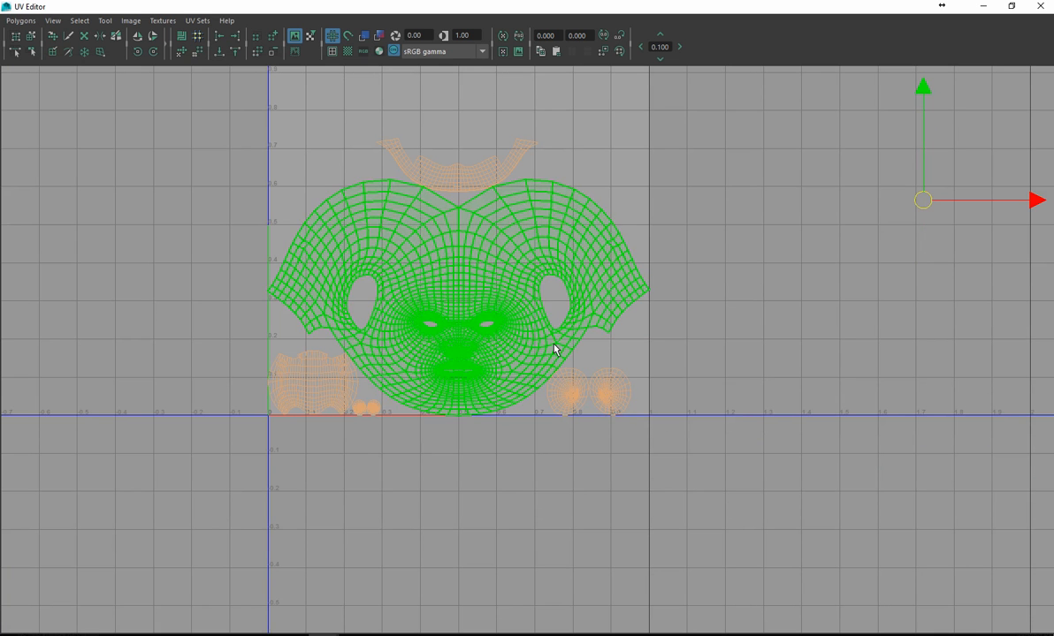
middle_click_drag(550, 432, 543, 577, "alt")
left_click(454, 316)
left_click_drag(452, 277, 451, 249)
right_click_drag(376, 364, 486, 366, "alt")
middle_click_drag(478, 321, 558, 388, "alt")
right_click_drag(557, 388, 875, 416, "alt")
middle_click_drag(377, 329, 438, 218, "alt")
right_click_drag(439, 219, 451, 261, "alt")
middle_click_drag(451, 261, 474, 382, "alt")
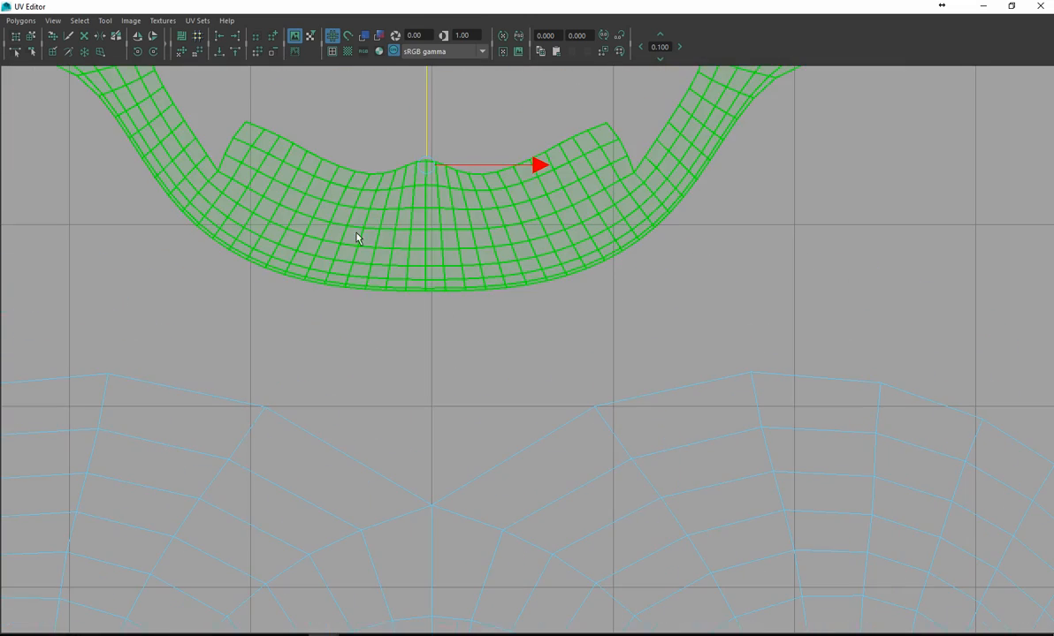
Lower the crescent-shaped shell by about 0.06 in V, so it sits closely above the notch in the face shell.
right_click_drag(356, 237, 432, 223, "alt")
left_click_drag(419, 157, 428, 333)
middle_click_drag(372, 513, 402, 309, "alt")
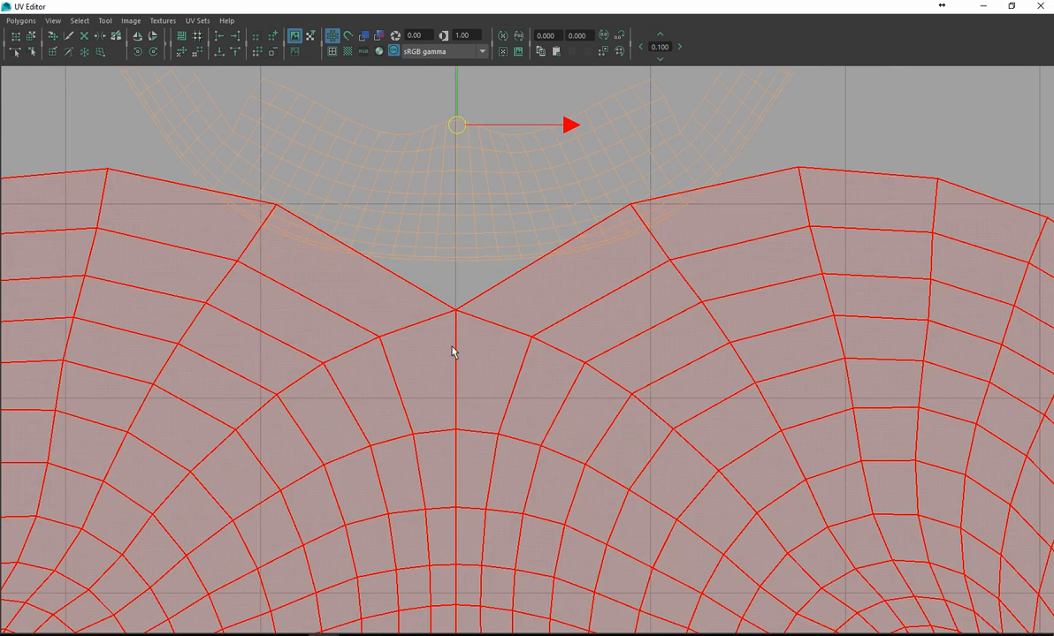
middle_click_drag(457, 371, 444, 557, "alt")
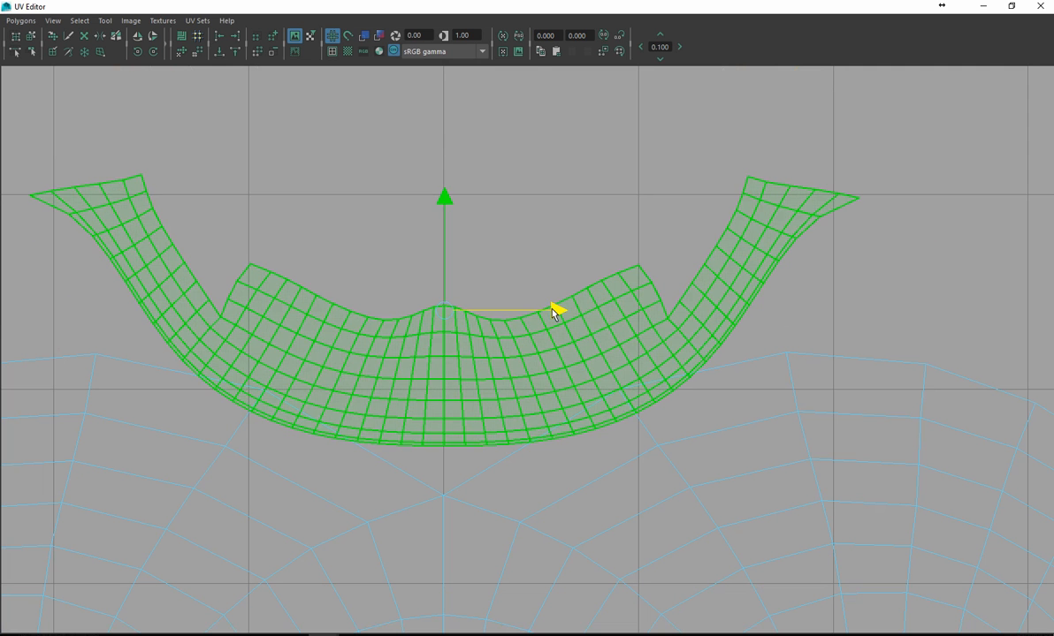
middle_click_drag(433, 496, 464, 355, "alt")
right_click_drag(544, 364, 515, 201, "alt")
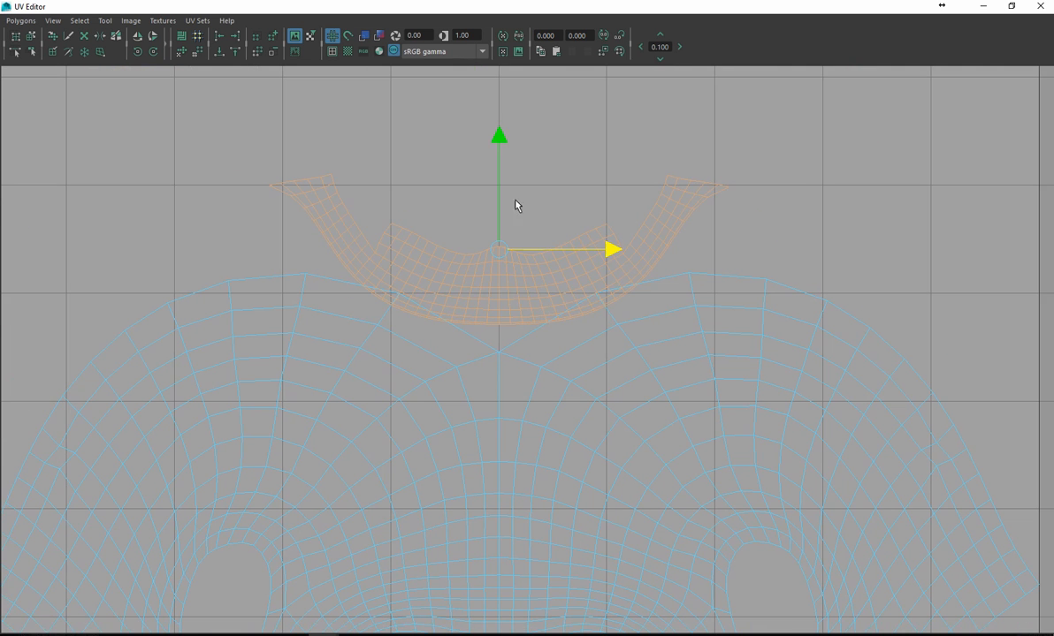
left_click_drag(504, 147, 499, 106)
Select the mouth-cavity shell and move it up and across toward the vertical centre line of the face shell.
right_click_drag(705, 395, 362, 311, "alt")
middle_click_drag(362, 312, 345, 167, "alt")
middle_click_drag(369, 286, 370, 385, "alt")
left_click(333, 419)
left_click_drag(266, 402, 487, 153)
middle_click_drag(487, 153, 419, 311, "alt")
right_click_drag(419, 311, 579, 341, "alt")
middle_click_drag(579, 341, 560, 301, "alt")
Raise the mouth-cavity shell above the crescent-shaped shell and align it horizontally with the centre line.
left_click_drag(454, 392, 461, 115)
middle_click_drag(461, 119, 436, 263, "alt")
right_click_drag(425, 329, 541, 228, "alt")
middle_click_drag(541, 228, 556, 396, "alt")
right_click_drag(496, 385, 614, 353, "alt")
middle_click_drag(429, 412, 449, 381, "alt")
right_click_drag(449, 380, 579, 386, "alt")
left_click_drag(520, 381, 530, 370)
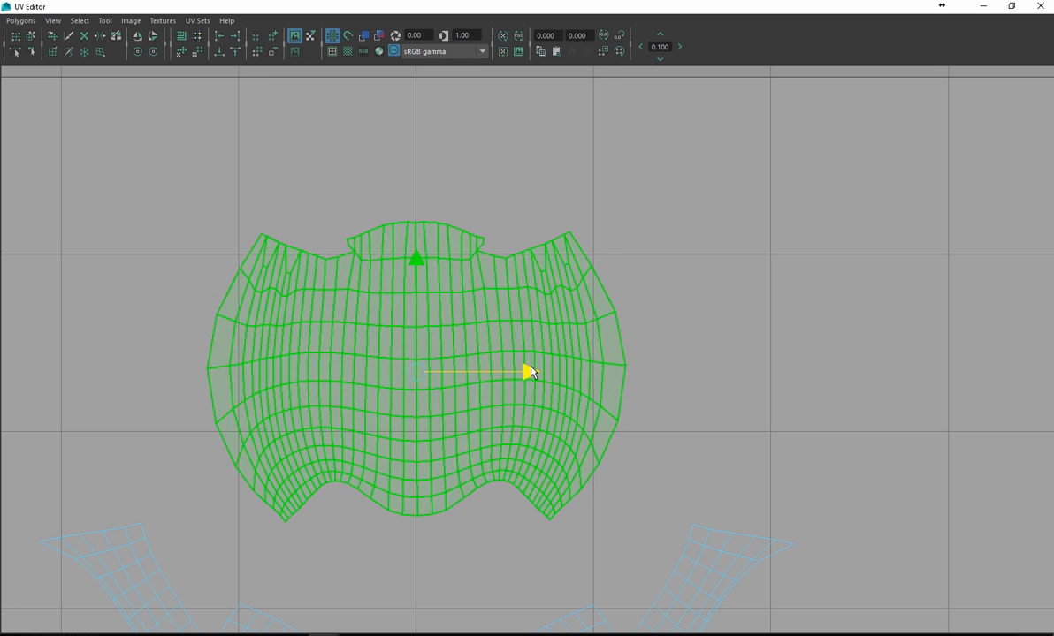
Mirror the mouth-cavity shell with the Symmetrize UV Tool, using its vertical centre edge as the symmetry seam.
scroll(509, 367, "up", 5)
middle_click_drag(438, 149, 443, 245, "alt")
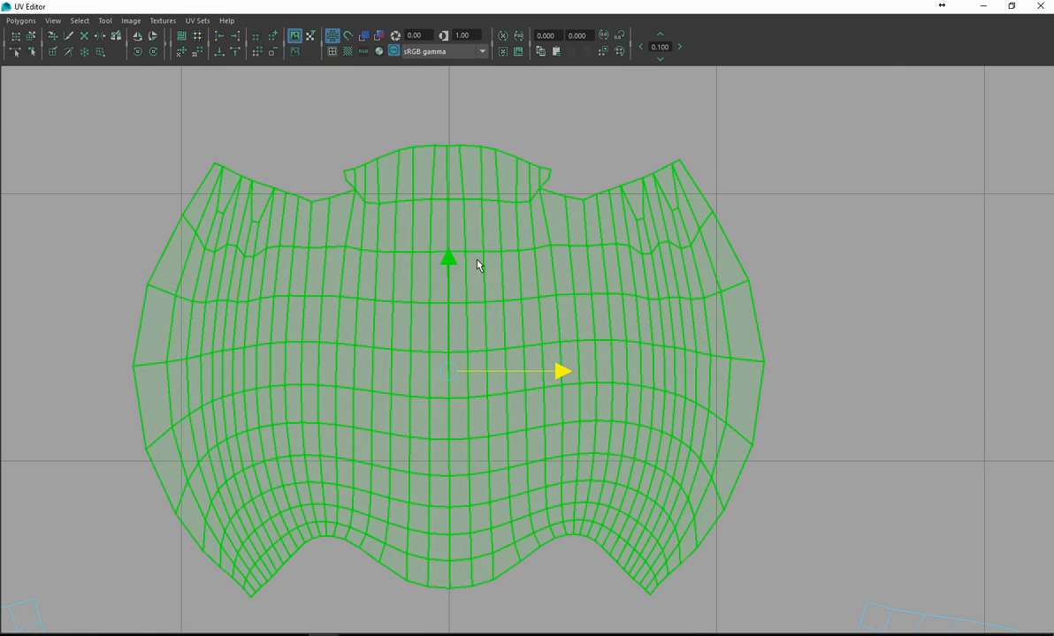
scroll(477, 455, "up", 1)
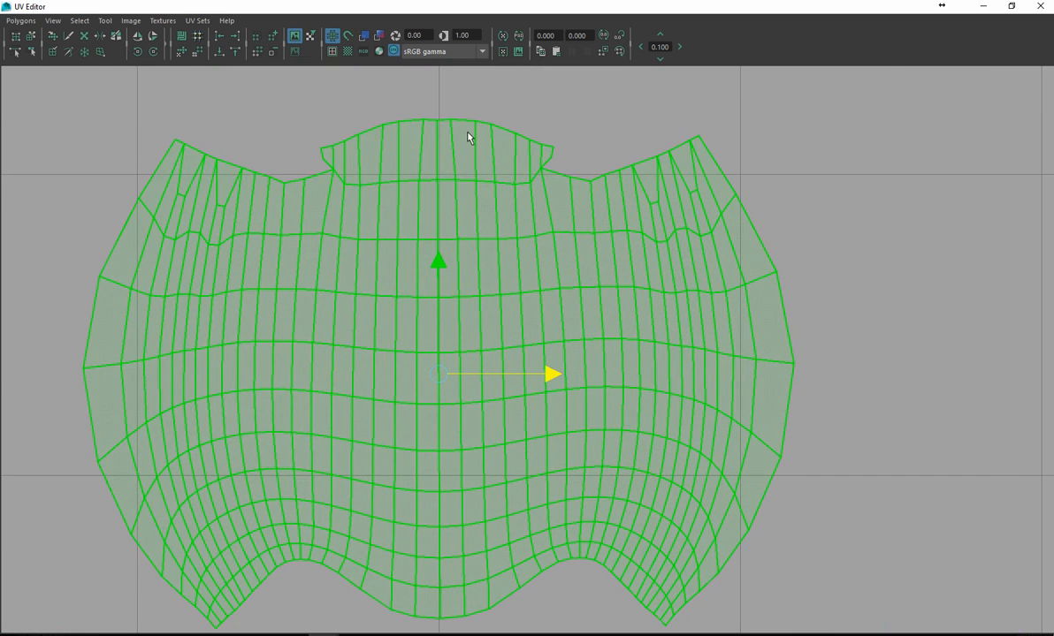
right_click_drag(451, 292, 284, 238, "alt")
middle_click_drag(447, 275, 438, 233, "alt")
right_click(477, 257)
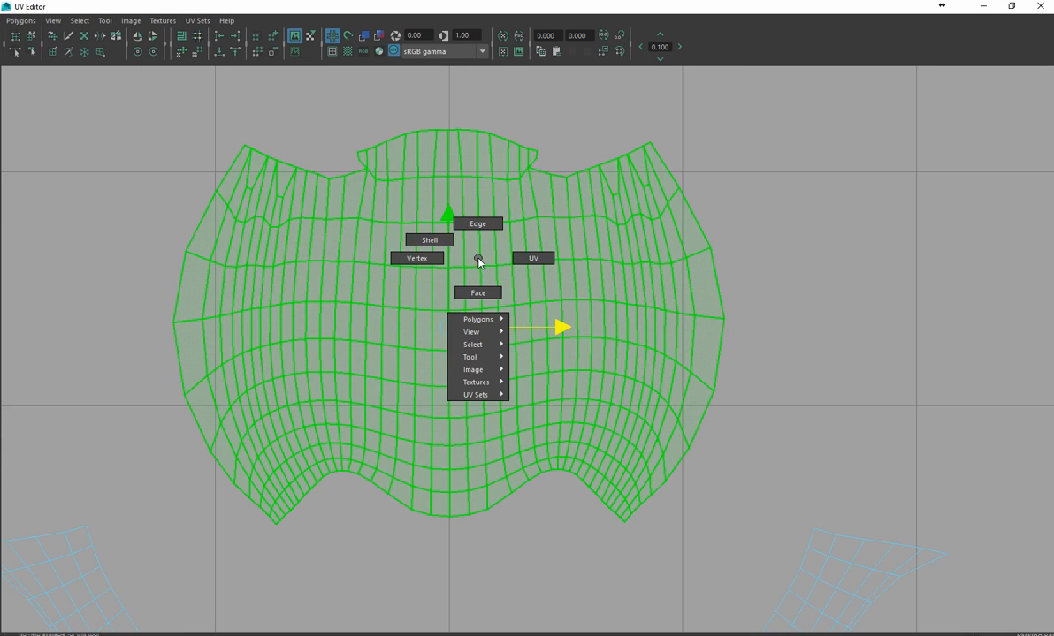
right_click_drag(456, 237, 366, 217)
left_click(366, 218)
left_click(130, 21)
mouse_move(108, 22)
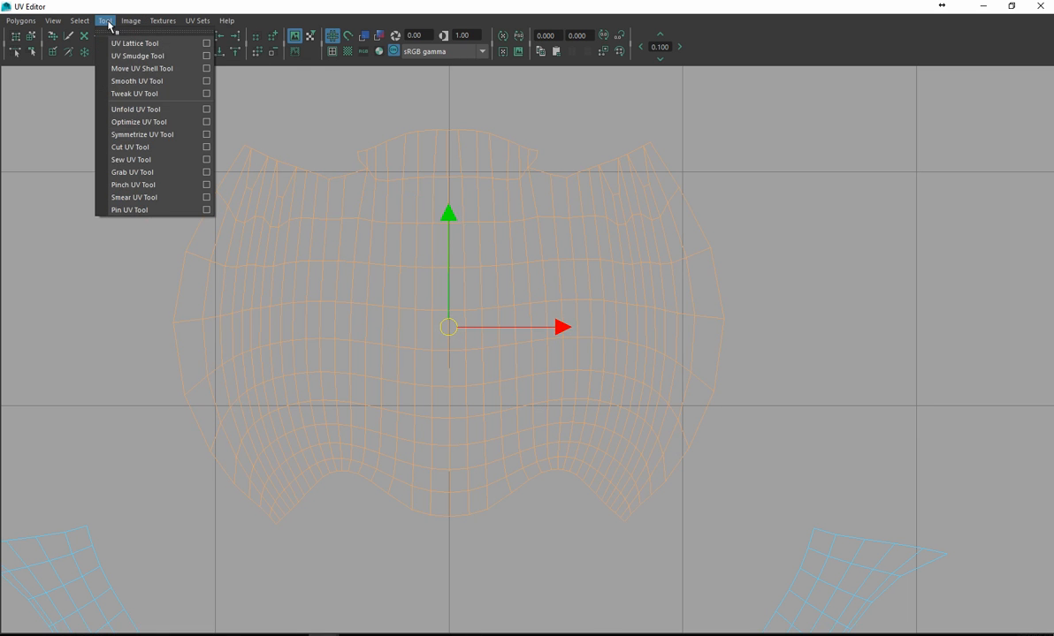
left_click(133, 135)
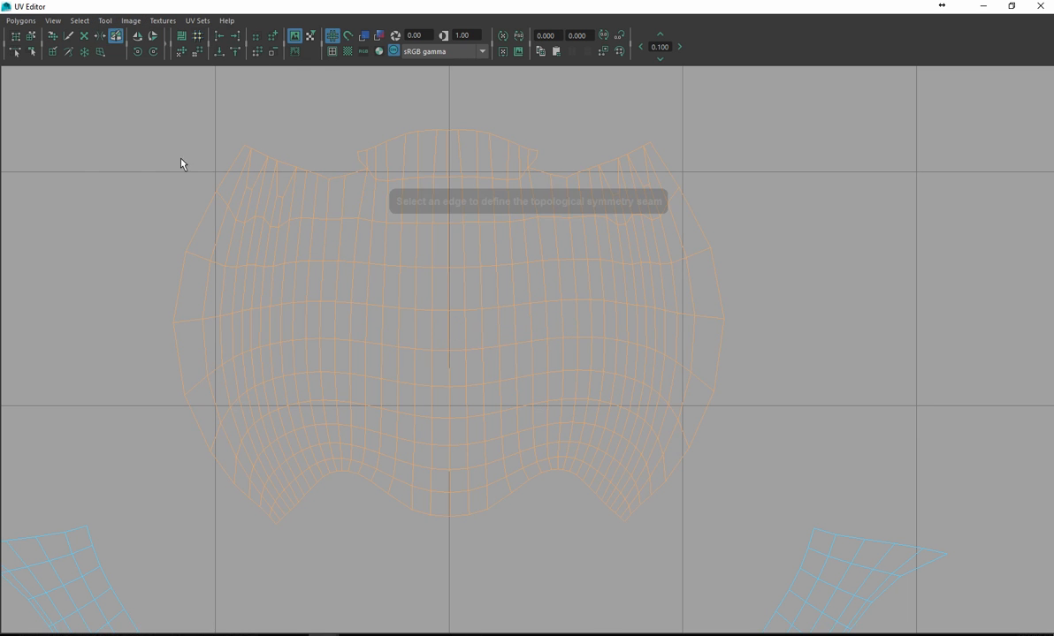
left_click(449, 265)
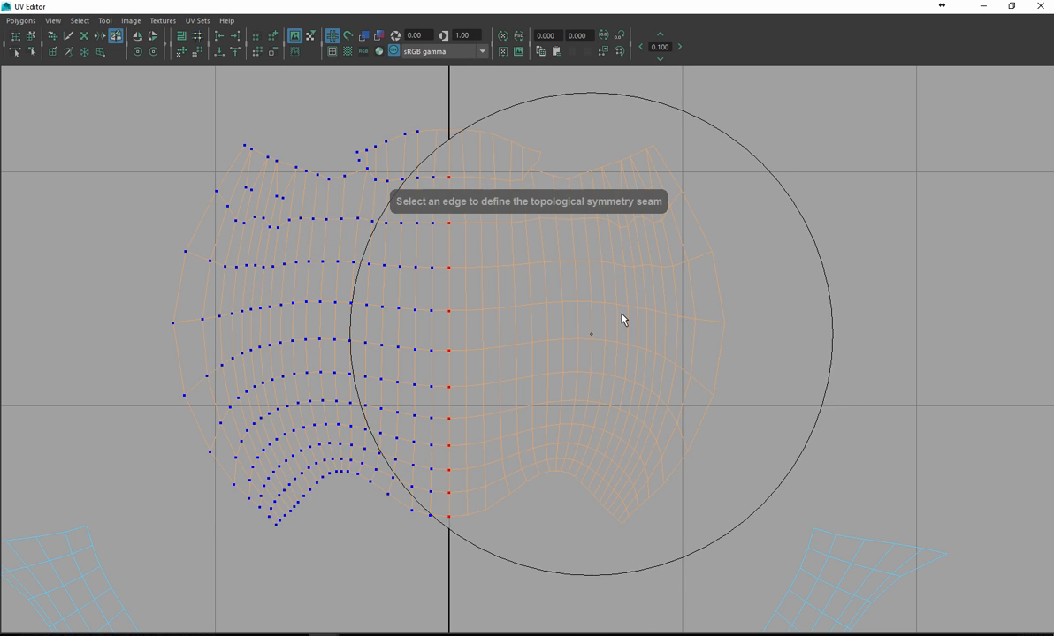
key("w")
Symmetrize the crescent-shaped shell about its vertical centre edge, brushing over both of its arms.
scroll(672, 320, "down", 1)
middle_click_drag(531, 365, 545, 114, "alt")
middle_click_drag(507, 333, 506, 293, "alt")
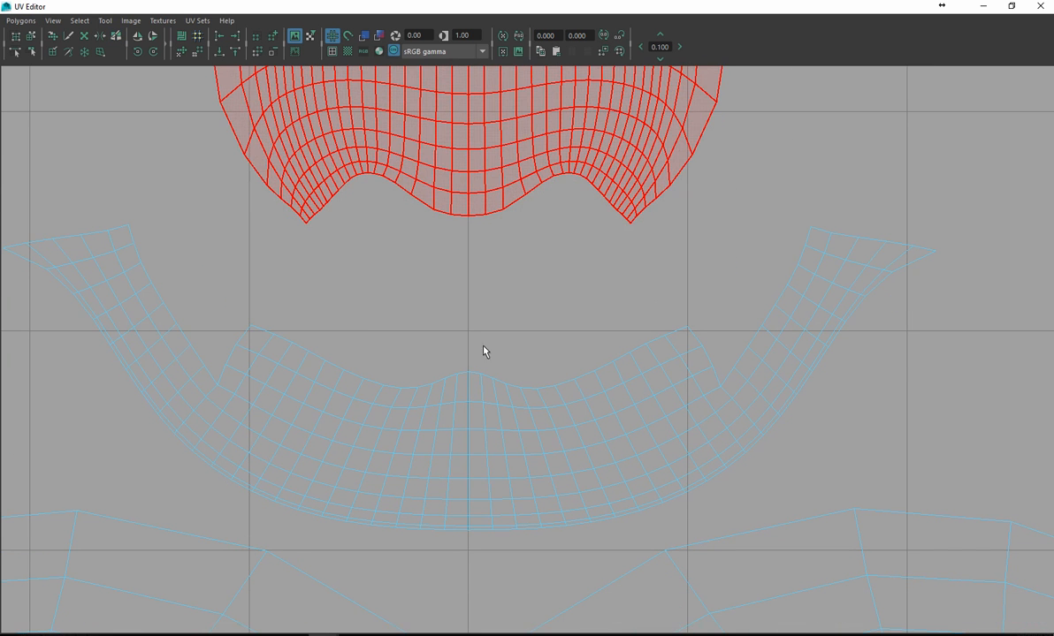
left_click(502, 437)
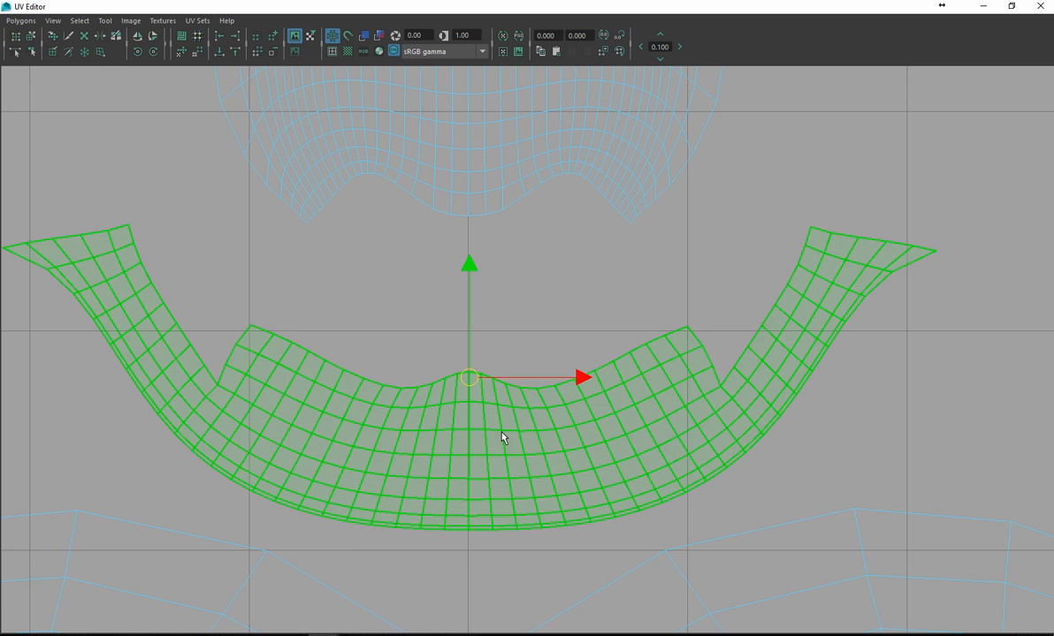
key("y")
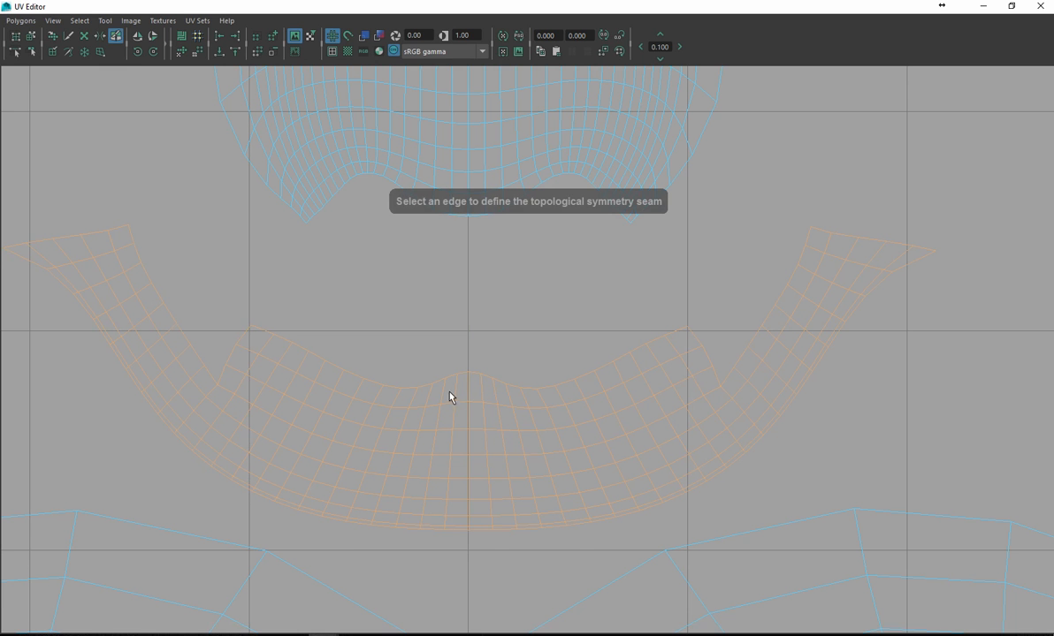
left_click(469, 428)
mouse_move(466, 426)
left_mouse_down()
mouse_move(438, 425)
mouse_move(508, 484)
mouse_move(583, 463)
mouse_move(869, 298)
left_mouse_up()
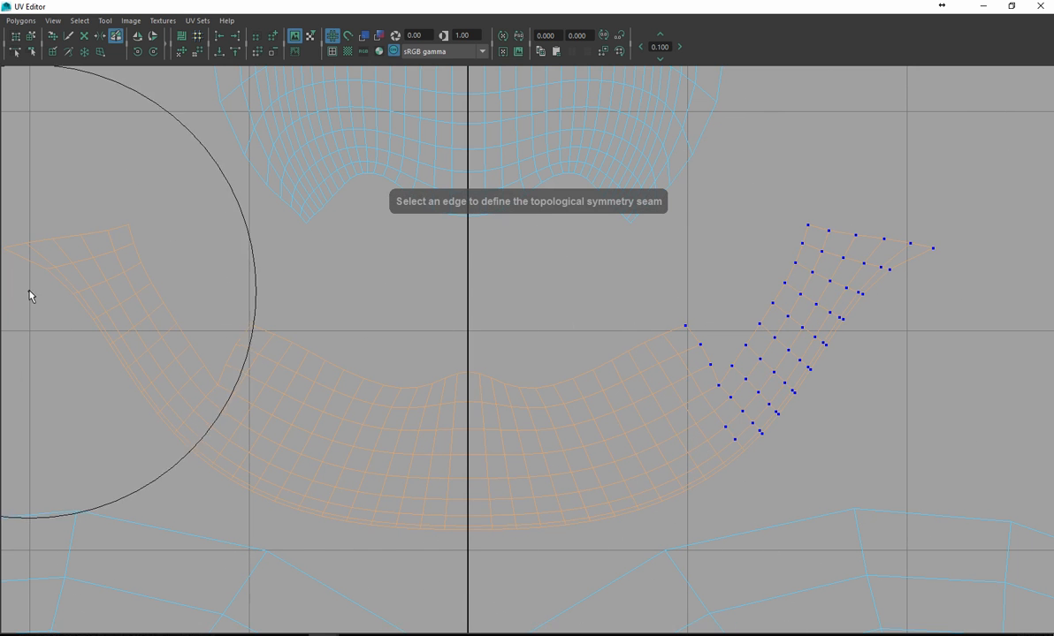
key("w")
Move the pair of small eye-socket shells up above the face shell, to about U 0.18, V 0.7.
mouse_move(536, 400)
right_mouse_down("alt")
mouse_move(240, 350)
mouse_move(369, 363)
right_mouse_up("alt")
middle_click_drag(368, 363, 392, 301, "alt")
right_click_drag(392, 301, 240, 296, "alt")
middle_click_drag(445, 431, 398, 300, "alt")
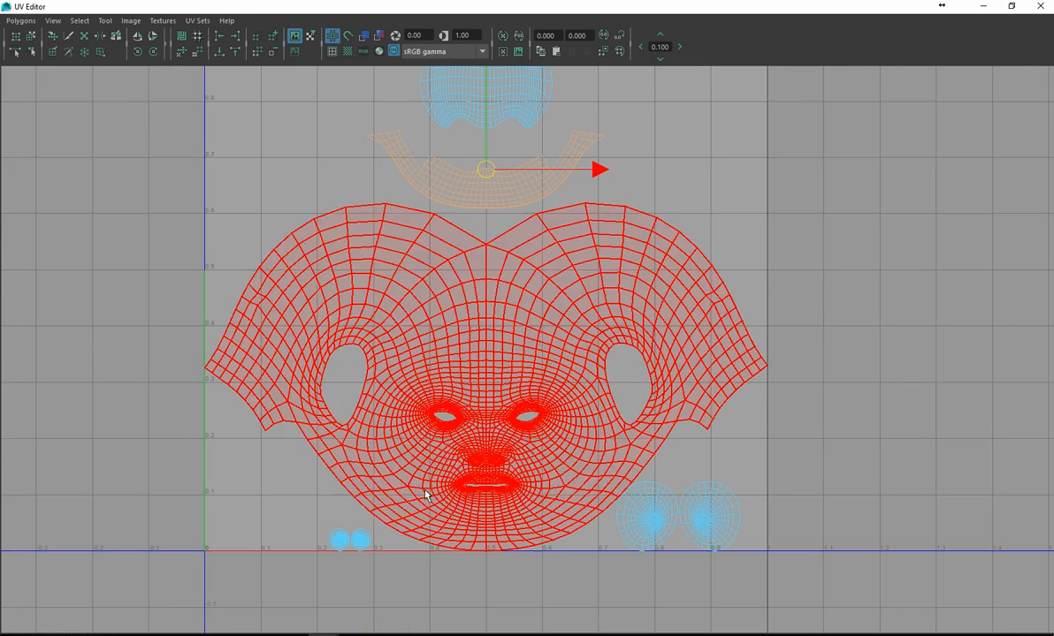
left_click(337, 540)
left_click_drag(363, 554, 306, 157)
Select both ear shells and move them up above the face shell, to about U 0.83, V 0.76.
left_click(650, 517)
left_click(711, 535, "shift")
left_click_drag(672, 528, 670, 128)
middle_click_drag(624, 131, 666, 354, "alt")
middle_click_drag(522, 318, 466, 207, "alt")
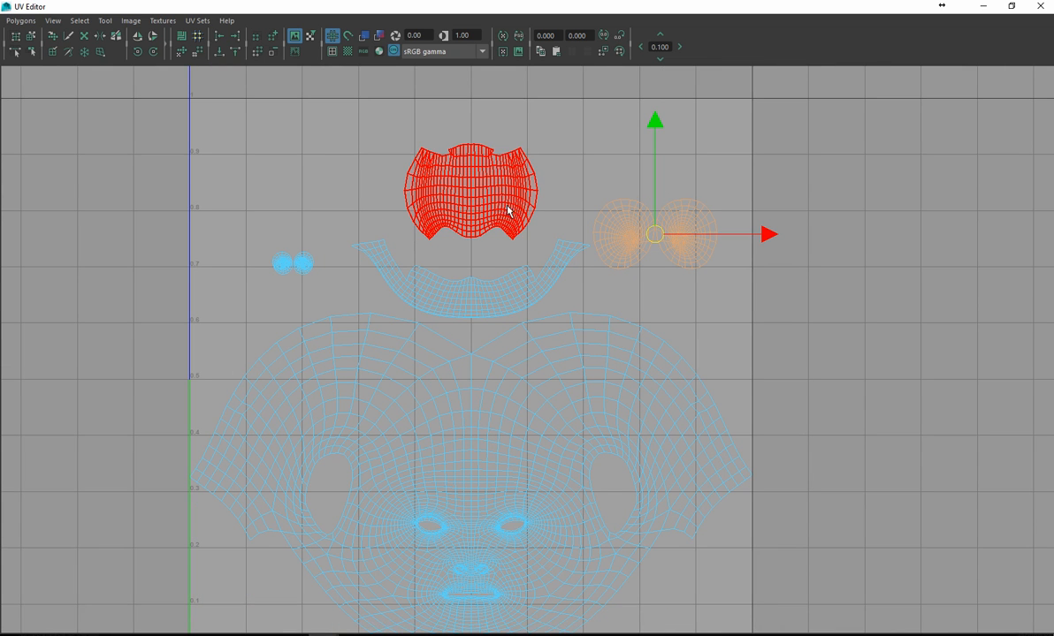
Restore the UV Editor to a smaller window, close the Tool Settings and bring the head into view beside it.
left_click_drag(521, 6, 709, 163)
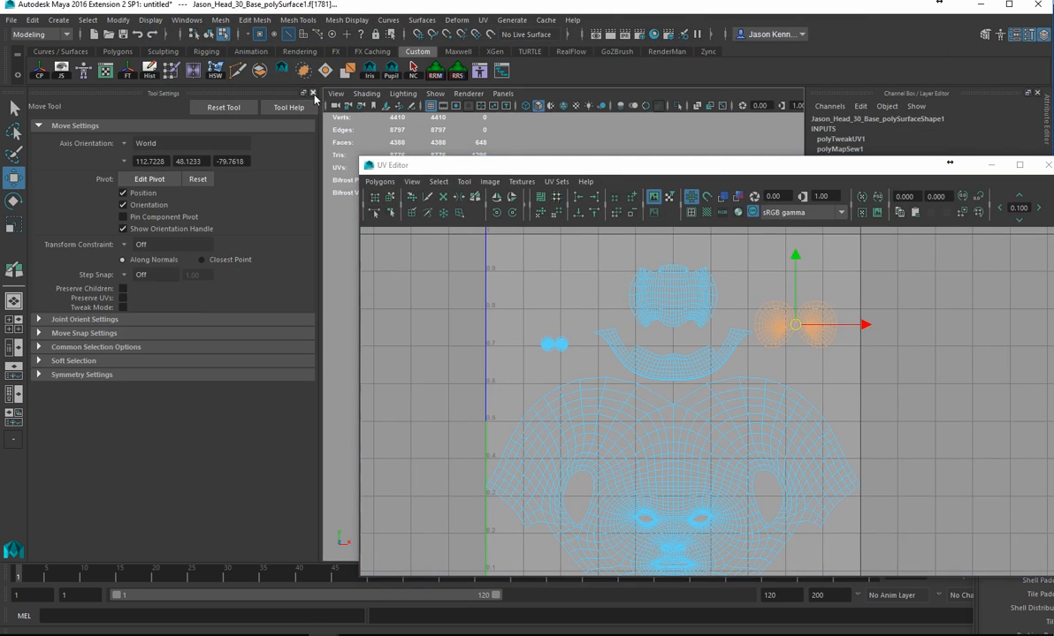
left_click(313, 94)
middle_click_drag(307, 227, 139, 226, "alt")
left_click_drag(139, 226, 229, 253, "alt")
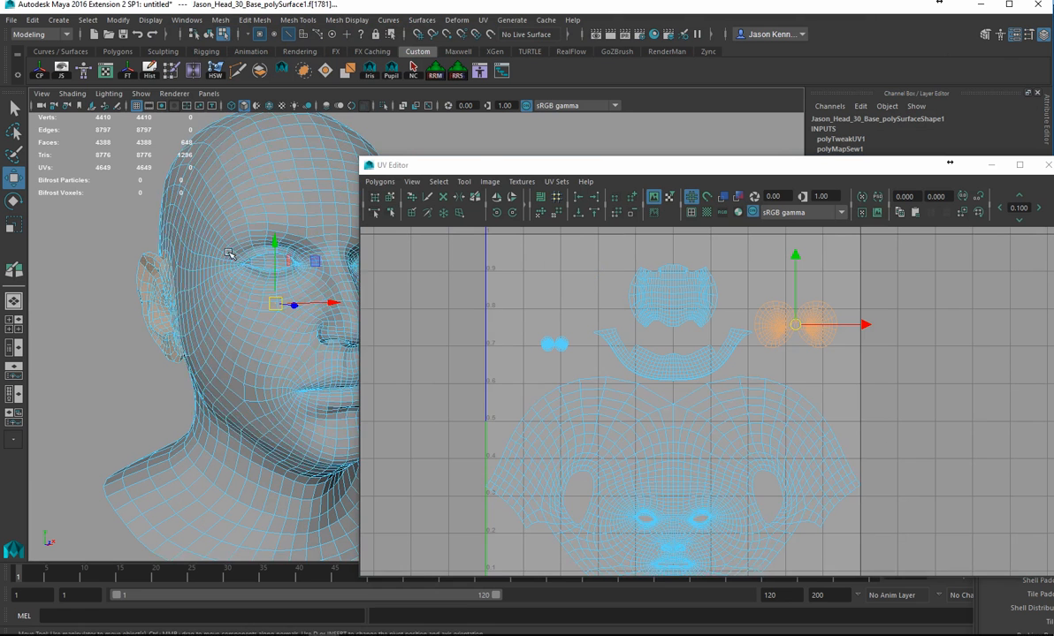
Select faces on the low-U side of the face shell and check which side of the head they cover.
right_click(585, 413)
right_click_drag(587, 436, 582, 444)
left_click_drag(494, 404, 566, 453)
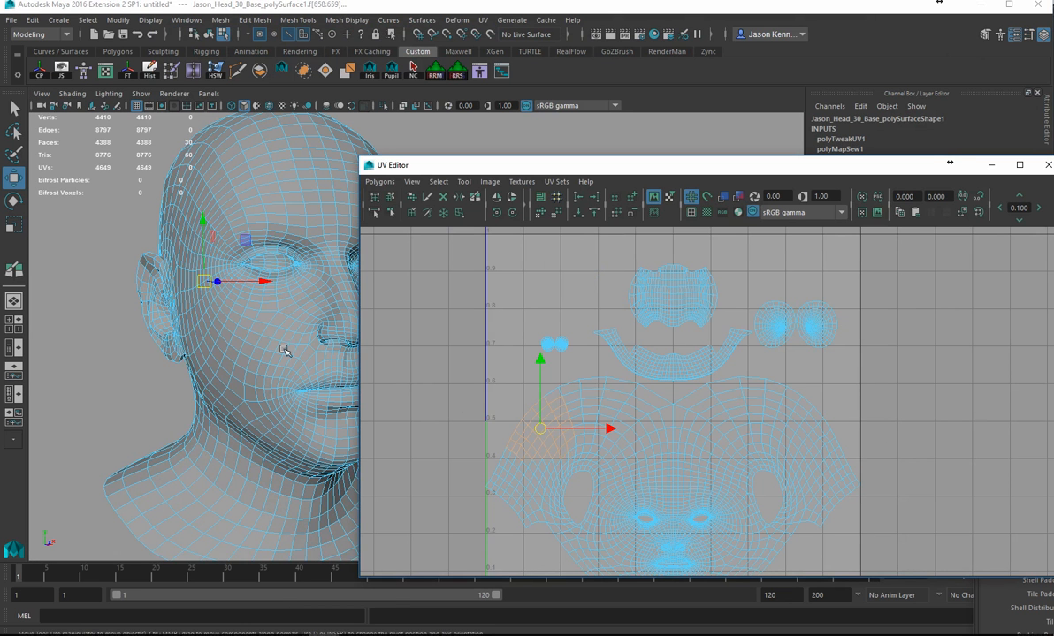
left_click_drag(266, 313, 235, 309, "alt")
middle_click_drag(235, 308, 143, 305, "alt")
left_click_drag(143, 305, 324, 288, "alt")
right_click_drag(290, 257, 115, 254, "alt")
middle_click_drag(261, 260, 218, 261, "alt")
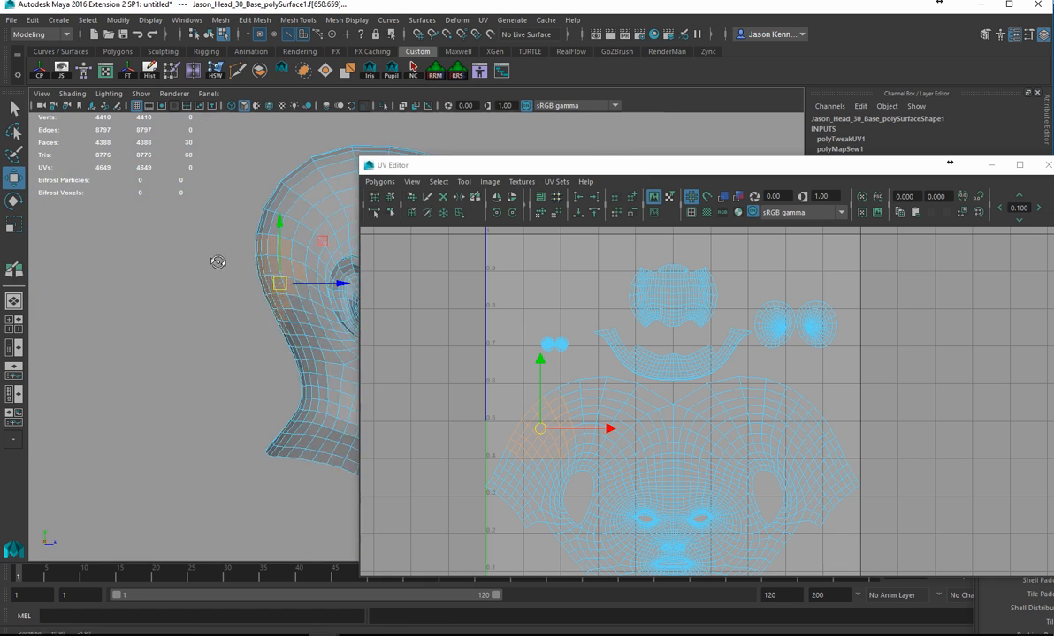
middle_click_drag(302, 270, 139, 286, "alt")
left_click_drag(141, 284, 231, 290, "alt")
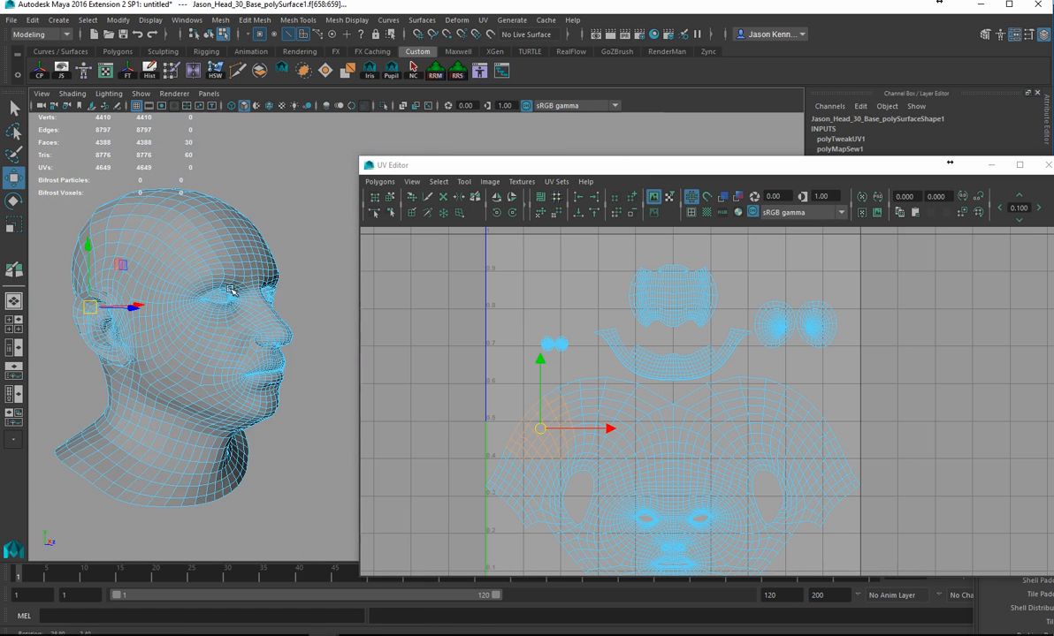
Select the faces of the lower-U eye-socket shell and display the head in wireframe to identify its eye.
left_click(545, 345)
left_click_drag(533, 334, 553, 357)
right_click_drag(232, 309, 388, 335, "alt")
left_click_drag(251, 290, 138, 282, "alt")
key("4")
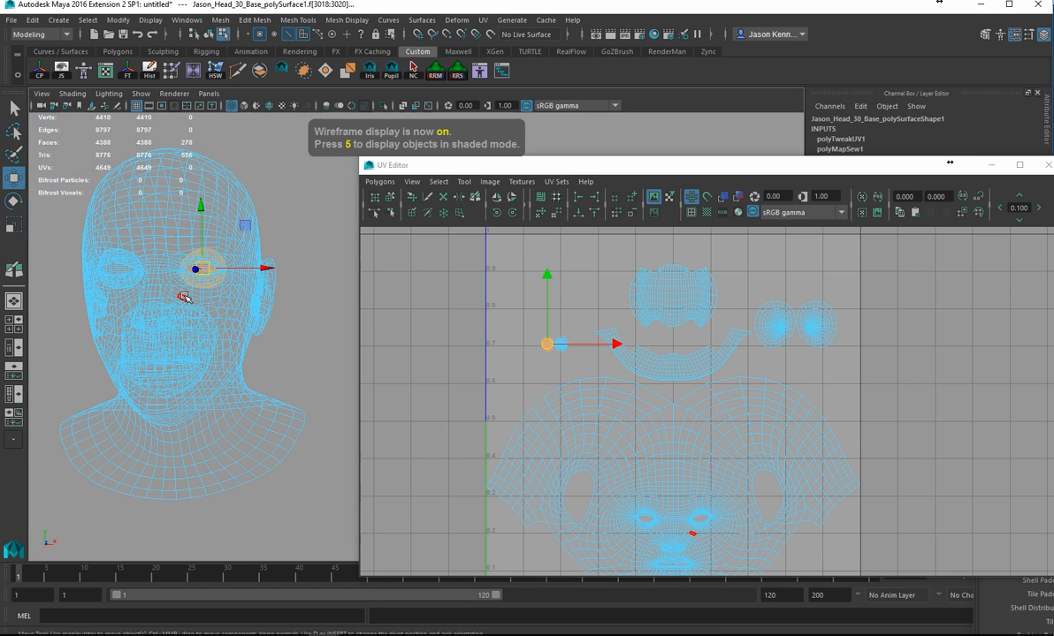
Move the lower-U eye-socket shell horizontally to about U 0.98 and the inner ear shell to about U 0.08.
right_click_drag(576, 355, 652, 373, "alt")
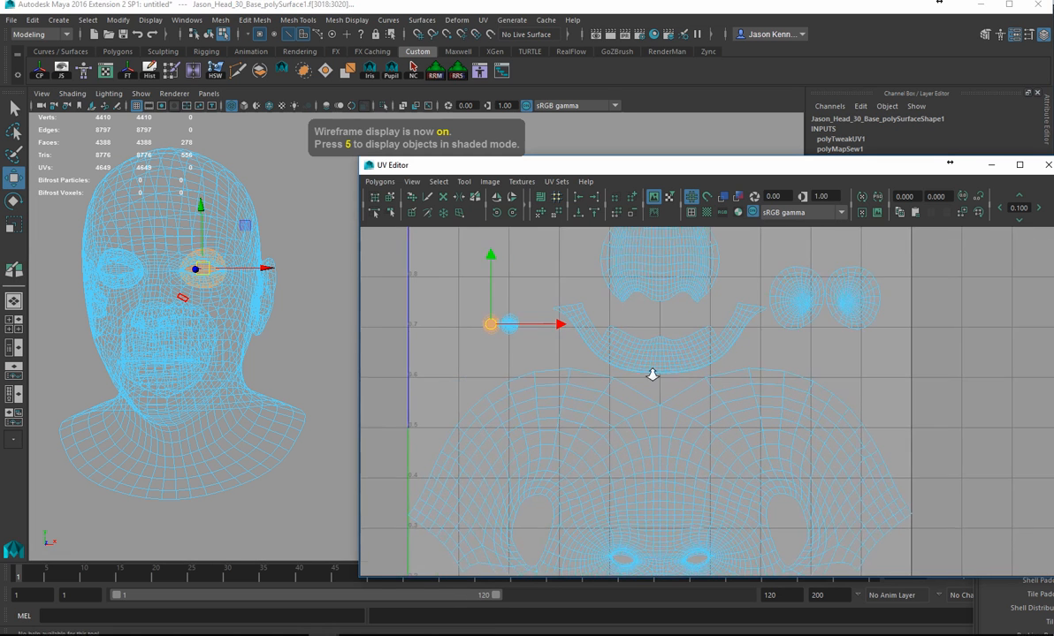
middle_click_drag(651, 373, 715, 401, "alt")
right_click_drag(571, 366, 543, 350)
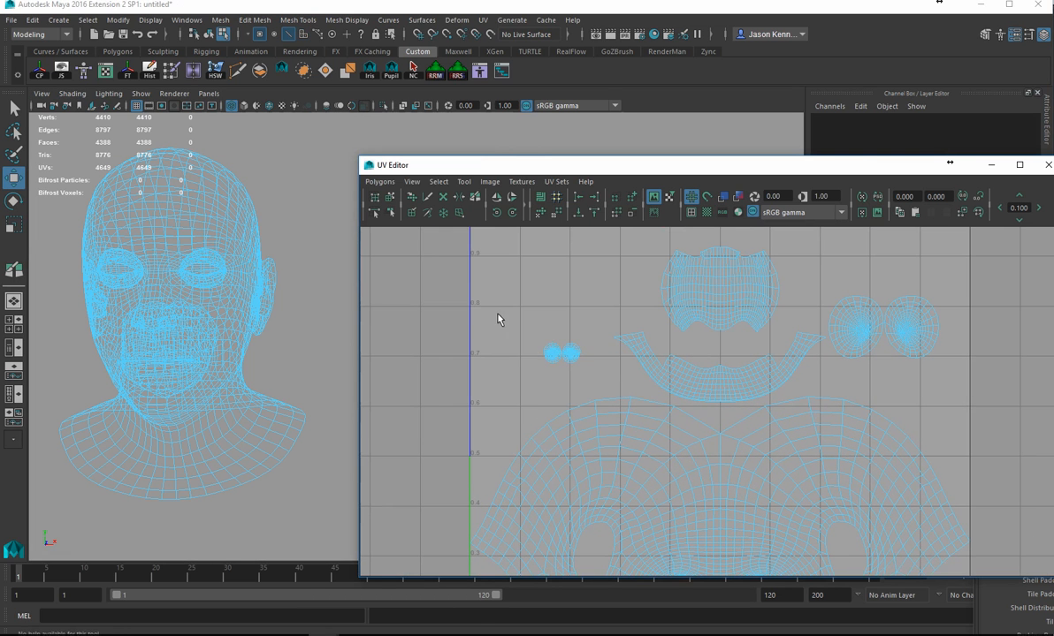
left_click(553, 354)
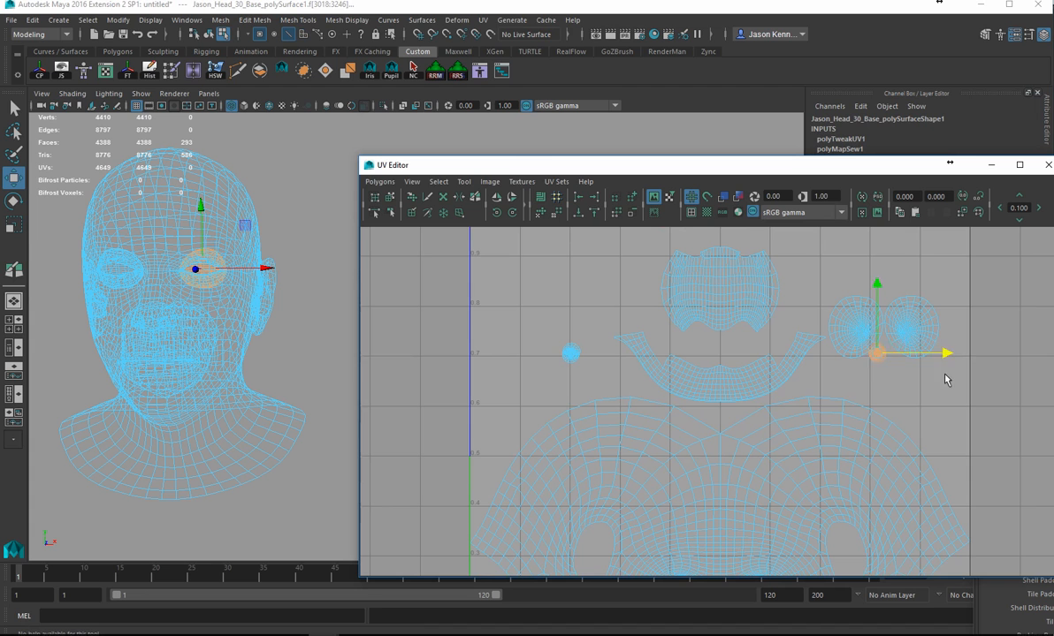
left_click(911, 337)
left_click(873, 333)
middle_click_drag(921, 330, 578, 327)
Select the faces on each side of the UV layout in turn and compare them with the sides of the head.
right_click(550, 443)
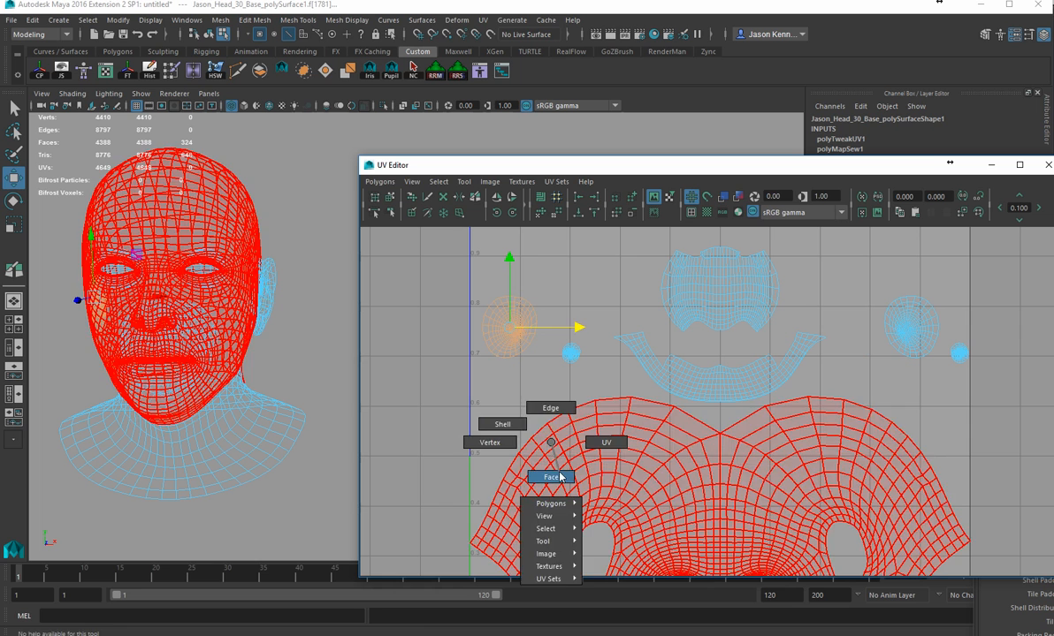
left_click(560, 477)
left_click_drag(428, 238, 590, 512)
left_click_drag(202, 333, 250, 305, "alt")
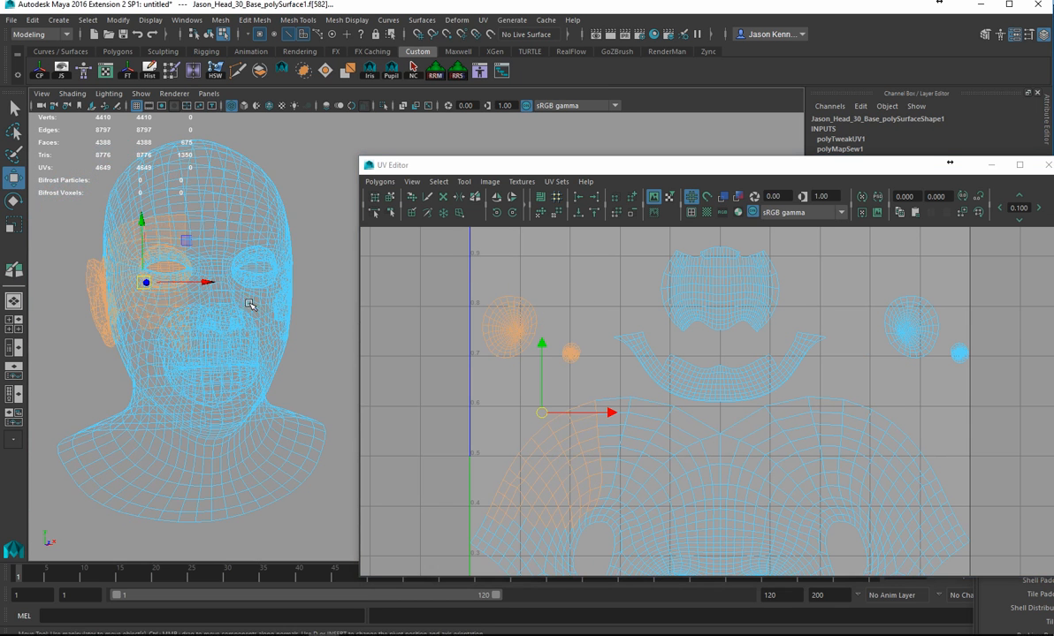
left_click_drag(873, 279, 978, 499)
left_click_drag(766, 360, 820, 493)
left_click_drag(749, 235, 821, 444)
left_click_drag(769, 247, 959, 500, "shift")
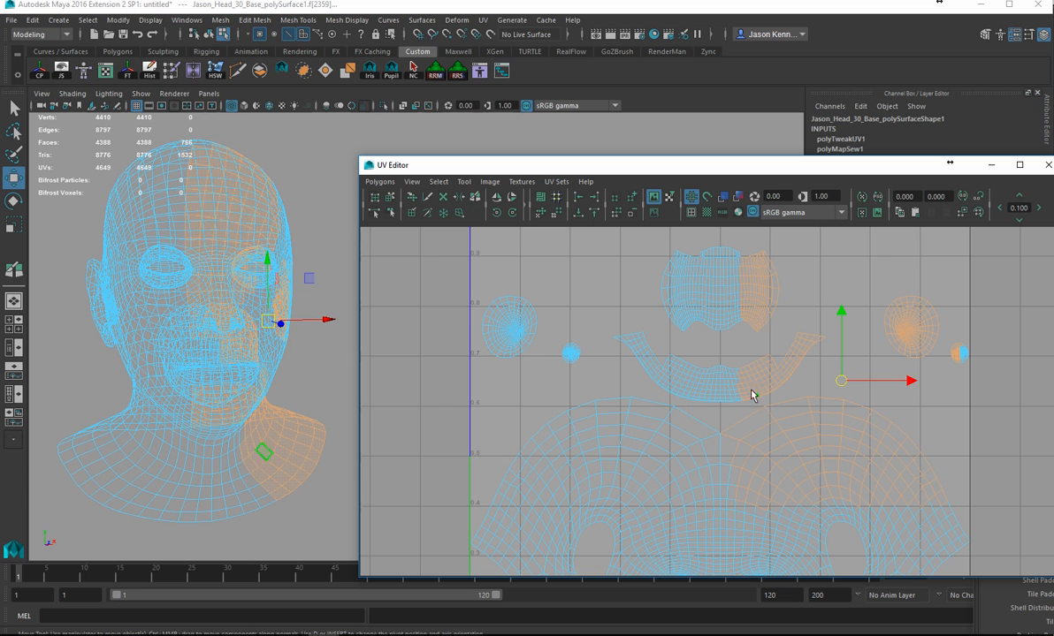
Examine the face, crescent and mouth-cavity shells up close and check their arrangement around the centre line.
right_click_drag(800, 330, 759, 388, "alt")
middle_click_drag(738, 388, 670, 363, "alt")
right_click_drag(672, 364, 919, 414, "alt")
middle_click_drag(522, 370, 499, 389, "alt")
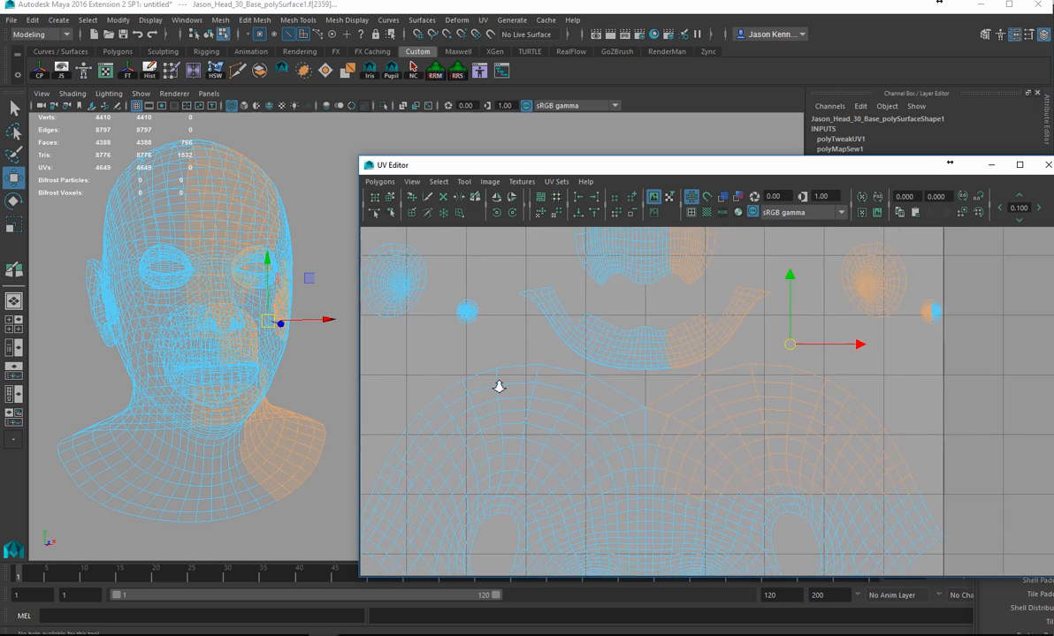
right_click_drag(499, 388, 756, 418, "alt")
middle_click_drag(717, 365, 733, 464, "alt")
right_click_drag(575, 460, 661, 477, "alt")
middle_click_drag(610, 528, 615, 398, "alt")
middle_click_drag(637, 271, 617, 343, "alt")
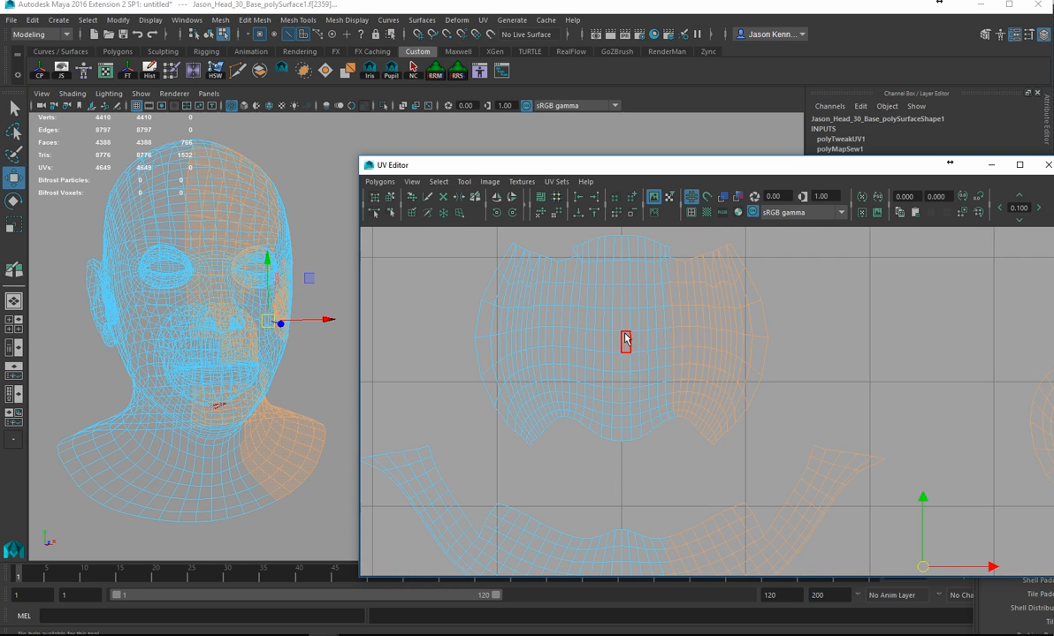
middle_click_drag(771, 437, 731, 363, "alt")
right_click_drag(727, 361, 524, 324, "alt")
right_click_drag(649, 353, 504, 333, "alt")
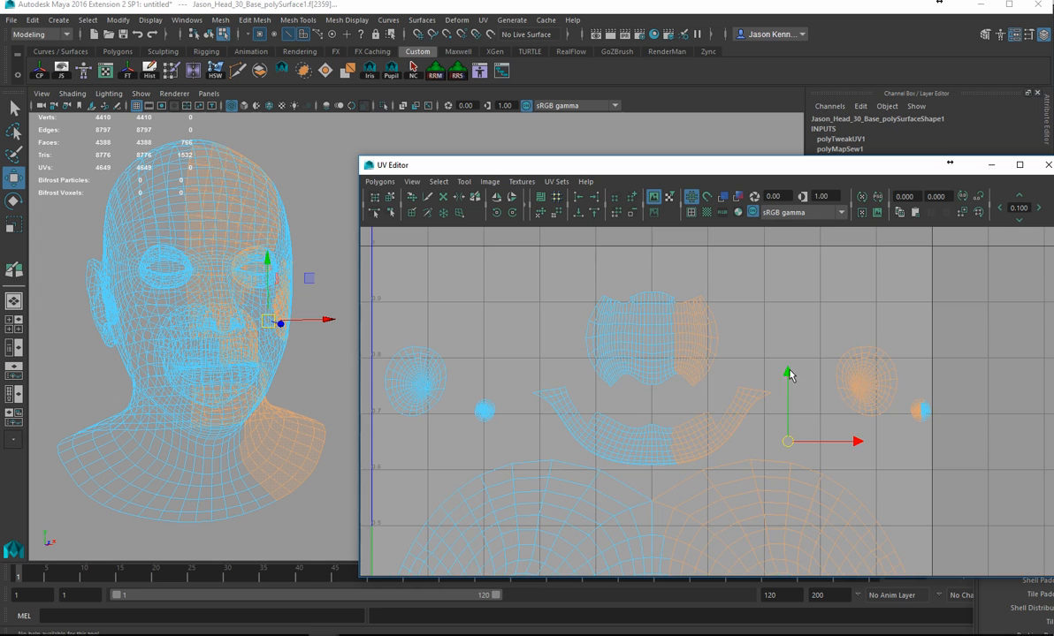
Move the high-U eye-socket shell horizontally inward to about U 0.77, mirroring the position of its counterpart.
right_click_drag(847, 416, 854, 400)
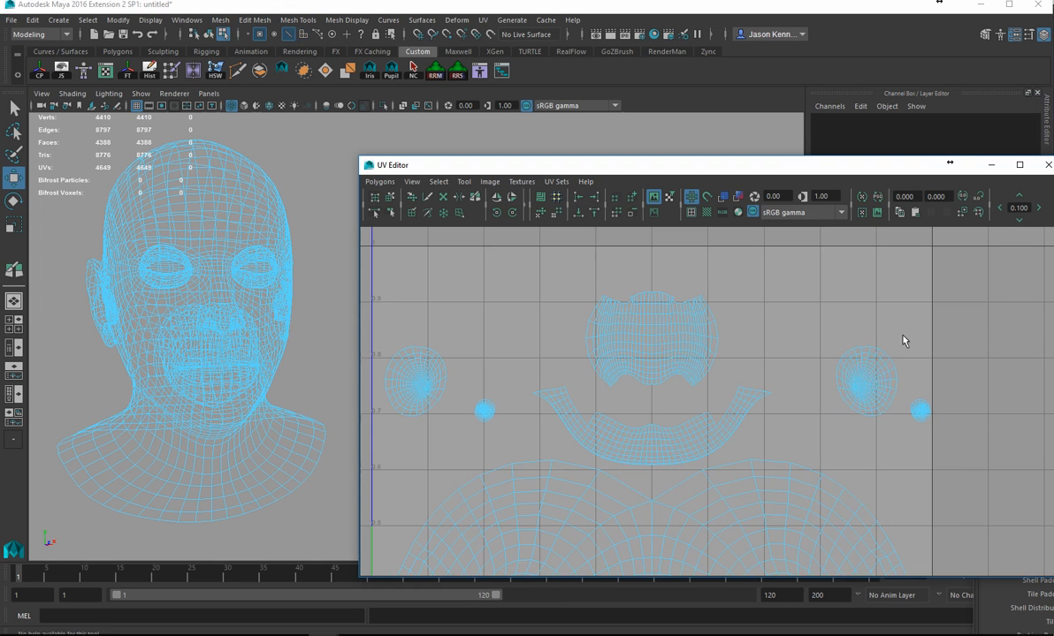
left_click(921, 411)
left_click_drag(988, 414, 860, 420)
scroll(751, 437, "down", 1)
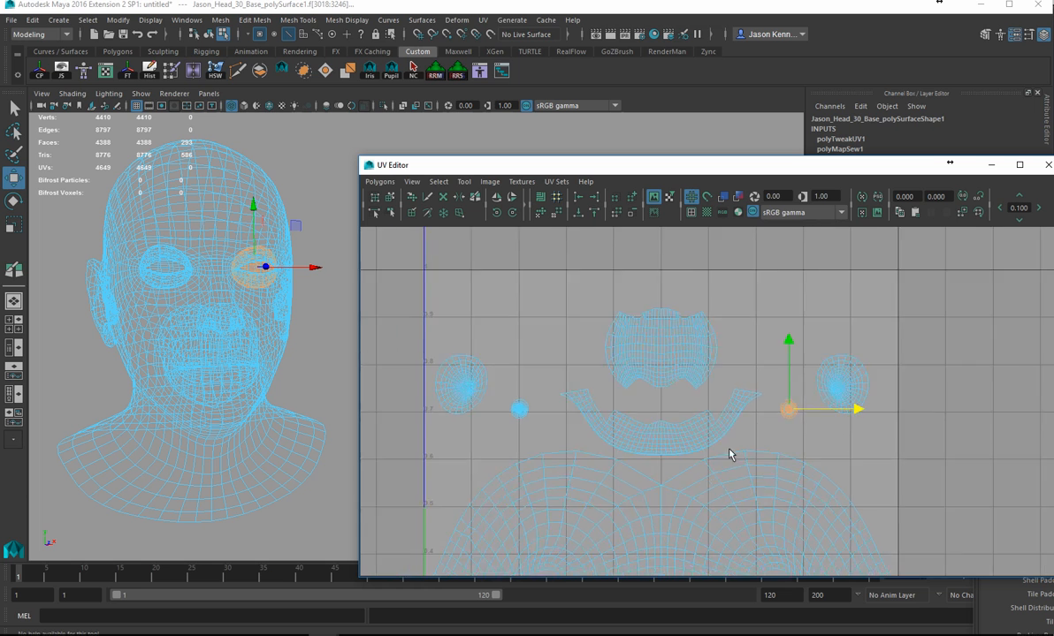
middle_click_drag(729, 453, 718, 324, "alt")
Select the whole head mesh and begin exporting the selection into the data folder of the Jason_Head_2016 project.
right_click_drag(152, 202, 189, 185)
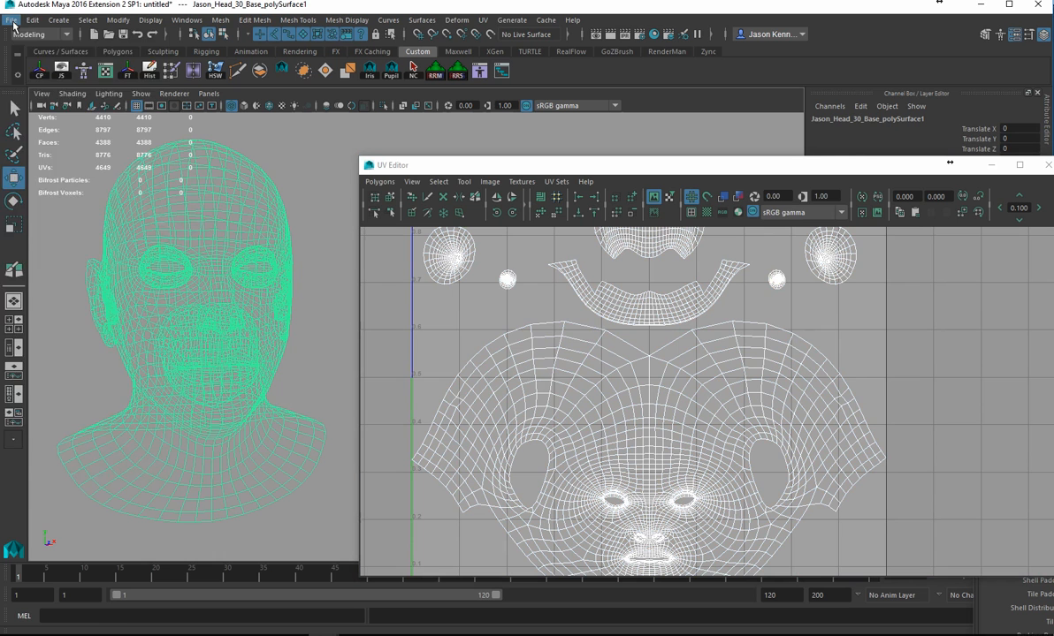
left_click(11, 19)
left_click(119, 187)
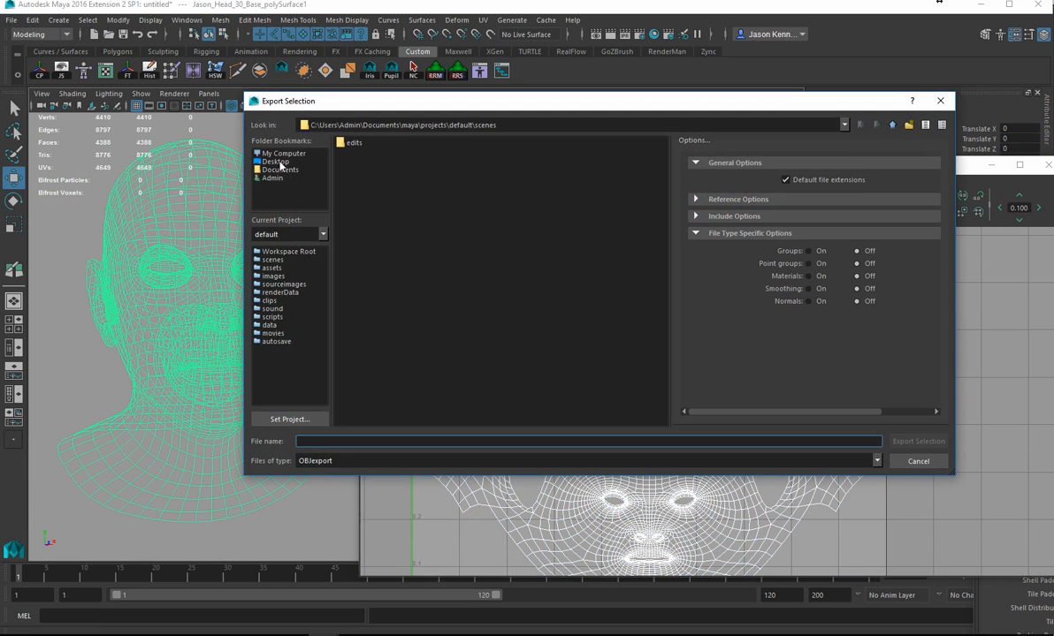
left_click(276, 161)
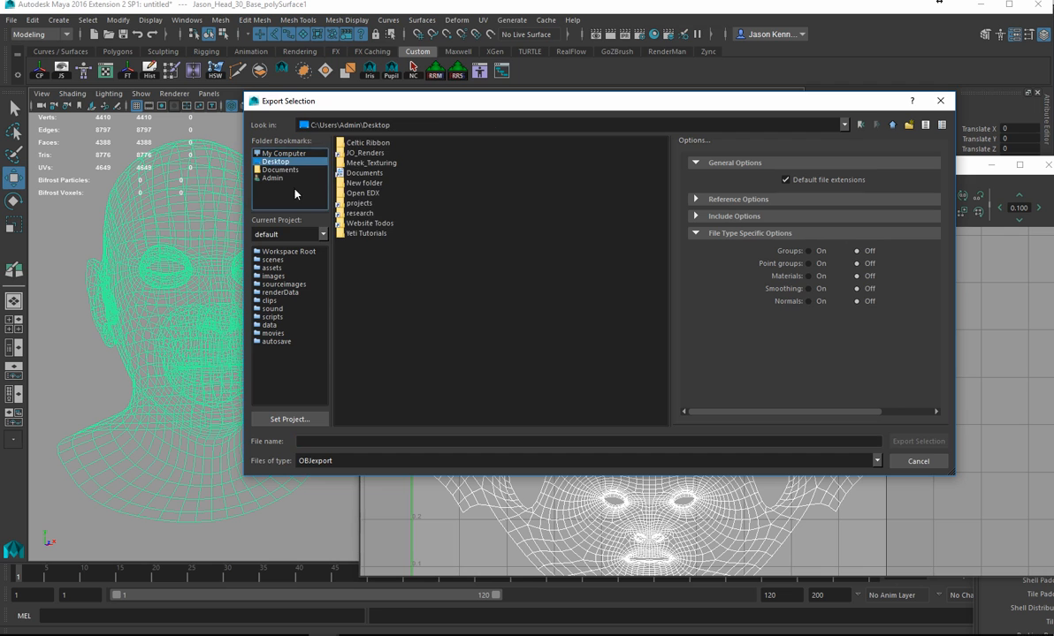
double_click(362, 203)
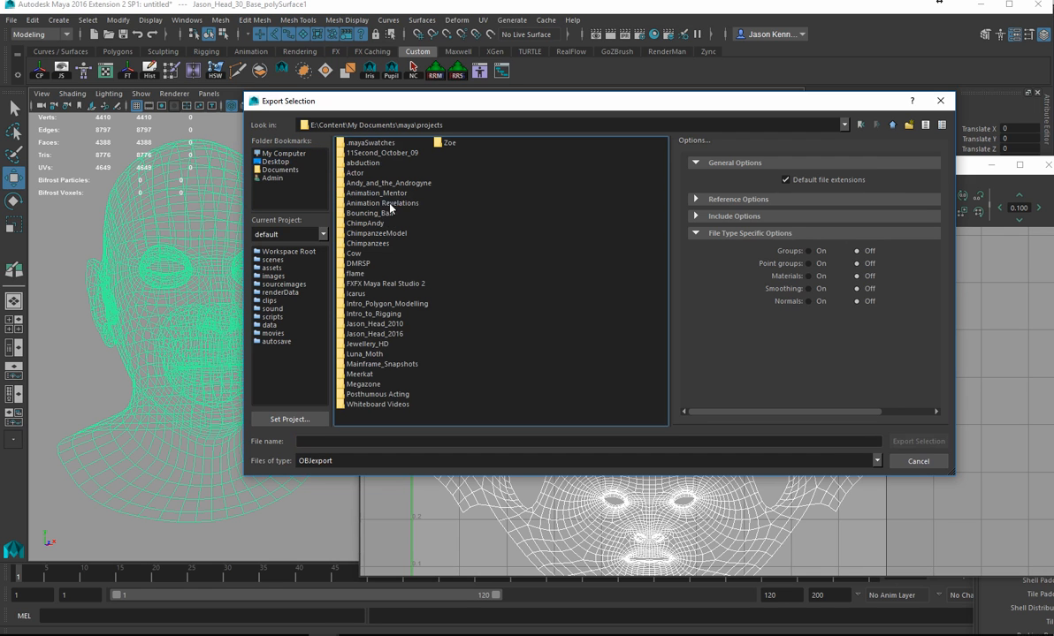
double_click(378, 335)
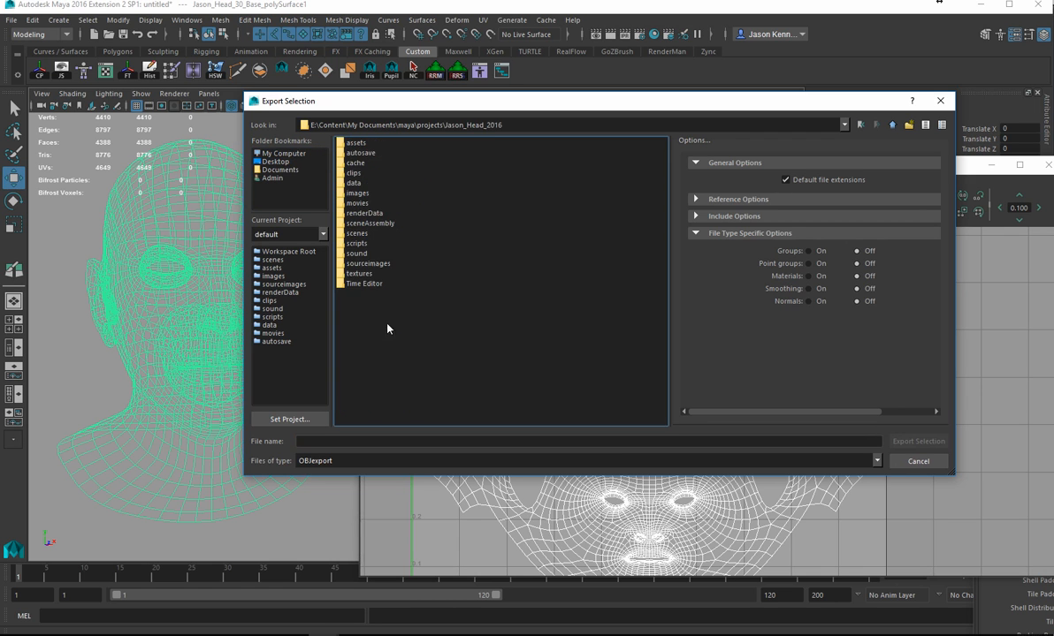
double_click(353, 183)
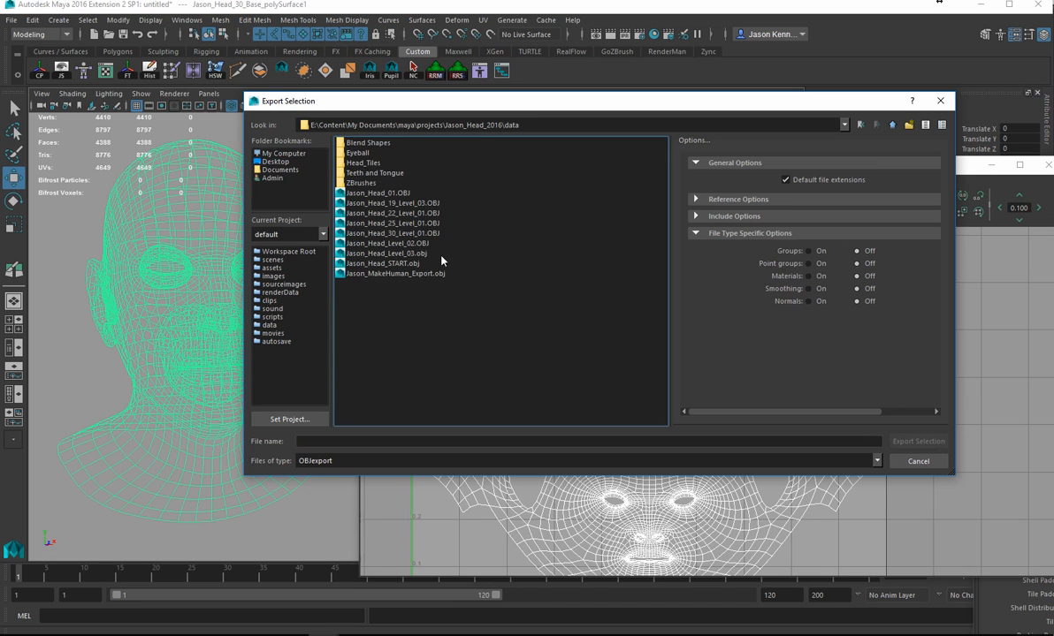
Export the selected head as an OBJ file named Jason_Head_30_Level_01_Gradient_UV.
left_click(396, 233)
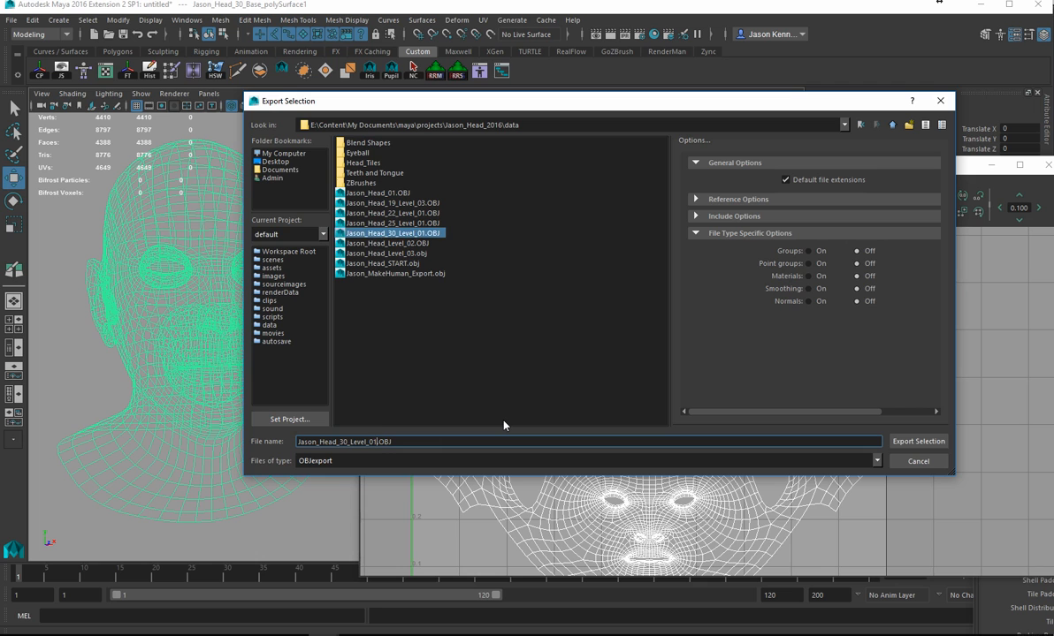
type("_")
type("Gradient_")
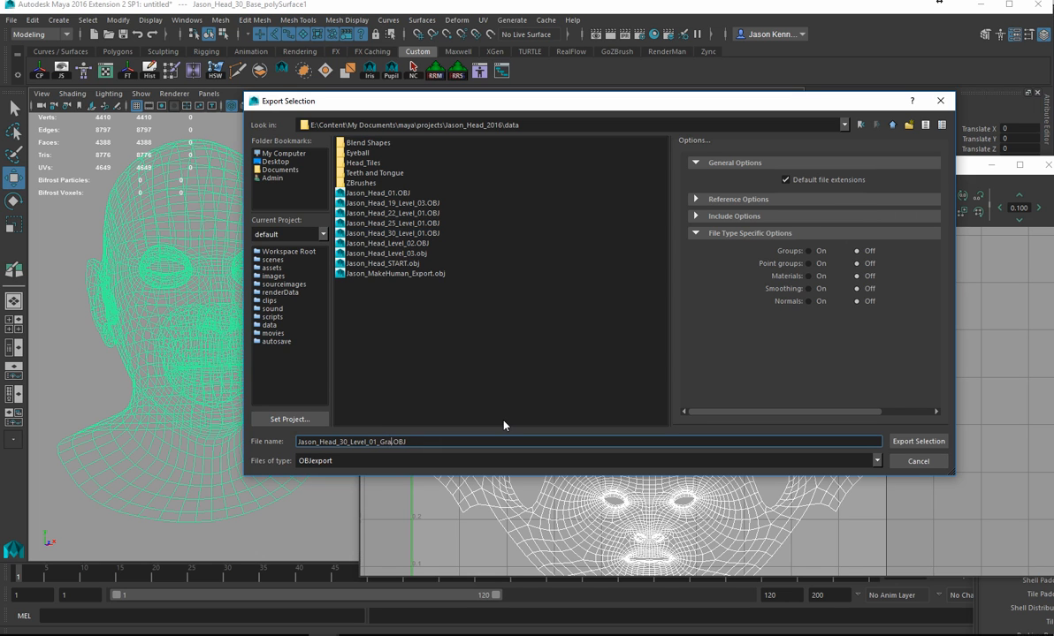
type("UV")
key("Return")
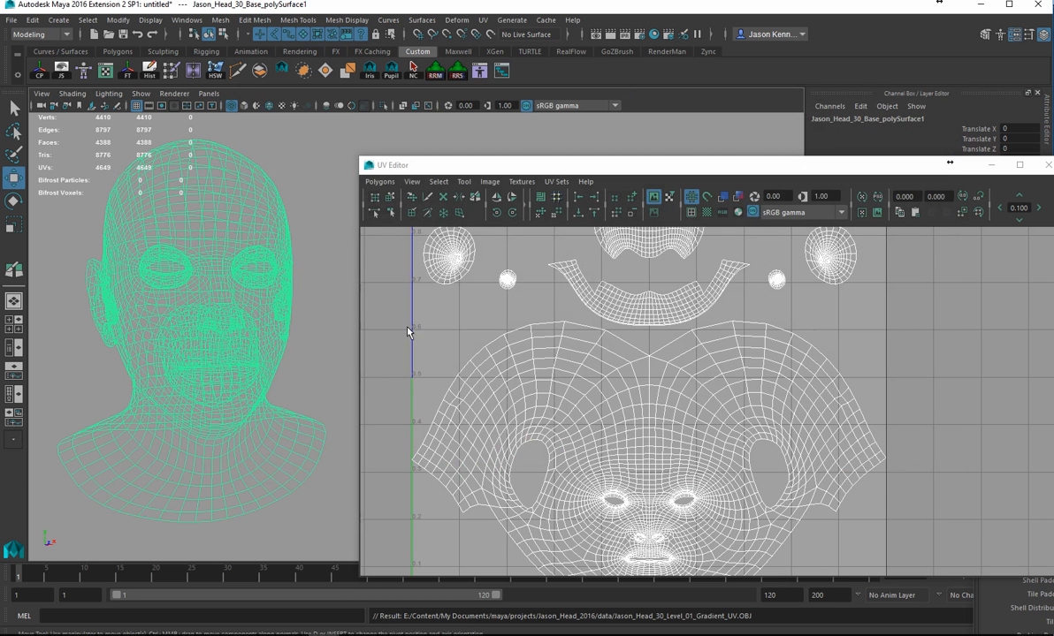
Start a UV snapshot of the head layout and browse to the Jason_Head_2016 project folder for its save location.
left_click_drag(415, 173, 377, 123)
left_click(341, 133)
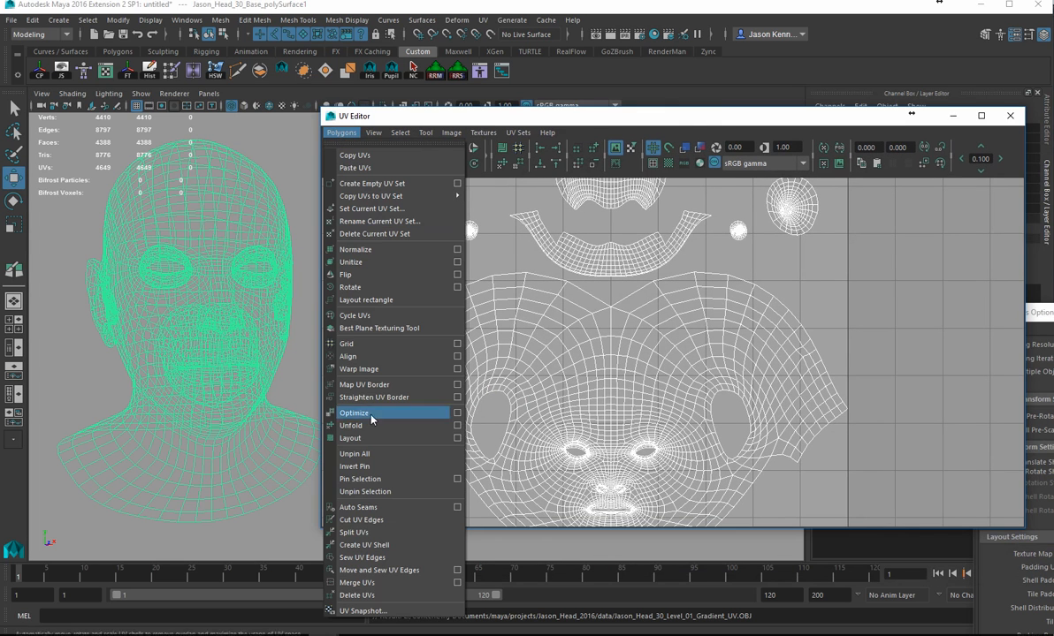
left_click(371, 611)
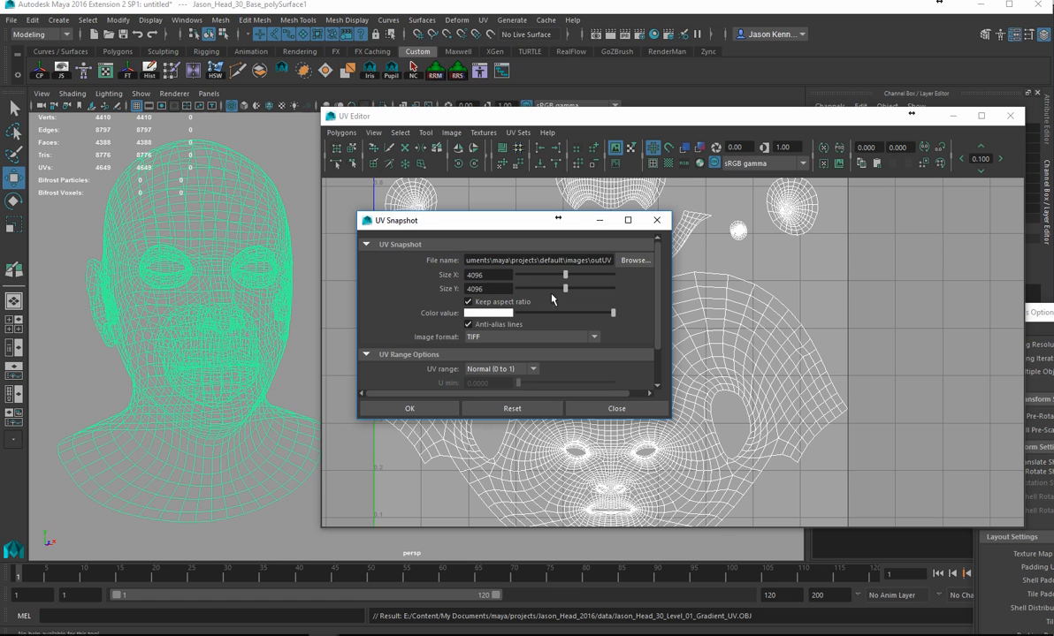
left_click(627, 261)
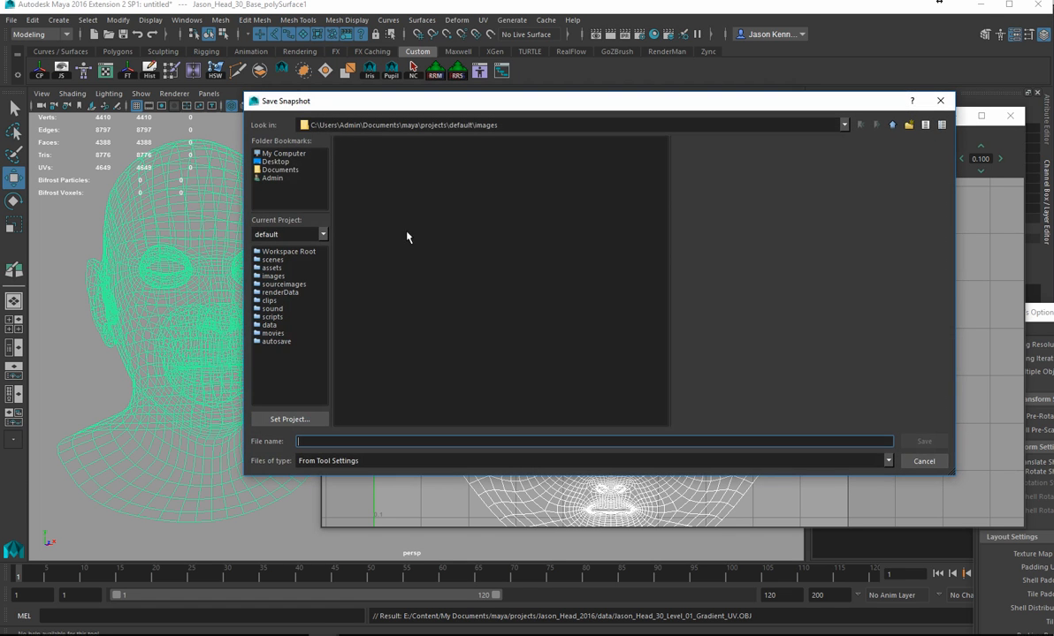
left_click(277, 168)
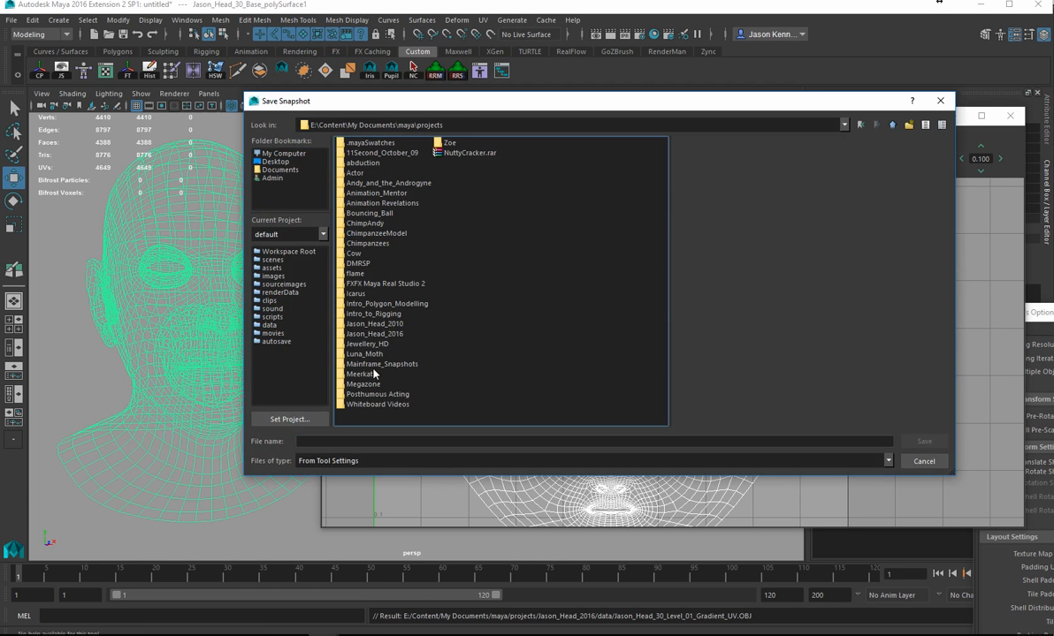
double_click(373, 333)
left_click(368, 263)
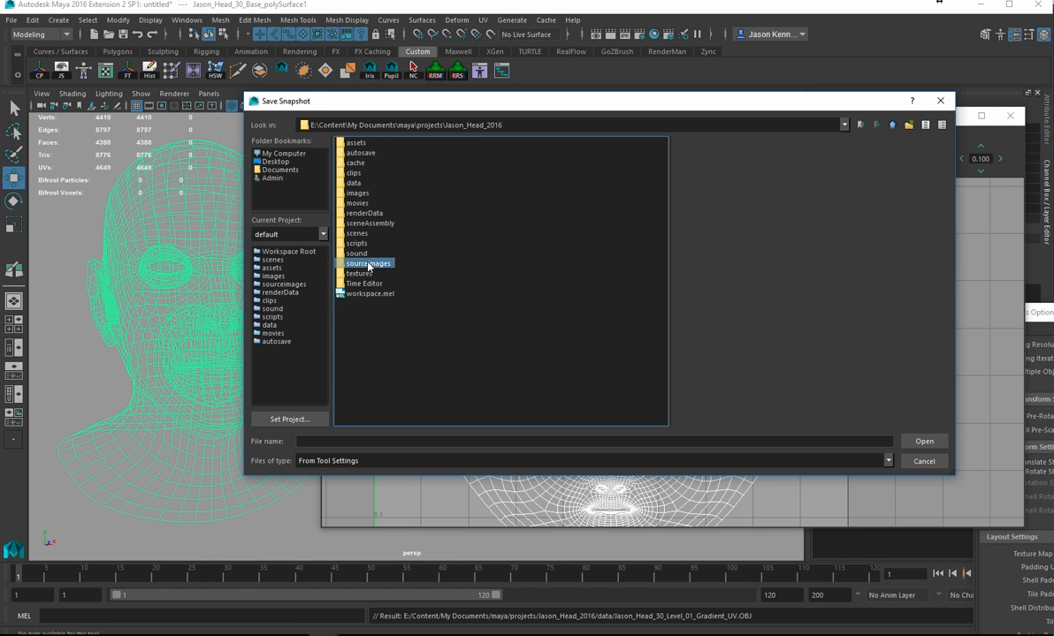
double_click(369, 263)
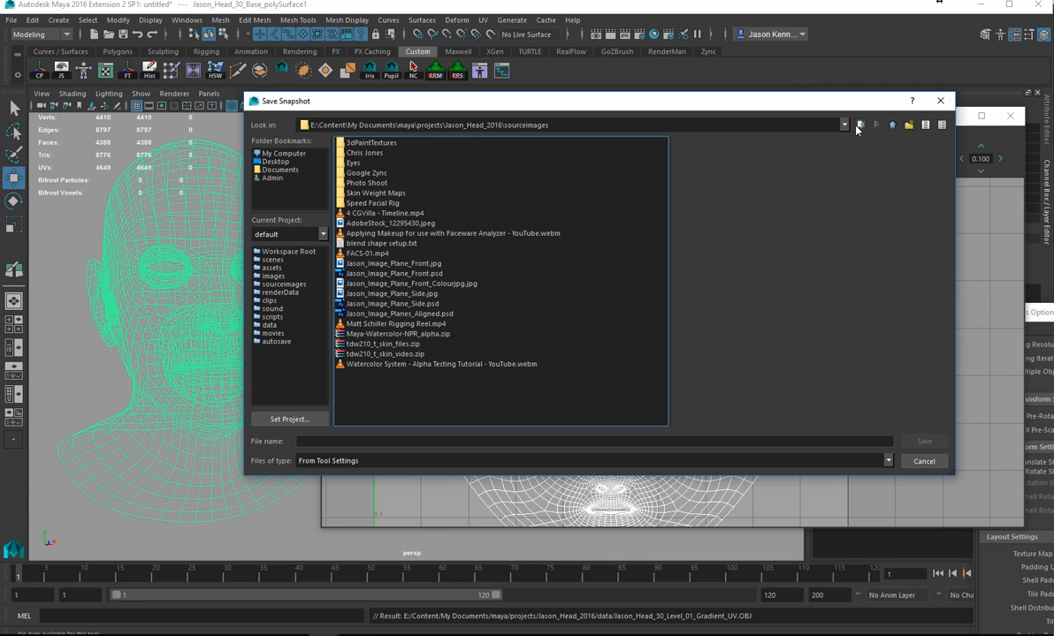
left_click(891, 125)
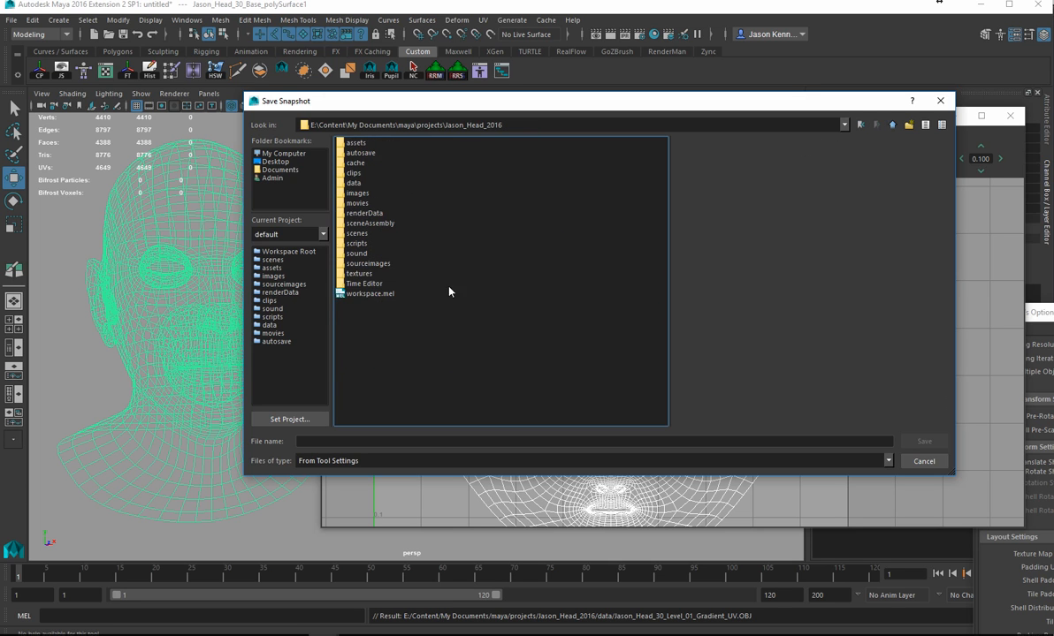
Save the UV snapshot as a 4096 × 4096 TIFF, replacing Gradient-Layout.tif in the project's textures folder.
double_click(361, 274)
left_click(376, 255)
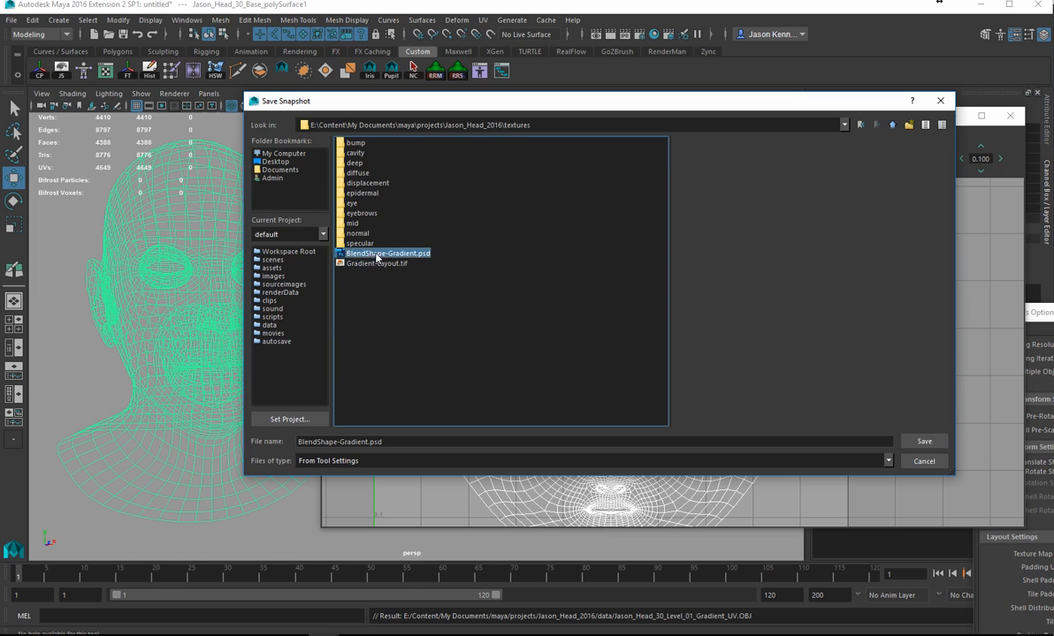
left_click(396, 265)
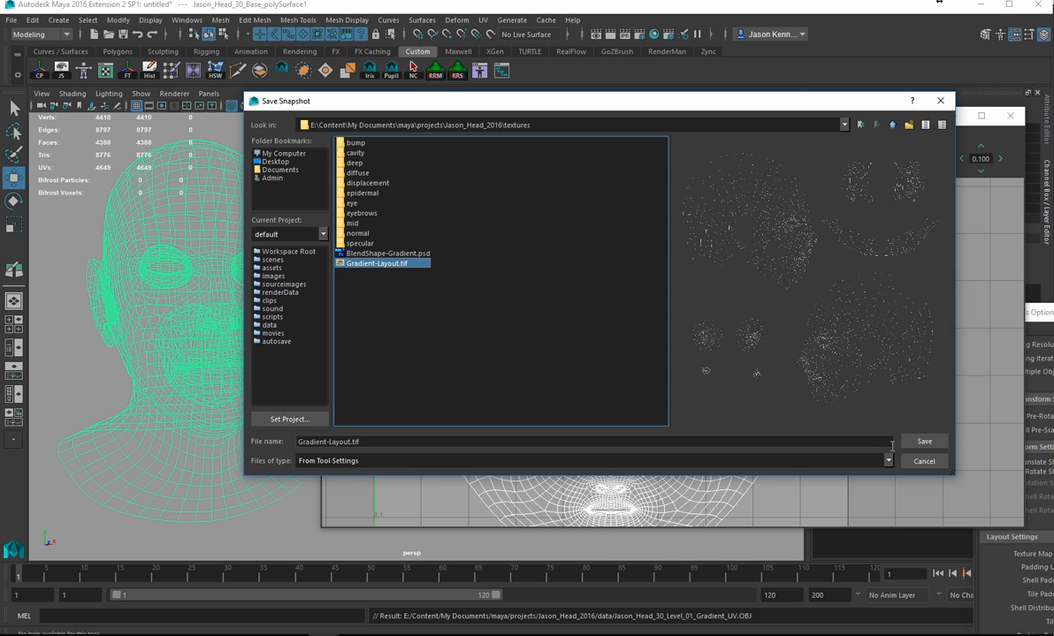
left_click(927, 441)
left_click(572, 307)
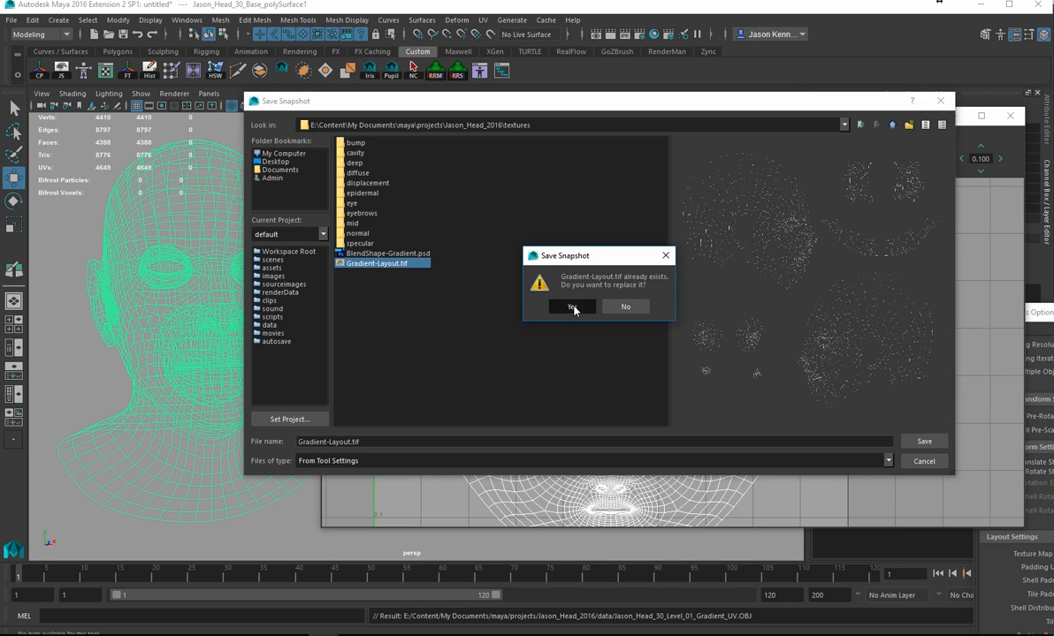
scroll(455, 389, "down", 2)
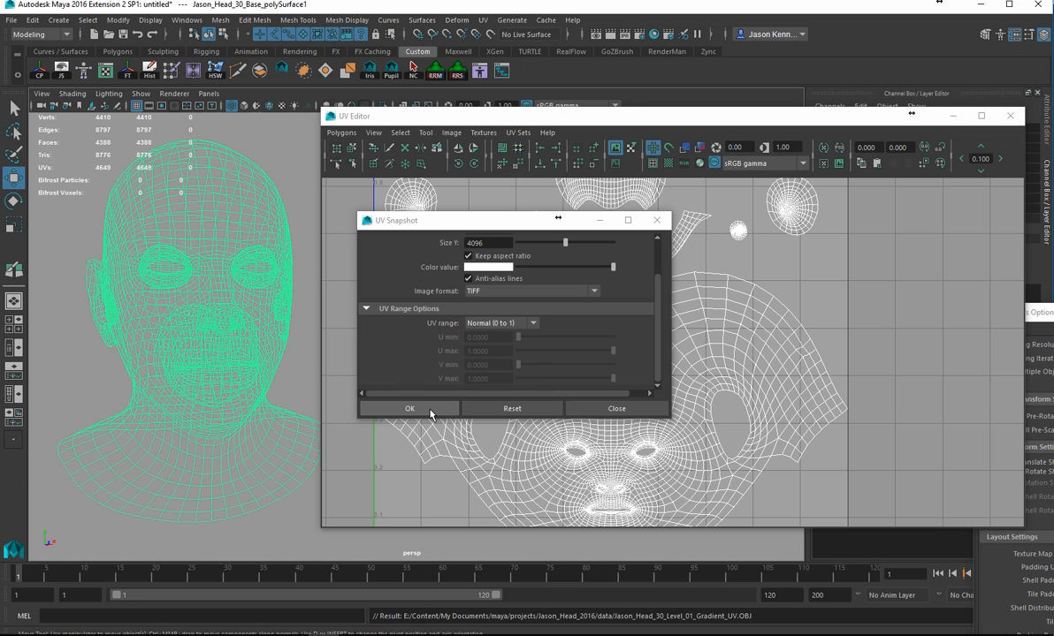
left_click(430, 412)
left_click(485, 334)
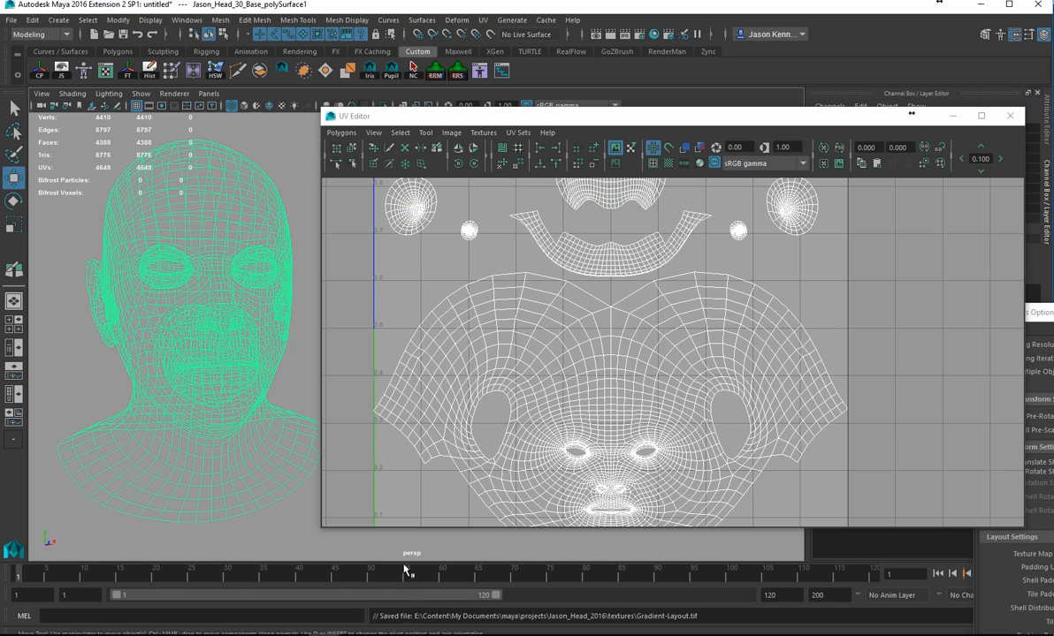
Switch to Photoshop and open Gradient-Layout.tif from the textures folder of the Jason_Head_2016 project.
left_click(201, 635)
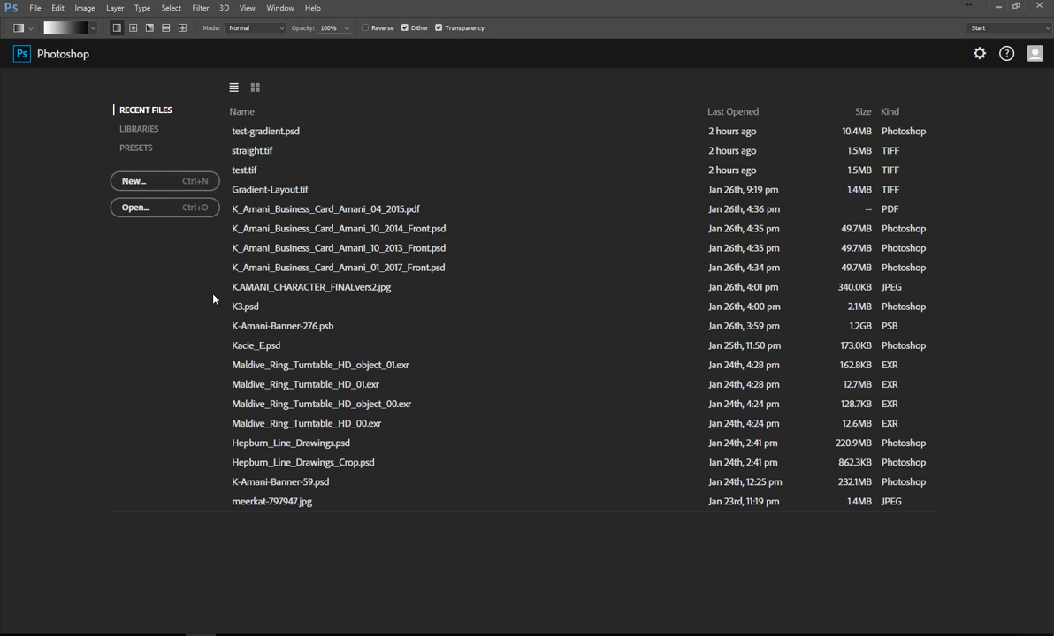
left_click(148, 208)
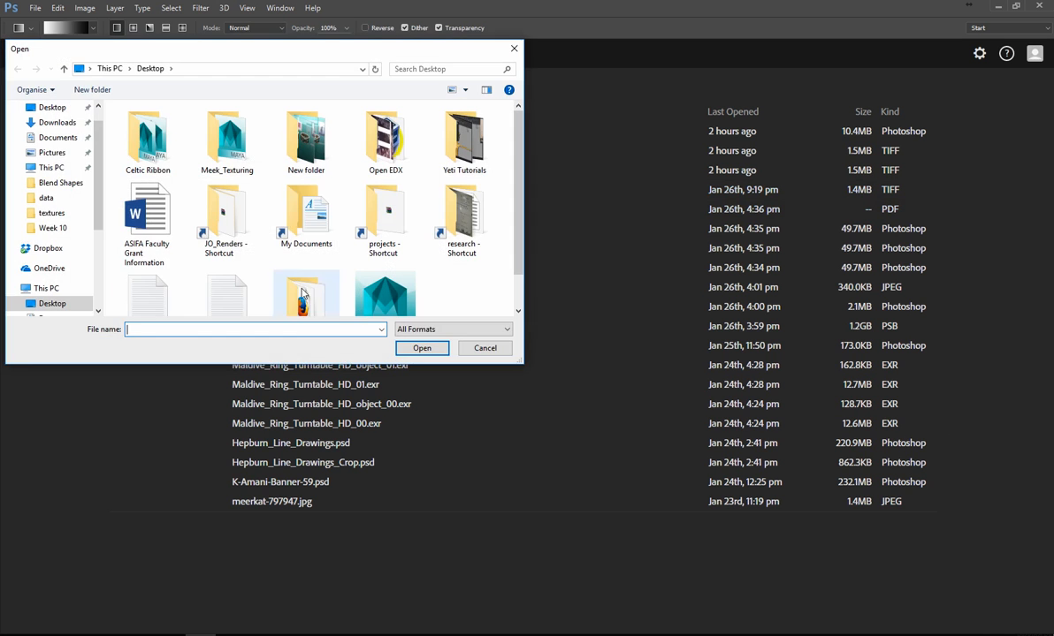
scroll(210, 247, "down", 1)
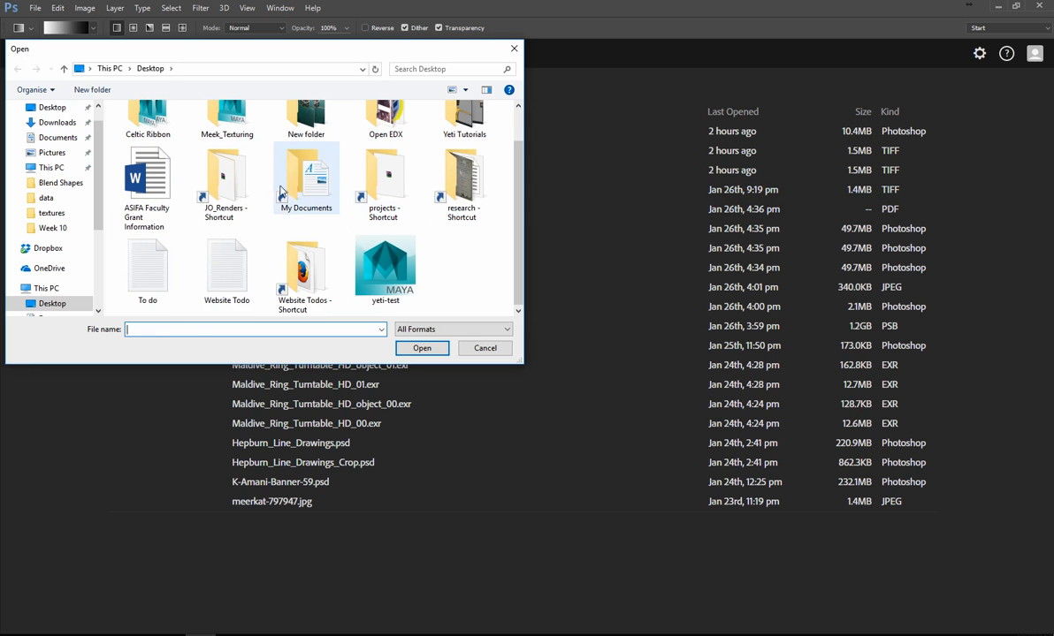
left_click(245, 191)
double_click(385, 182)
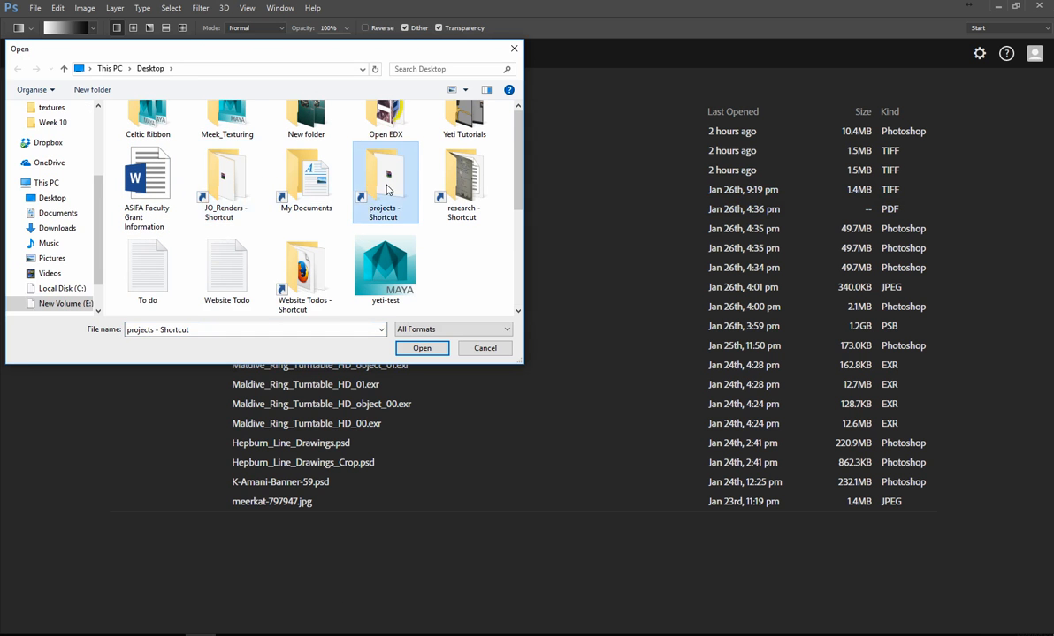
scroll(174, 235, "down", 3)
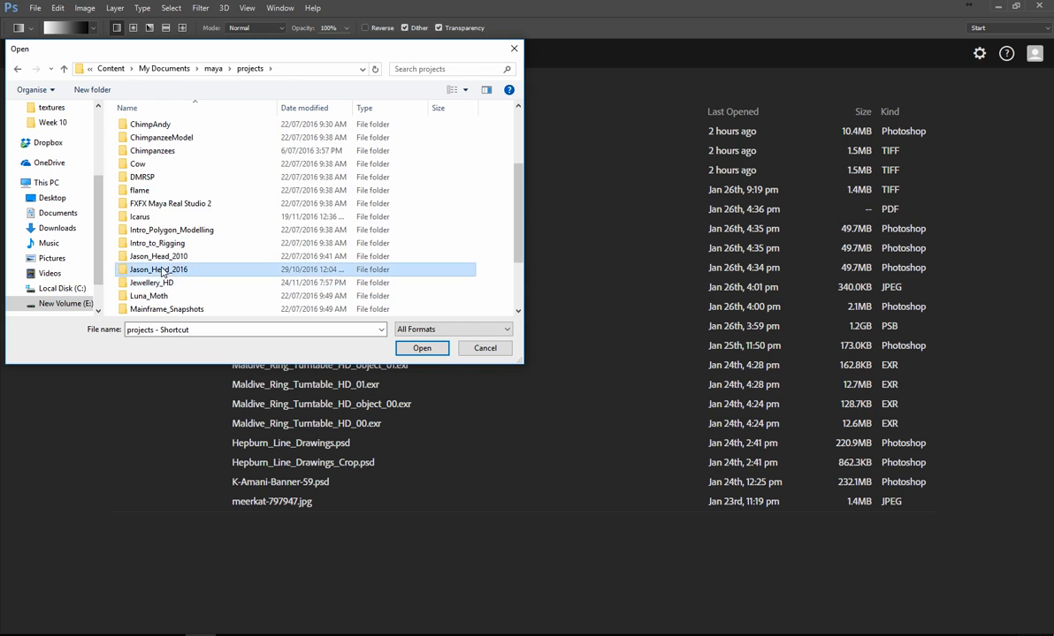
double_click(182, 235)
double_click(148, 282)
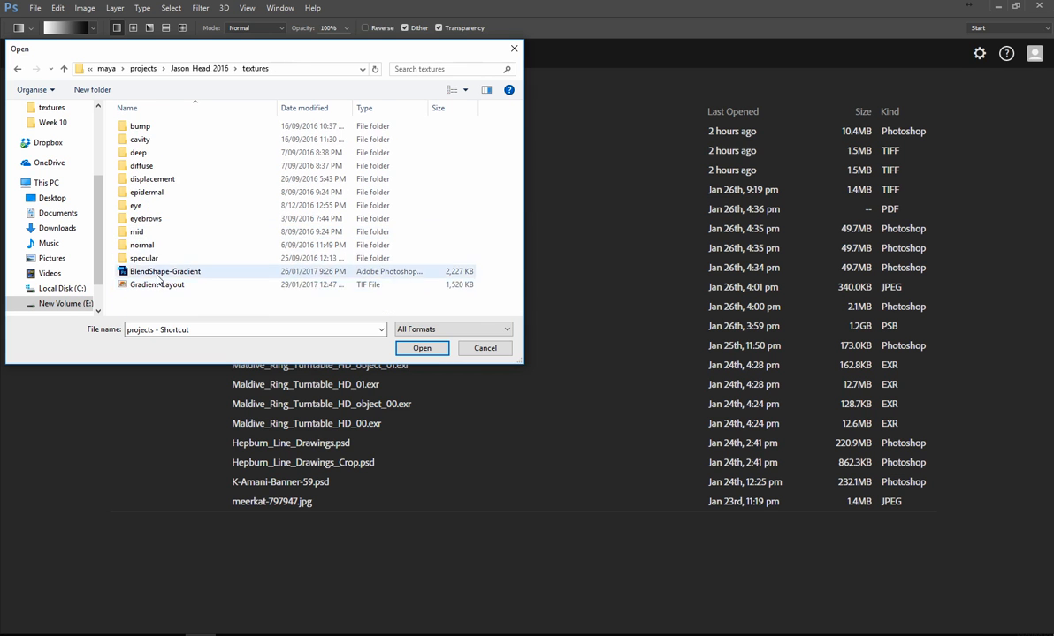
double_click(155, 287)
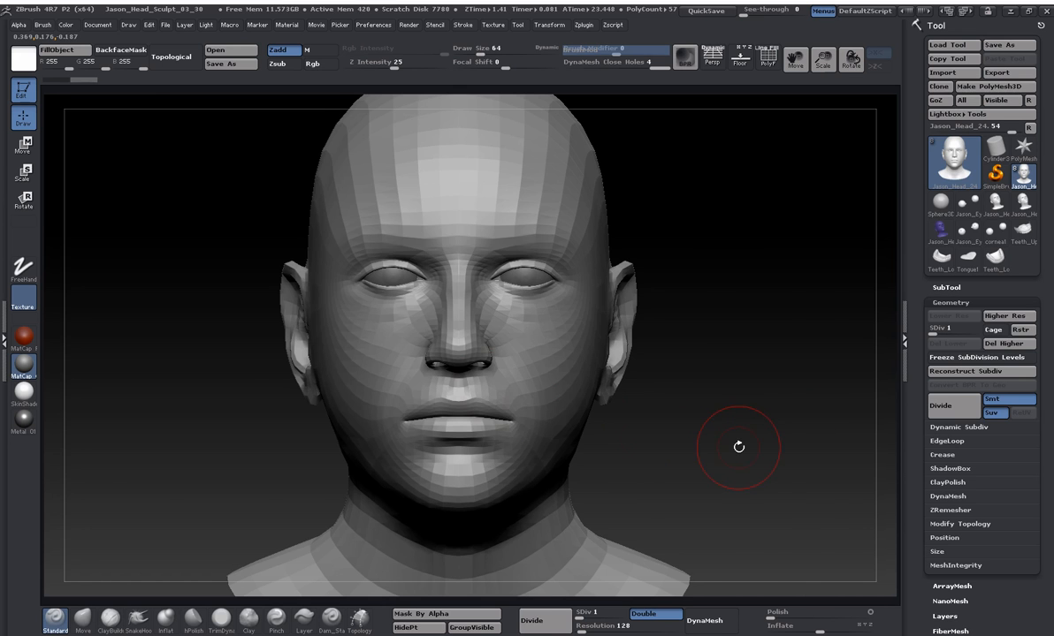
Examine the polygon wireframe around the nose and mouth of the sculpted head in ZBrush and return to Photoshop.
left_click_drag(738, 447, 828, 566, "alt")
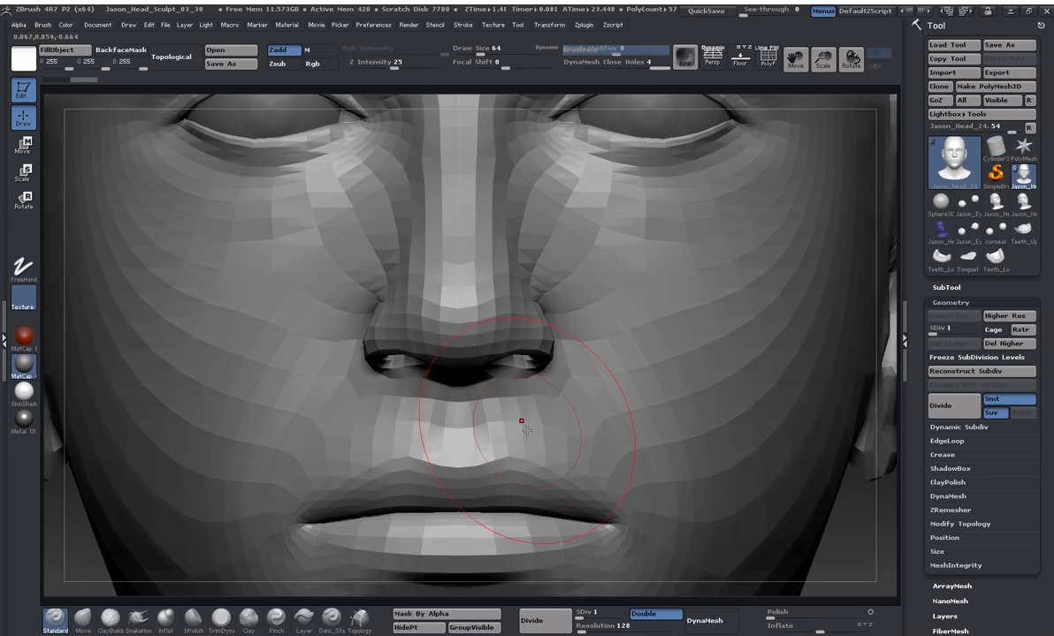
left_click(767, 58)
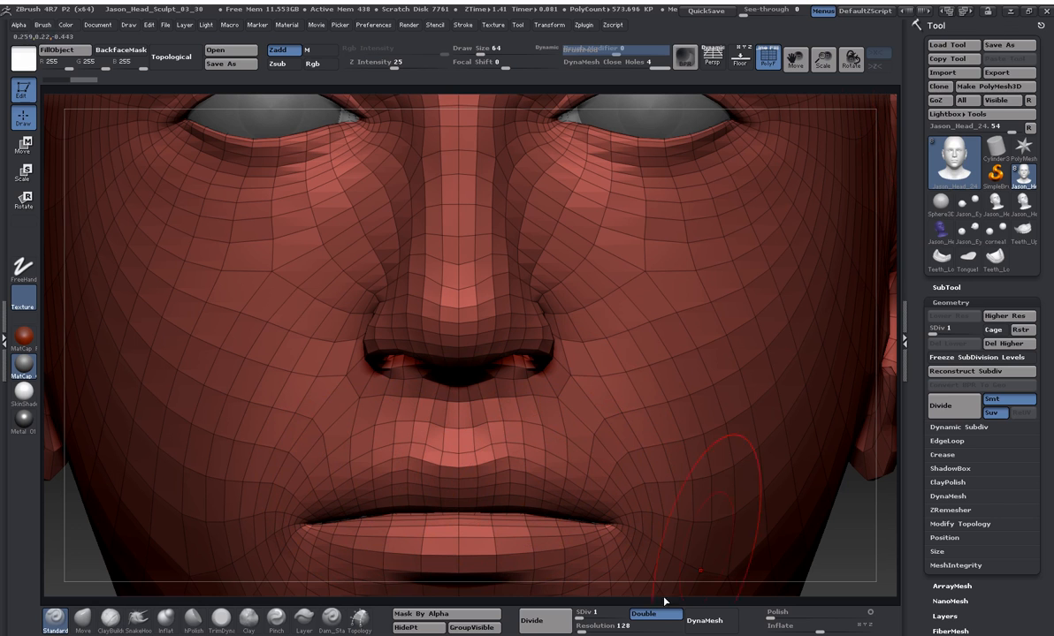
left_click(1010, 13)
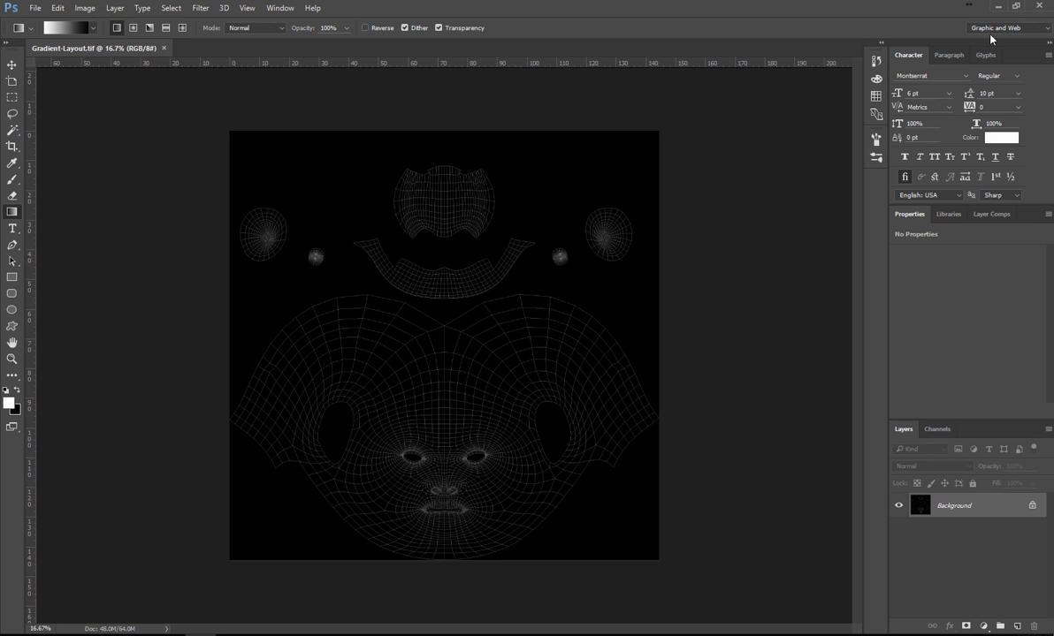
Add a vertical guide at 50% of the canvas width, along the centre line of the UV layout.
left_click(211, 13)
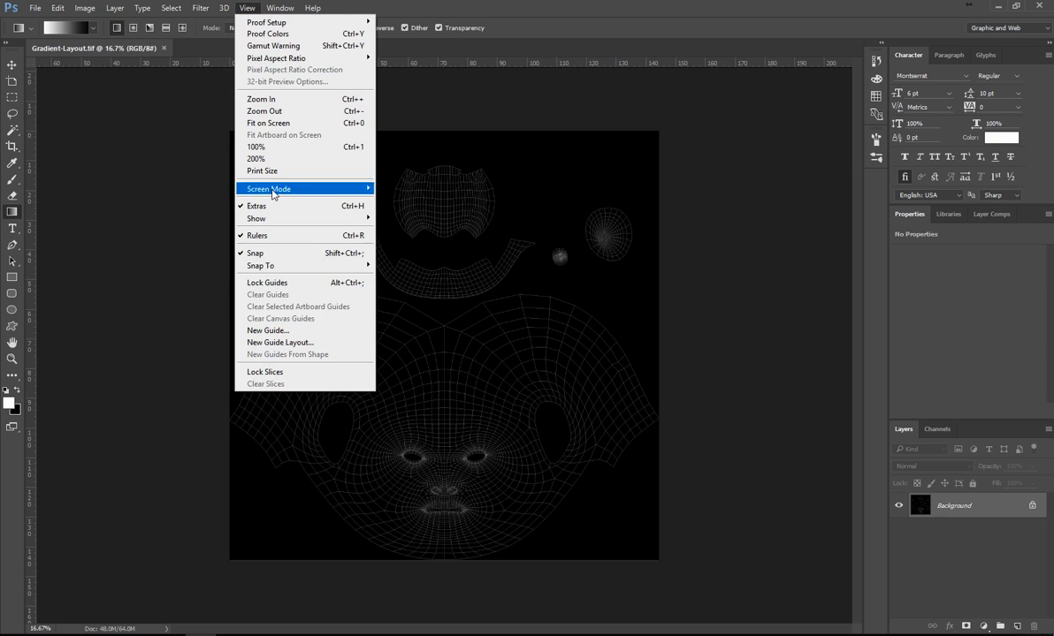
left_click(269, 330)
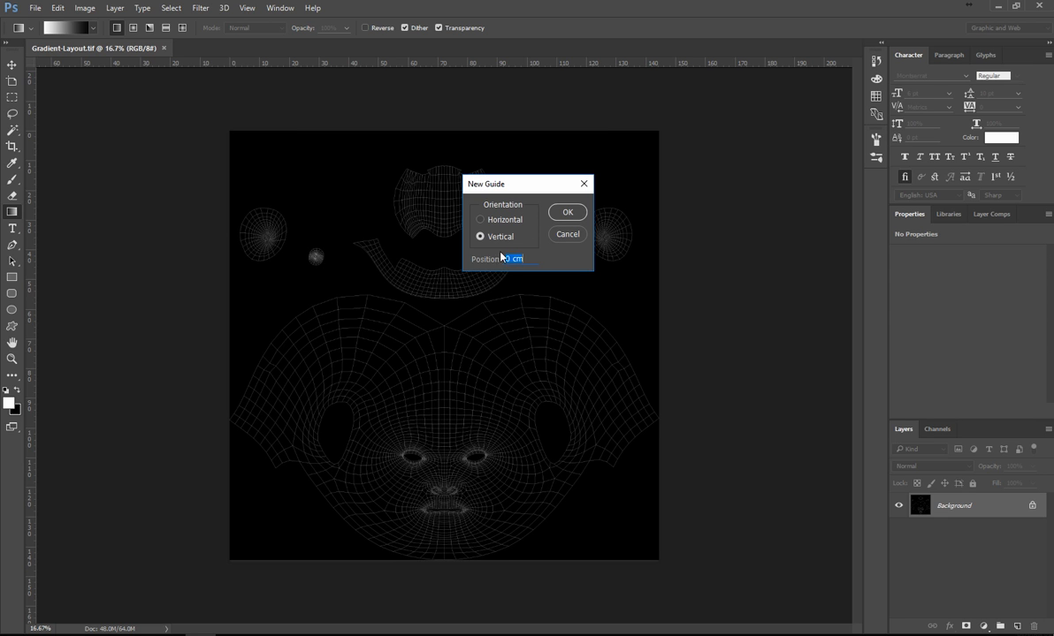
type("50")
key("Return")
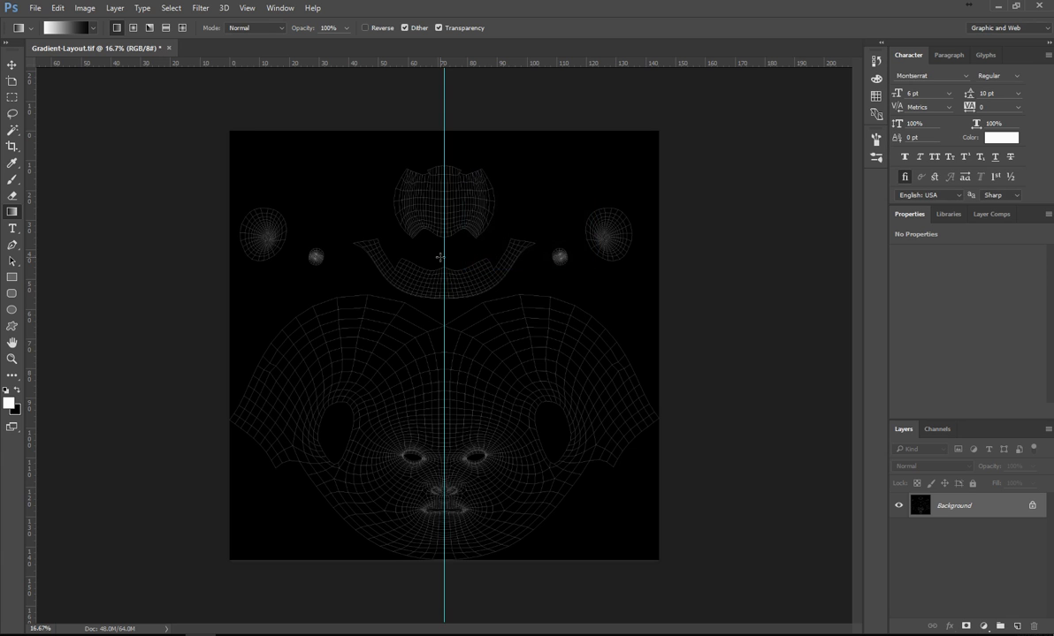
scroll(442, 261, "up", 3, "alt")
scroll(442, 261, "up", 4, "alt")
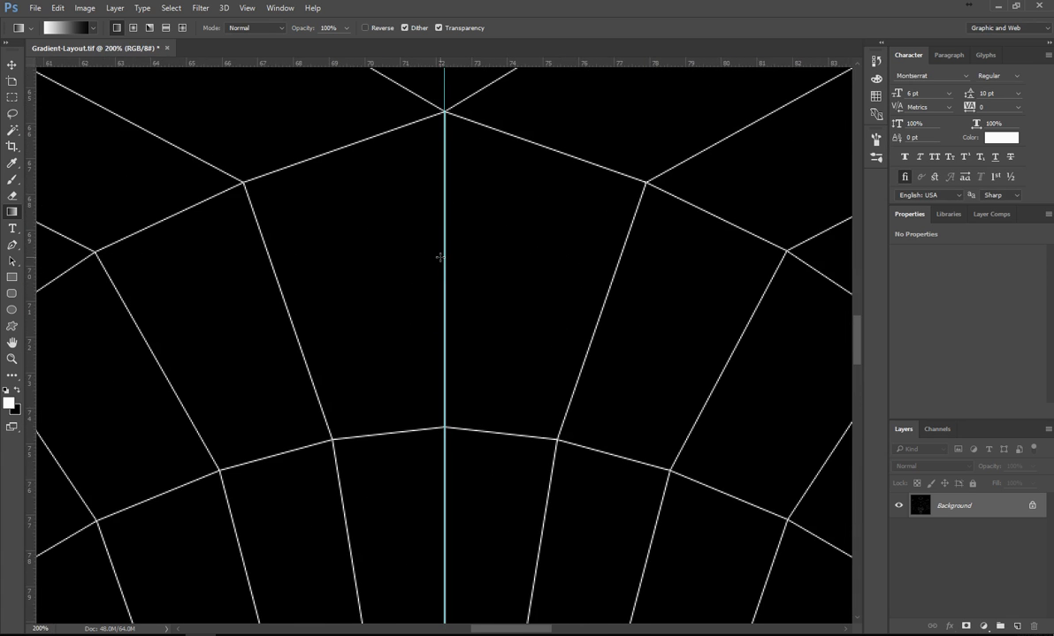
Examine the UV layout along the centre guide, from the upper shell down to the nose and mouth.
scroll(440, 258, "down", 4, "alt")
scroll(439, 257, "up", 2, "alt")
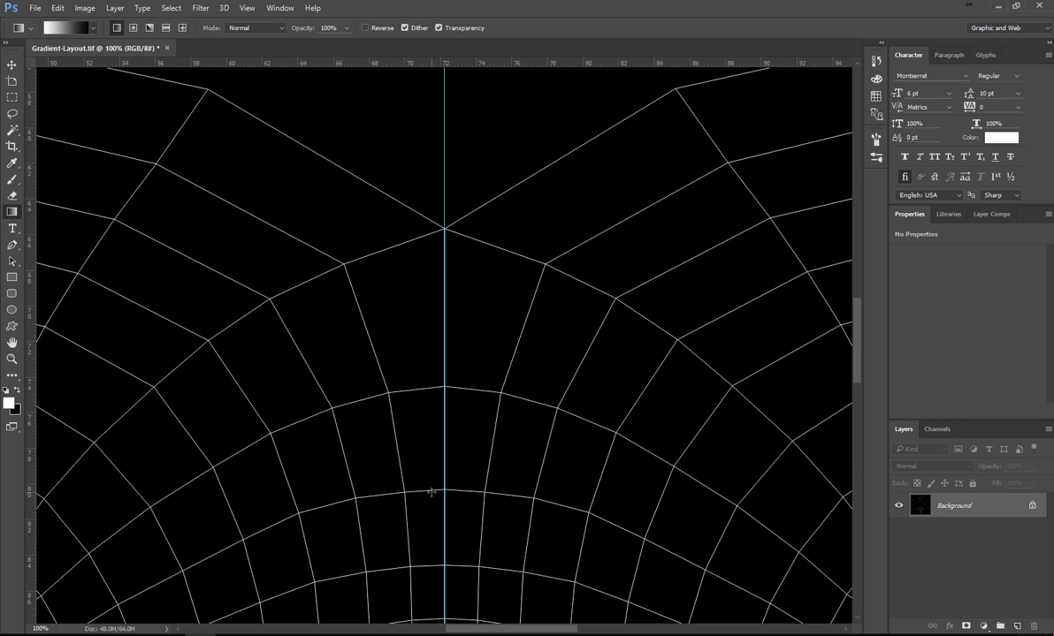
left_click_drag(461, 179, 440, 635)
left_click_drag(466, 430, 428, 633)
left_click_drag(397, 371, 406, 423)
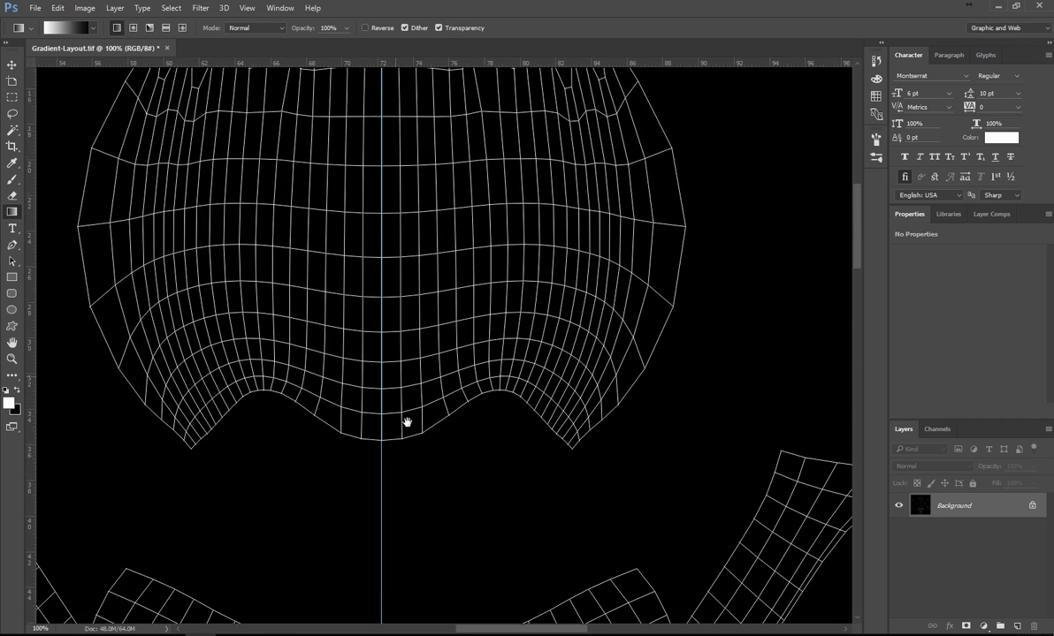
left_click_drag(411, 575, 458, 110)
left_click_drag(375, 619, 406, 186)
left_click_drag(381, 584, 396, 132)
left_click_drag(386, 558, 391, 284)
scroll(373, 333, "down", 3)
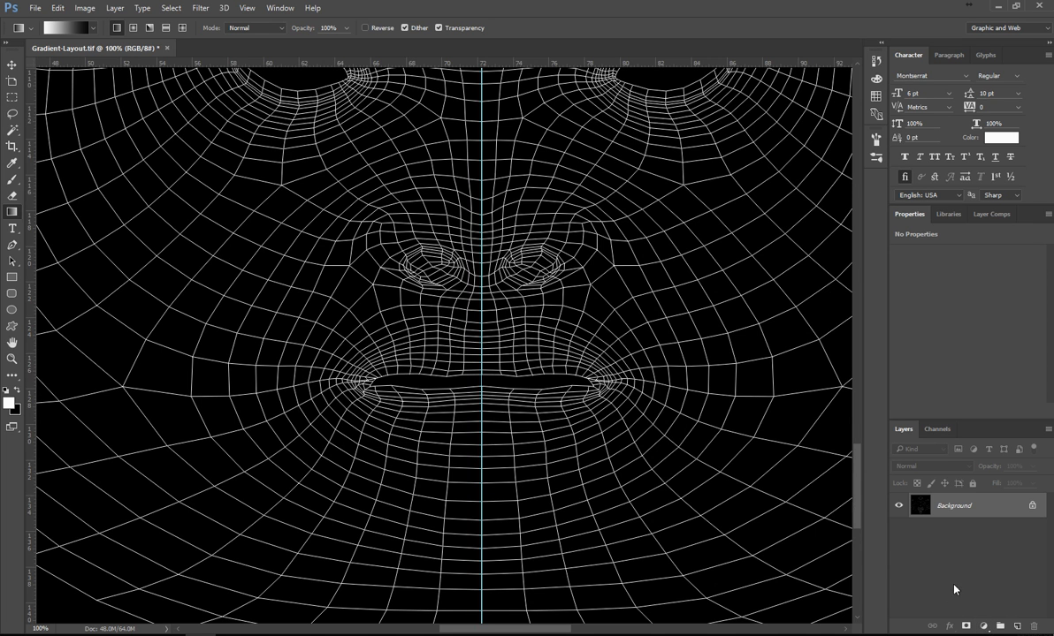
Add a new layer and draw a white-to-black linear gradient across the centre guide, from about 66 to 78 on the horizontal ruler.
left_click(1016, 627)
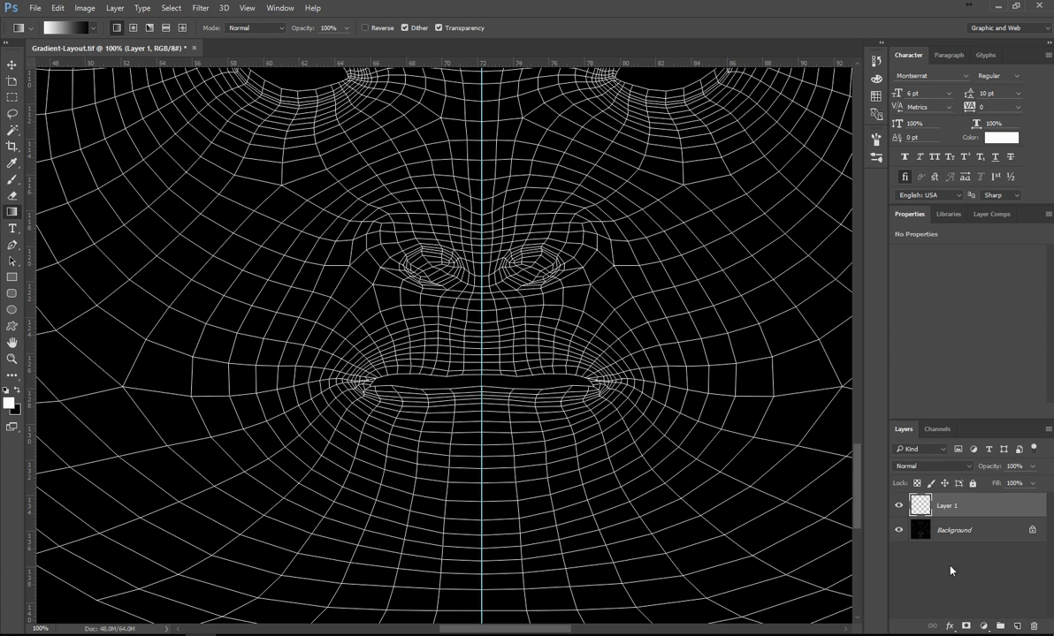
key("ctrl+plus")
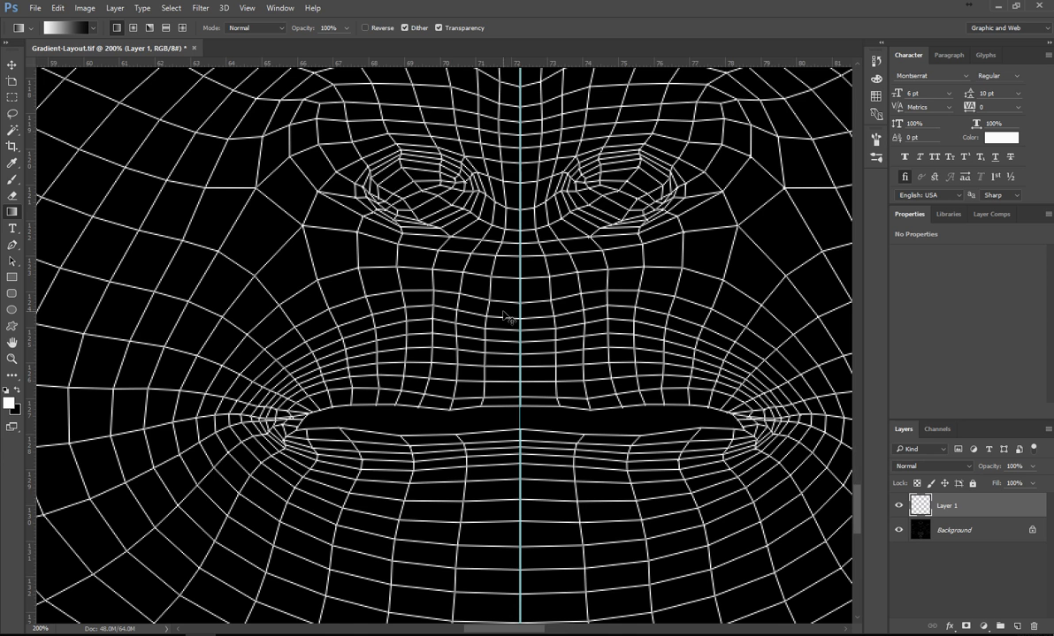
left_click_drag(567, 365, 520, 373)
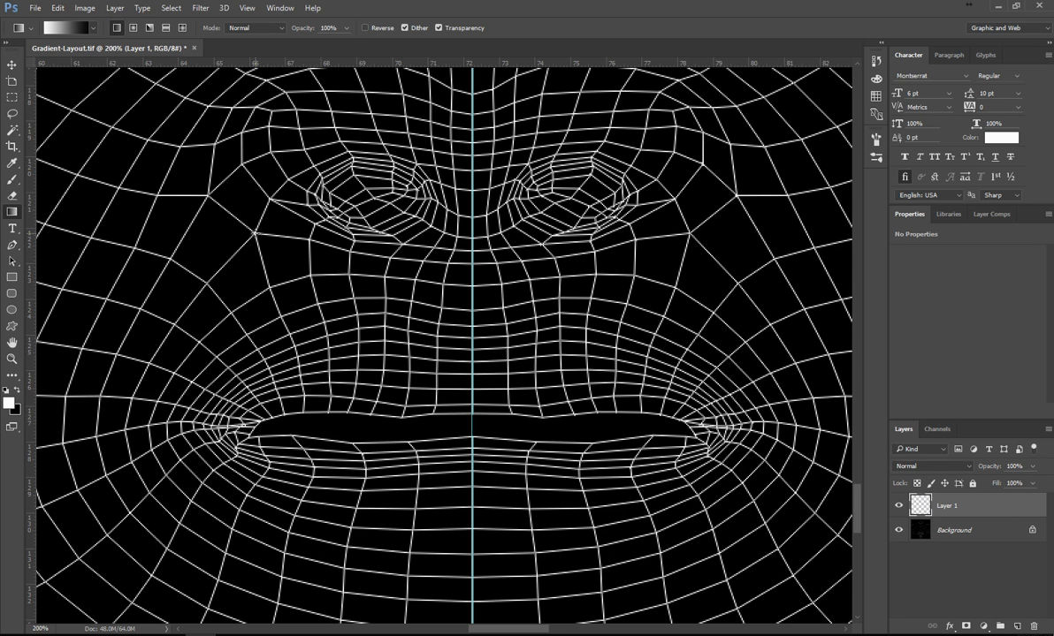
left_click_drag(250, 225, 687, 247)
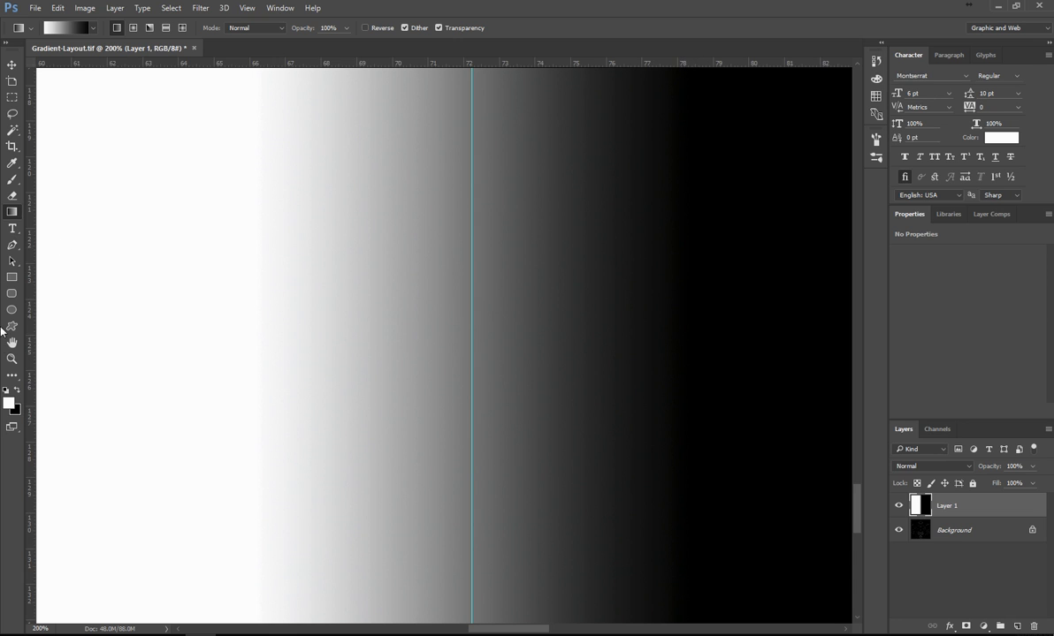
Sample the gradient's grey at the centre guide in the foreground Color Picker, cancel, and return to the Gradient tool.
left_click(8, 402)
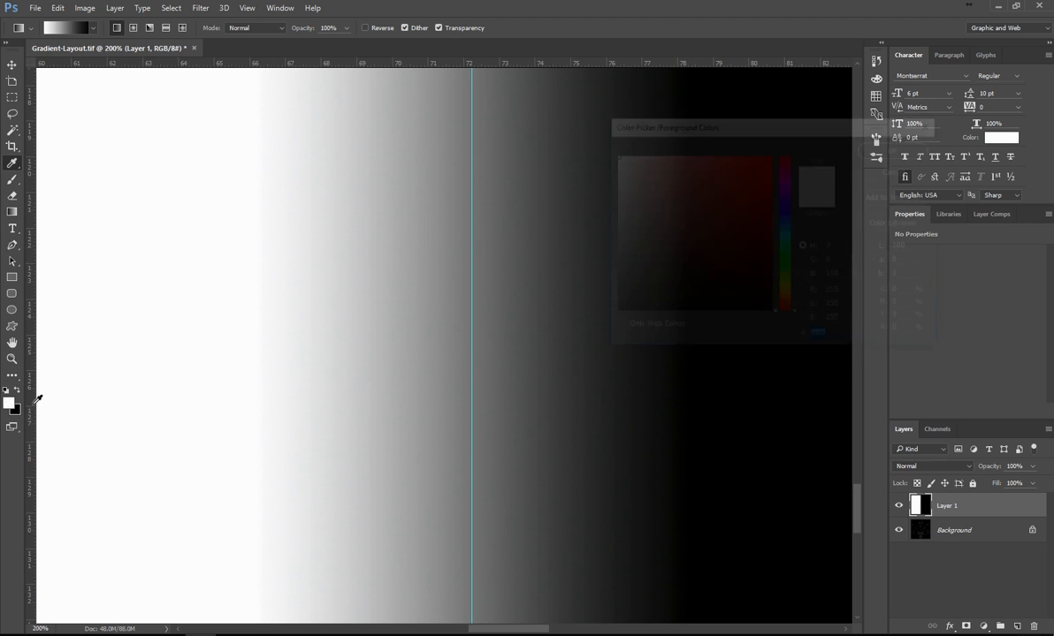
left_click(475, 286)
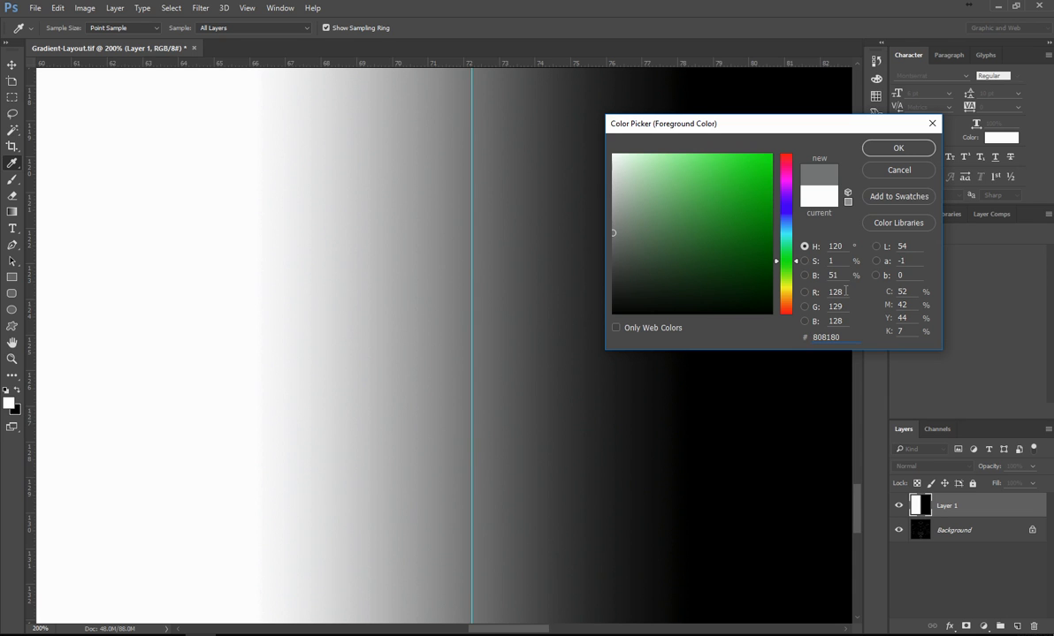
left_click(806, 275)
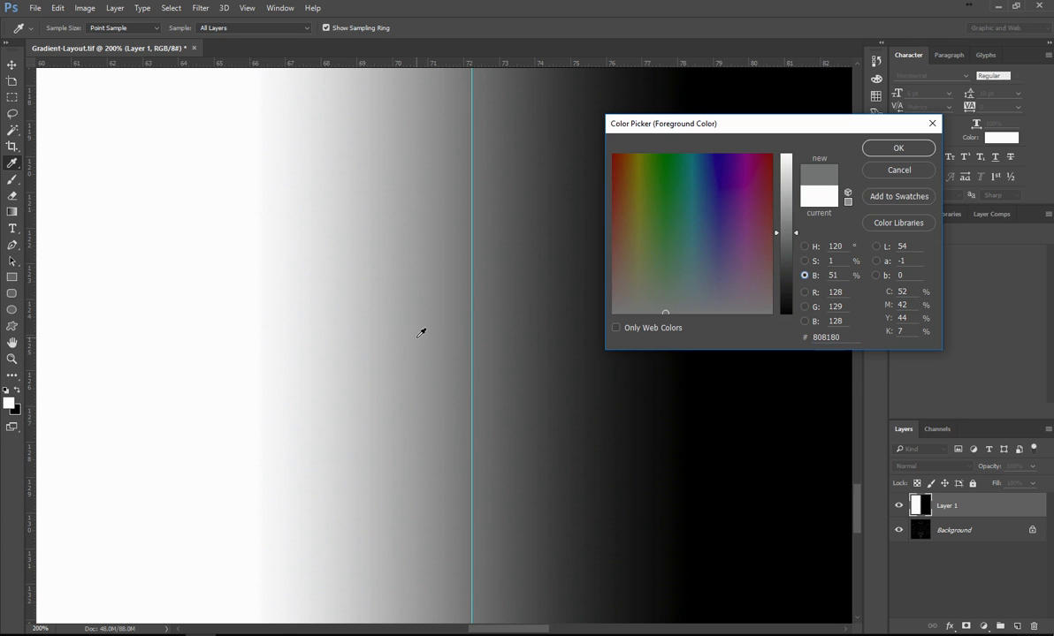
left_click(476, 295)
left_click(898, 170)
key("g")
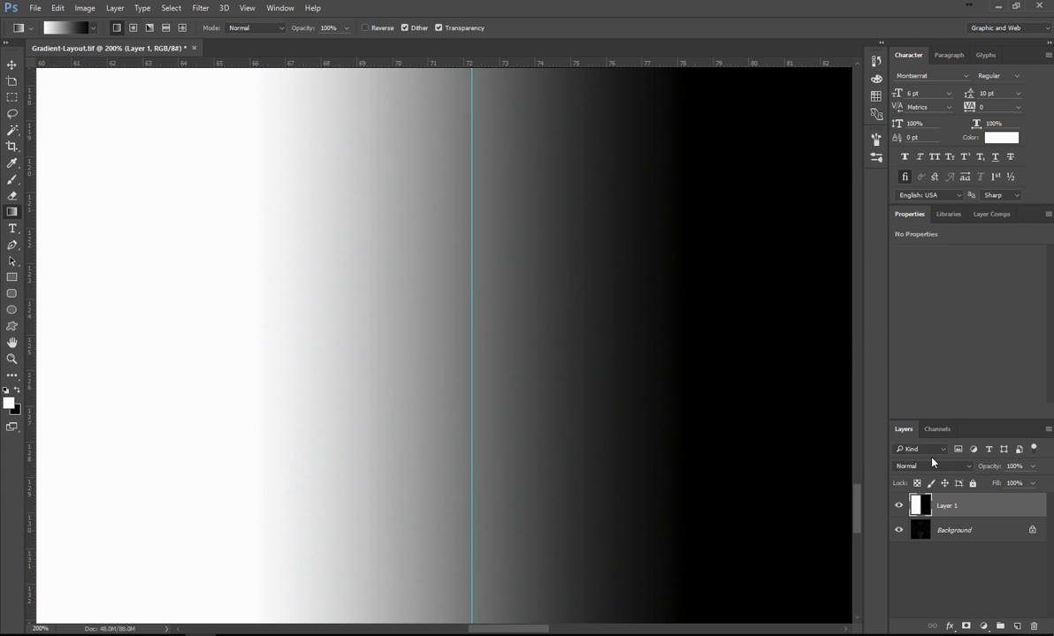
View the gradient over the whole canvas and hide its layer to reveal the UV layout.
key("ctrl+minus")
key("ctrl+minus")
key("ctrl+minus")
key("ctrl+minus")
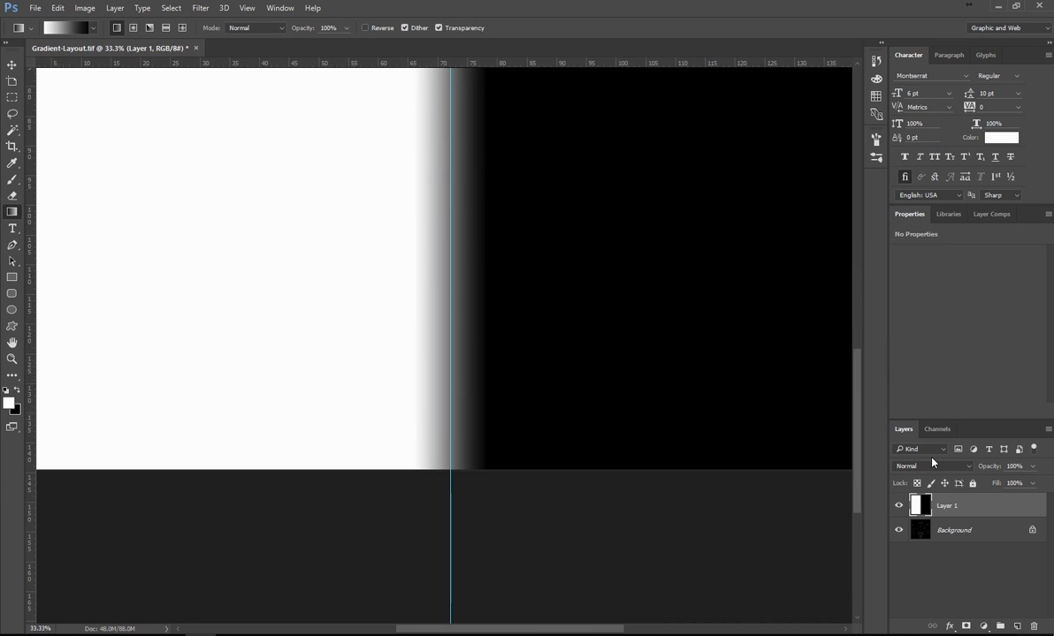
key("ctrl+minus")
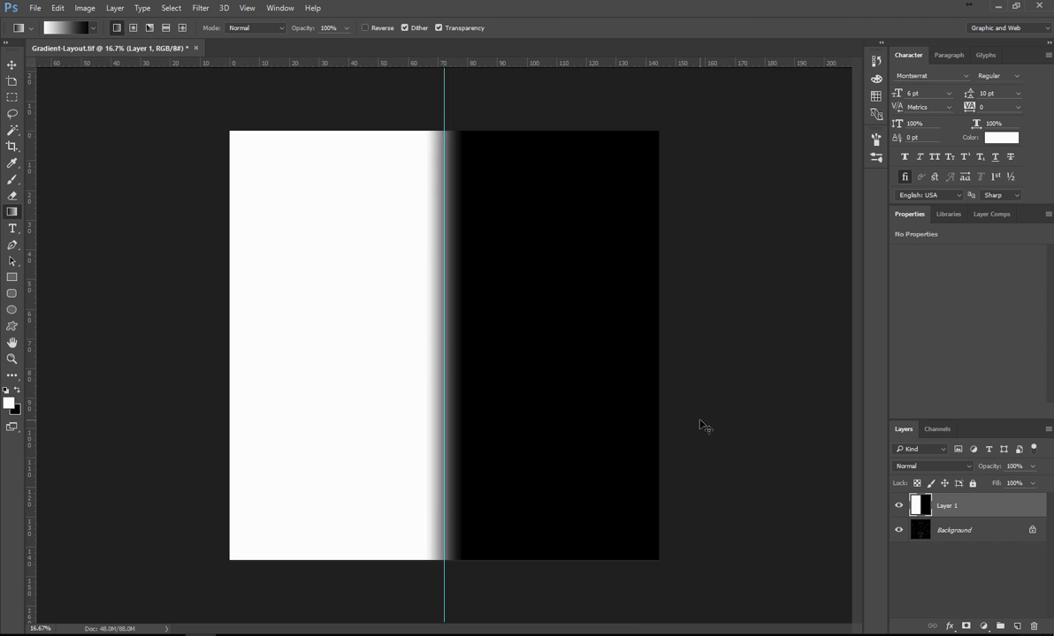
left_click(899, 505)
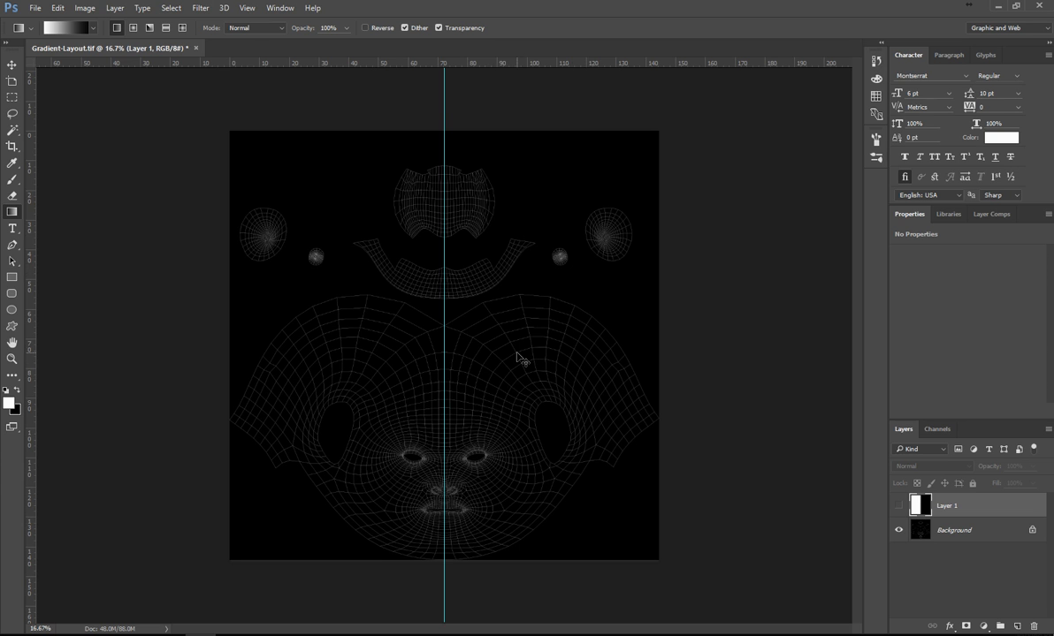
Examine the wireframe around the eyes, nose and mouth, and show the gradient layer again.
key("ctrl+plus")
key("ctrl+plus")
key("ctrl+plus")
key("space")
left_click_drag(382, 352, 377, 269)
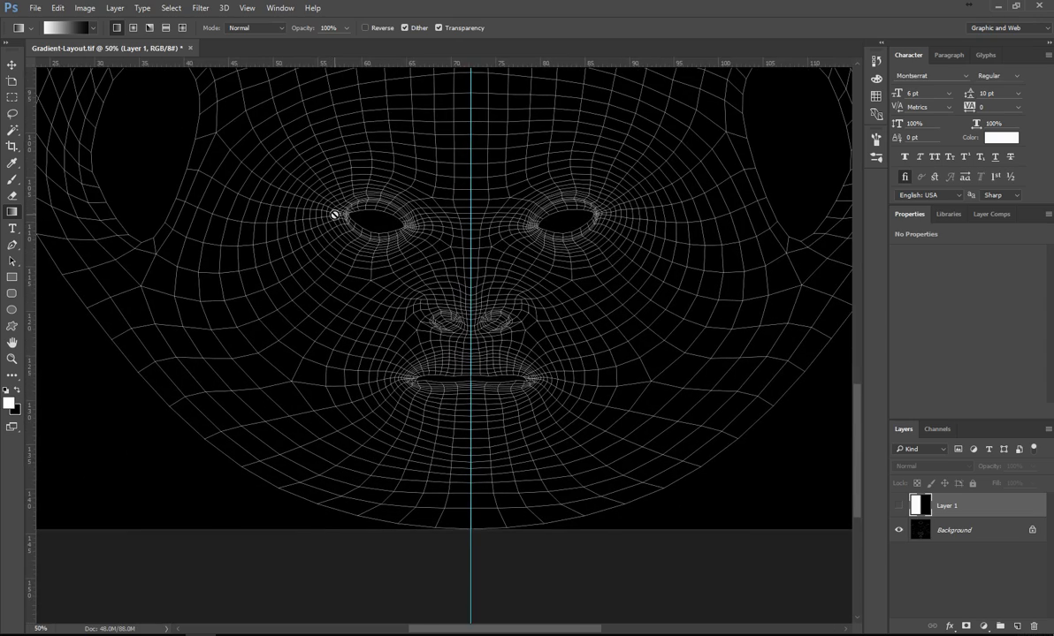
key("ctrl+plus")
key("ctrl+plus")
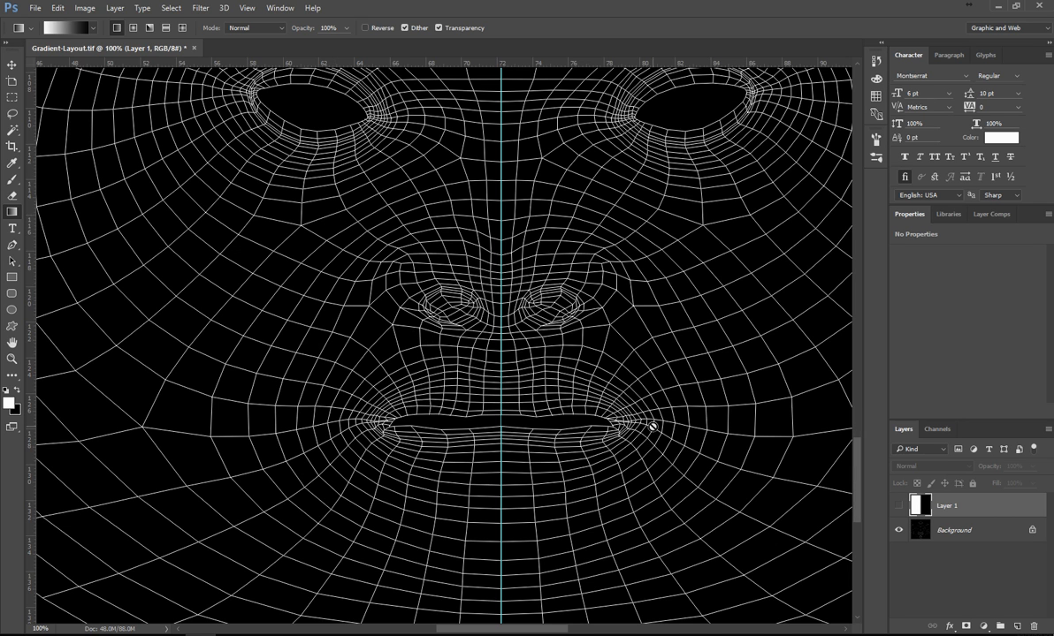
scroll(380, 177, "up", 2)
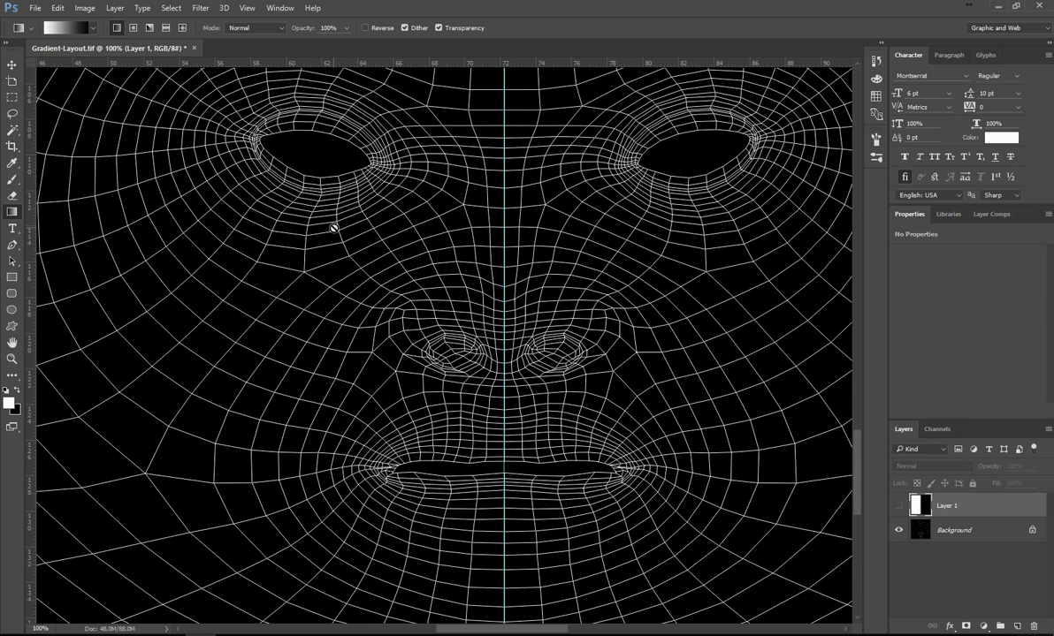
left_click(899, 506)
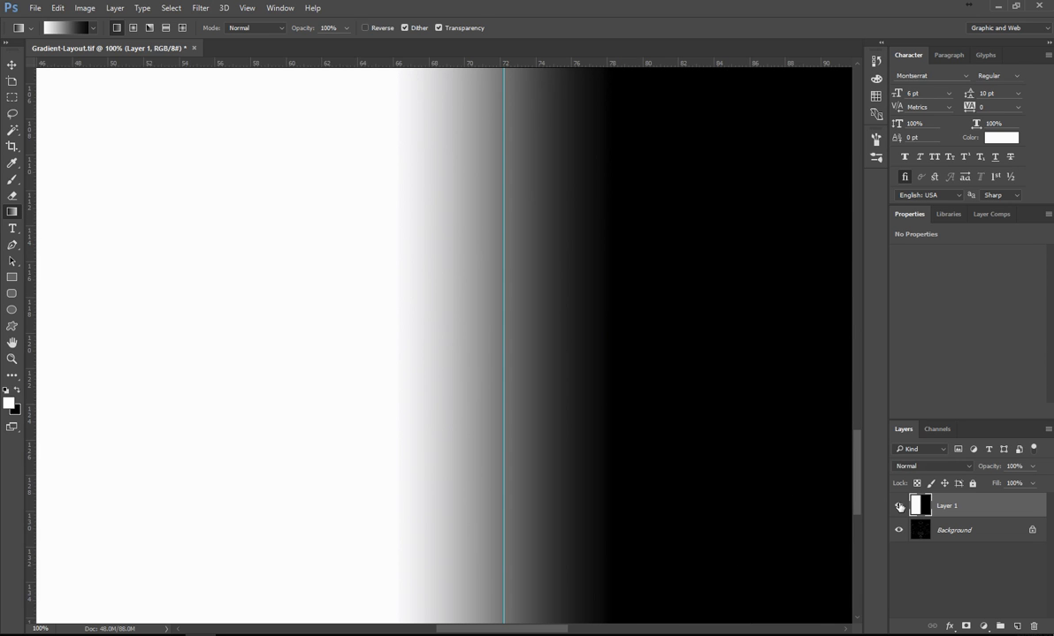
Compare the gradient with the UV wireframe by lowering the layer's opacity to 52% and restoring it to 100%.
left_click(953, 469)
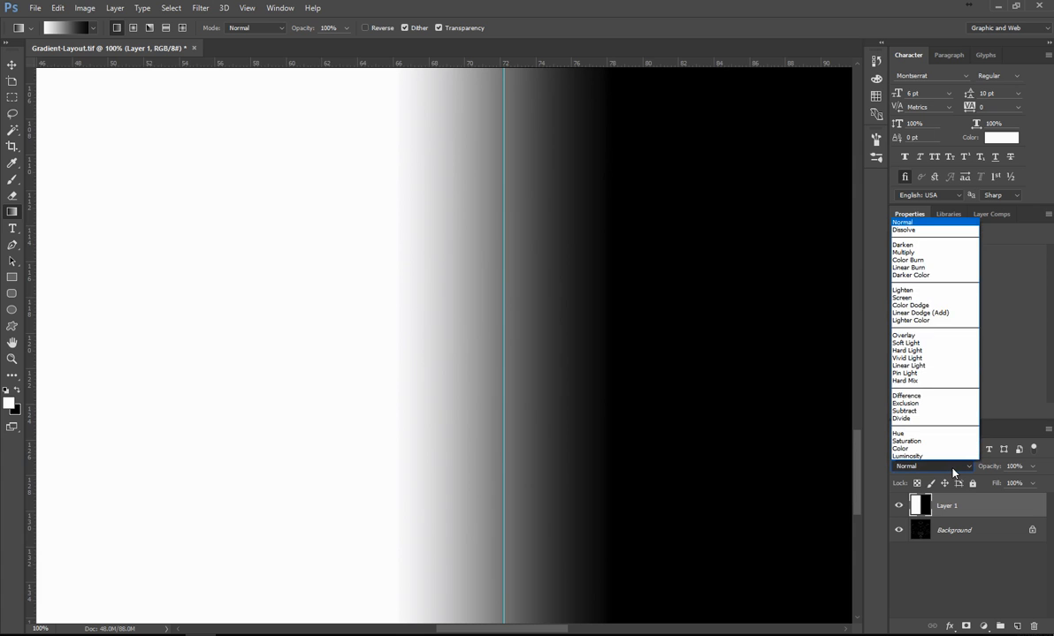
left_click(953, 471)
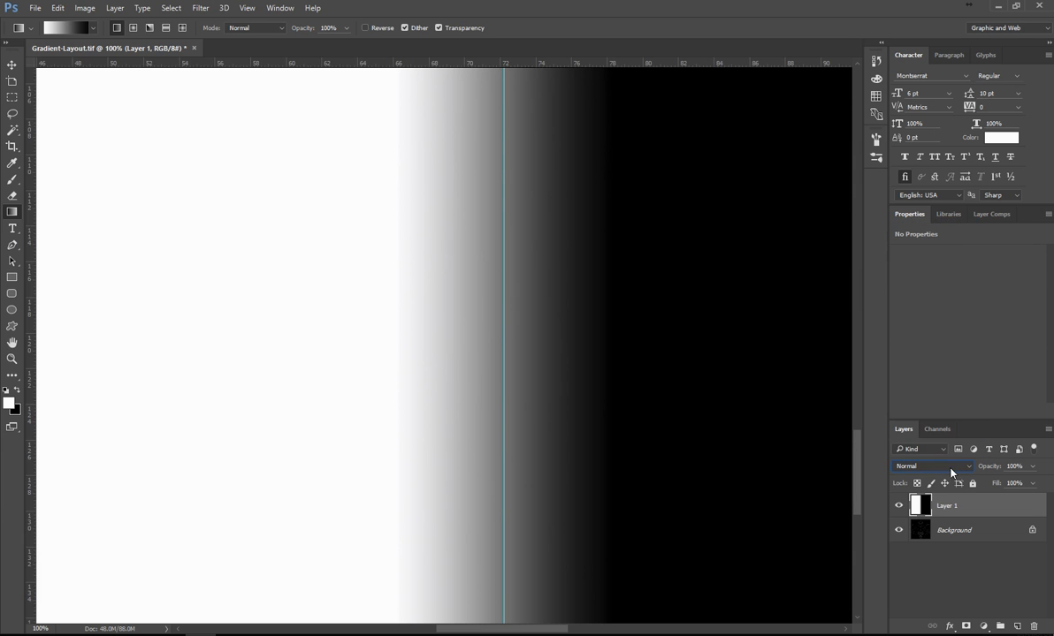
left_click(1033, 468)
left_click_drag(1032, 482, 1002, 485)
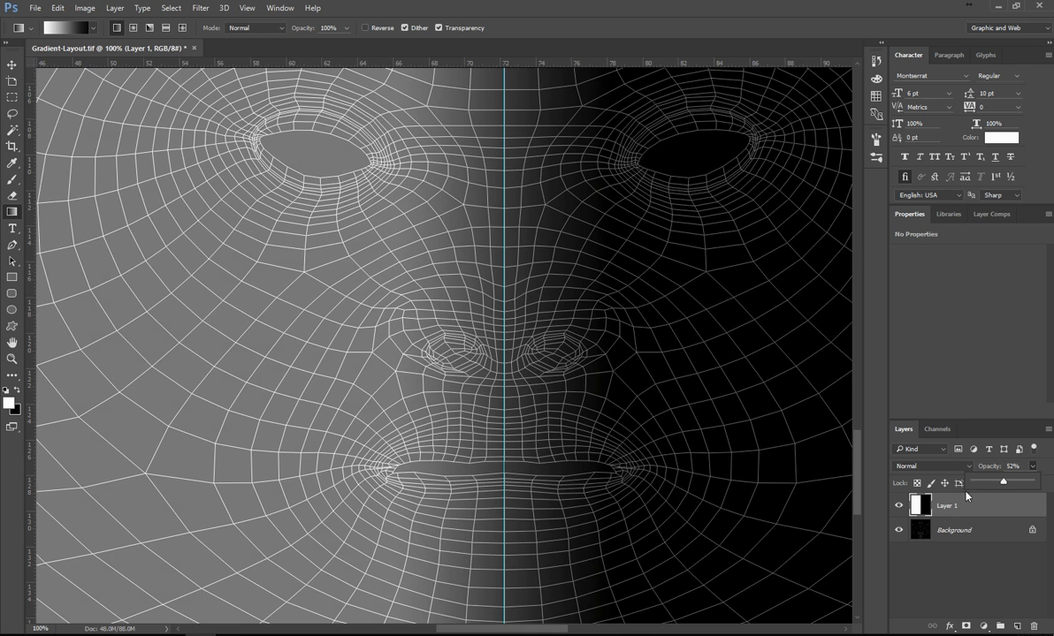
left_click_drag(1018, 482, 1033, 482)
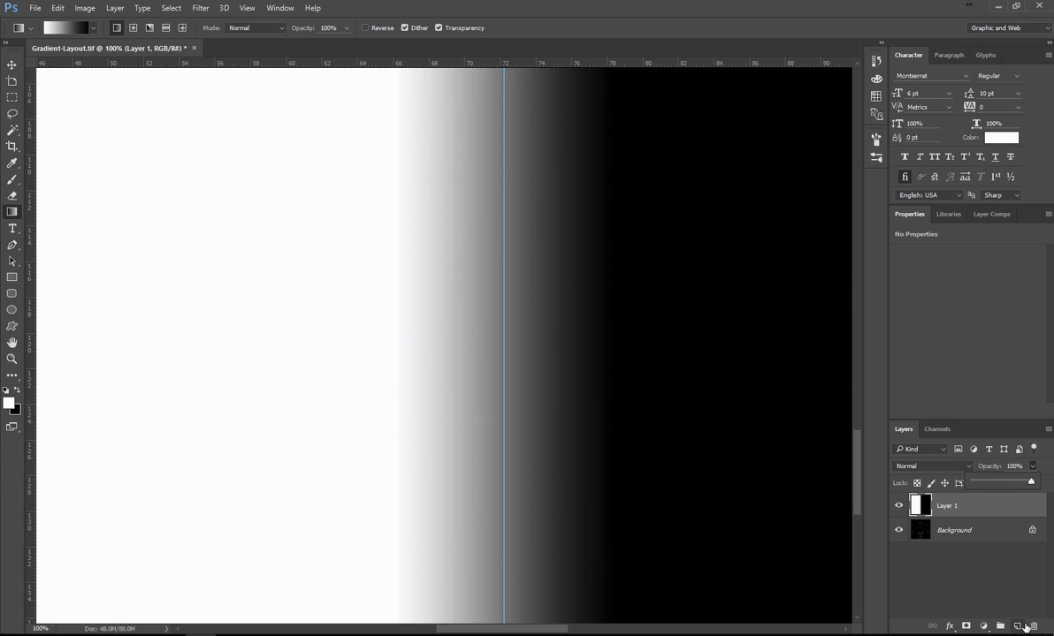
Delete the gradient layer and add a new empty layer above the background.
left_click(1032, 628)
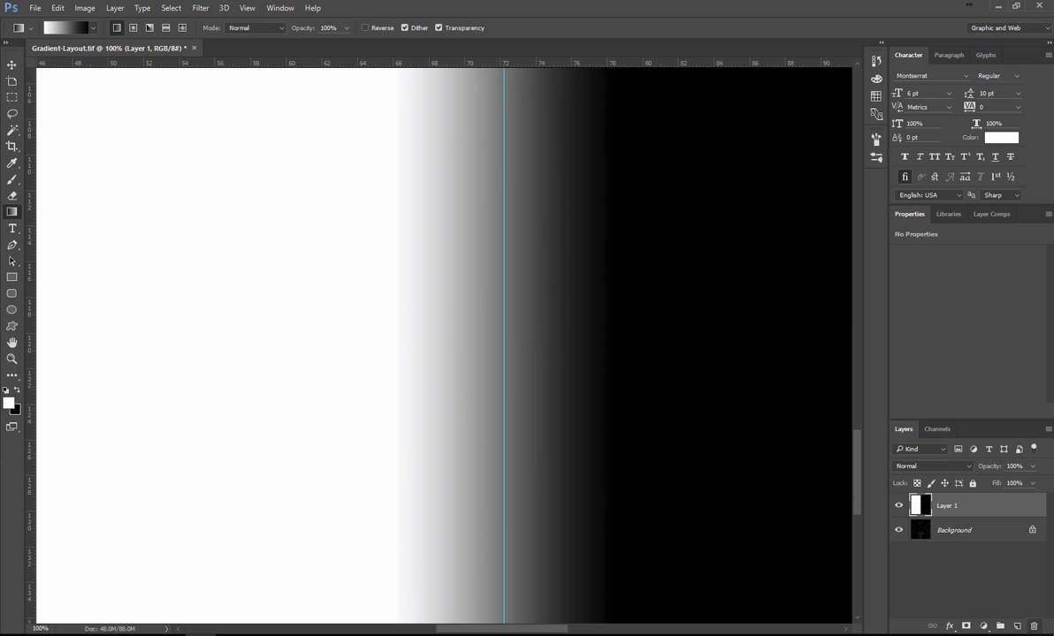
left_click(1032, 626)
key("ctrl+shift+alt+n")
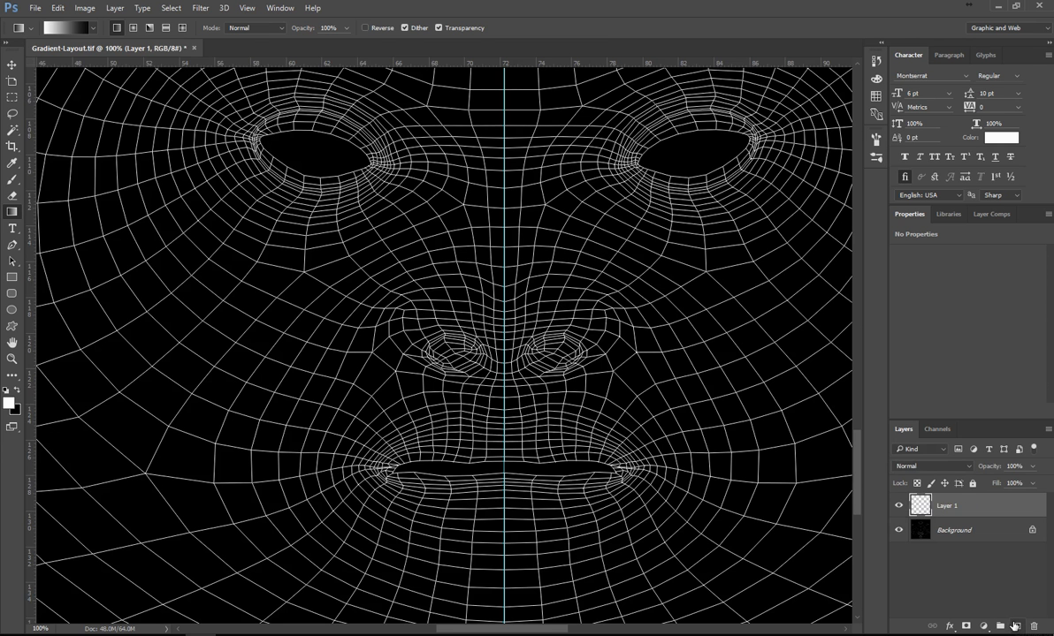
Draw a narrower white-to-black linear gradient centred on the guide at the upper lip, from about 68.5 to 75.5 on the horizontal ruler.
key("ctrl+plus")
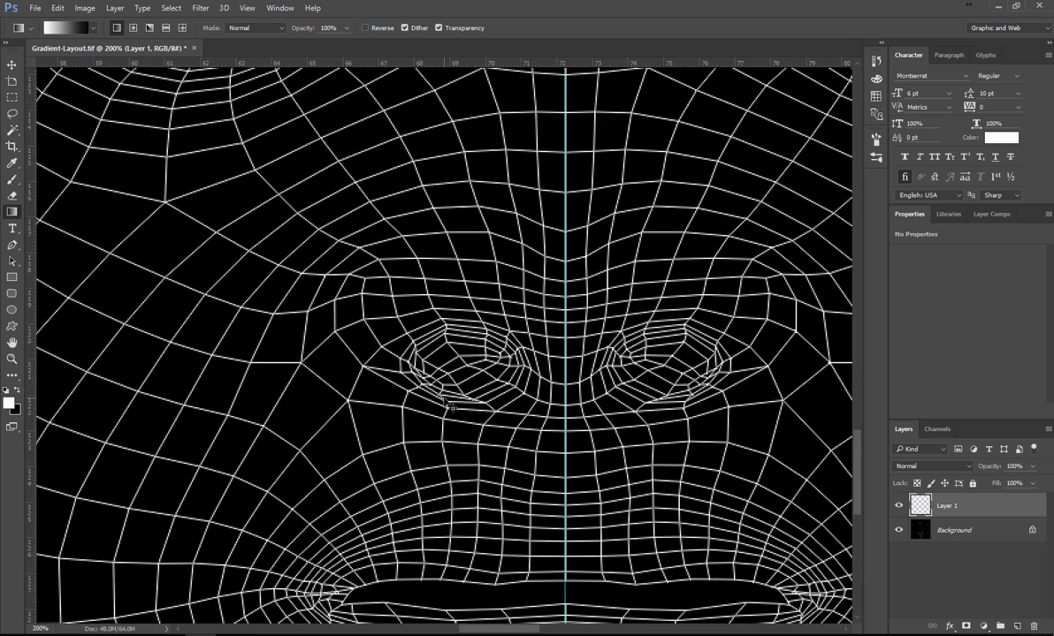
left_click_drag(444, 396, 395, 242)
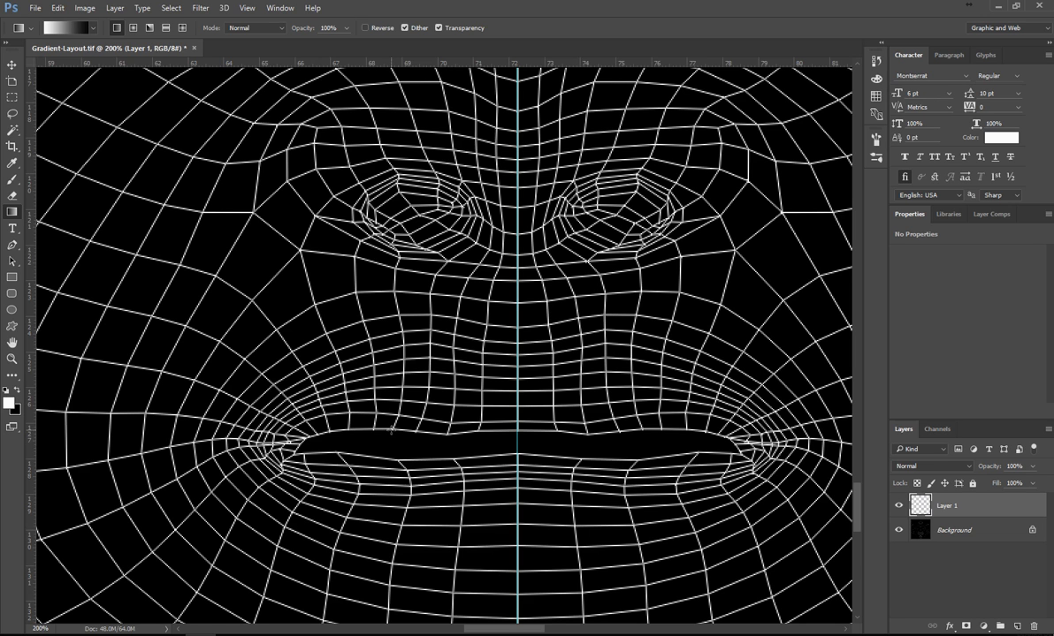
left_click_drag(391, 431, 594, 455)
left_click_drag(394, 431, 416, 436)
key("ctrl+z")
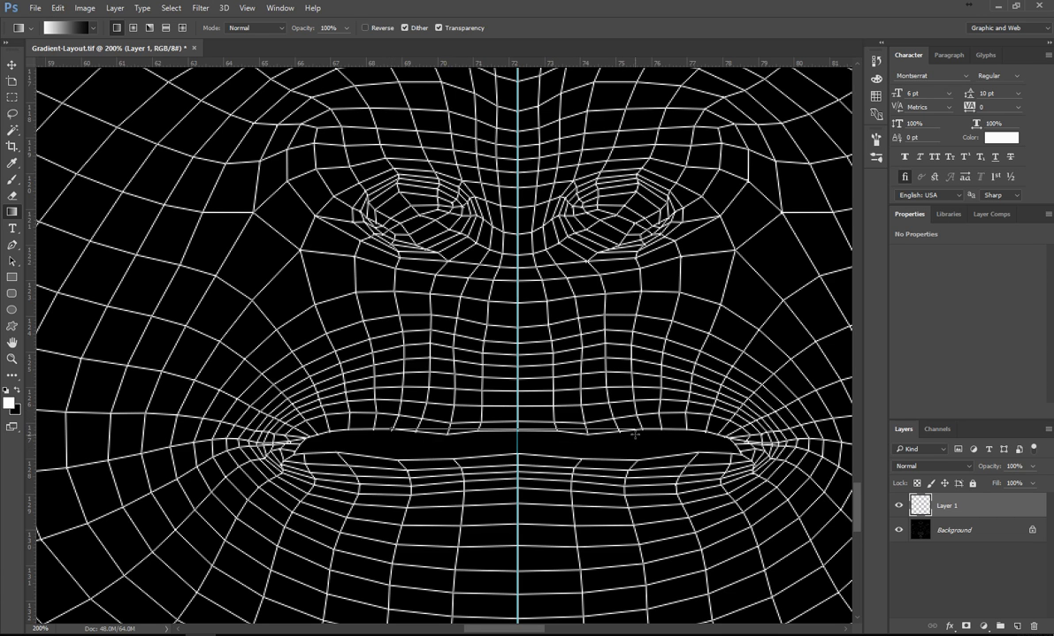
left_click_drag(641, 431, 640, 432)
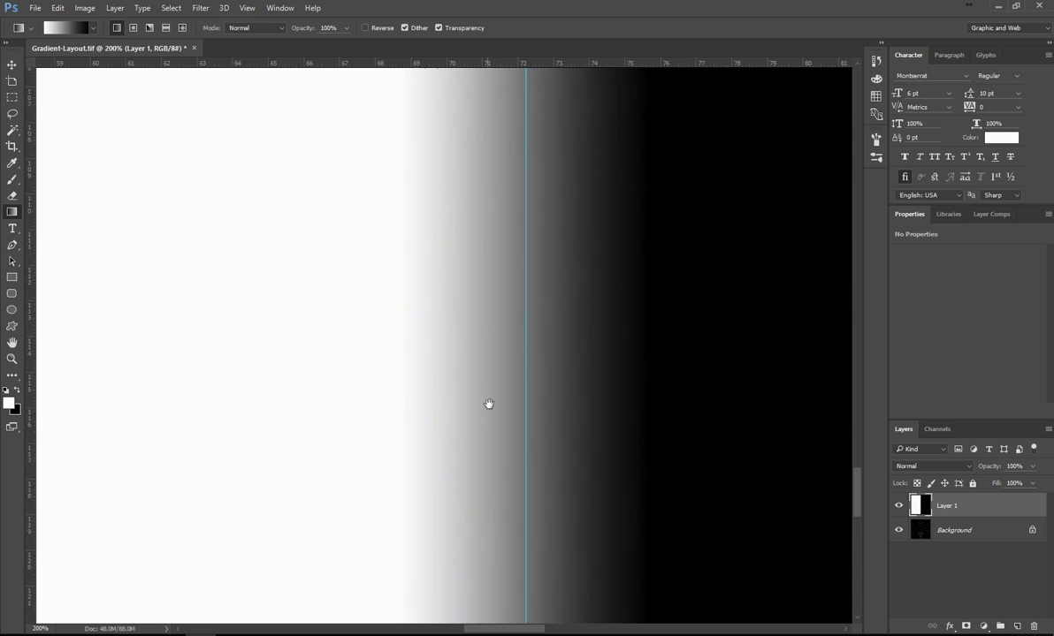
Check the narrower gradient against the layout using its layer's opacity, leaving the opacity at 100%.
key("ctrl+minus")
key("ctrl+minus")
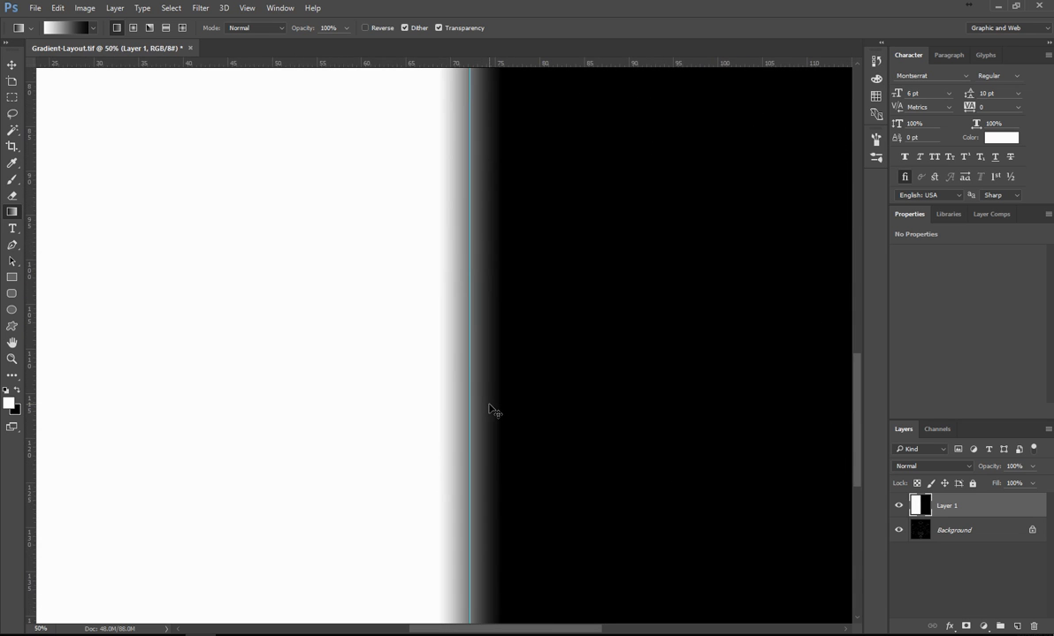
left_click(1032, 467)
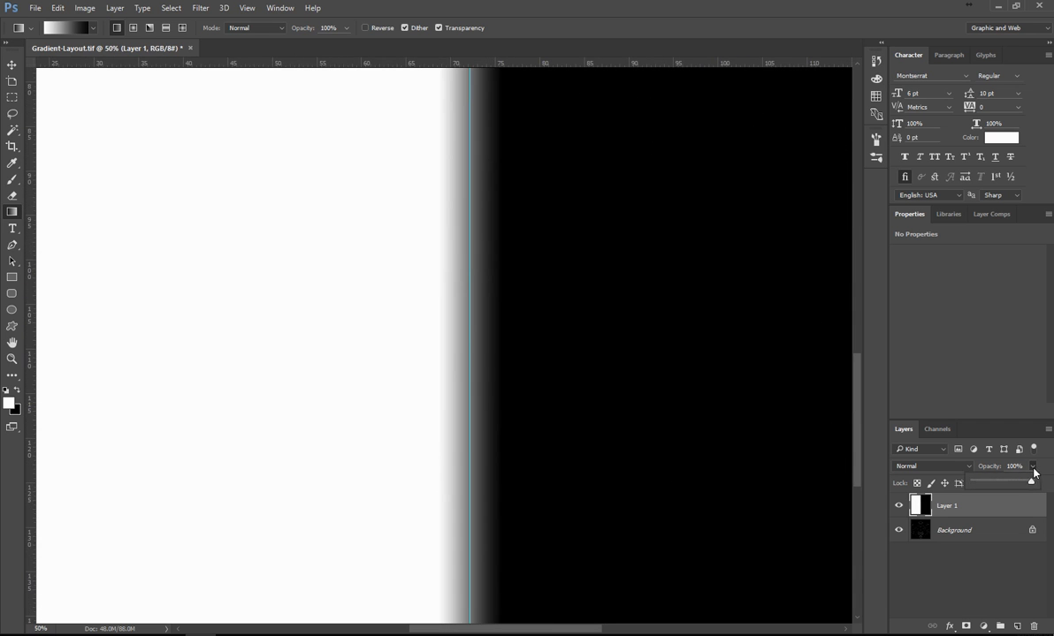
mouse_move(1018, 482)
left_mouse_down()
mouse_move(1007, 483)
mouse_move(1031, 481)
left_mouse_up()
Save the layered image as TIFF over Gradient-Layout in the textures folder, with no image compression and RLE layer compression.
key("ctrl+shift+s")
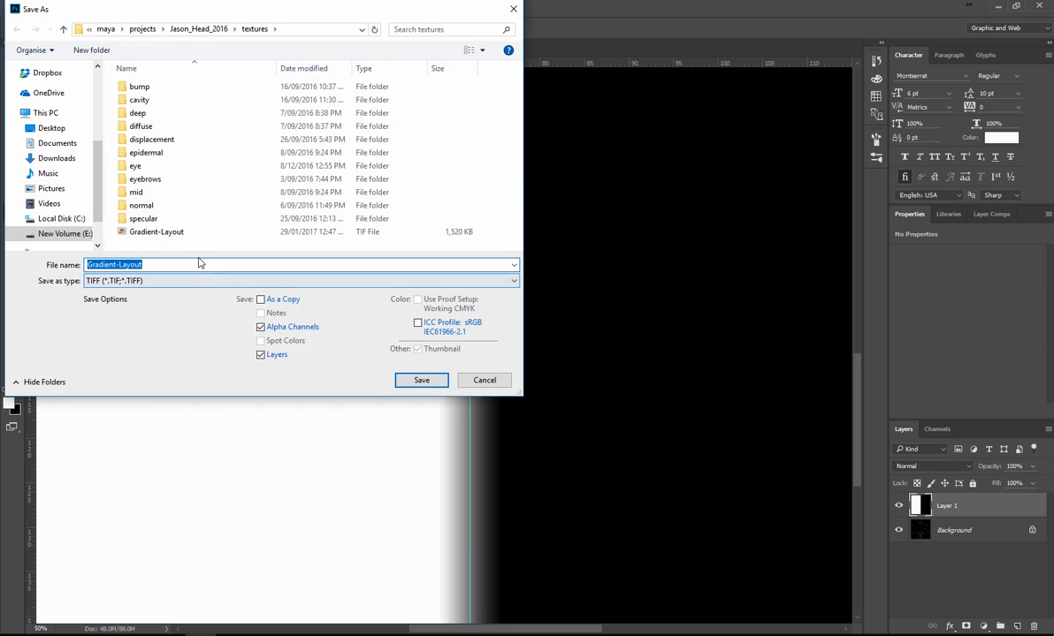
left_click(182, 233)
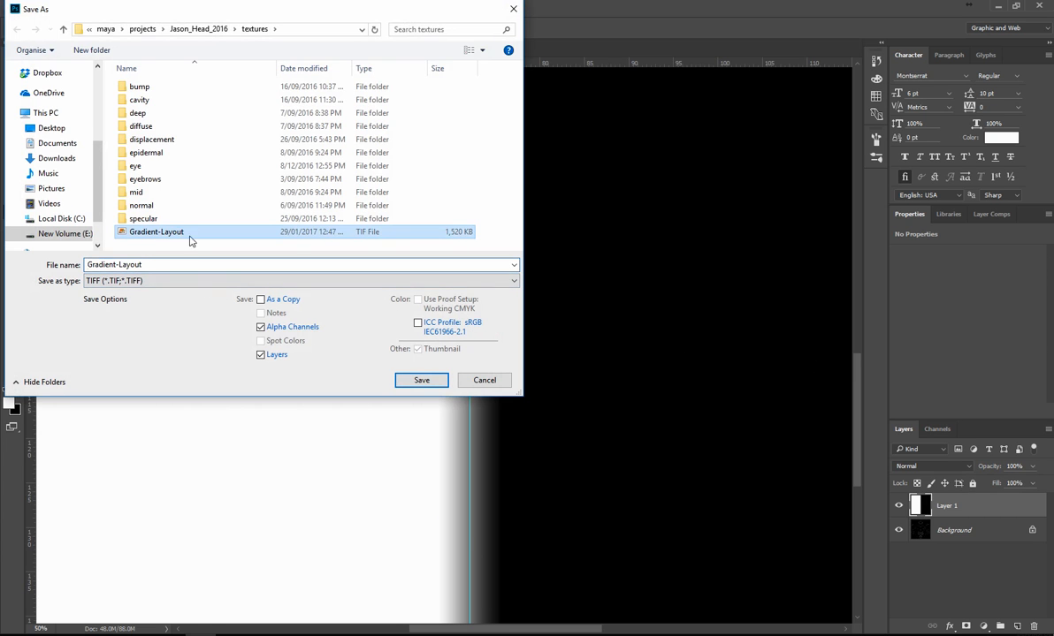
left_click(431, 382)
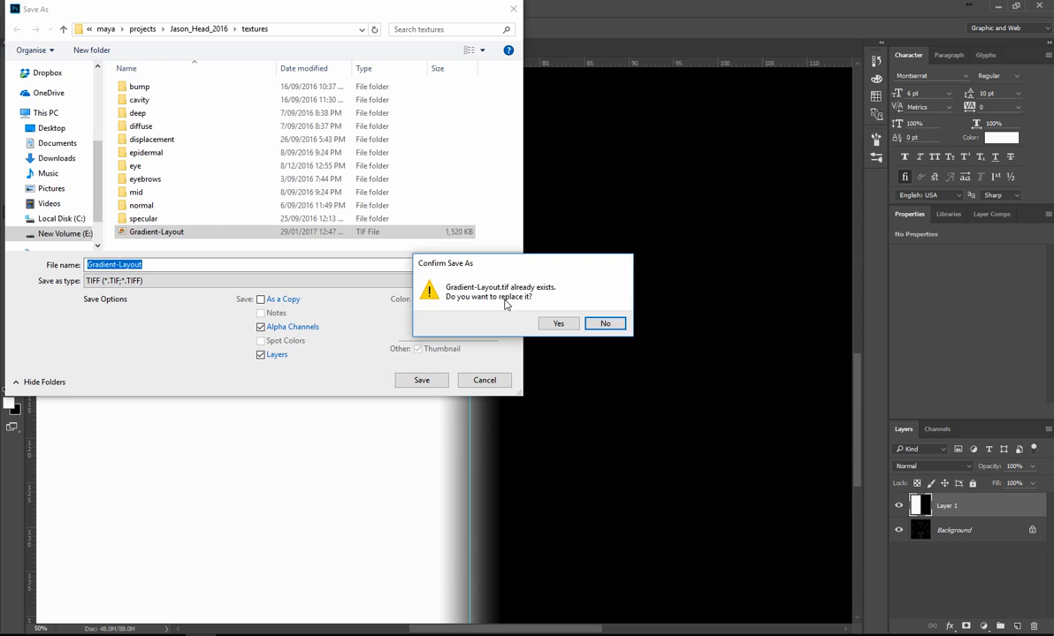
left_click(558, 324)
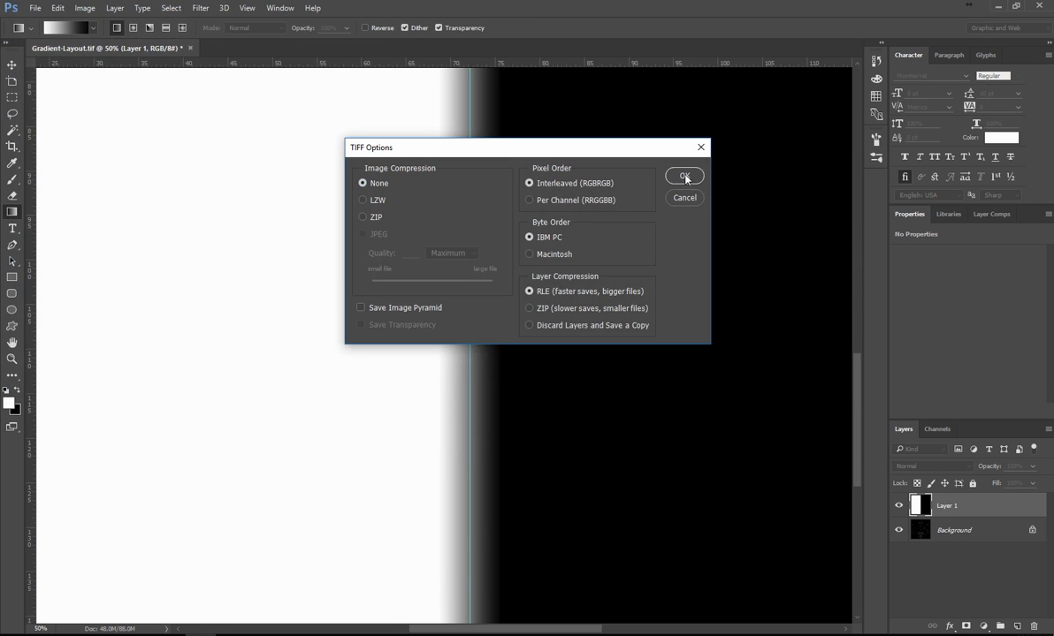
left_click(684, 175)
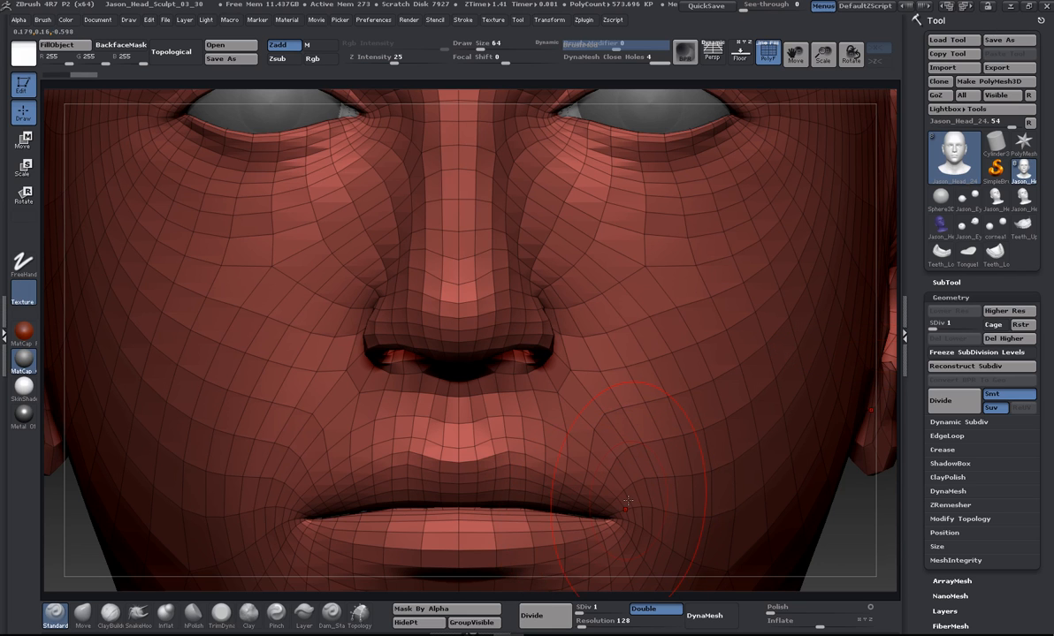
Turn off the polygon wireframe on the head in ZBrush and frame the whole head from the front.
mouse_move(883, 566)
left_mouse_down()
mouse_move(796, 540)
mouse_move(878, 578)
left_mouse_up()
key("f")
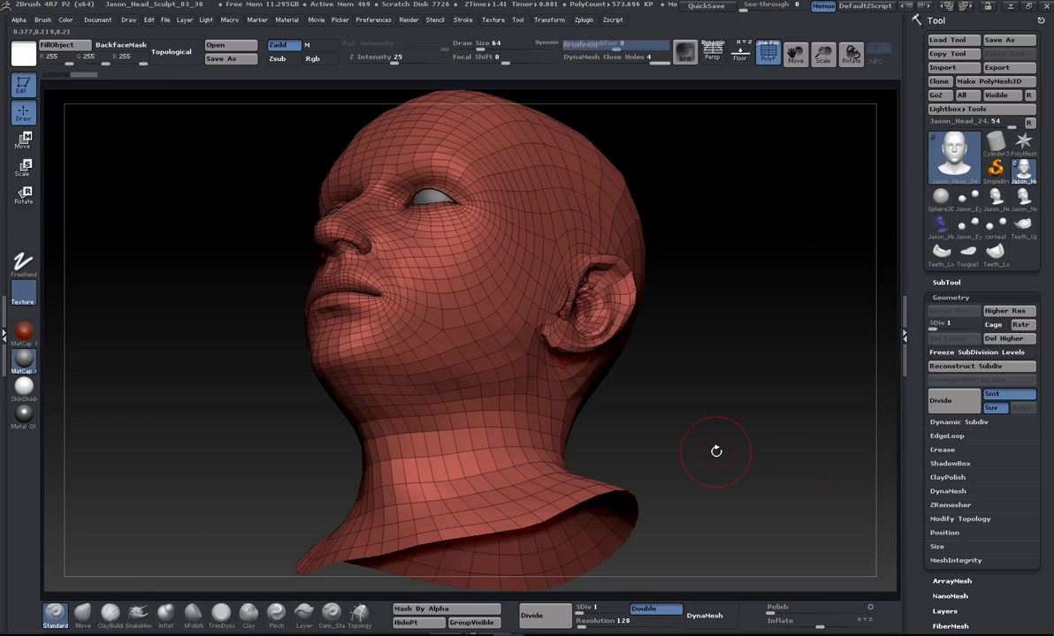
left_click_drag(716, 452, 708, 450, "shift")
left_click(769, 53)
left_click_drag(725, 283, 779, 267, "alt")
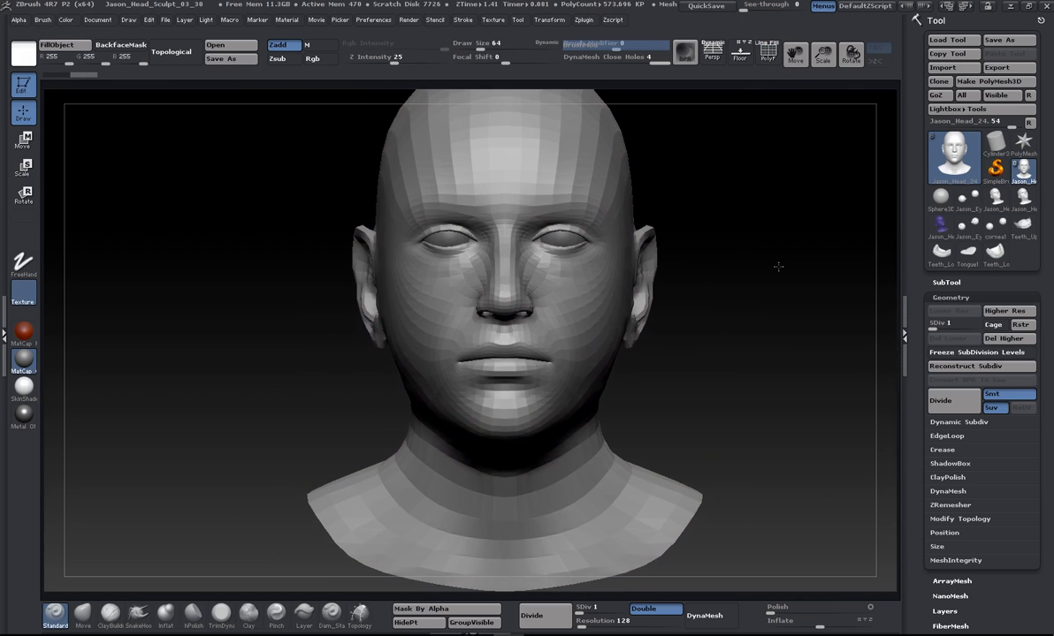
left_click(601, 380)
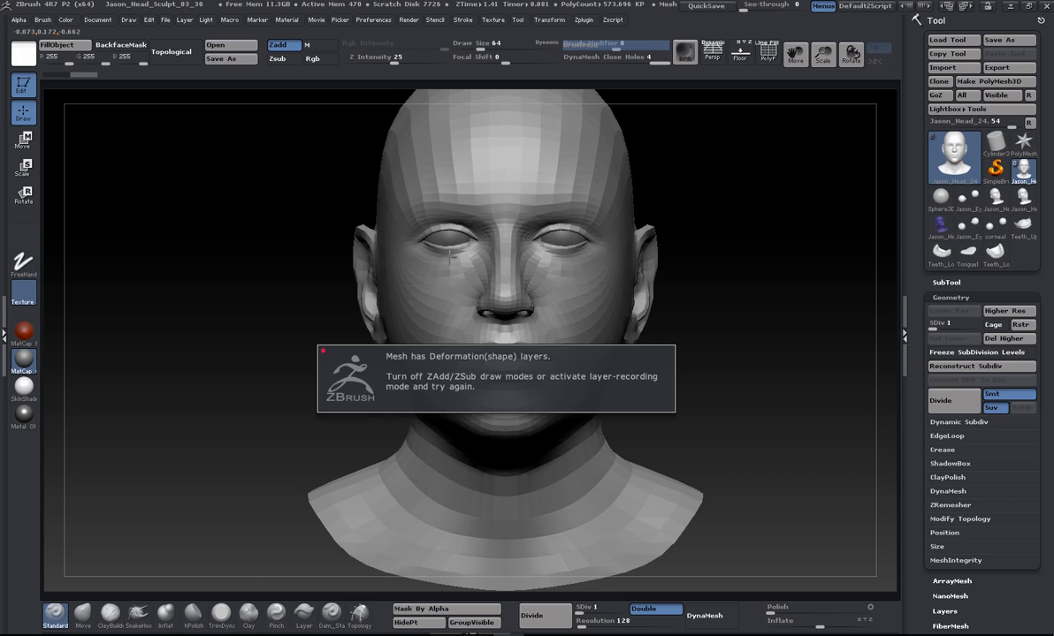
left_click_drag(793, 393, 717, 387, "alt")
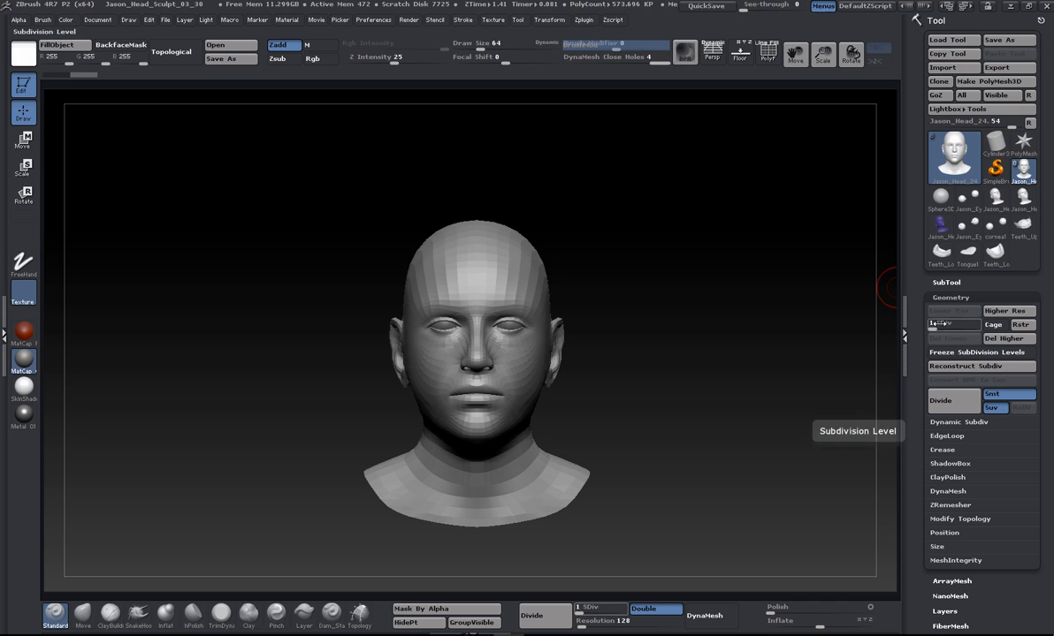
Import Jason_Head_30_Level_01_Gradient_UV from the data folder onto the level 1 head mesh and raise its subdivision level to 7.
left_click(954, 70)
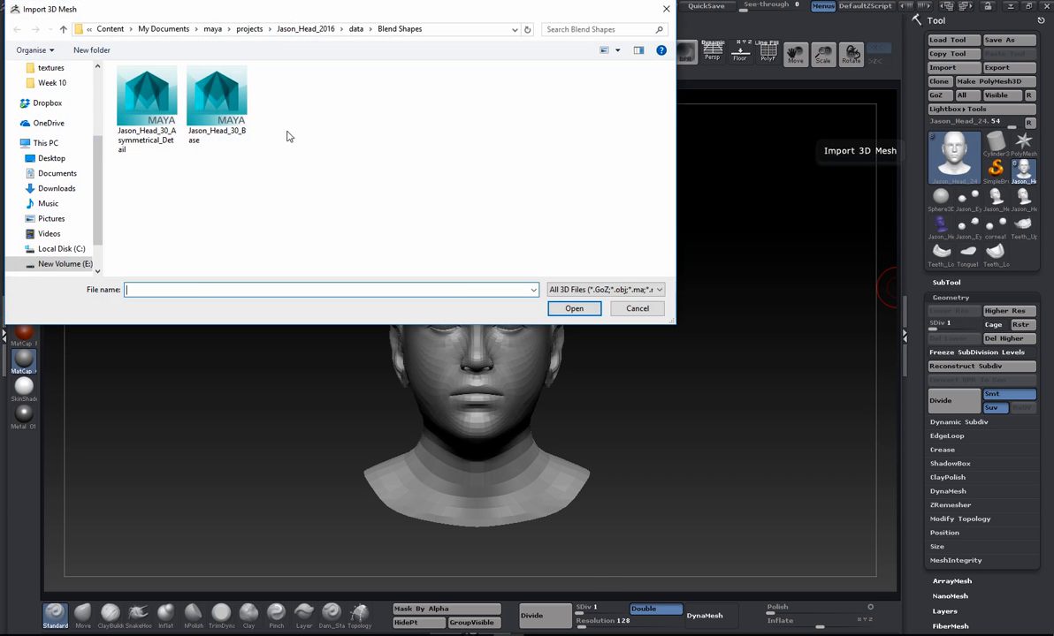
left_click(355, 29)
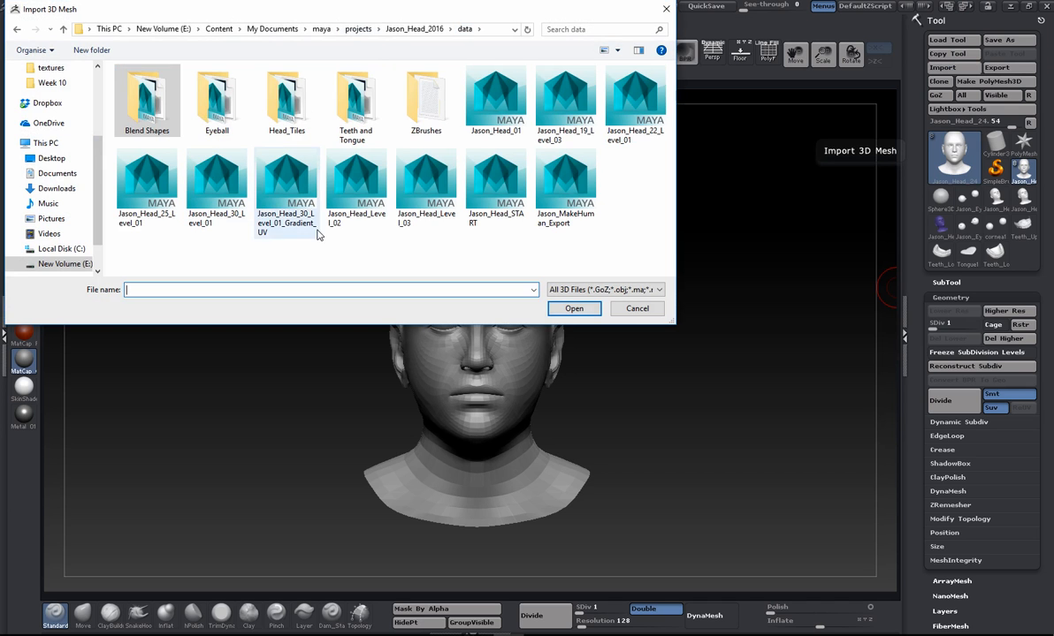
double_click(287, 193)
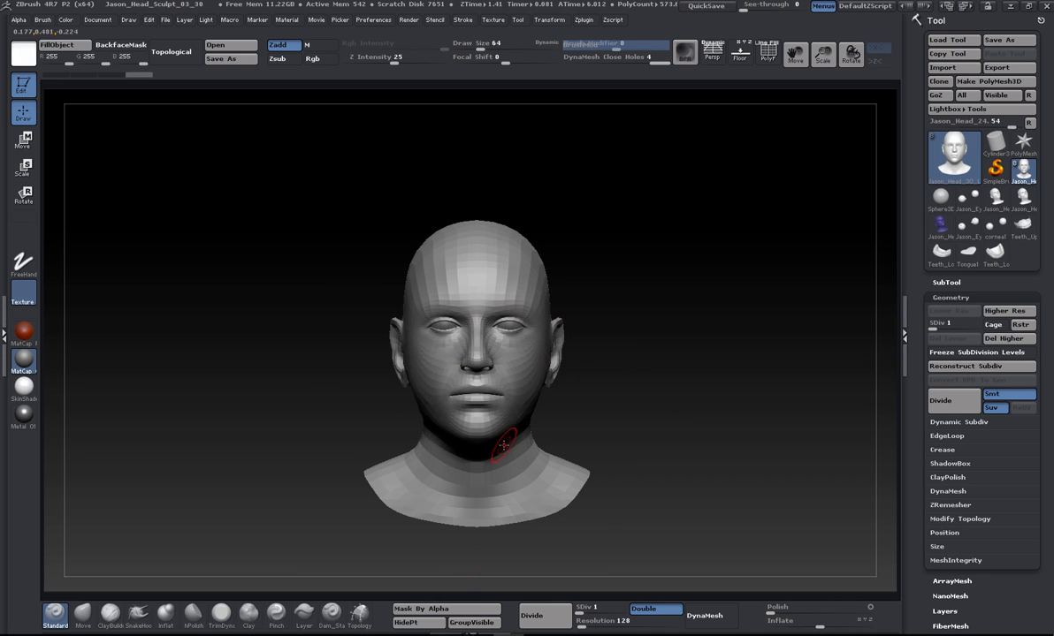
left_click_drag(654, 398, 694, 427, "alt")
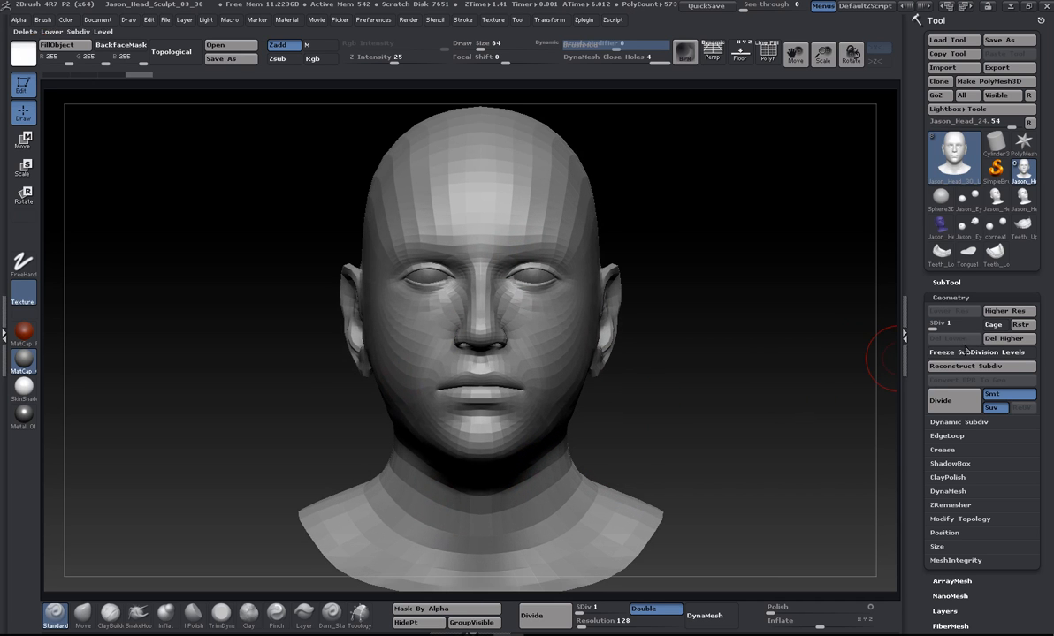
key("ctrl+d")
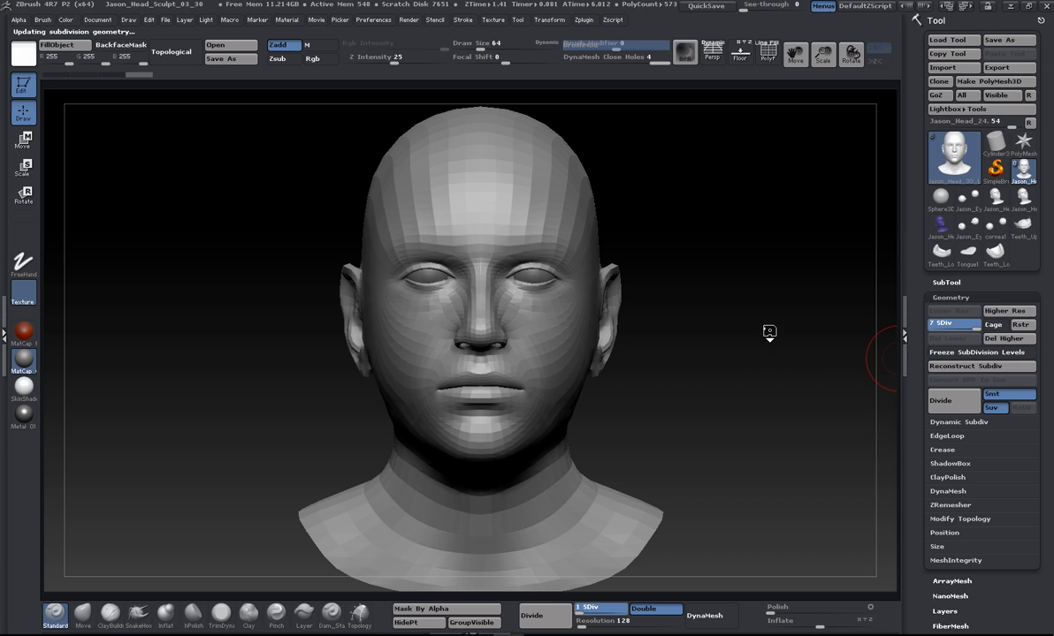
Activate the Upper Lip Up layer of the head in record mode and frame the face.
left_click(944, 611)
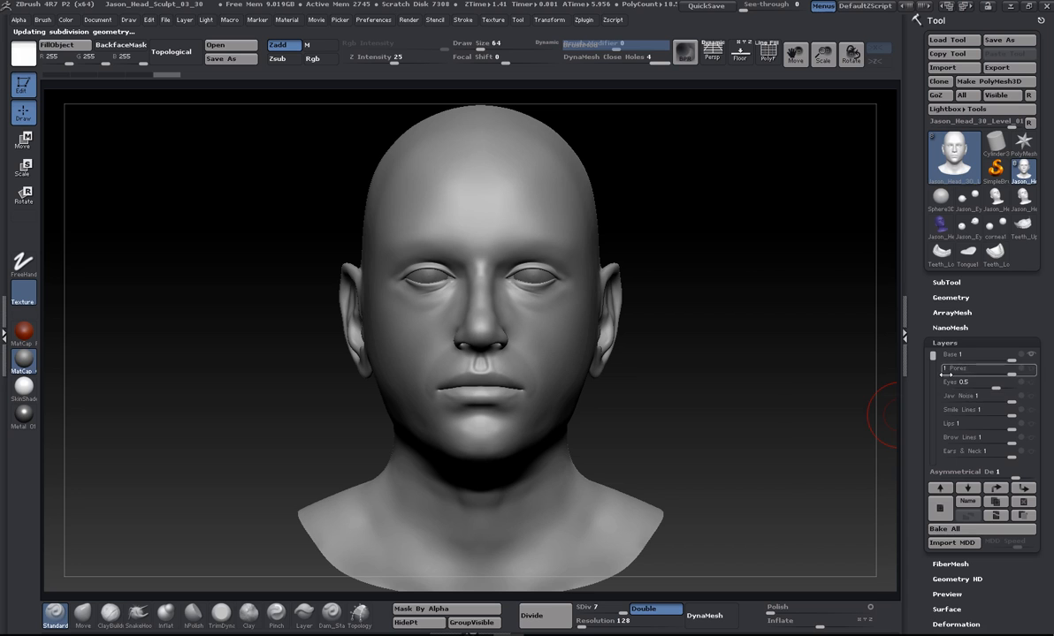
left_click_drag(933, 355, 933, 400)
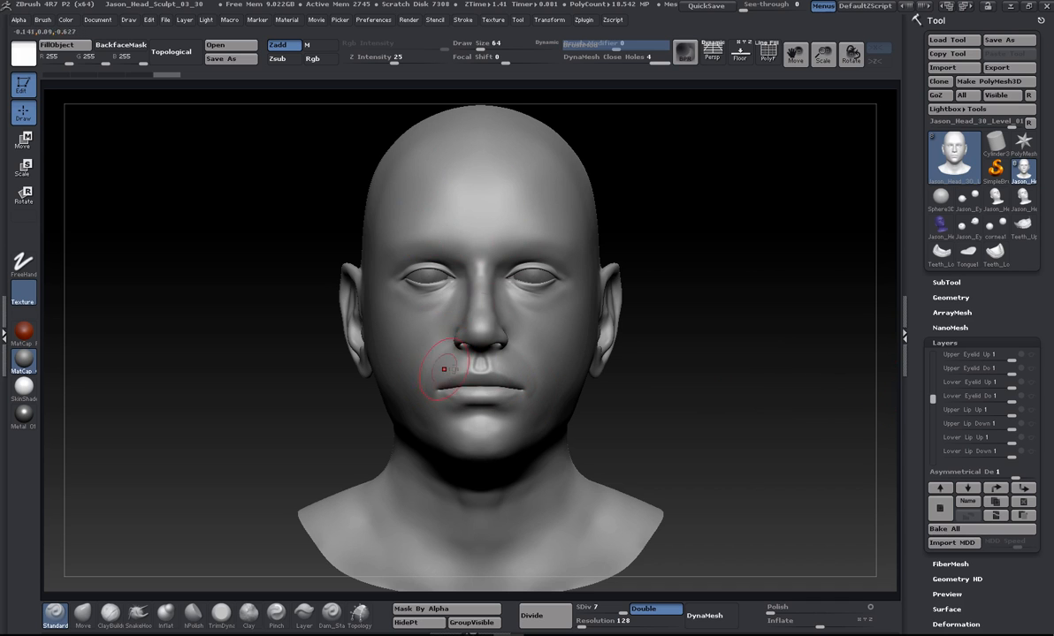
left_click_drag(932, 399, 933, 403)
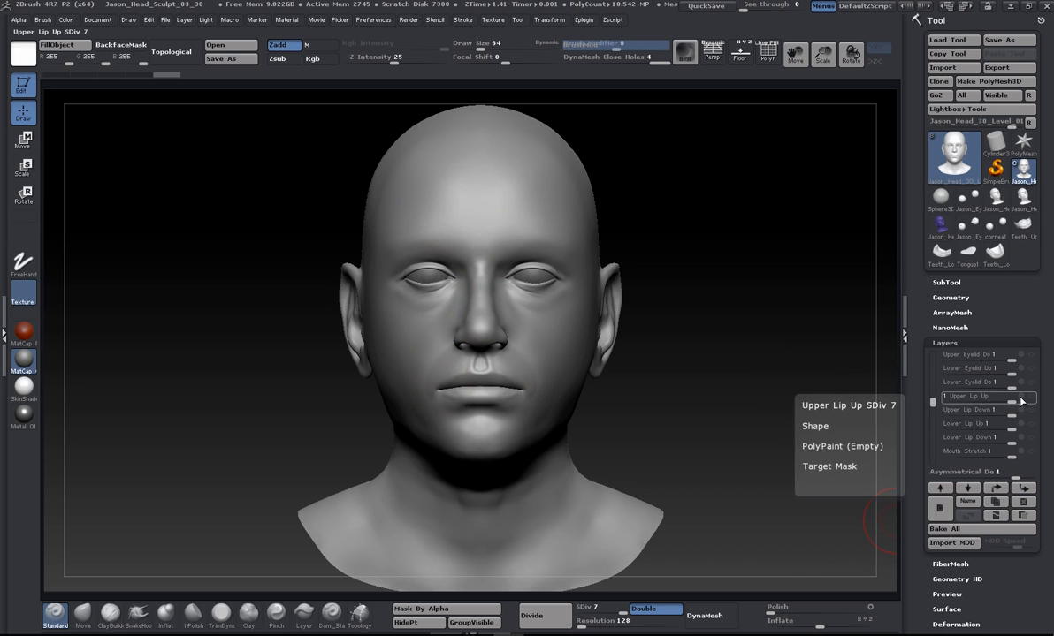
left_click(1019, 397)
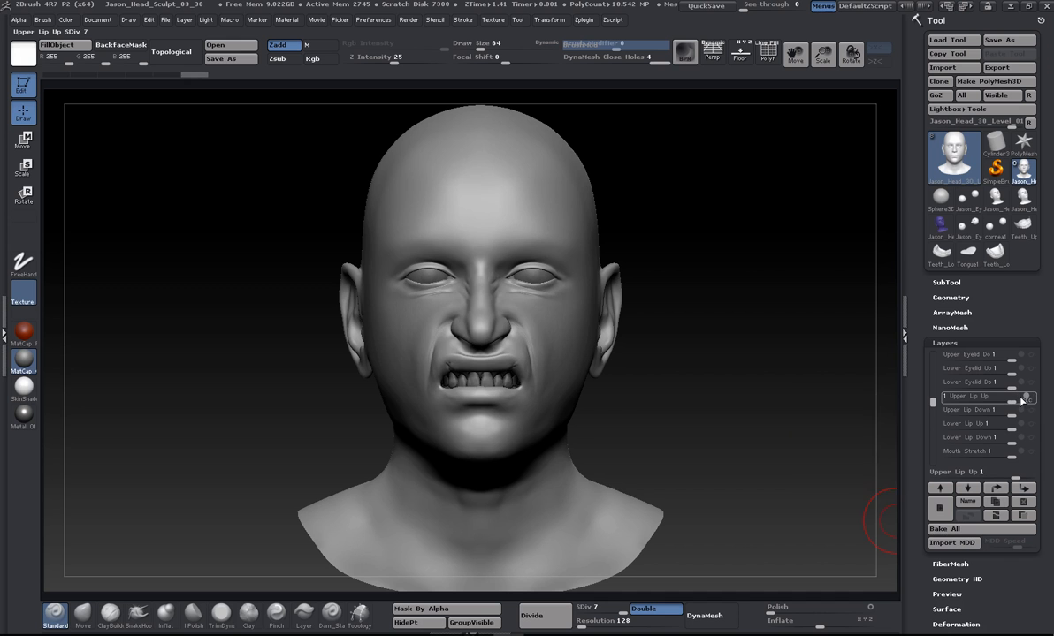
left_click_drag(739, 421, 757, 452, "alt")
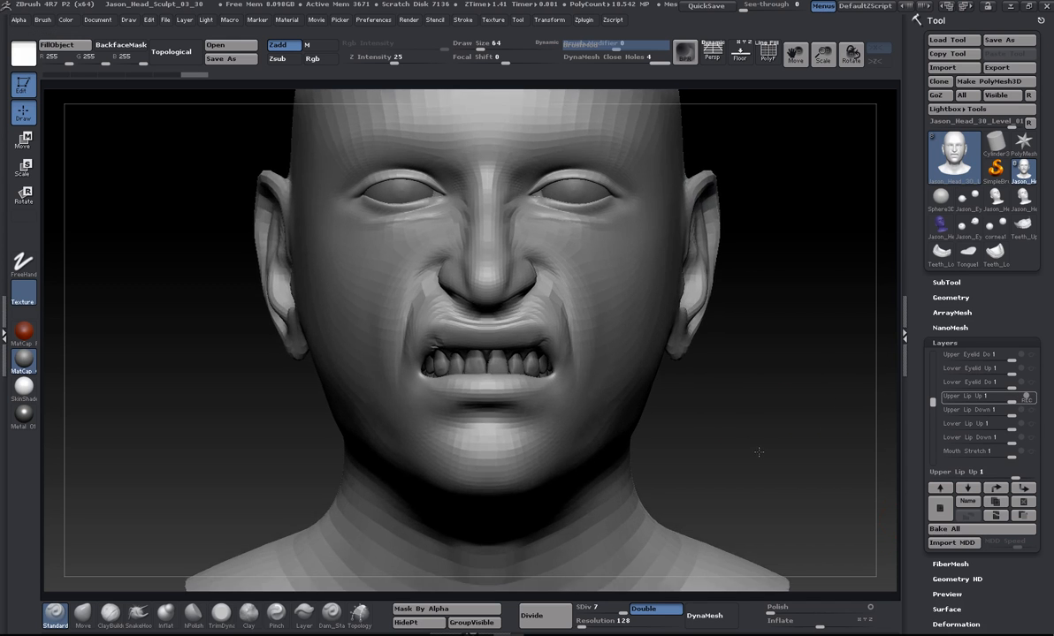
left_click_drag(838, 421, 822, 479, "alt")
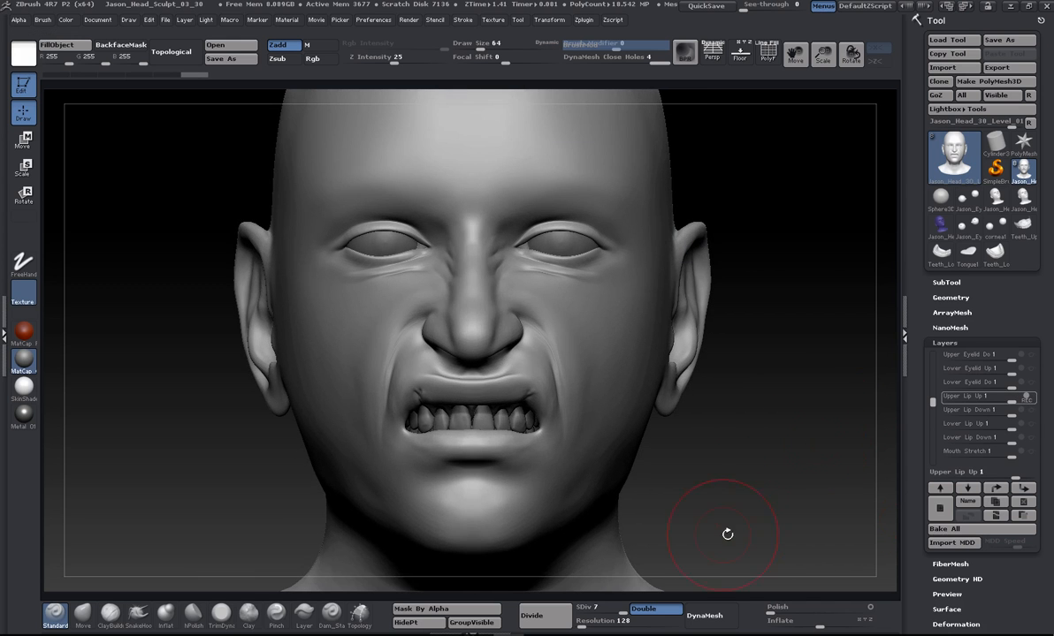
Import the Gradient-Layout TIFF from the project's textures folder as an alpha and check its thumbnail.
left_click(16, 20)
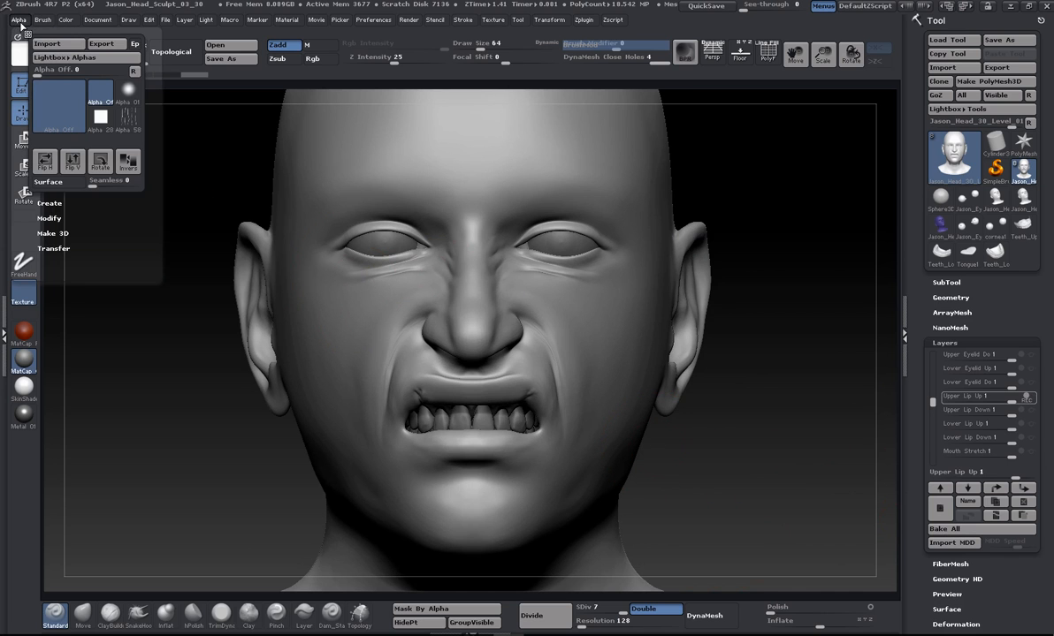
left_click(47, 43)
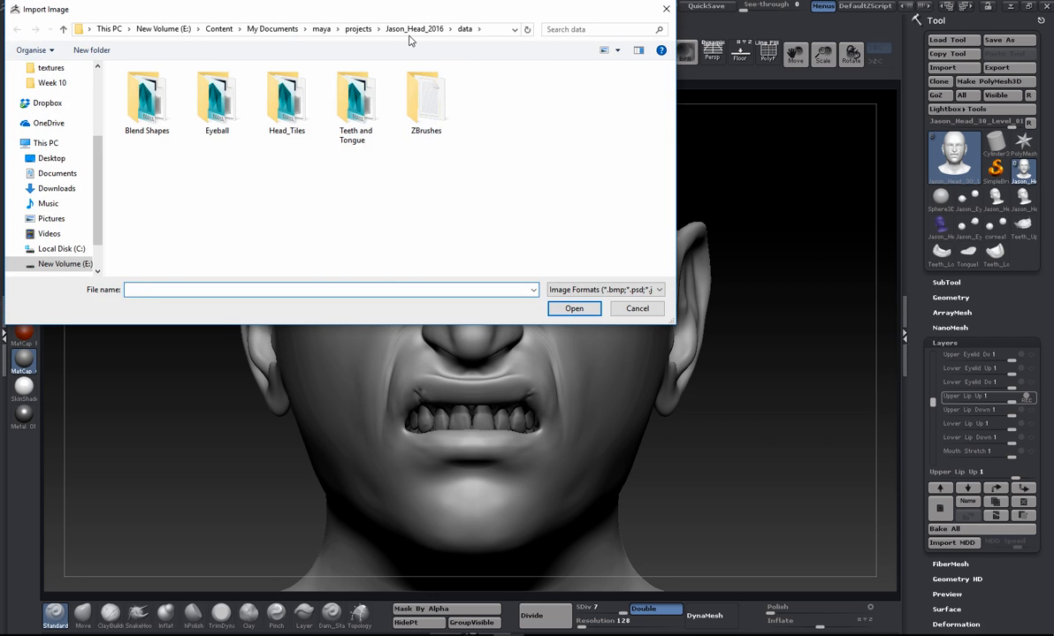
left_click(412, 29)
left_click(196, 260)
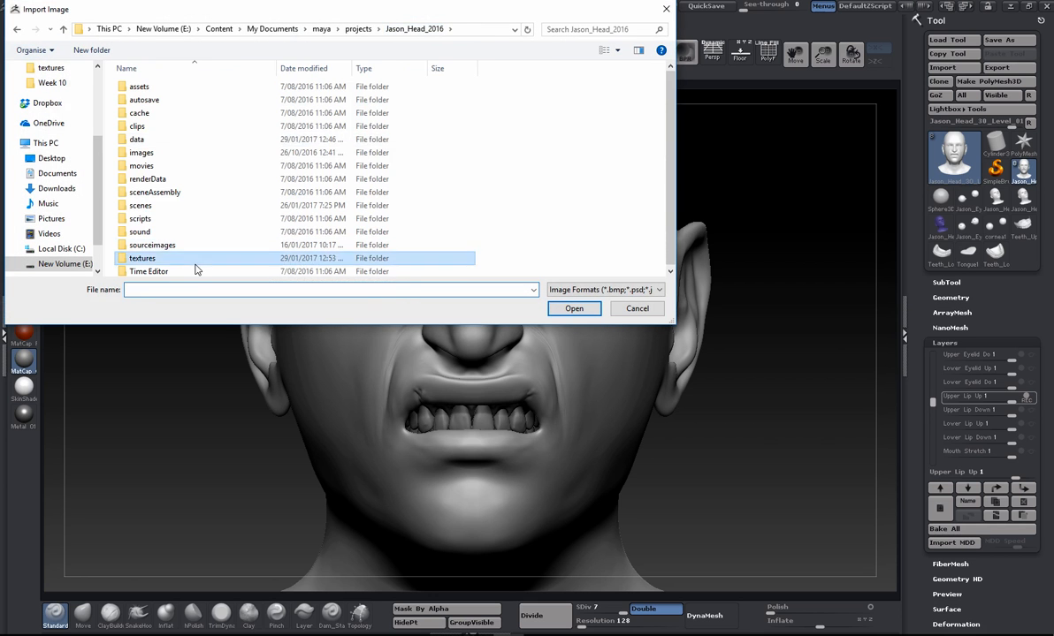
double_click(195, 258)
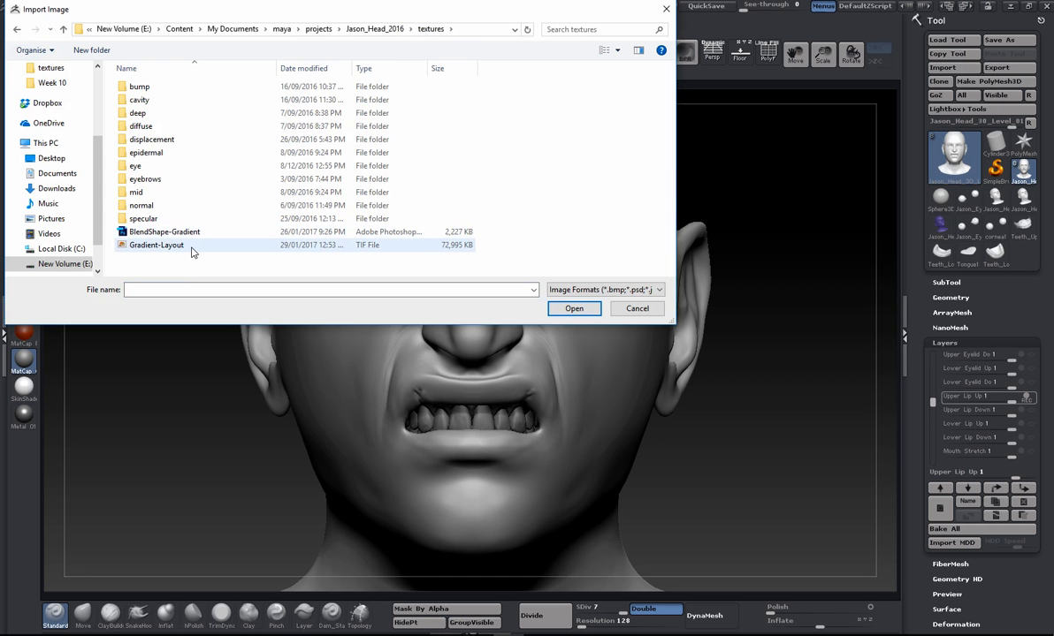
left_click(193, 248)
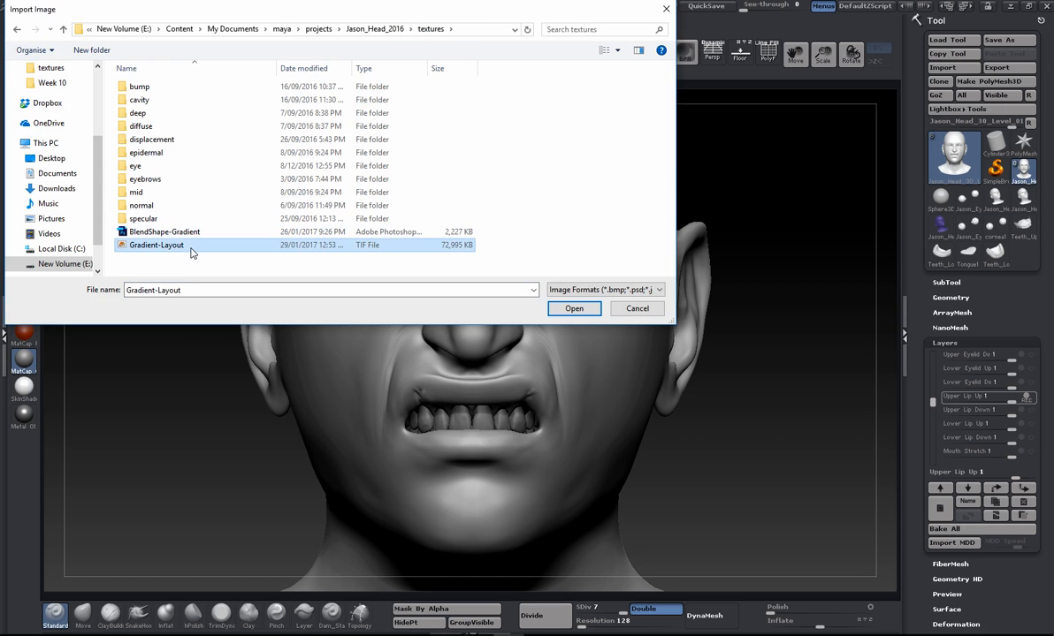
double_click(191, 251)
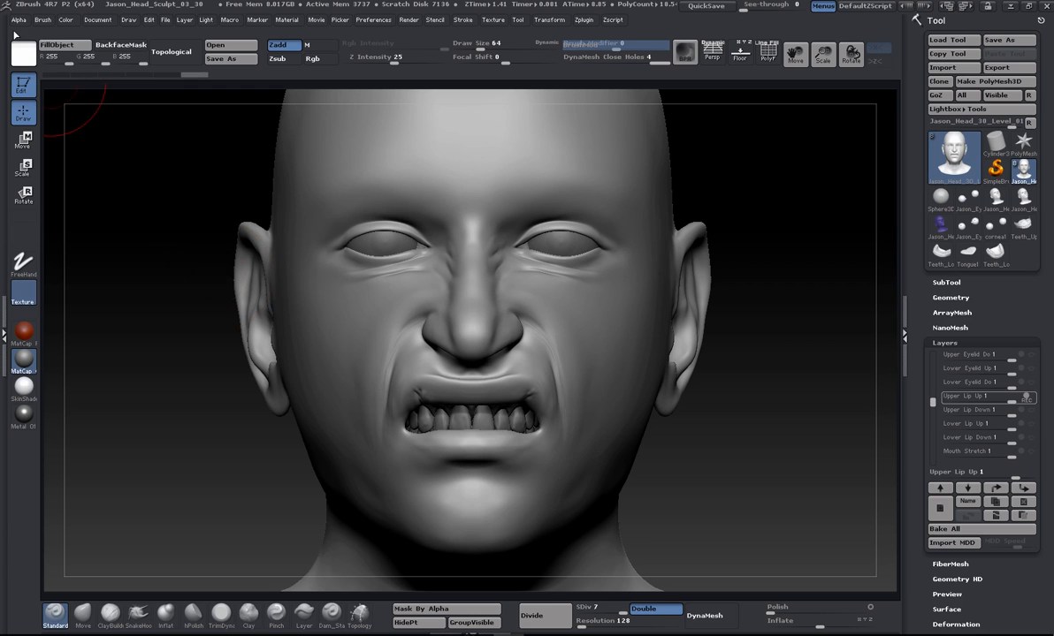
left_click(18, 21)
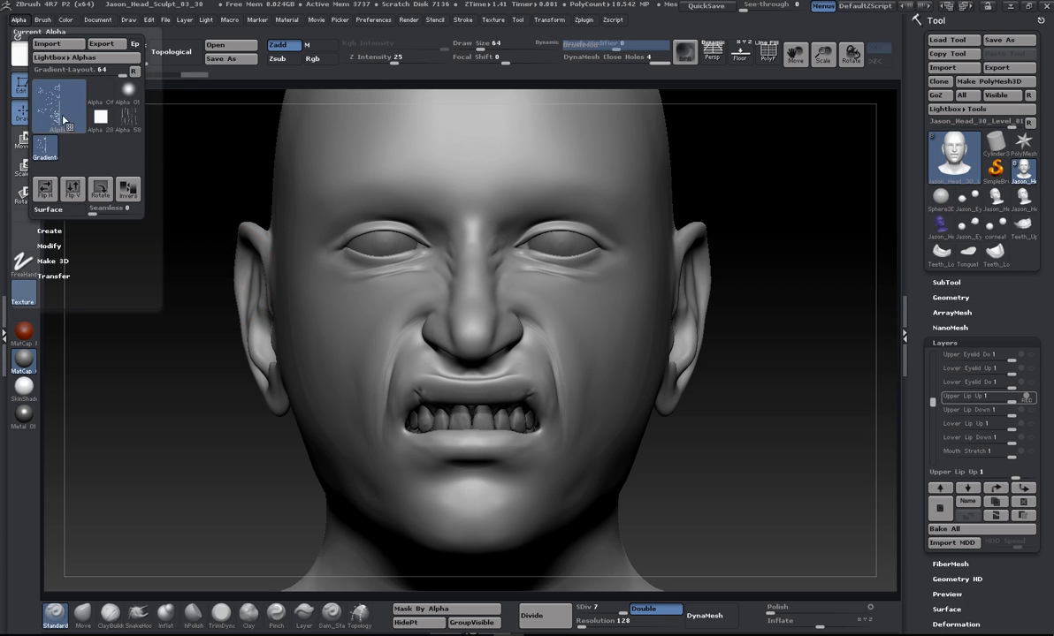
mouse_move(49, 109)
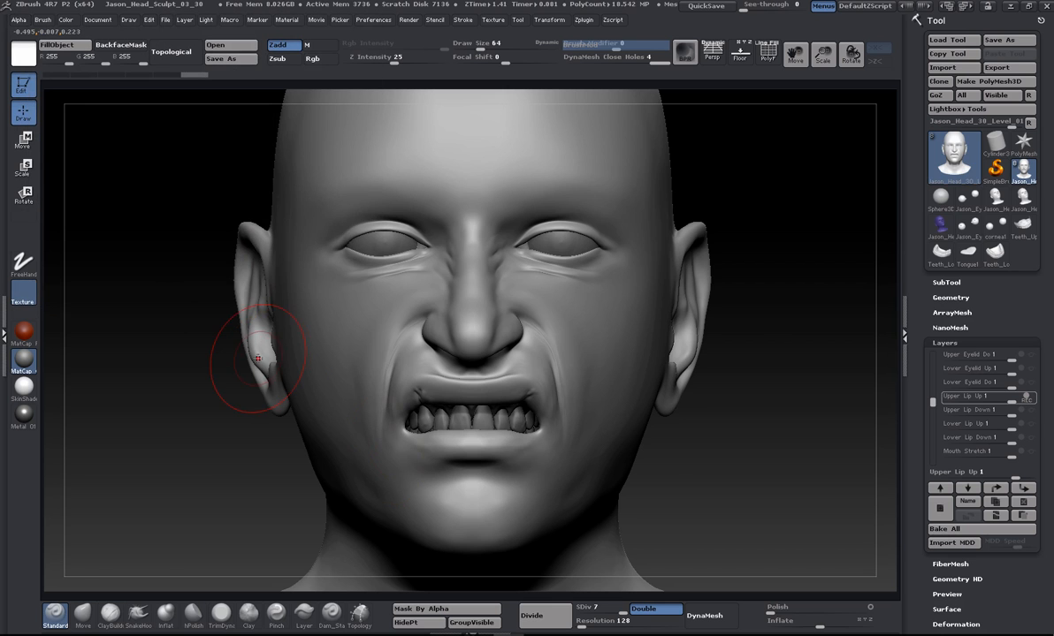
Switch to Photoshop and save the gradient image as a layered PSD over BlendShape-Gradient in the textures folder, with Maximize Compatibility on.
key("alt+Tab")
left_click(588, 274)
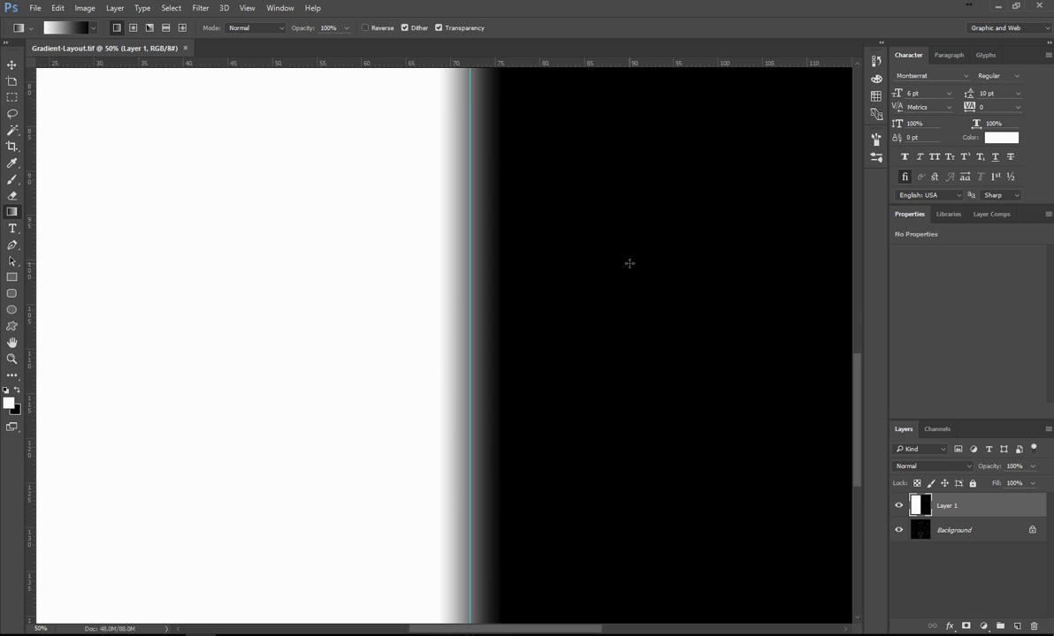
left_click(35, 8)
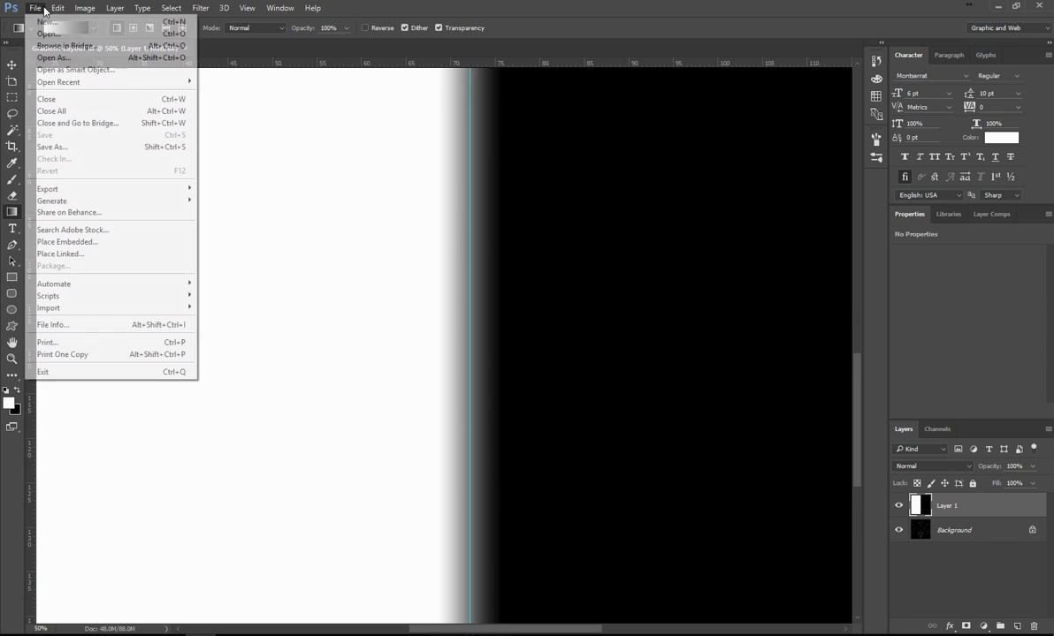
left_click(103, 152)
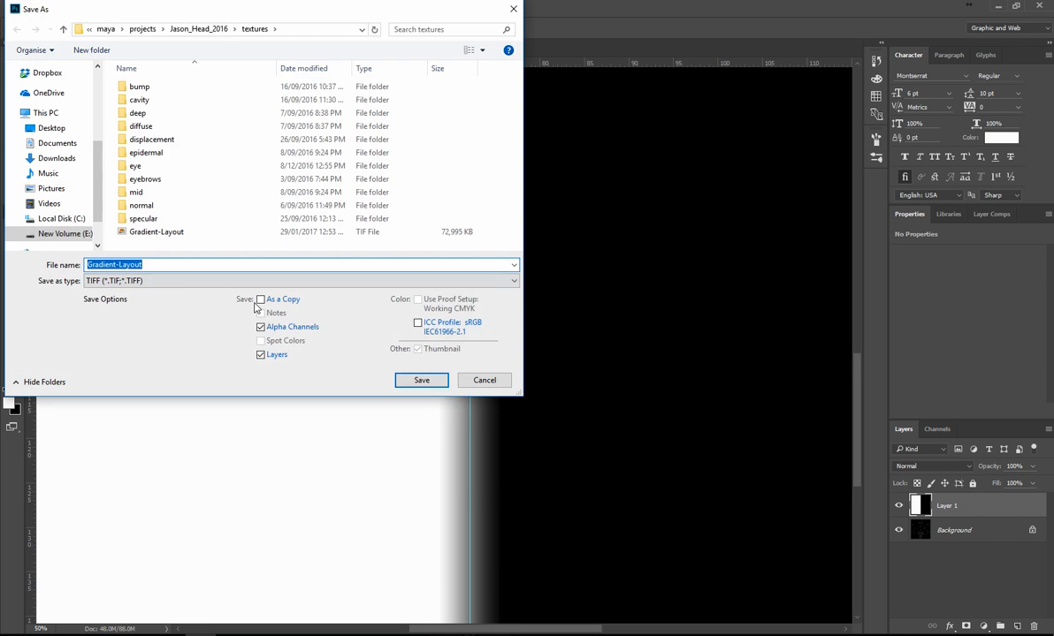
left_click(181, 280)
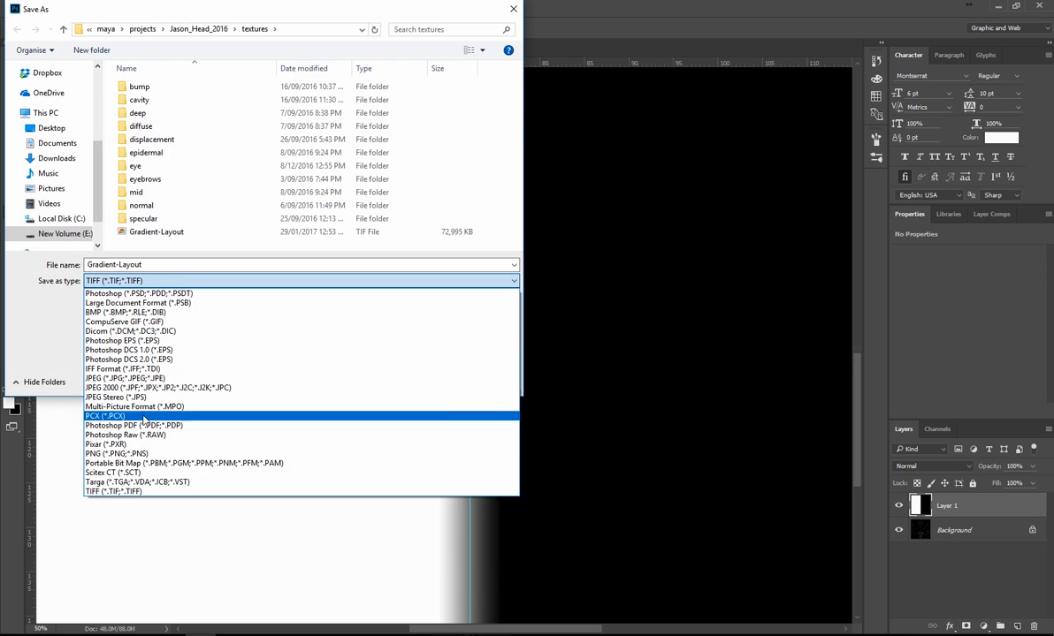
left_click(164, 301)
left_click(162, 232)
left_click(421, 380)
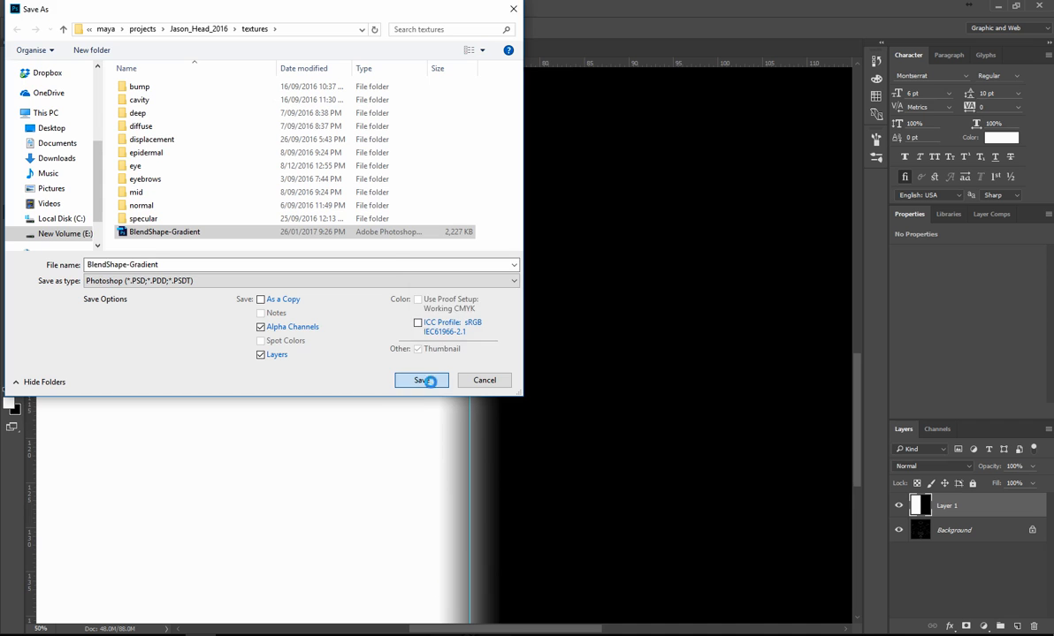
left_click(558, 324)
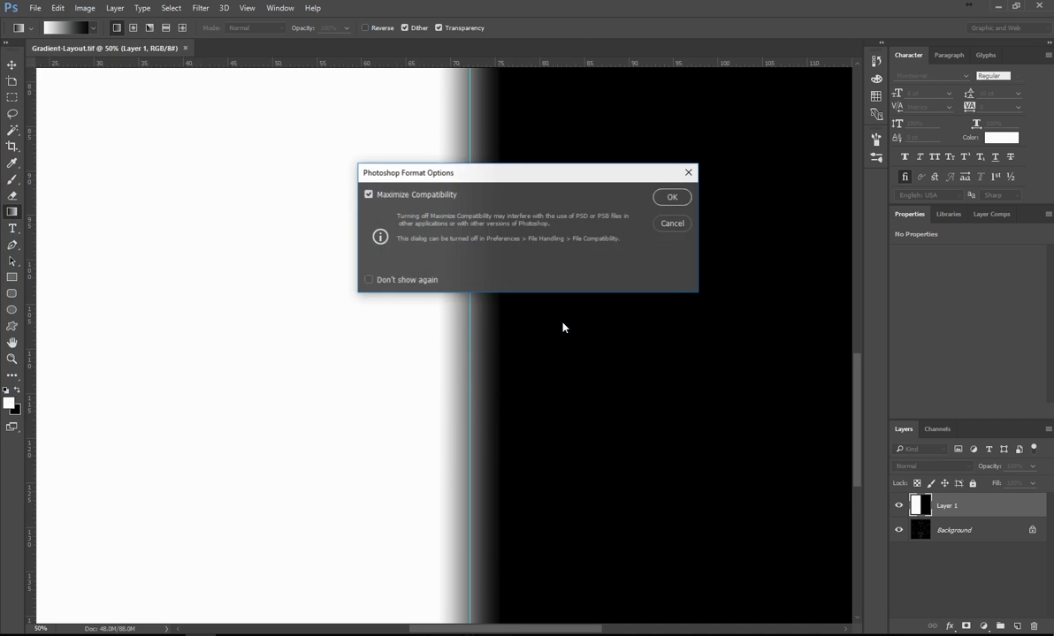
left_click(676, 199)
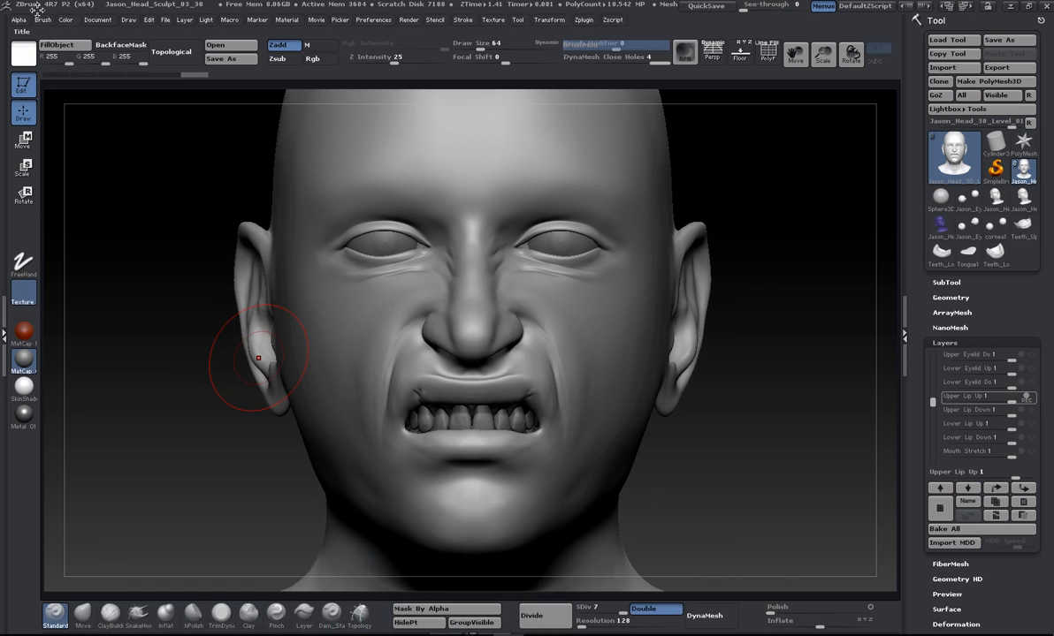
Return to ZBrush and import BlendShape-Gradient from the textures folder as the current alpha.
left_click(18, 19)
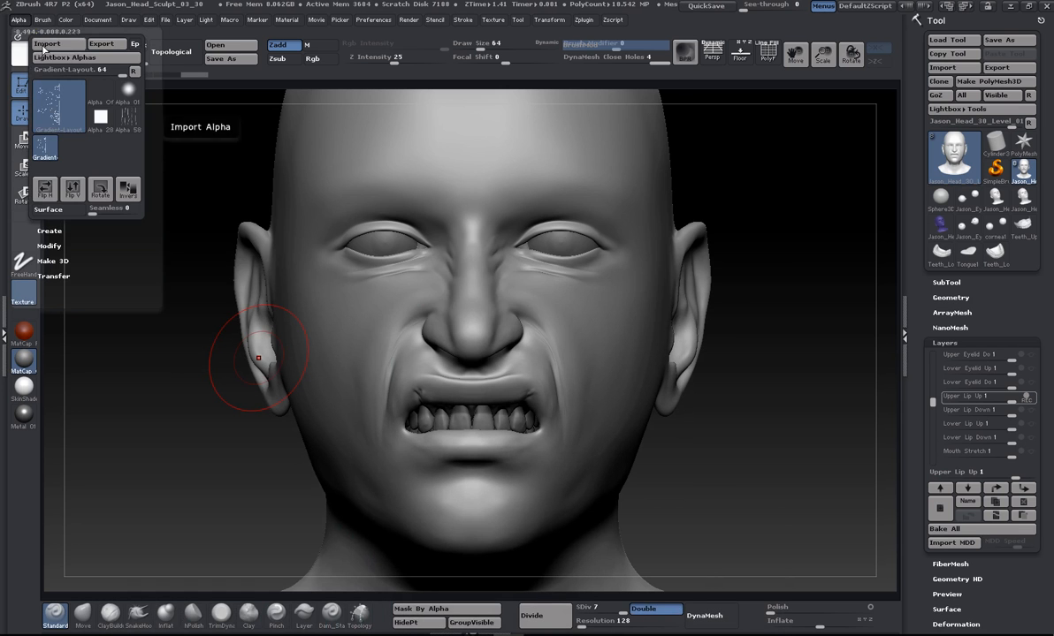
left_click(47, 43)
double_click(161, 232)
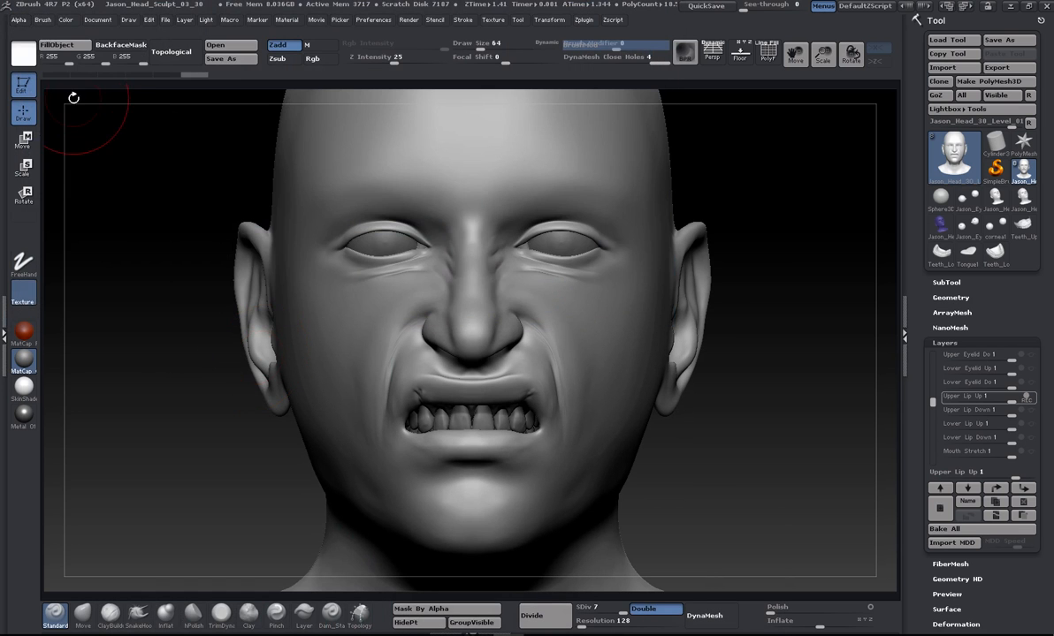
left_click(18, 19)
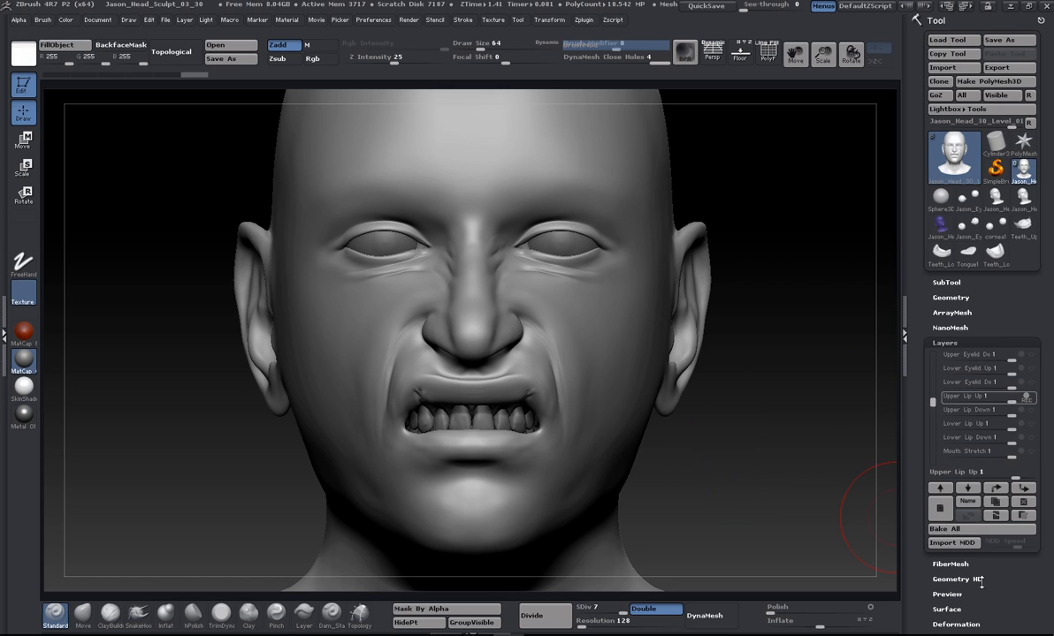
Mask the head by the BlendShape-Gradient alpha at subdivision level 7, and clear the mask again.
scroll(1025, 544, "down", 2)
scroll(1025, 544, "down", 5)
left_click(946, 336)
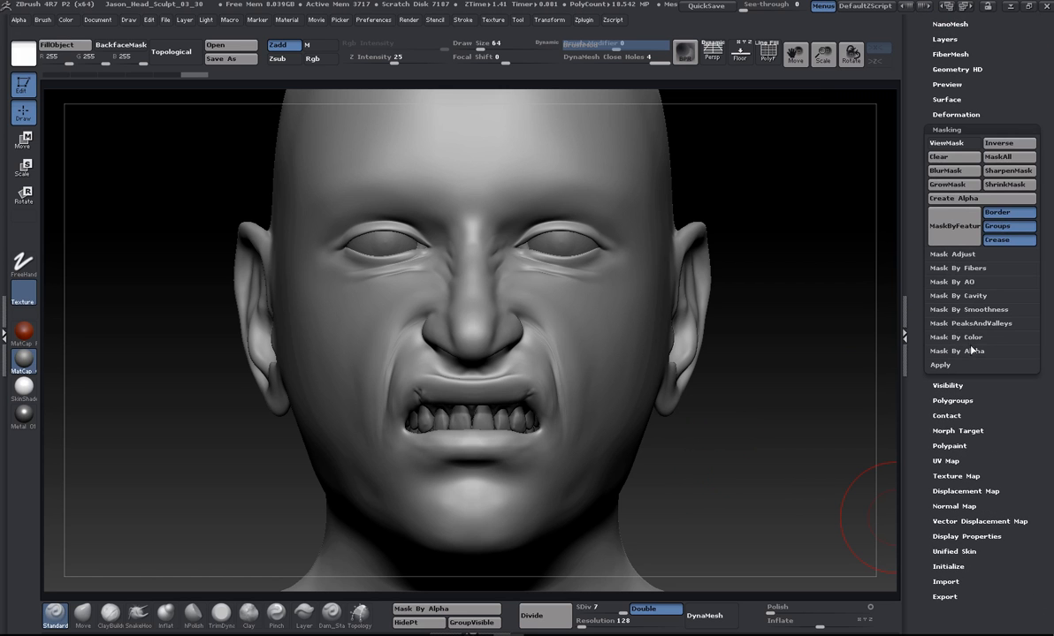
left_click(967, 352)
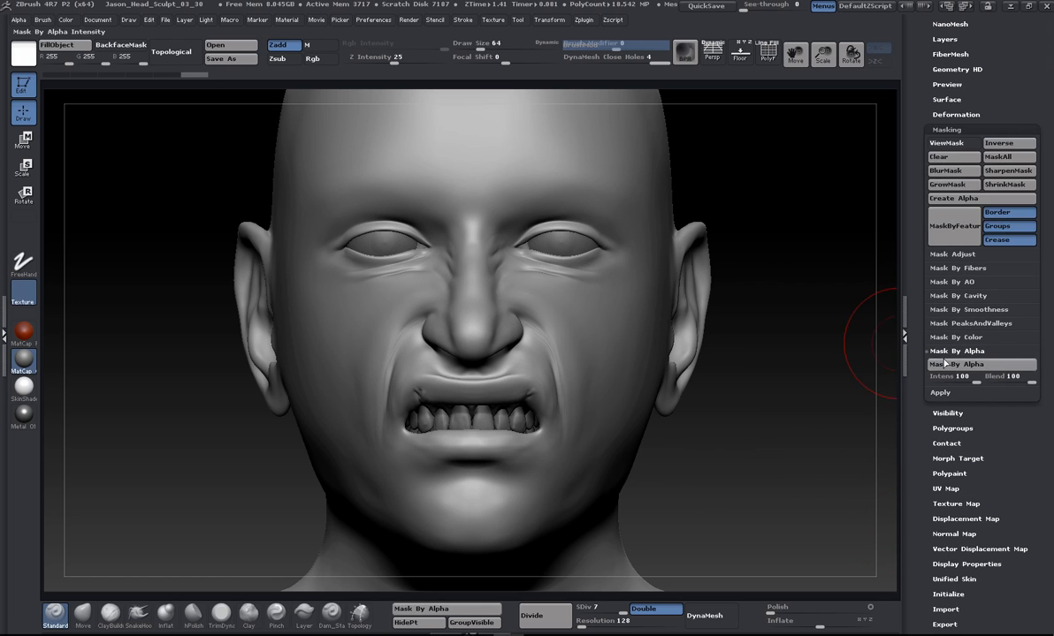
left_click(19, 19)
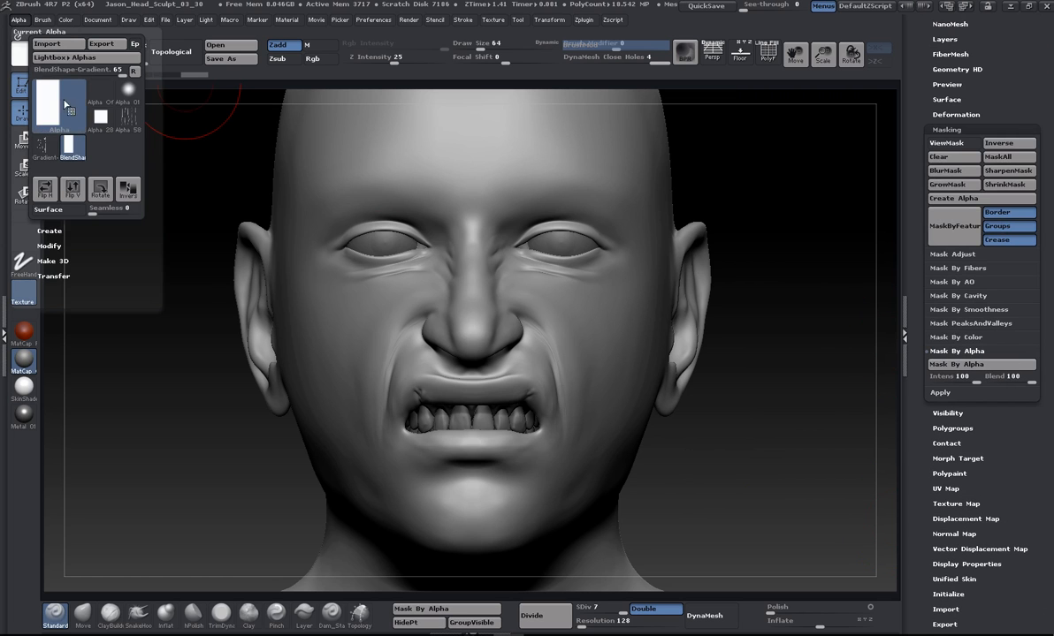
mouse_move(74, 115)
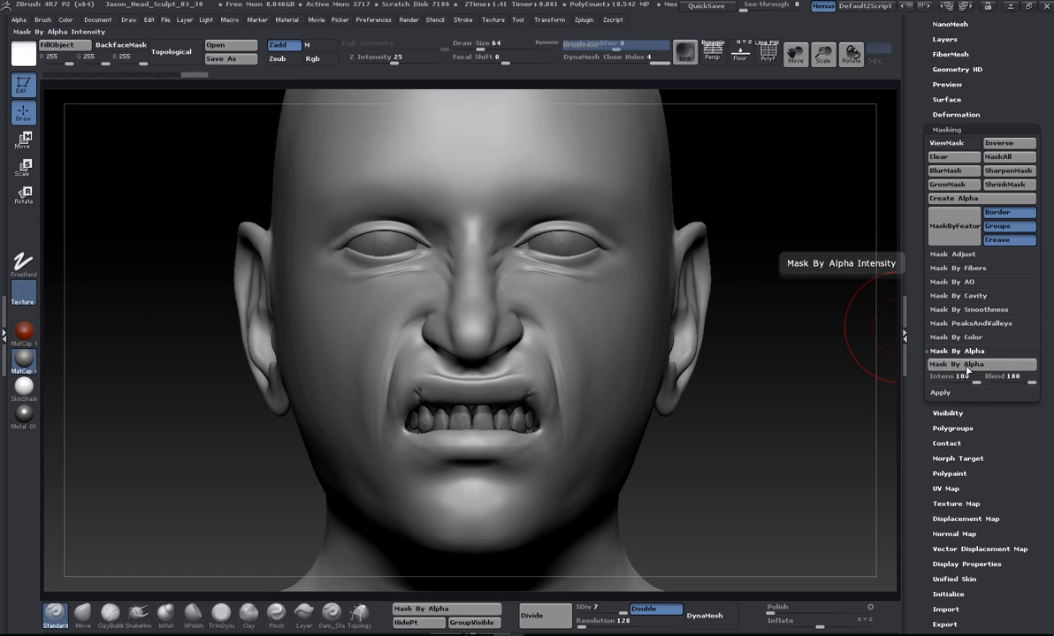
left_click(469, 613)
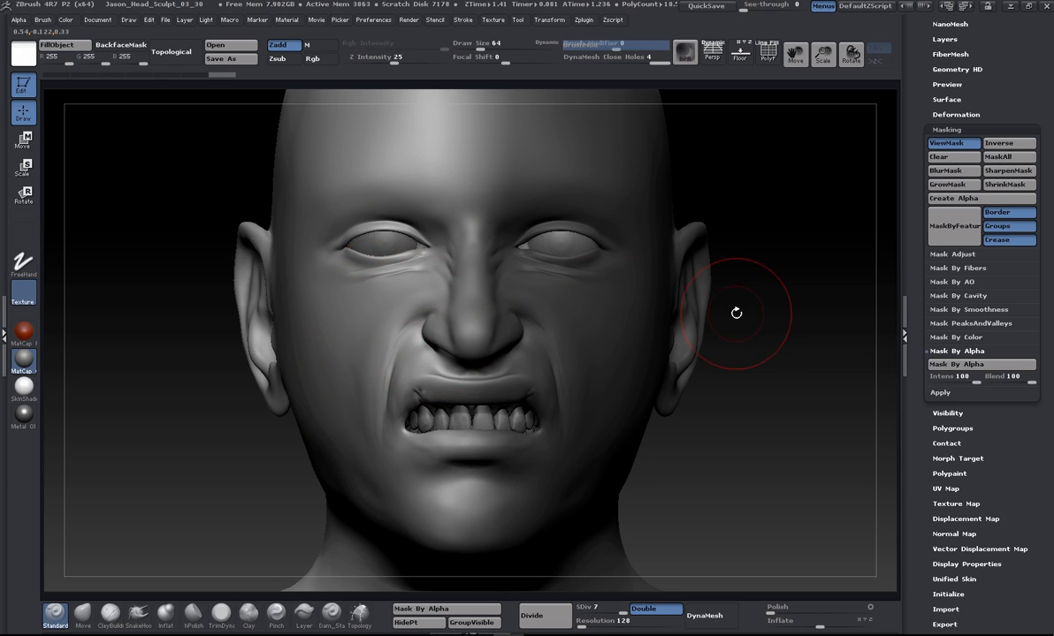
left_click_drag(783, 370, 876, 310)
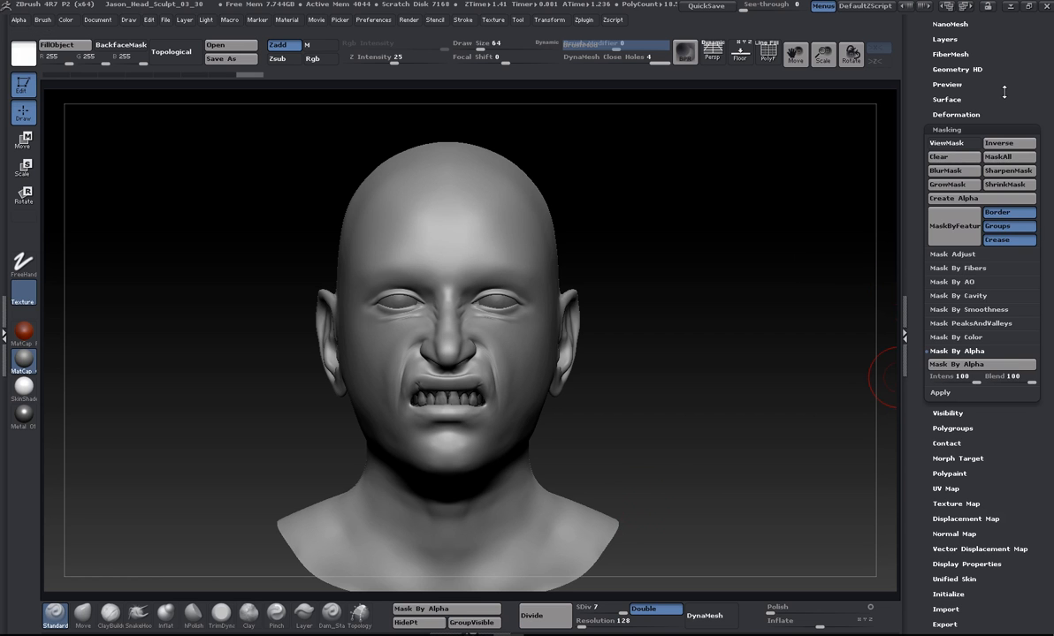
End recording on the Upper Lip Up layer and hide it so the head shows its neutral face.
scroll(997, 210, "up", 5)
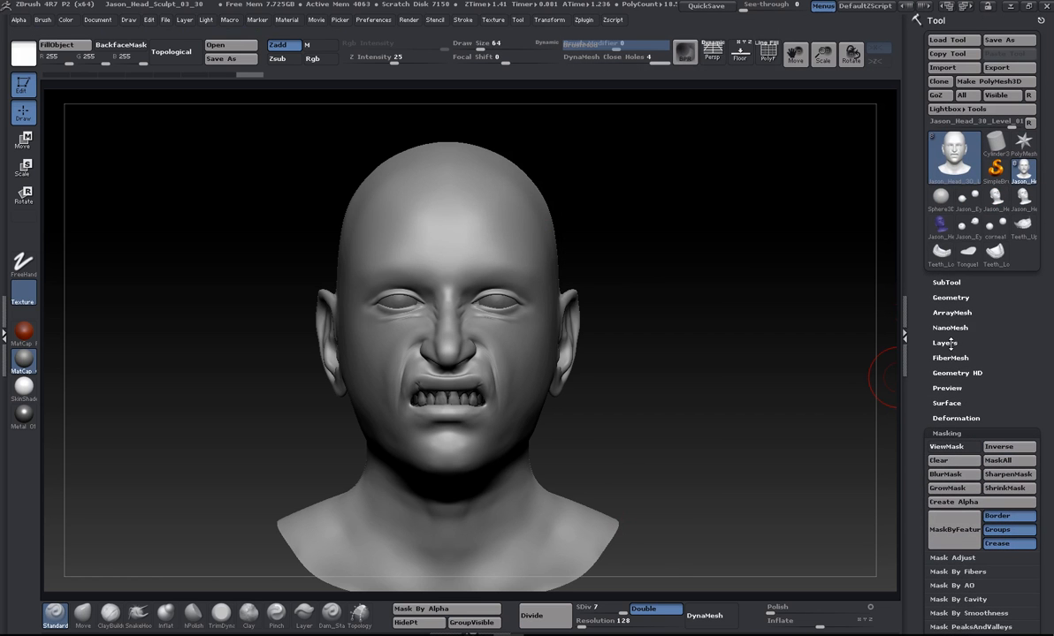
left_click(945, 343)
mouse_move(1021, 400)
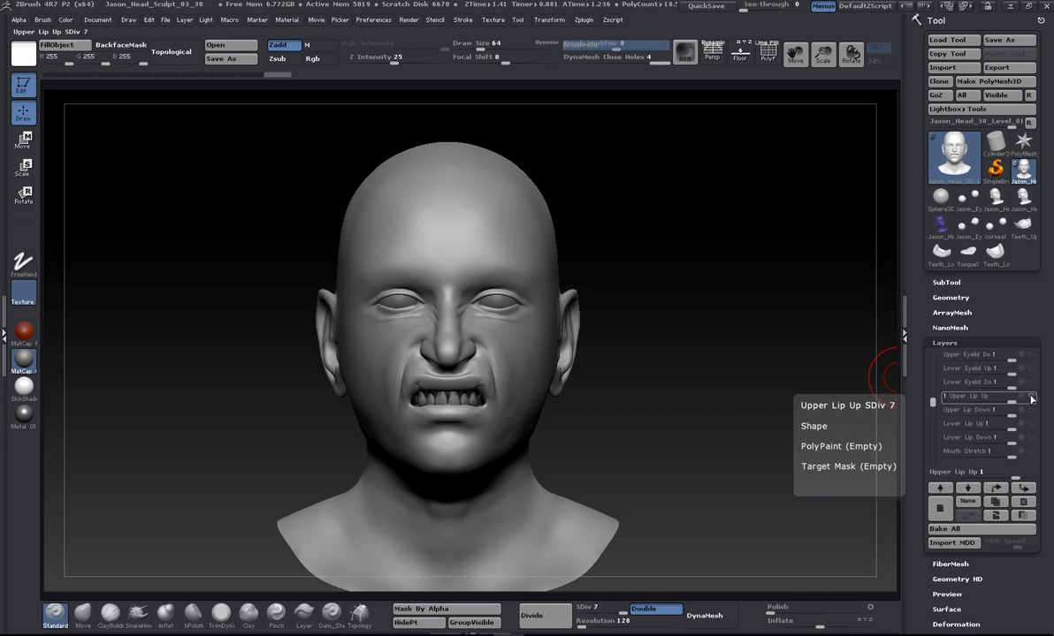
left_click(1031, 400)
left_click_drag(690, 357, 698, 305)
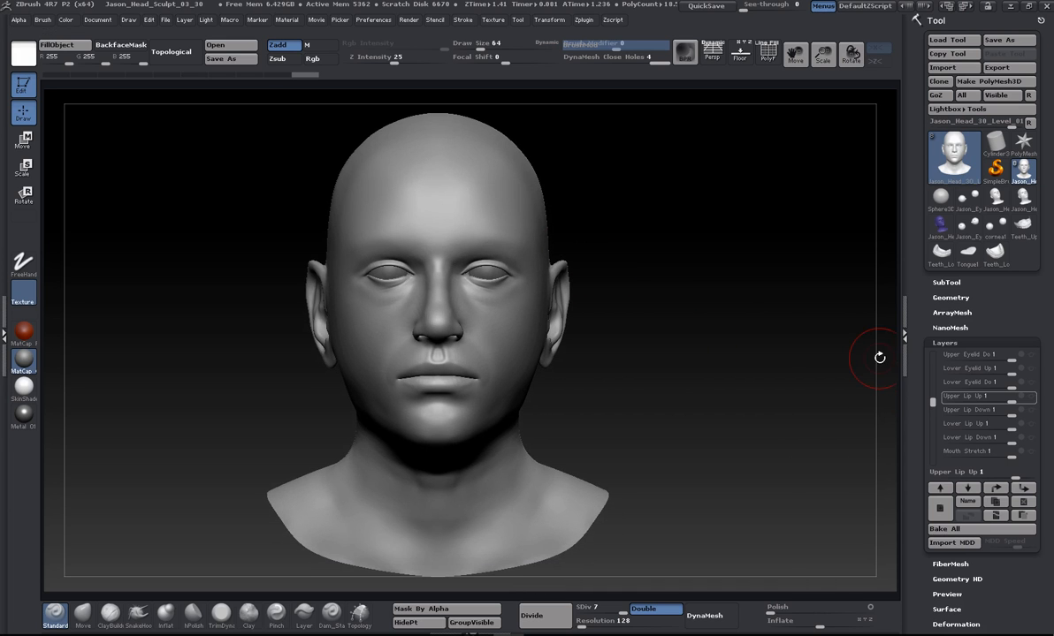
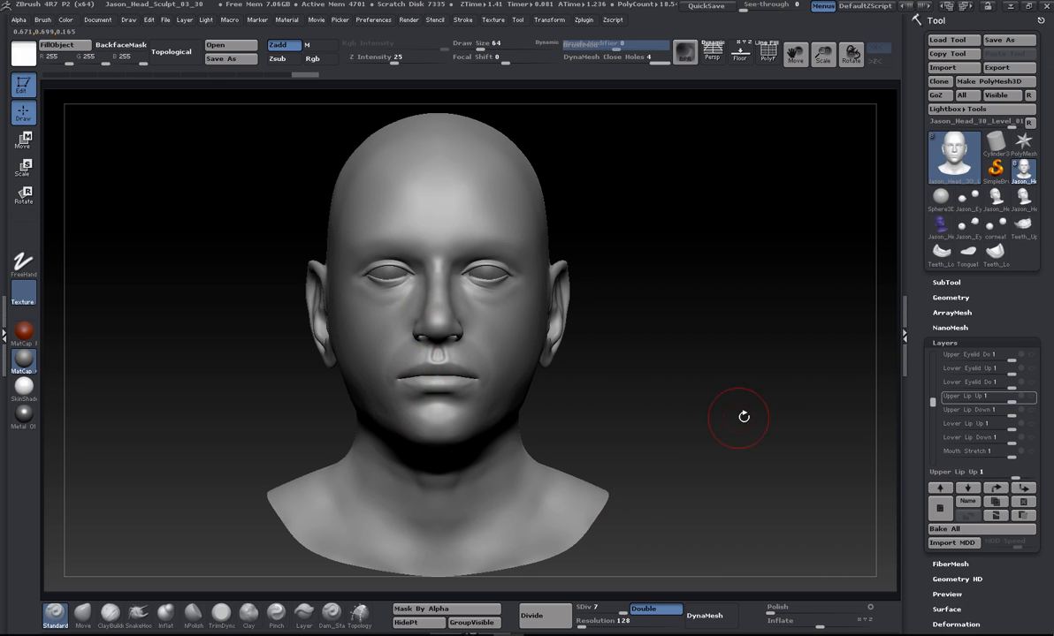
Lower the neutral head to subdivision level 3 and store it as the morph target.
left_click(951, 298)
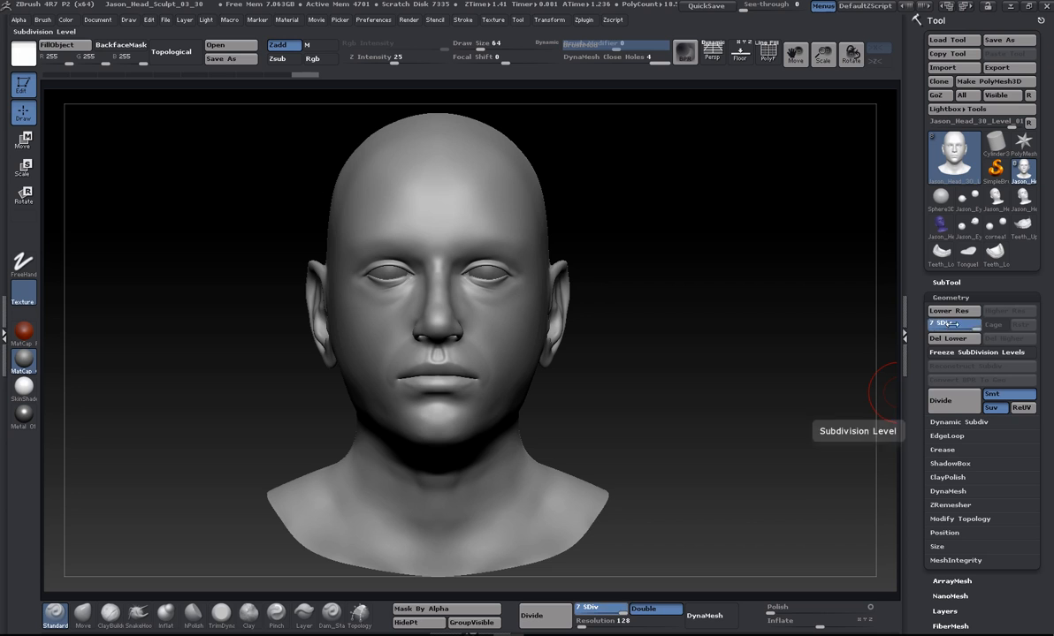
left_click_drag(732, 376, 727, 375)
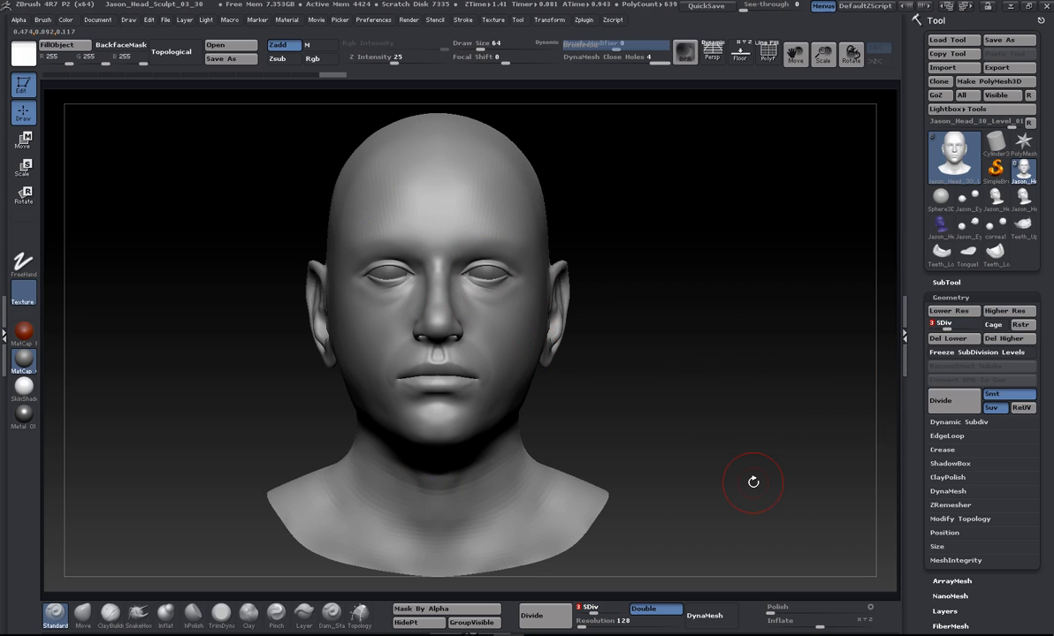
left_click_drag(1019, 610, 1020, 562)
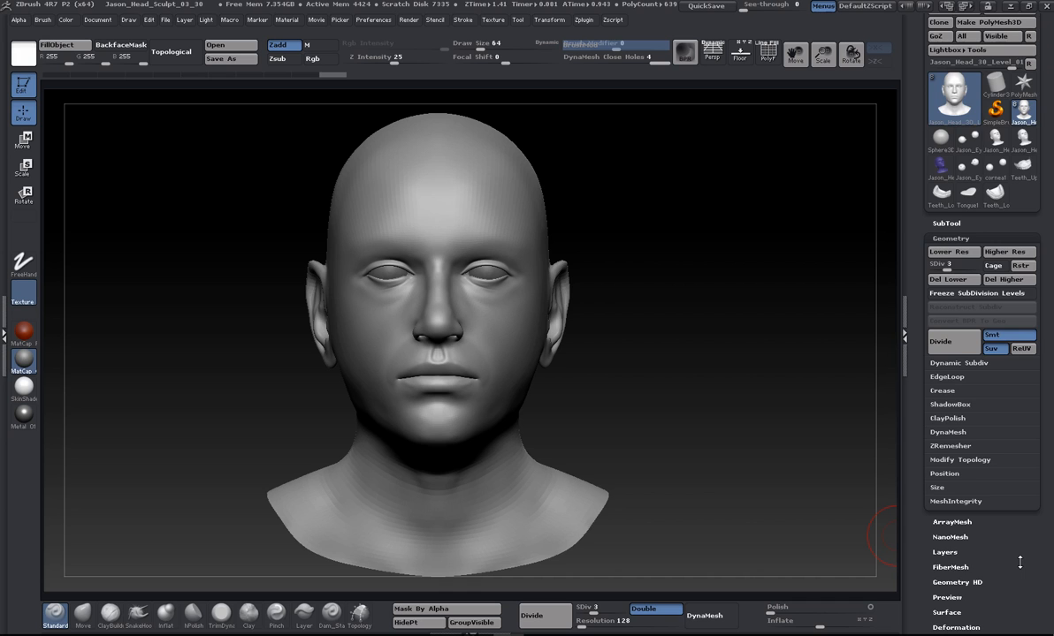
left_click_drag(1019, 562, 1000, 456)
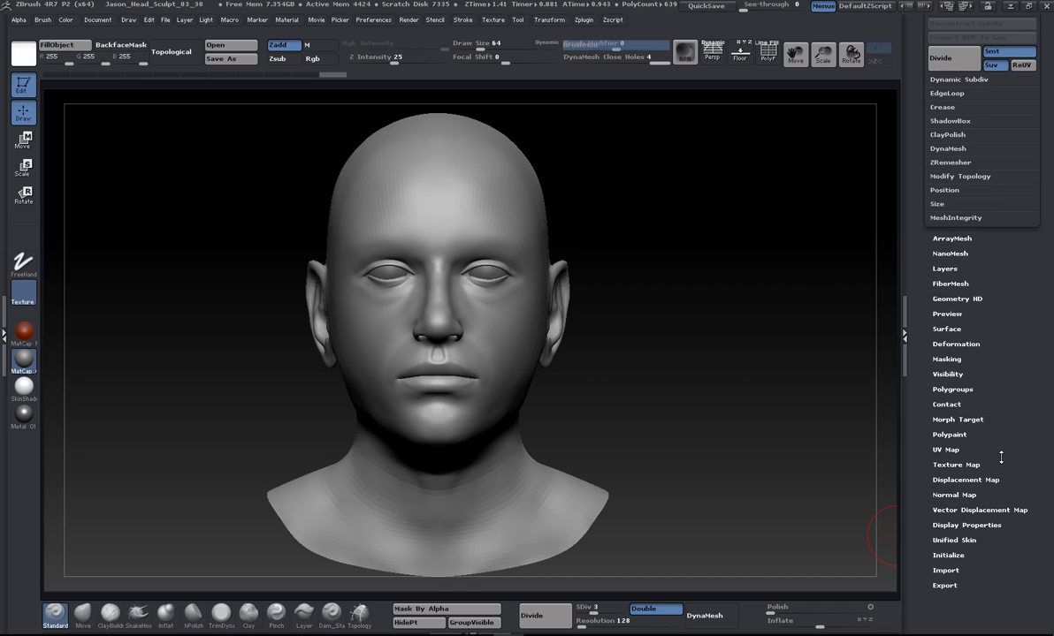
left_click(971, 419)
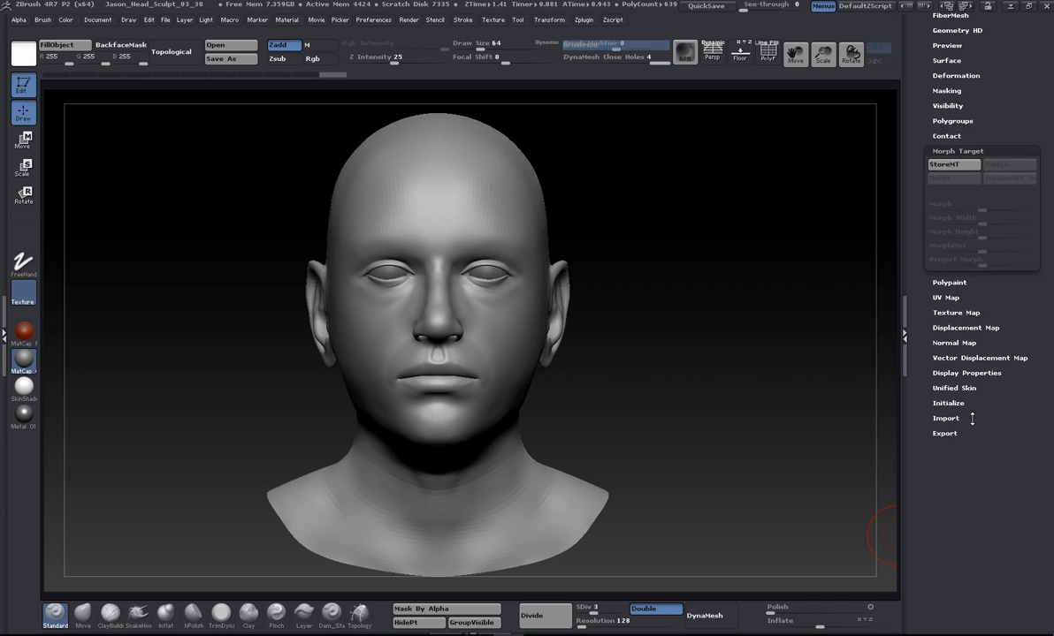
left_click(969, 166)
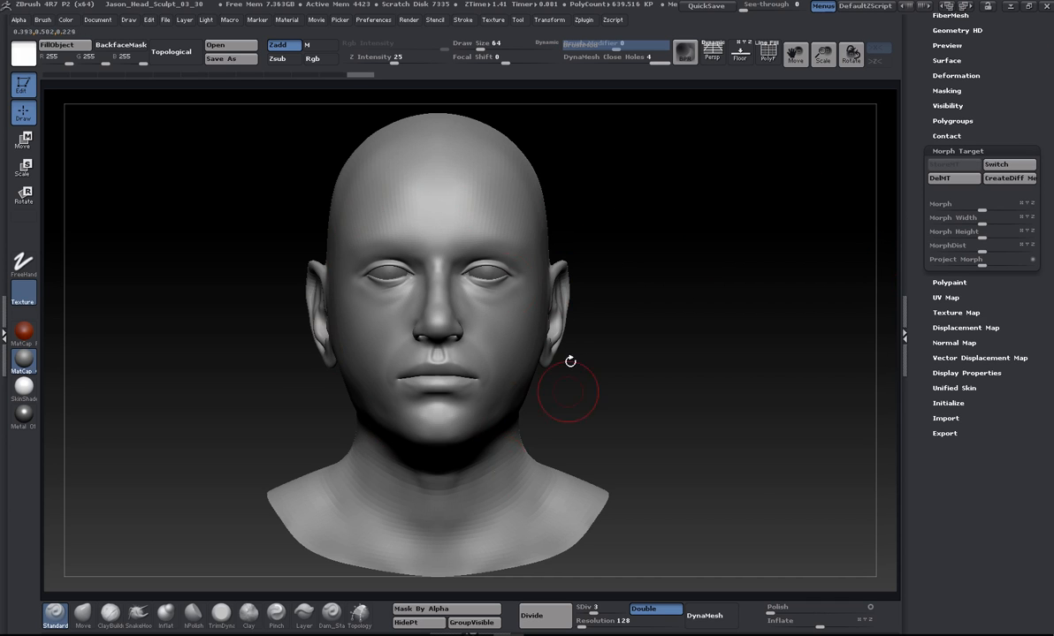
Return the head to subdivision level 7 and put the Upper Lip Up layer in record mode.
left_click_drag(594, 608, 665, 605)
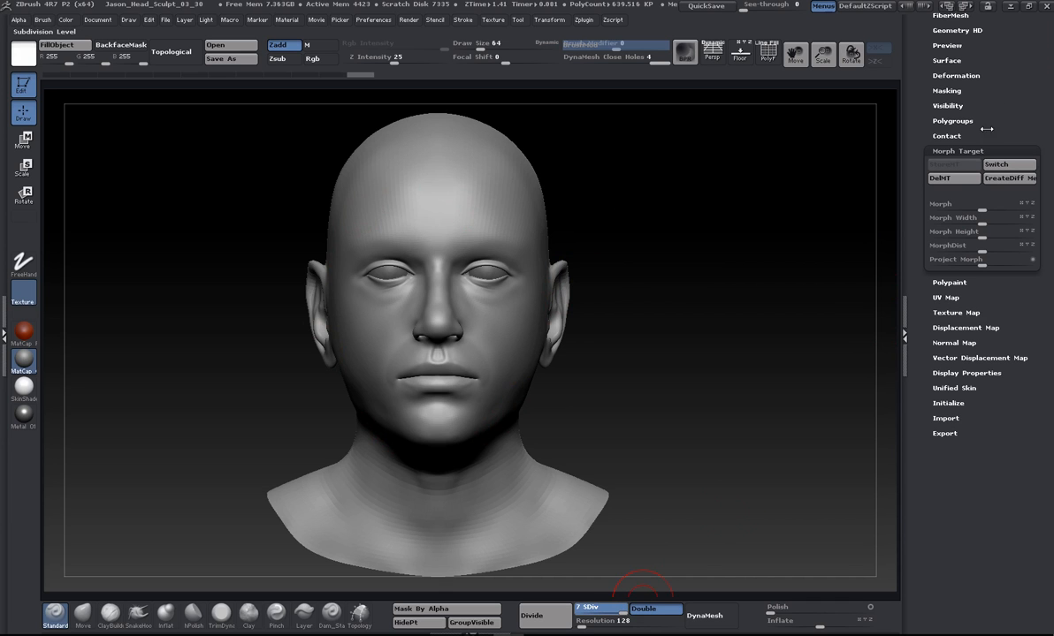
left_click_drag(1029, 94, 1027, 172)
left_click(941, 154)
left_click(1026, 209)
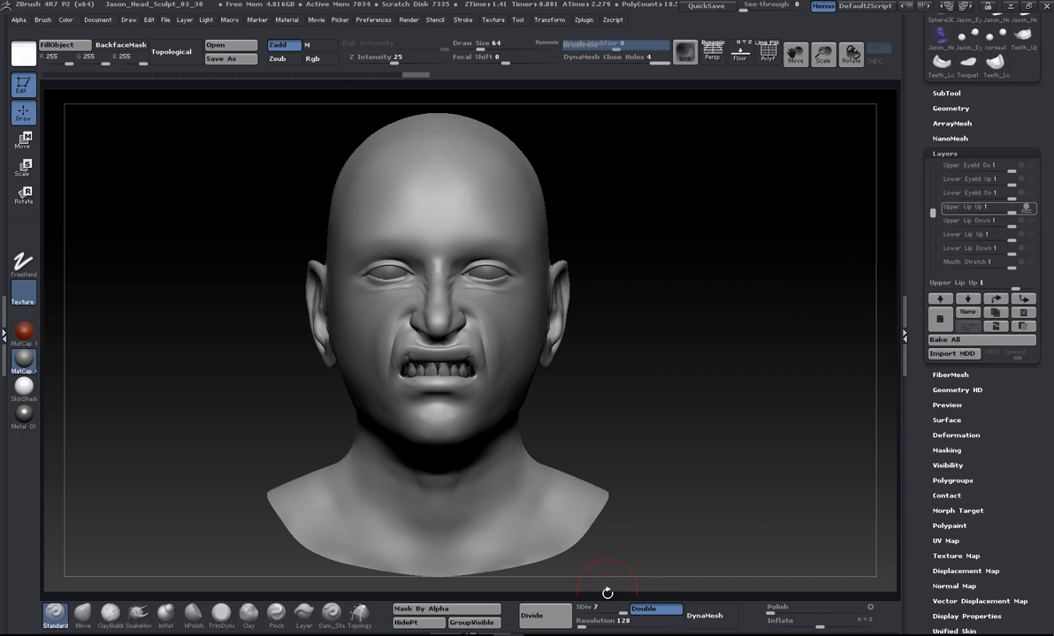
Lower the head to subdivision level 3 and mask it by the gradient alpha.
left_click(600, 610)
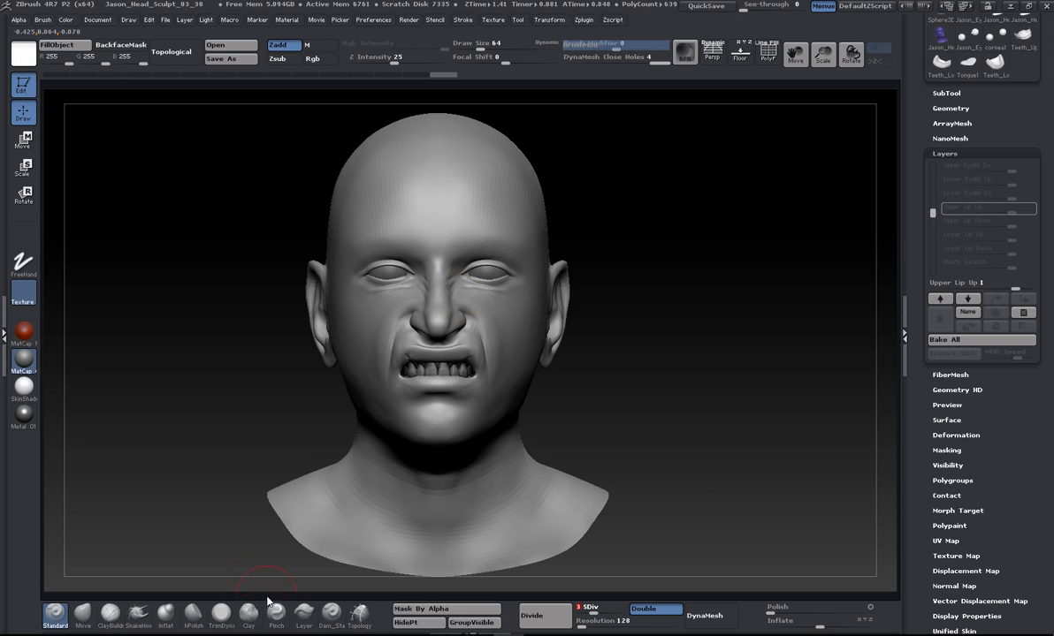
left_click(460, 611)
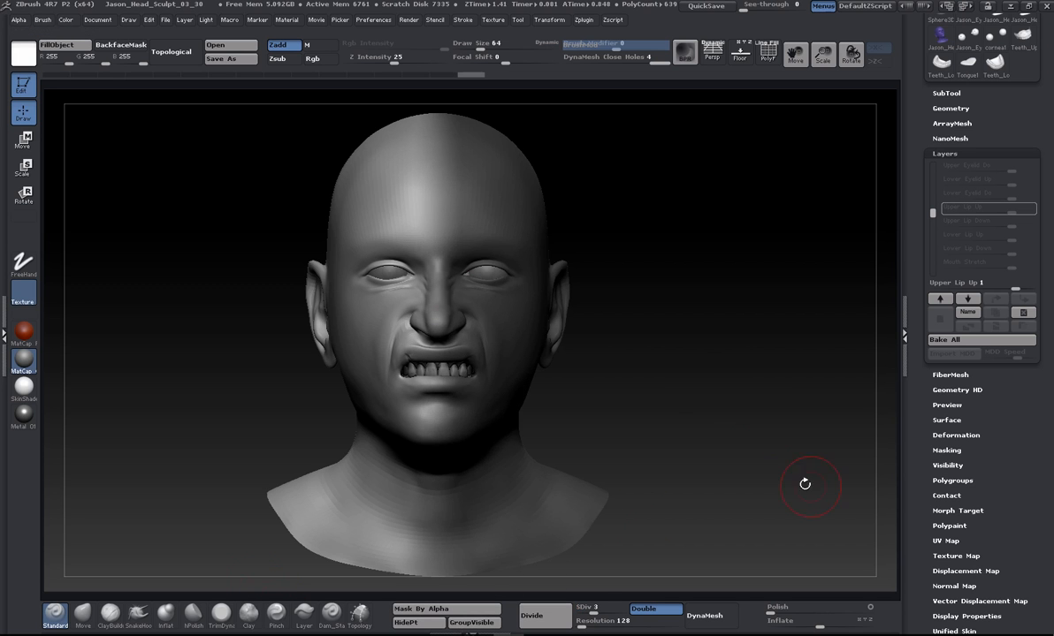
left_click_drag(708, 354, 819, 473, "alt")
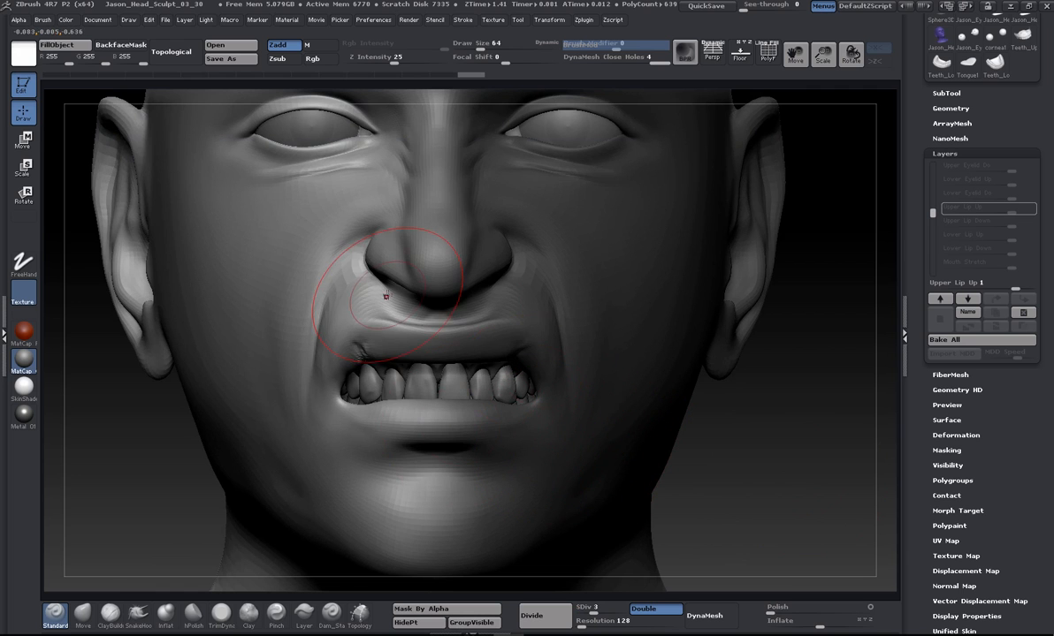
Brush the stored neutral shape back over the mouth and the unmasked cheek with the Morph brush at draw size 64.
key("b")
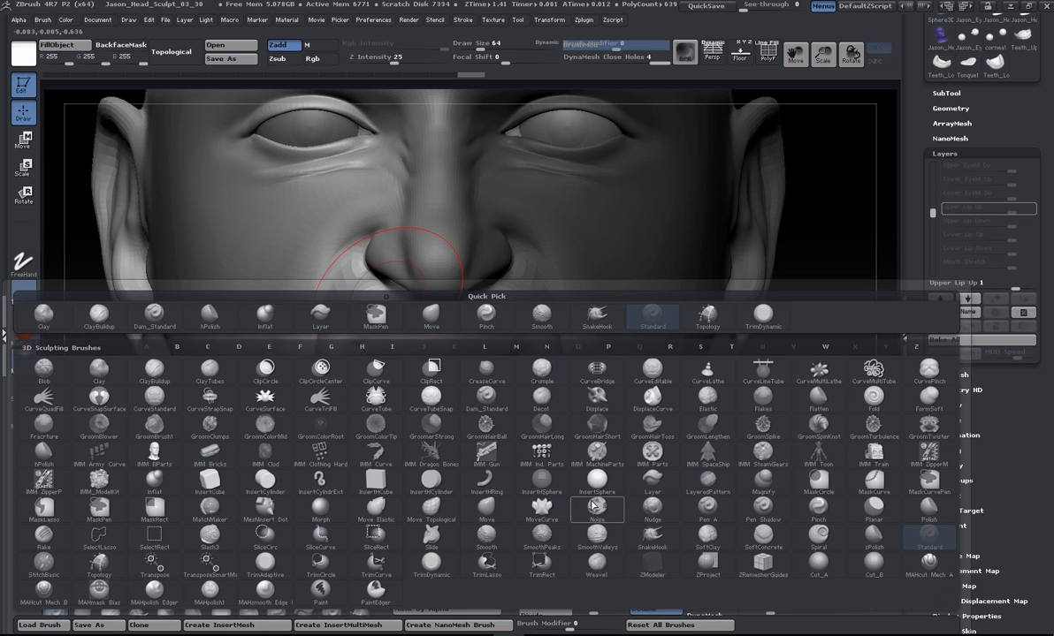
left_click(320, 507)
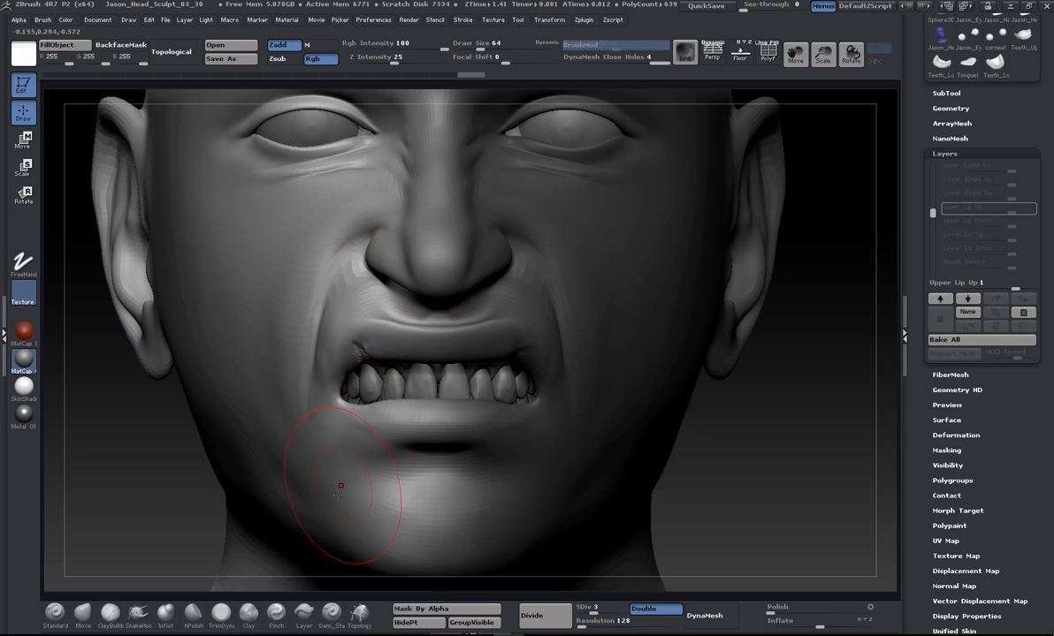
mouse_move(383, 342)
left_mouse_down()
mouse_move(347, 325)
mouse_move(318, 265)
mouse_move(380, 270)
mouse_move(281, 371)
left_mouse_up()
mouse_move(370, 428)
left_mouse_down()
mouse_move(422, 341)
mouse_move(430, 287)
mouse_move(440, 322)
mouse_move(513, 349)
left_mouse_up()
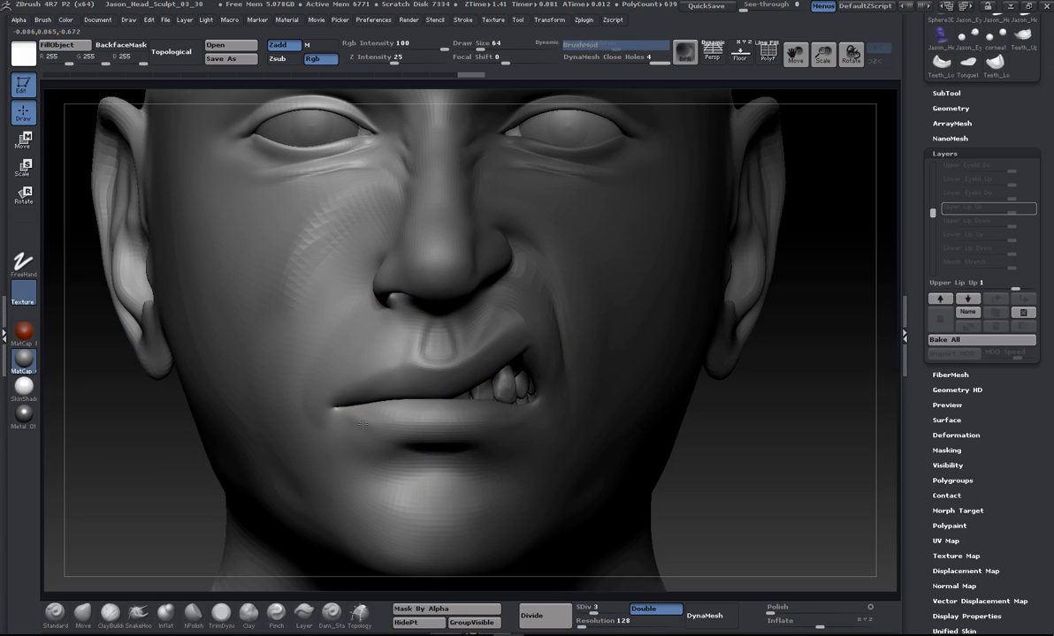
left_click_drag(389, 416, 329, 284)
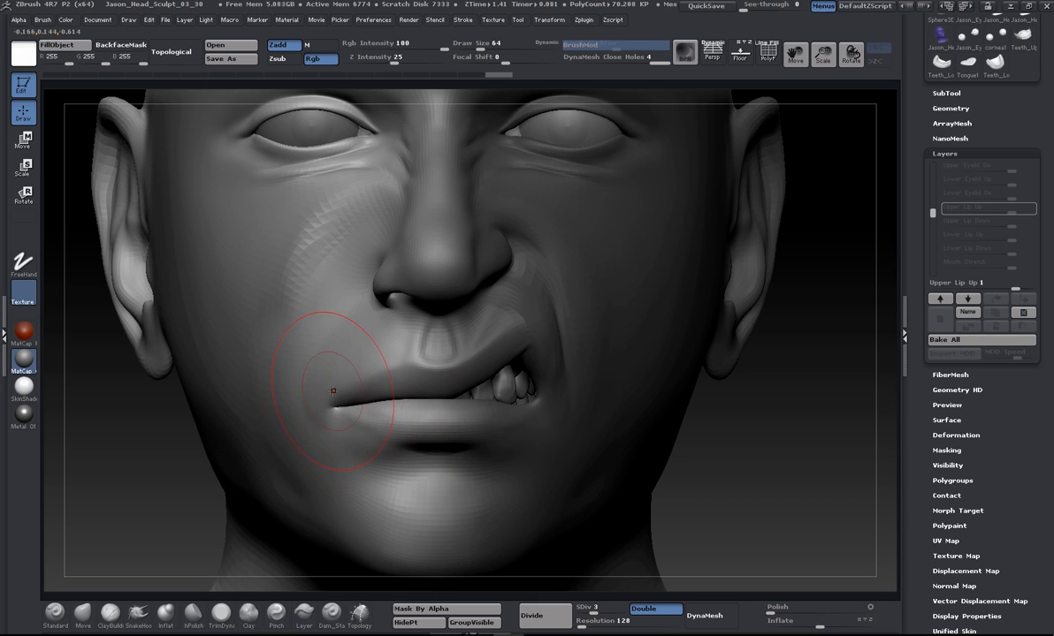
mouse_move(292, 289)
left_mouse_down()
mouse_move(330, 233)
mouse_move(265, 248)
mouse_move(291, 163)
mouse_move(298, 245)
mouse_move(343, 190)
mouse_move(297, 348)
left_mouse_up()
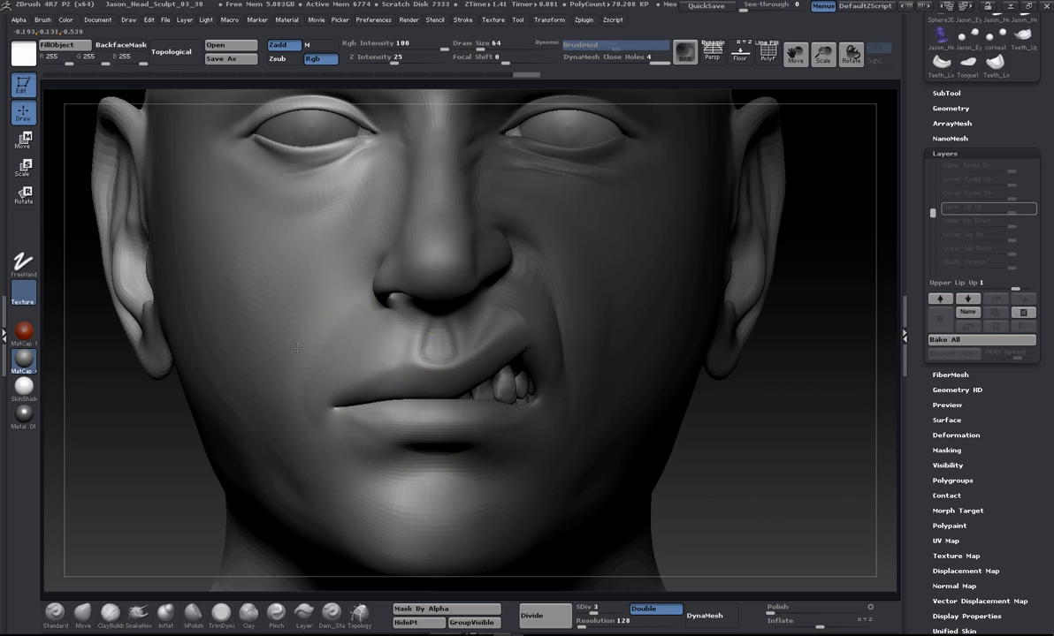
left_click_drag(281, 509, 285, 495)
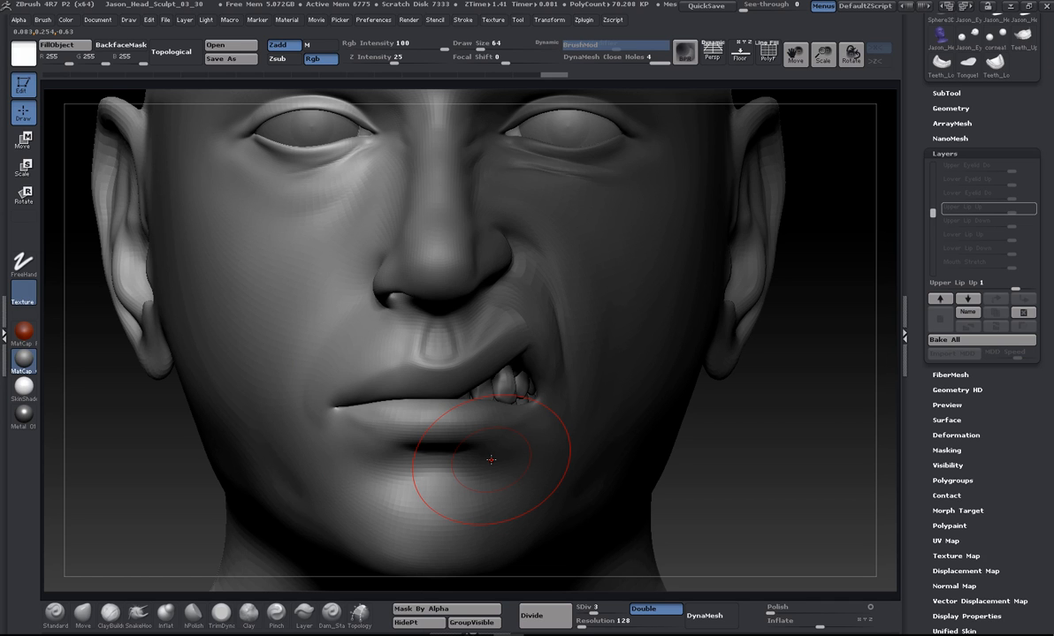
Undo the Morph brush strokes on the mouth and cheek.
key("ctrl")
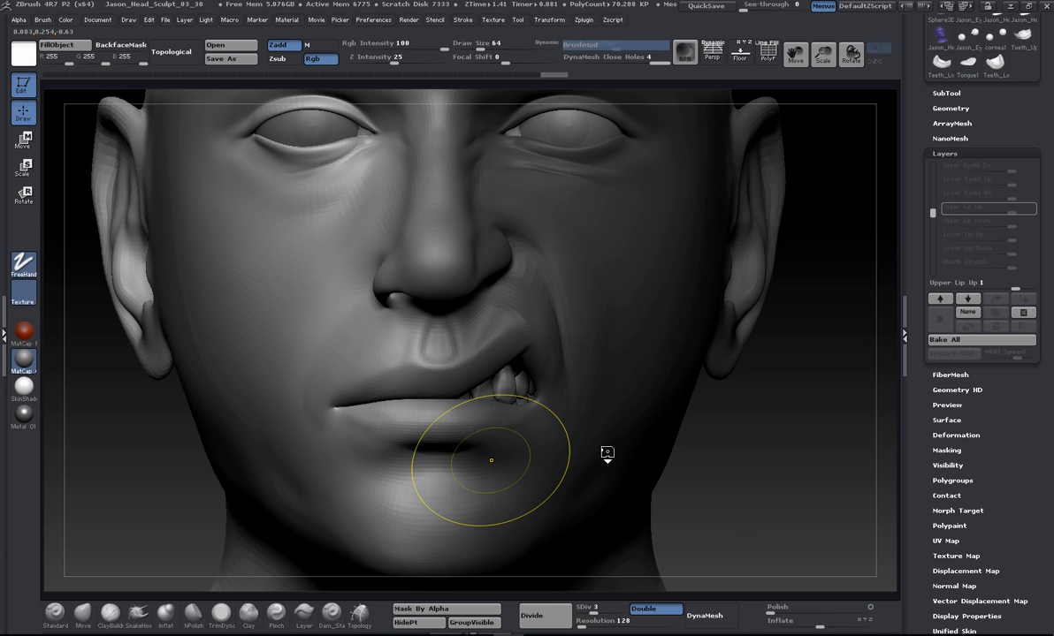
key("ctrl+z")
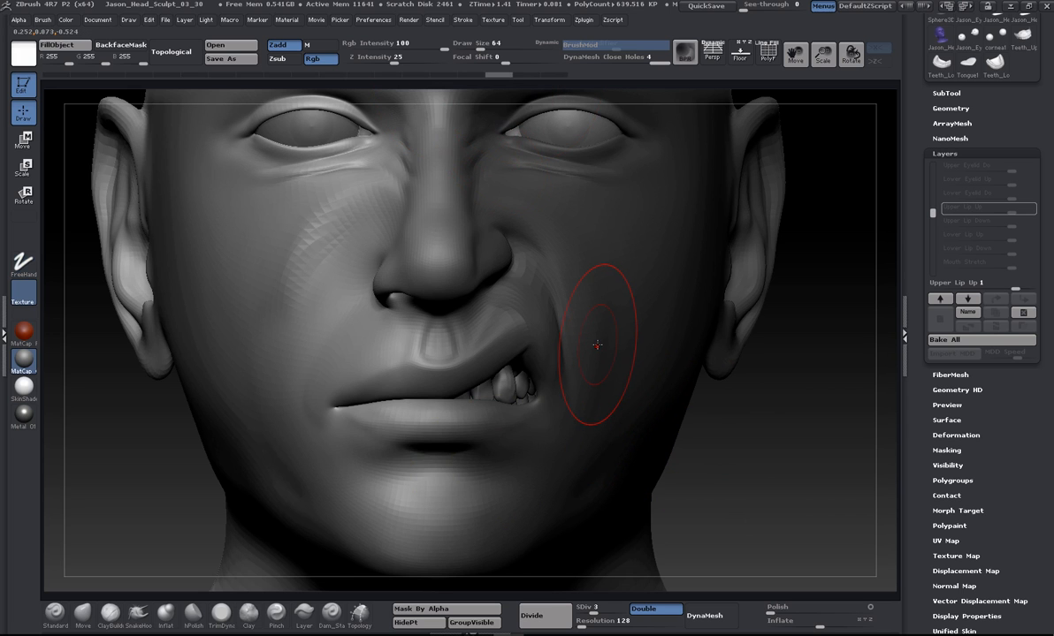
key("ctrl+z")
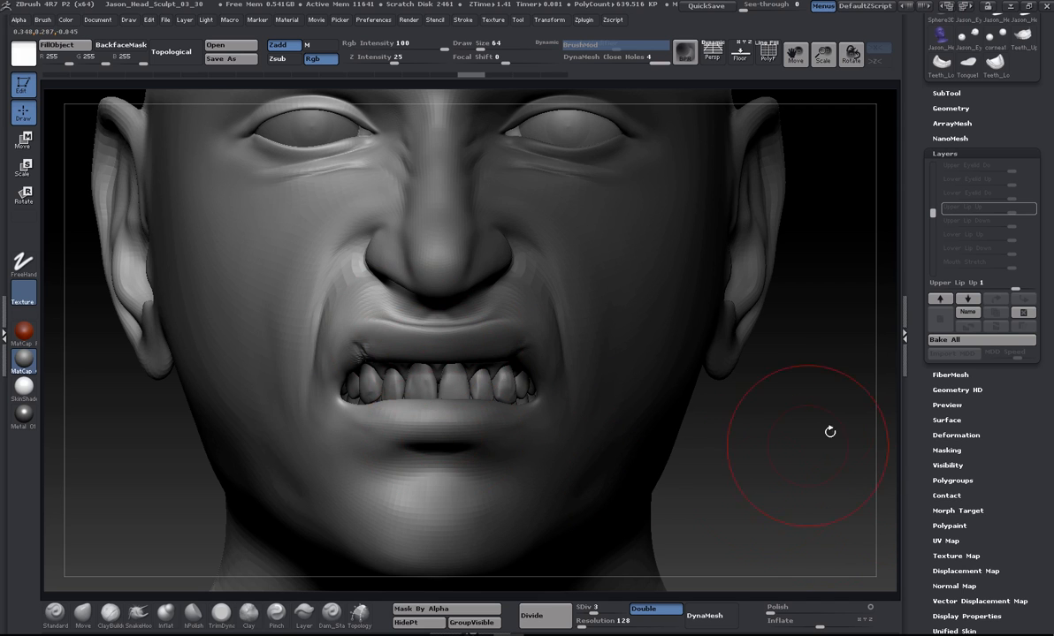
Morph the unmasked half of the face to the stored morph target using the Morph amount.
left_click_drag(979, 506, 964, 402)
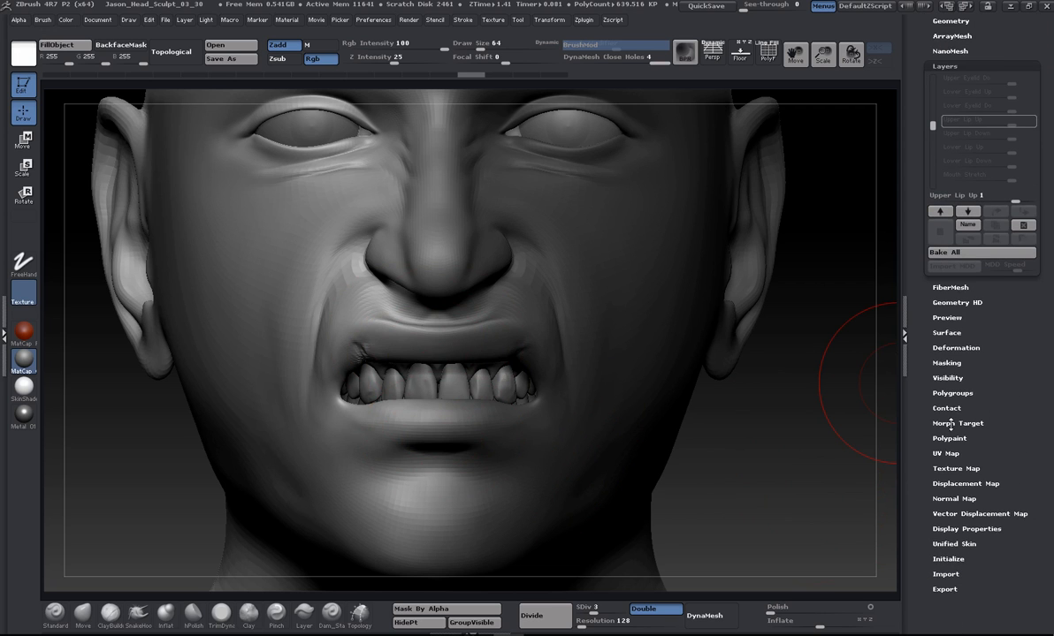
left_click(950, 423)
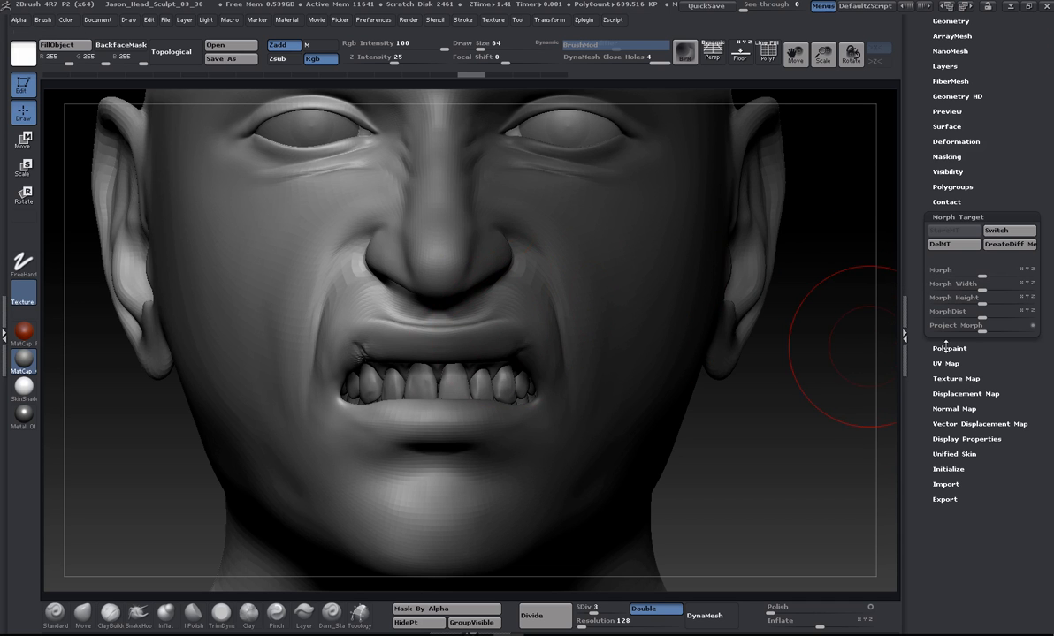
left_click_drag(846, 518, 776, 486, "alt")
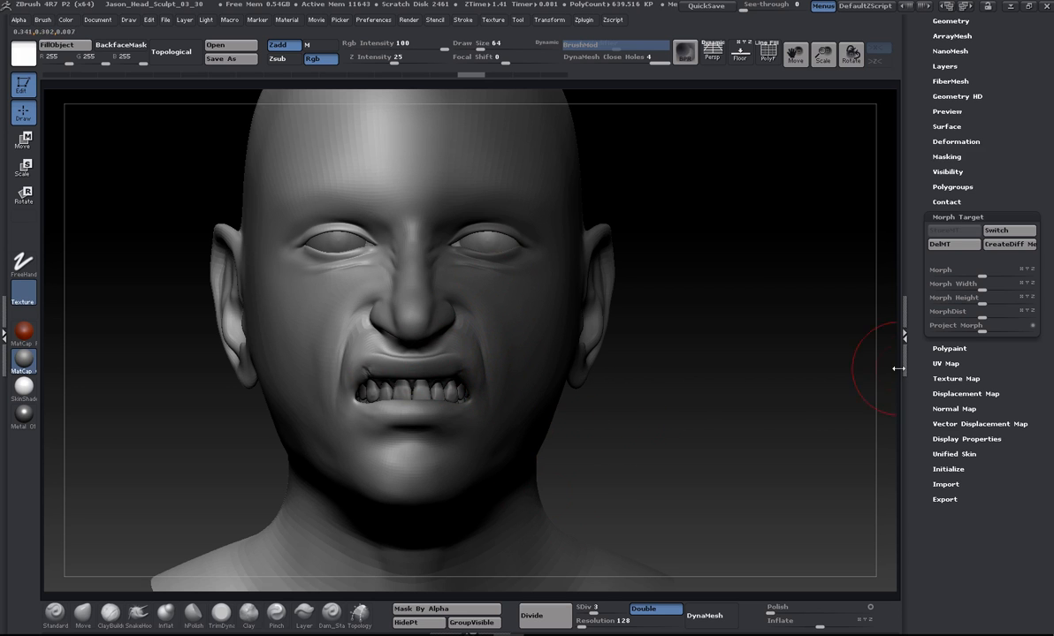
left_click(984, 276)
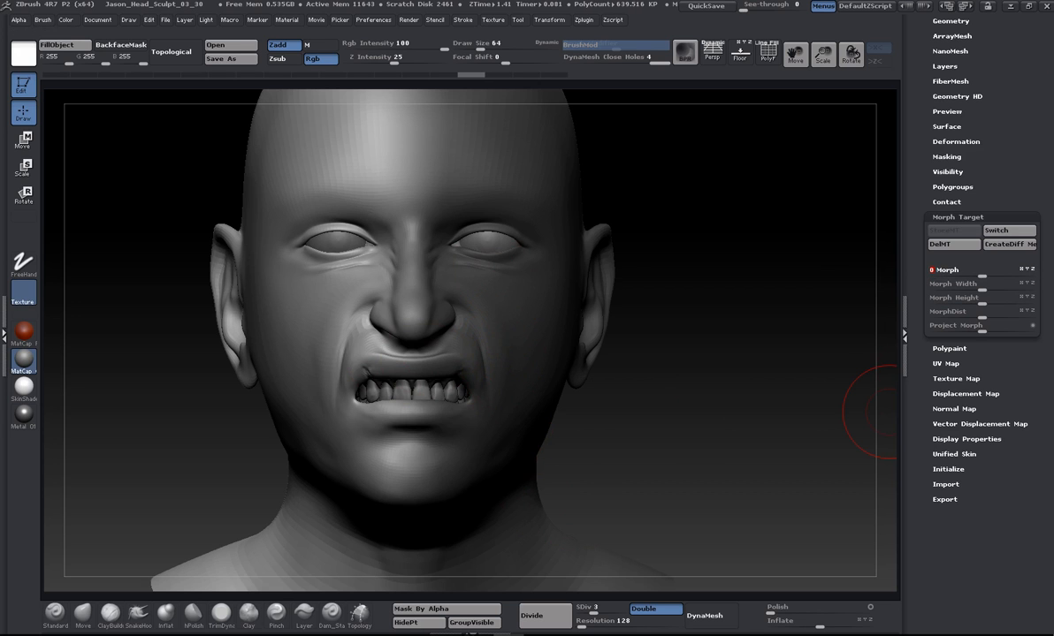
key("Return")
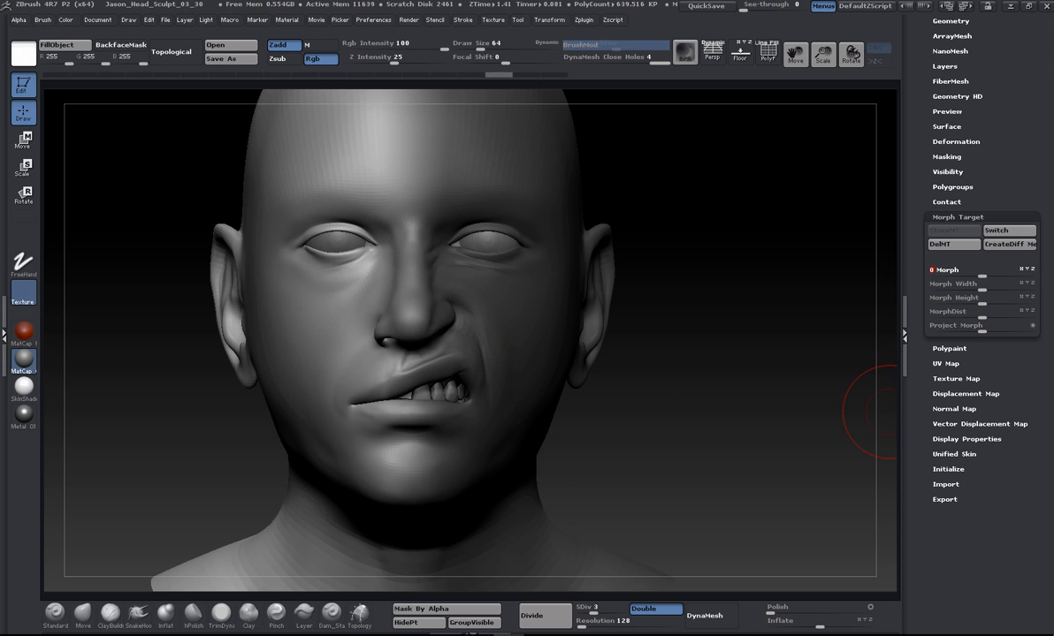
Start exporting the head mesh as OBJ and browse to the data > Blend Shapes folder of the Jason_Head_2016 project.
left_click_drag(646, 424, 824, 470, "alt")
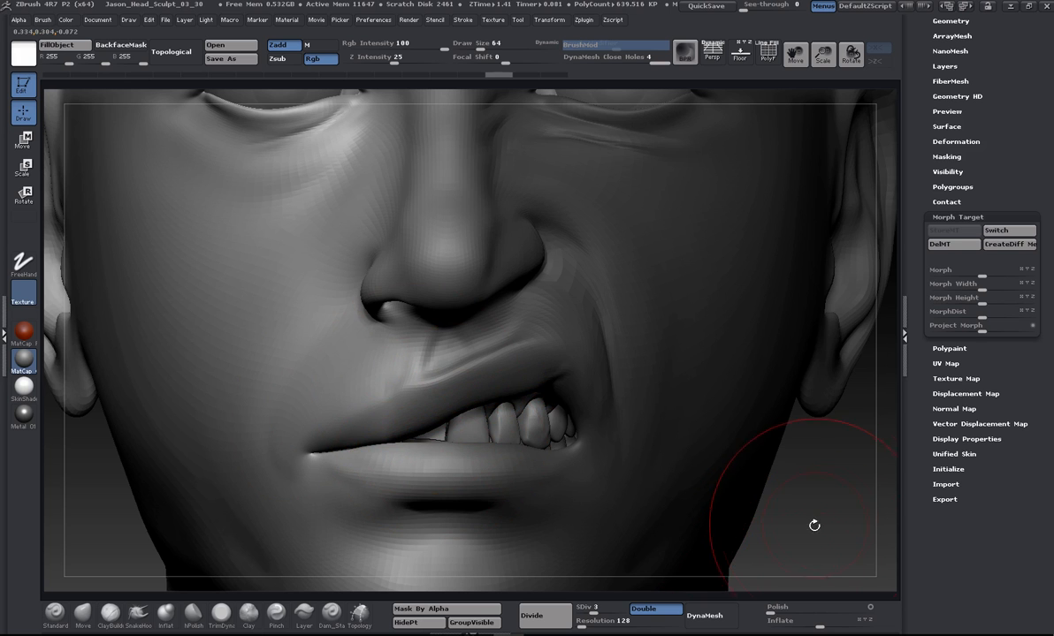
scroll(1006, 299, "up", 5)
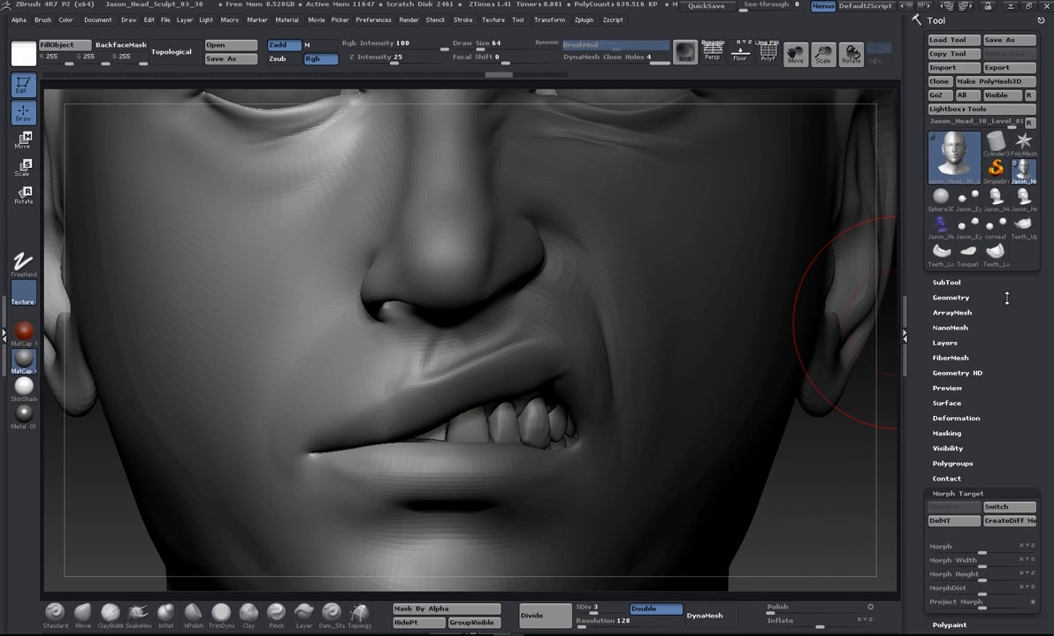
left_click(997, 68)
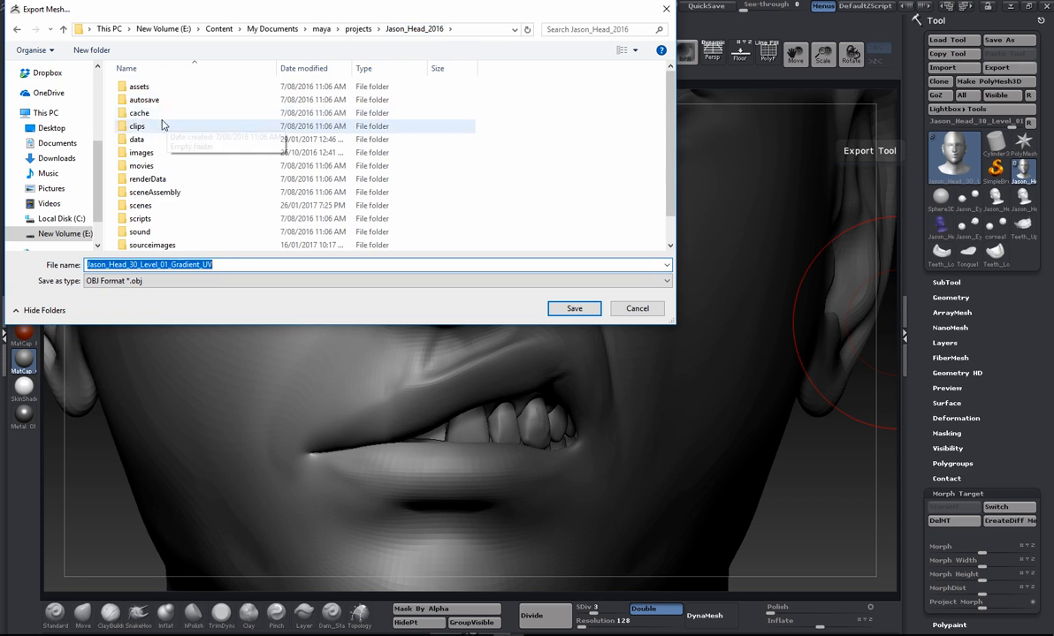
double_click(137, 140)
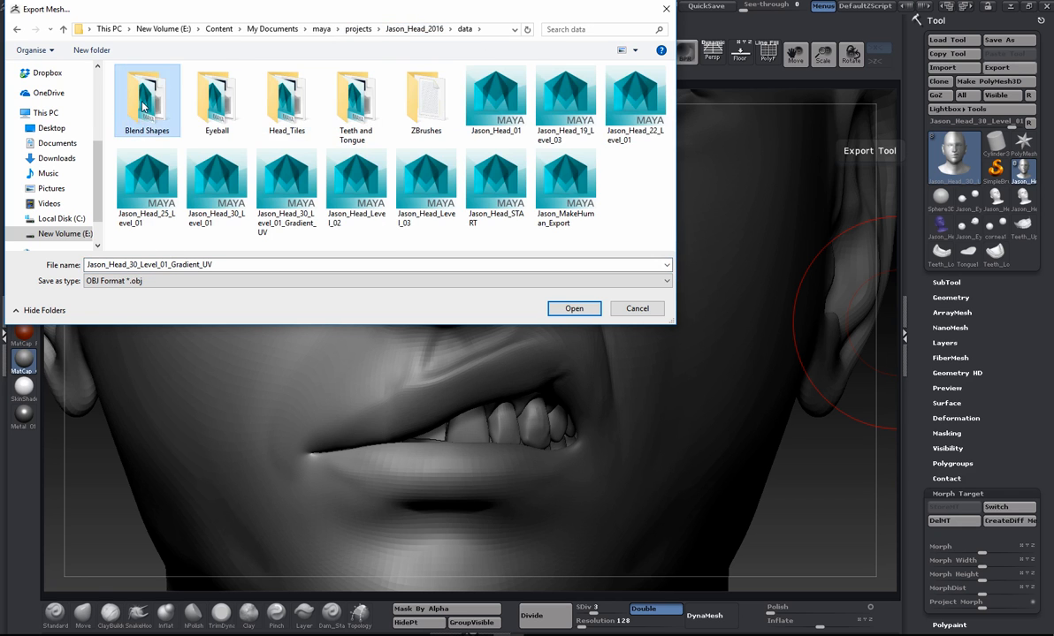
double_click(144, 106)
Name the export Jason_Head_30_Upper_Lip_Up_L and save it in OBJ format.
key("Right")
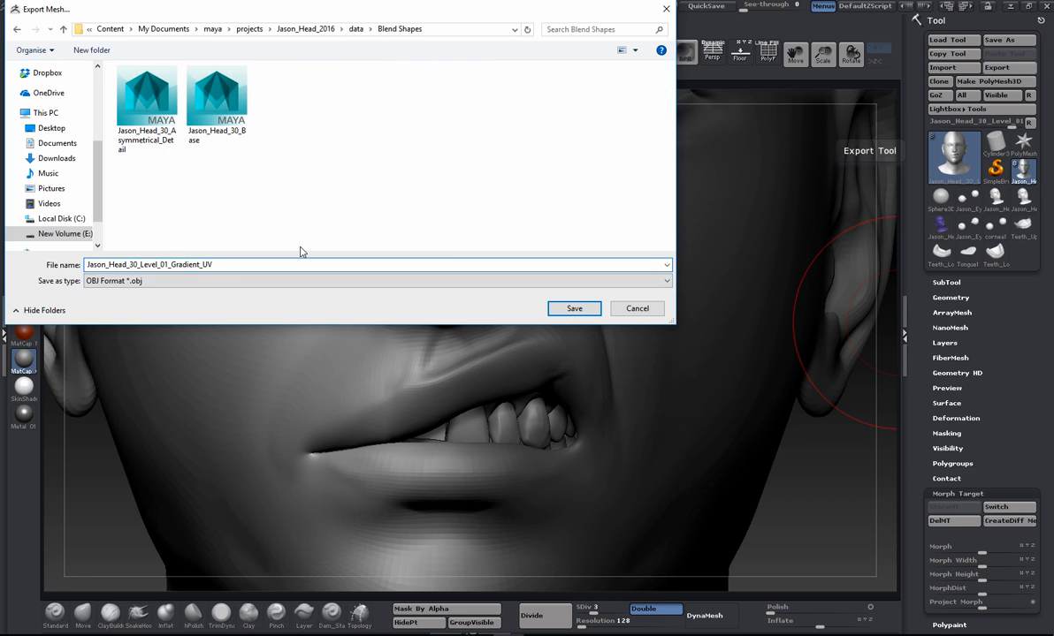
key("BackSpace")
key("BackSpace")
key("BackSpace")
key("BackSpace")
key("BackSpace")
key("BackSpace")
key("BackSpace")
key("BackSpace")
key("BackSpace")
key("BackSpace")
key("BackSpace")
key("BackSpace")
key("BackSpace")
key("BackSpace")
key("BackSpace")
key("BackSpace")
key("BackSpace")
key("BackSpace")
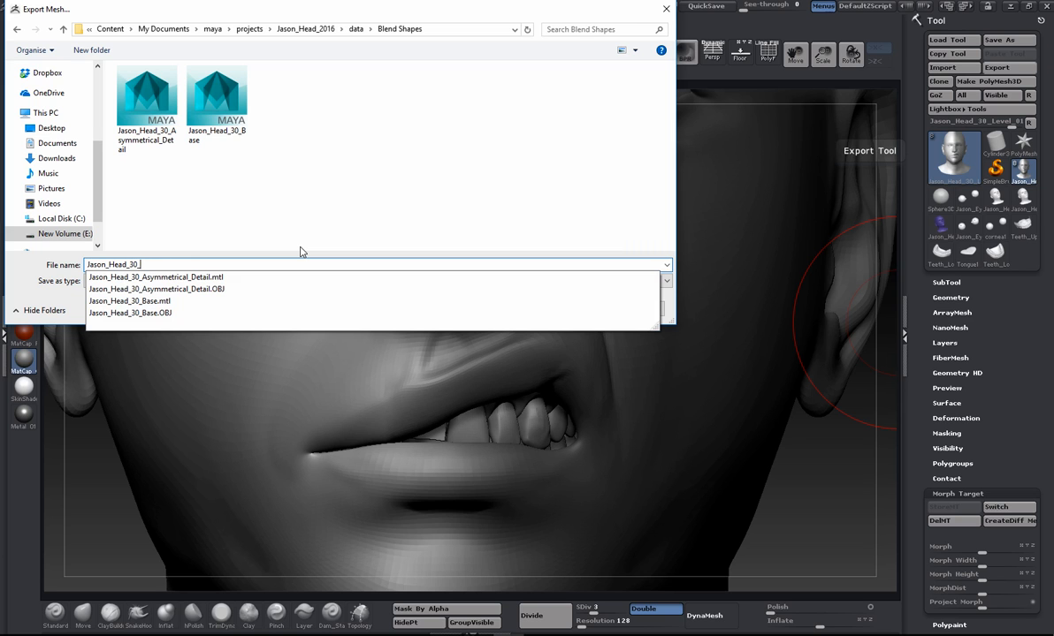
type("Upper_Lip_Up_L")
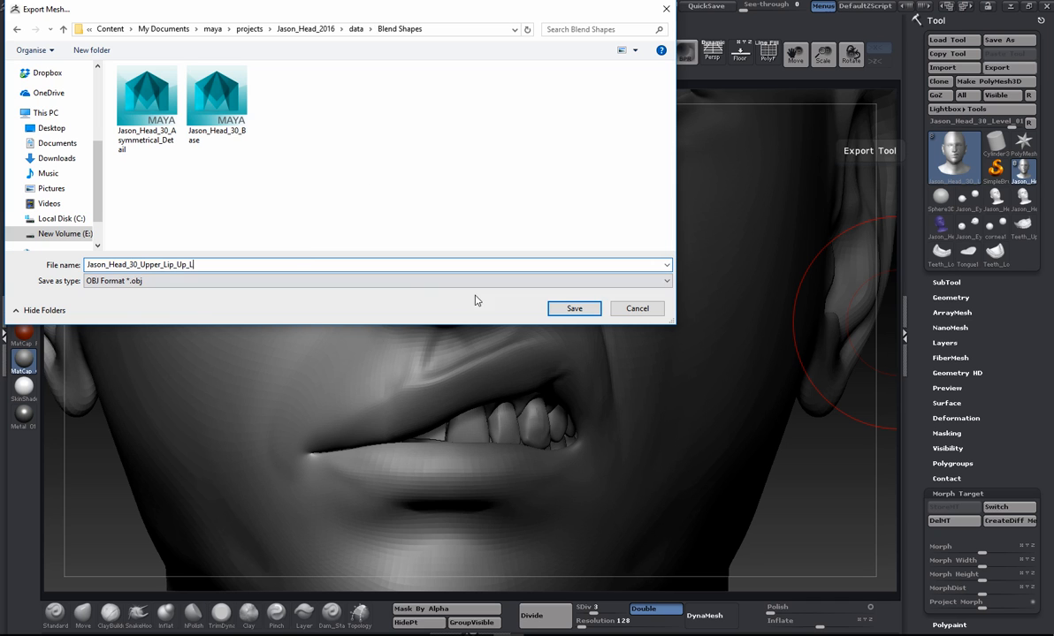
left_click(579, 309)
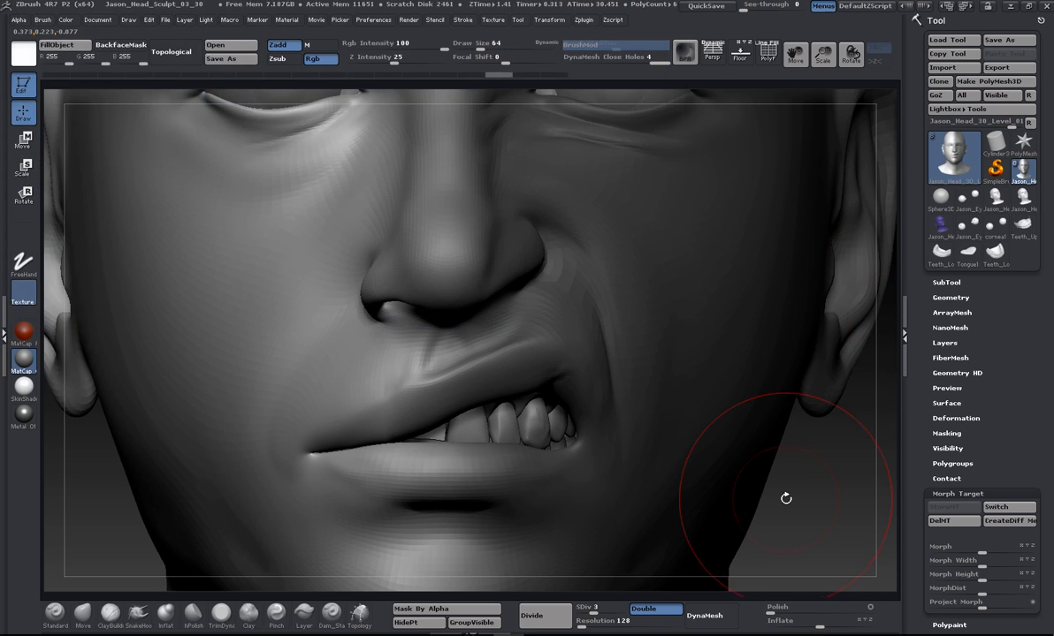
Undo the last morph on the head and invert the gradient mask.
key("ctrl+z")
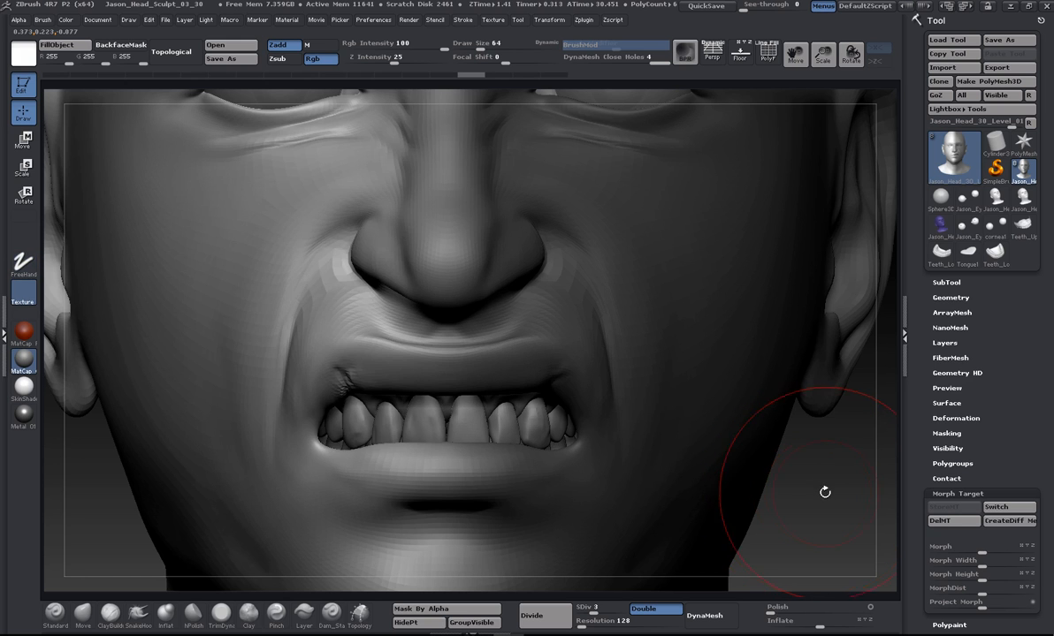
right_click_drag(834, 498, 757, 466, "ctrl")
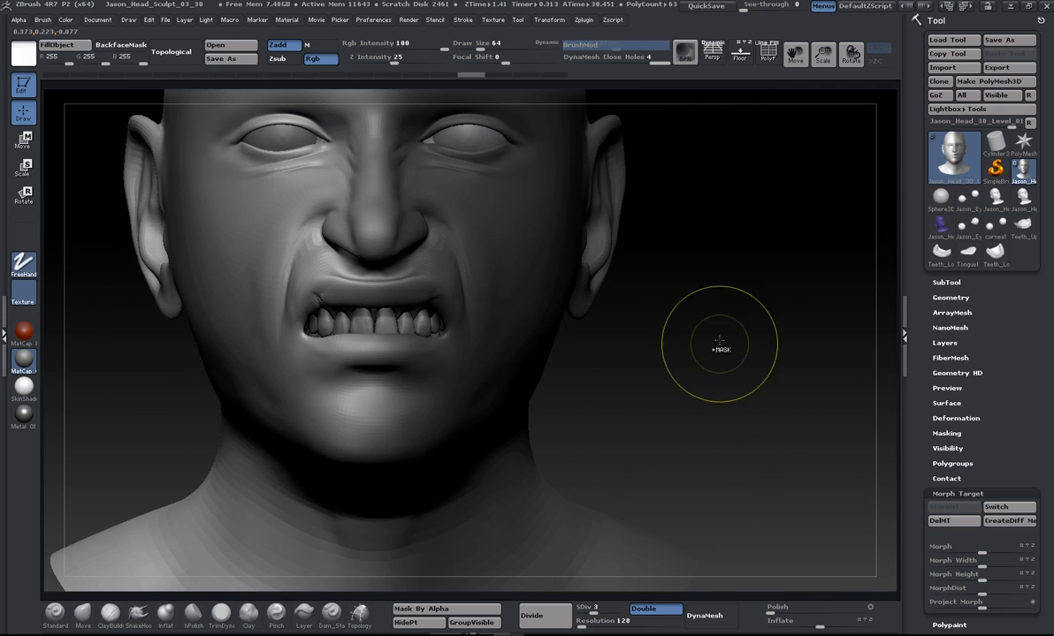
key("ctrl+shift+z")
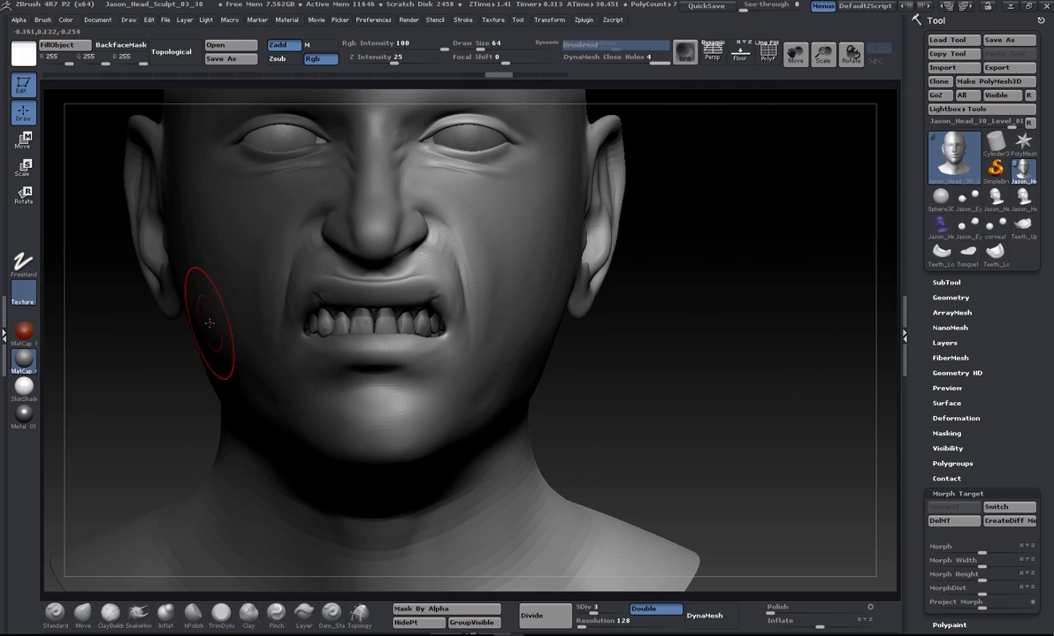
Set the Morph amount to 100 so the opposite half of the face takes the stored morph target shape.
scroll(978, 315, "down", 5)
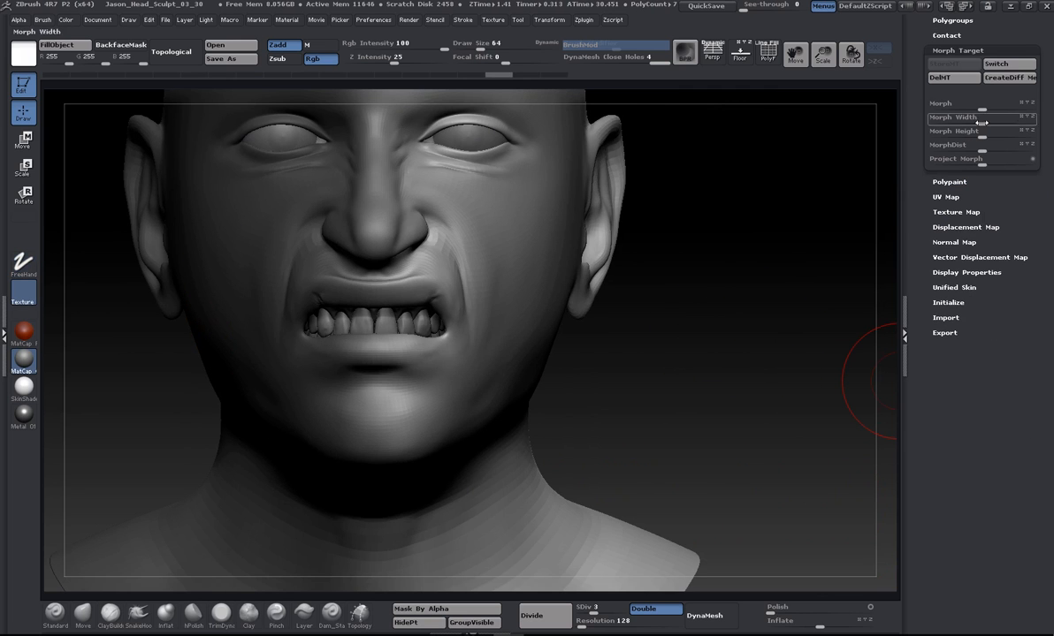
type("00")
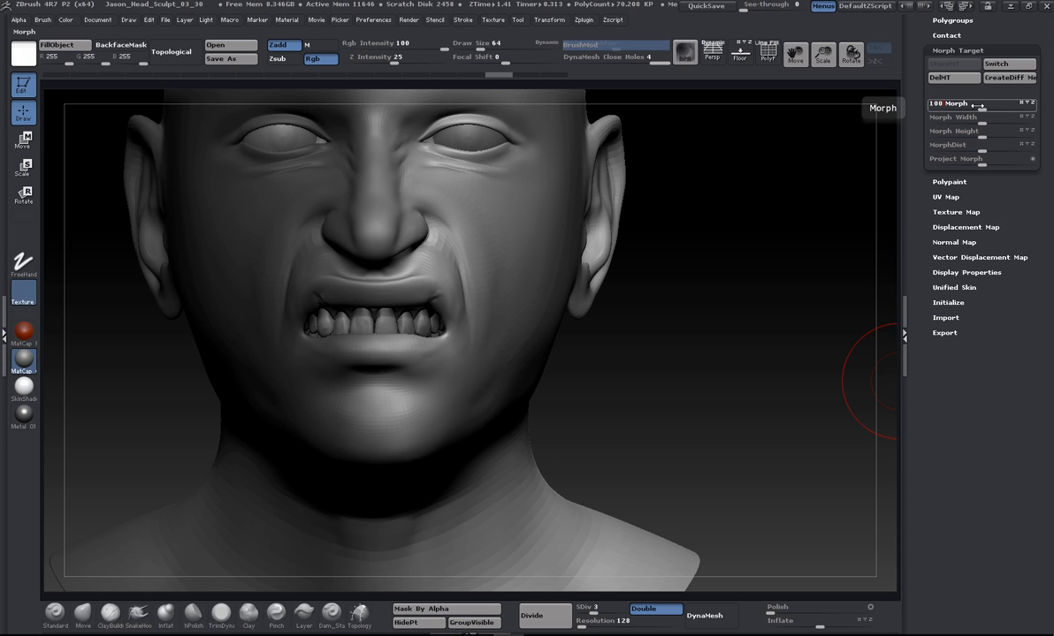
key("Return")
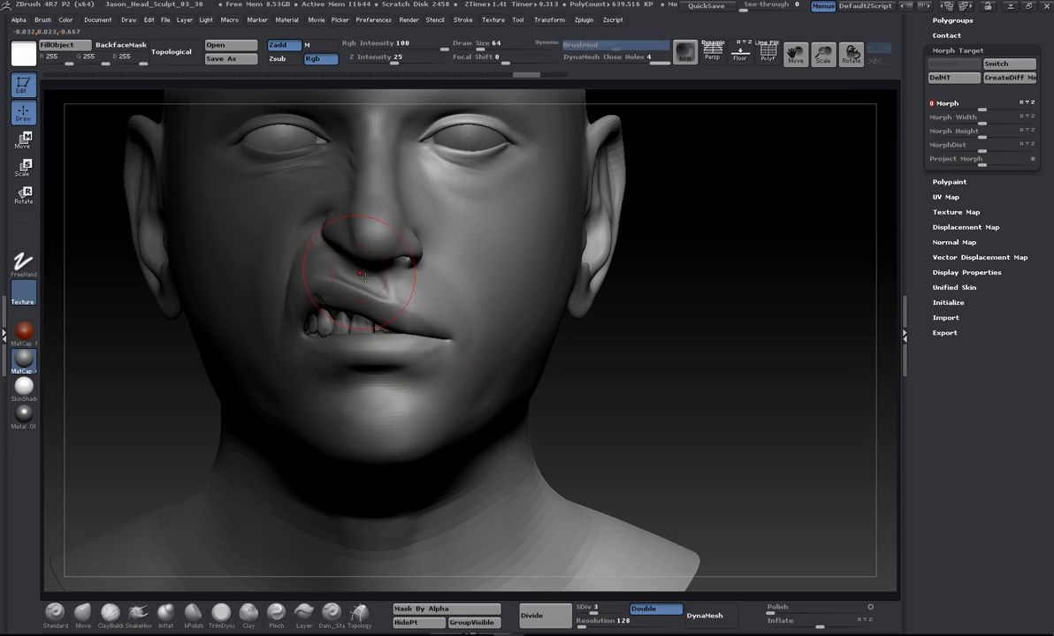
Export the head to the Blend Shapes folder as an OBJ named Jason_Head_30_Upper_Lip_Up_R.
left_click_drag(1028, 197, 1029, 342)
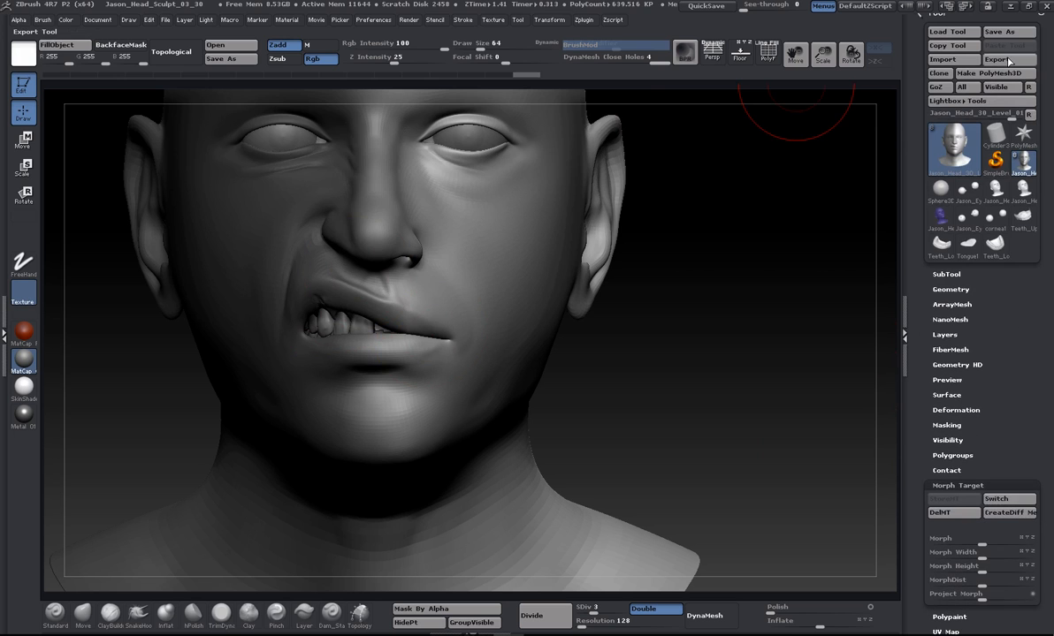
left_click(994, 63)
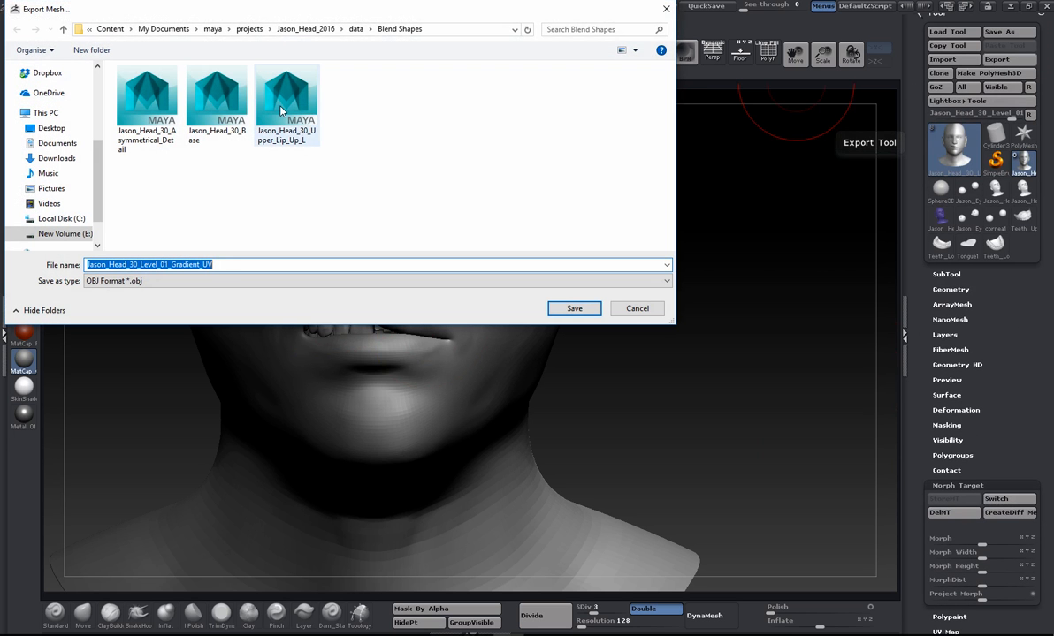
left_click(260, 98)
left_click(252, 265)
left_click(258, 265)
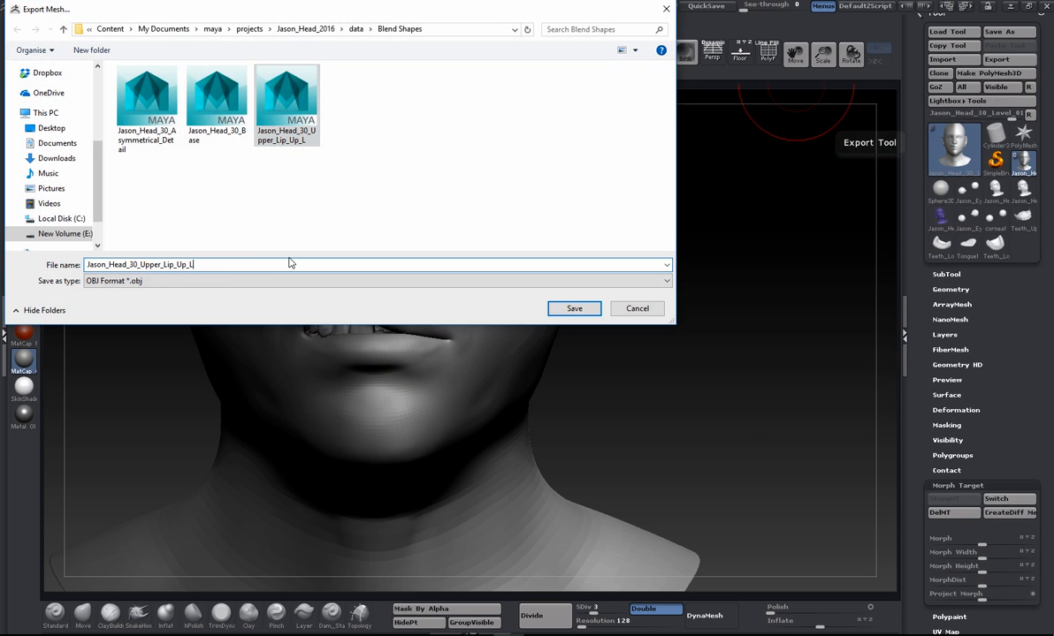
key("BackSpace")
type("R")
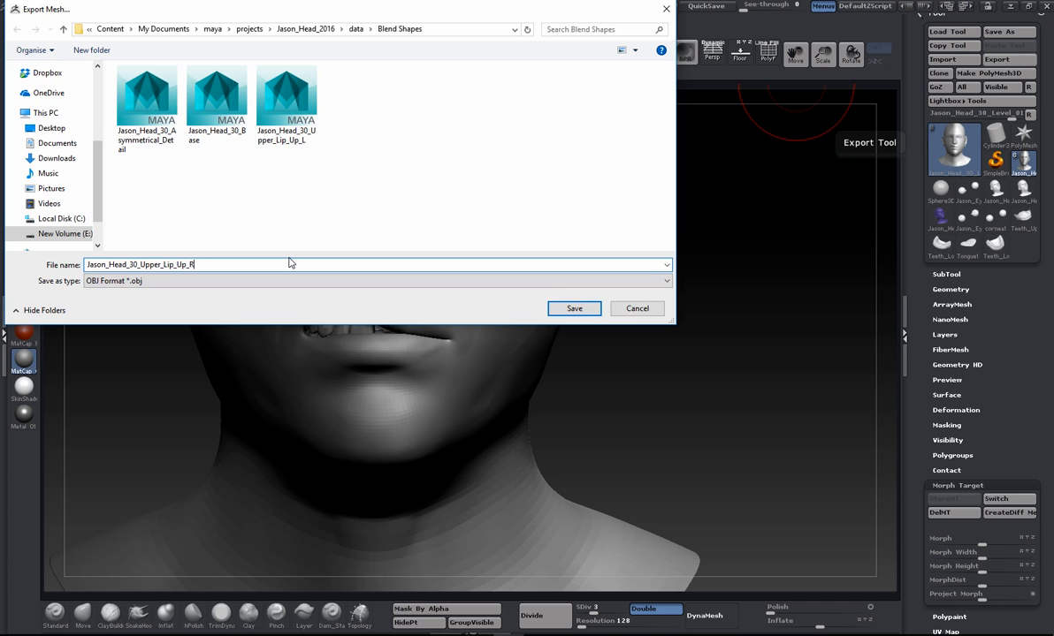
key("Return")
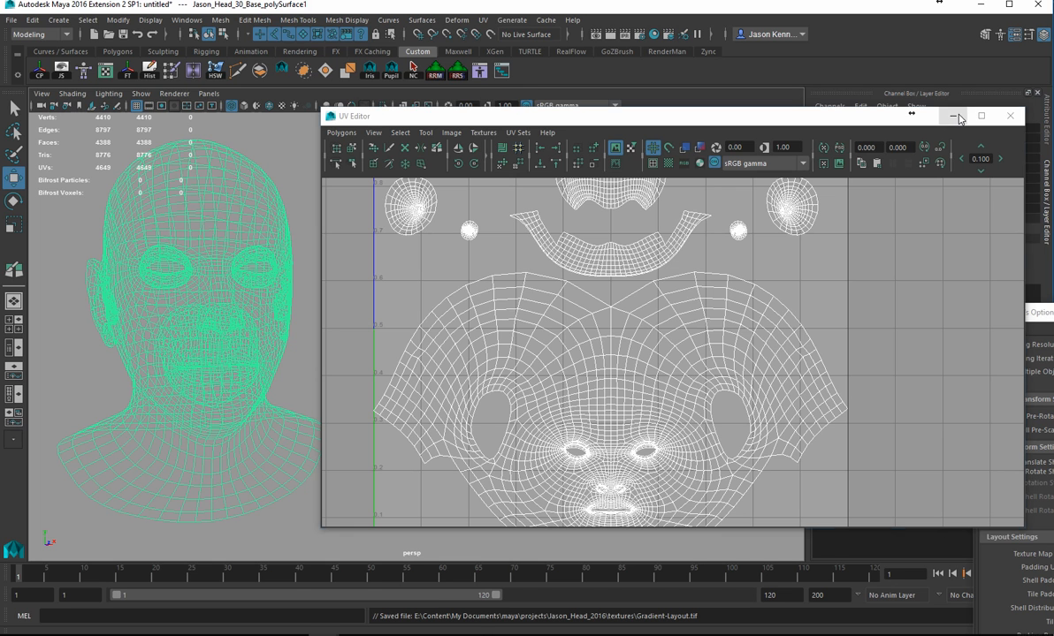
Minimize the UV Editor in Maya and show the front-facing head mesh in shaded display.
left_click(953, 116)
left_click(382, 369)
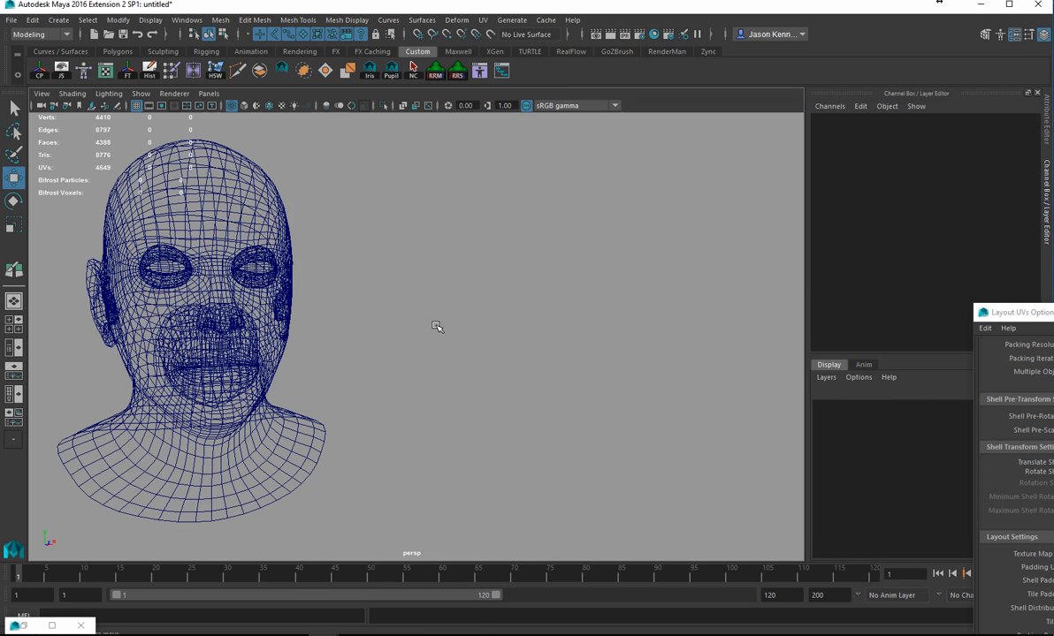
middle_click_drag(346, 346, 478, 346, "alt")
left_click_drag(478, 346, 362, 292, "alt")
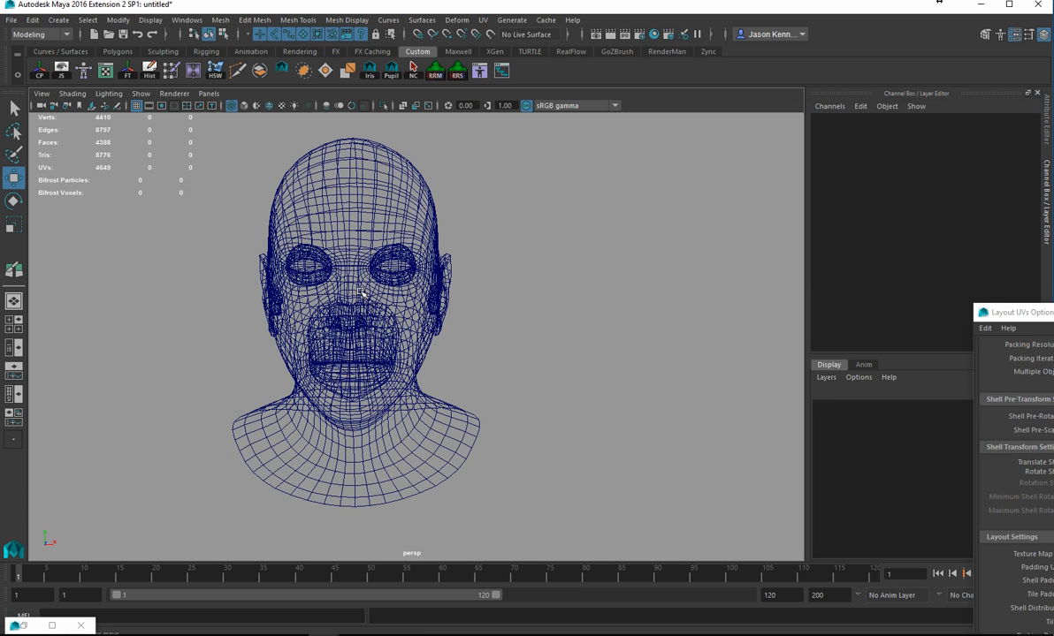
left_click(362, 292)
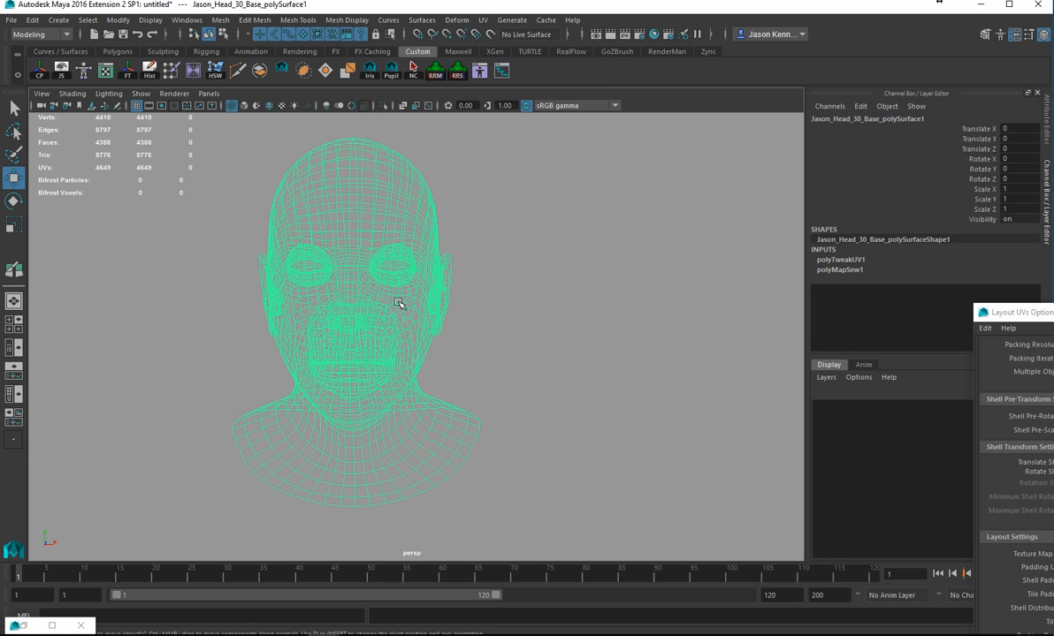
key("5")
left_click(539, 310)
left_click(392, 308)
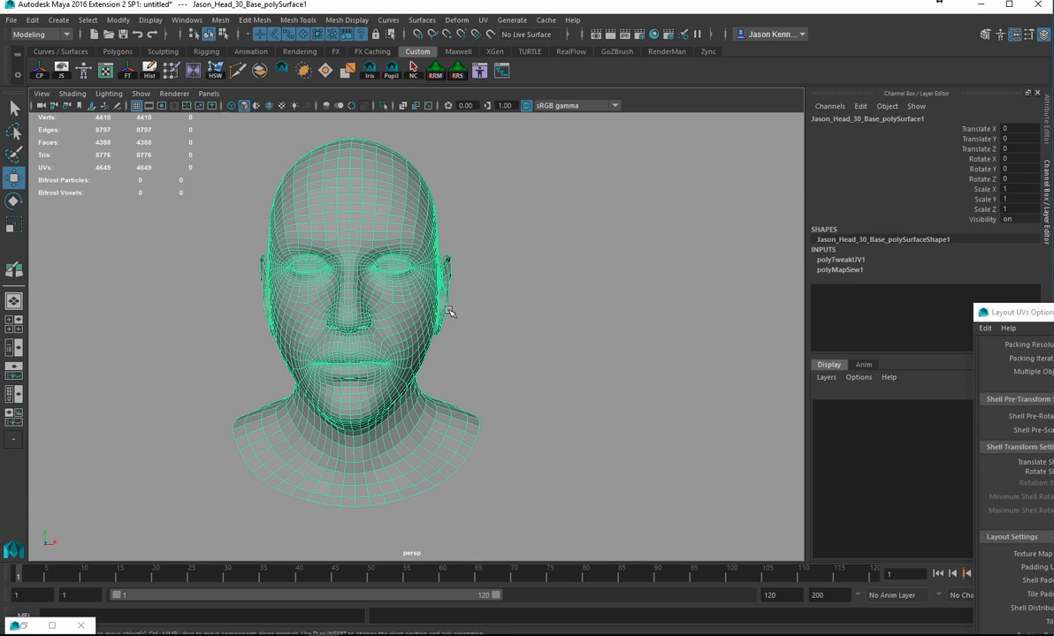
Switch to ZBrush and raise the head to subdivision level 7.
key("super")
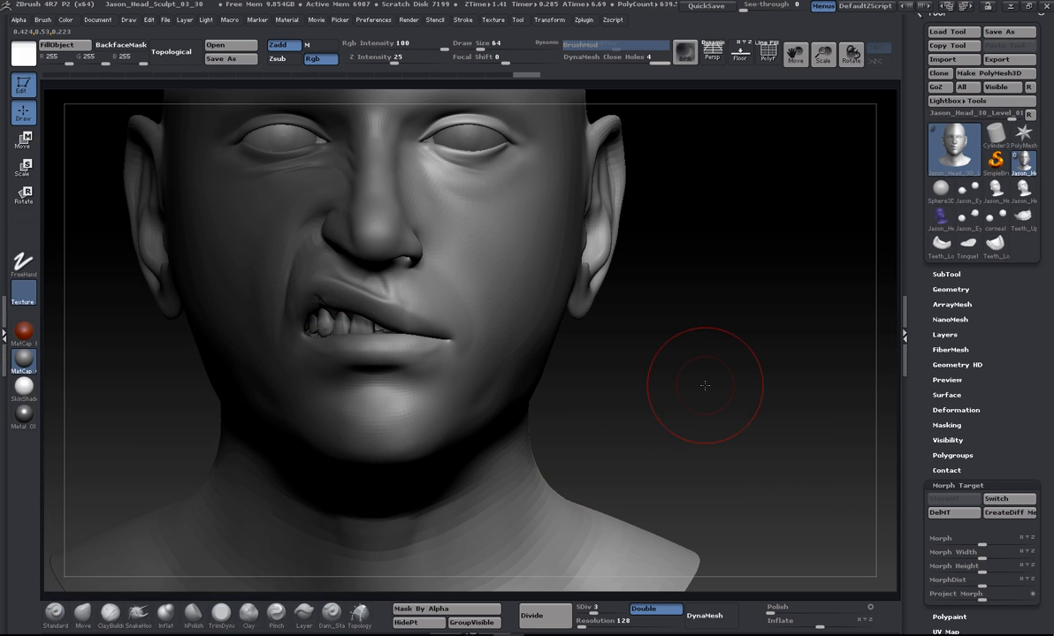
left_click(950, 290)
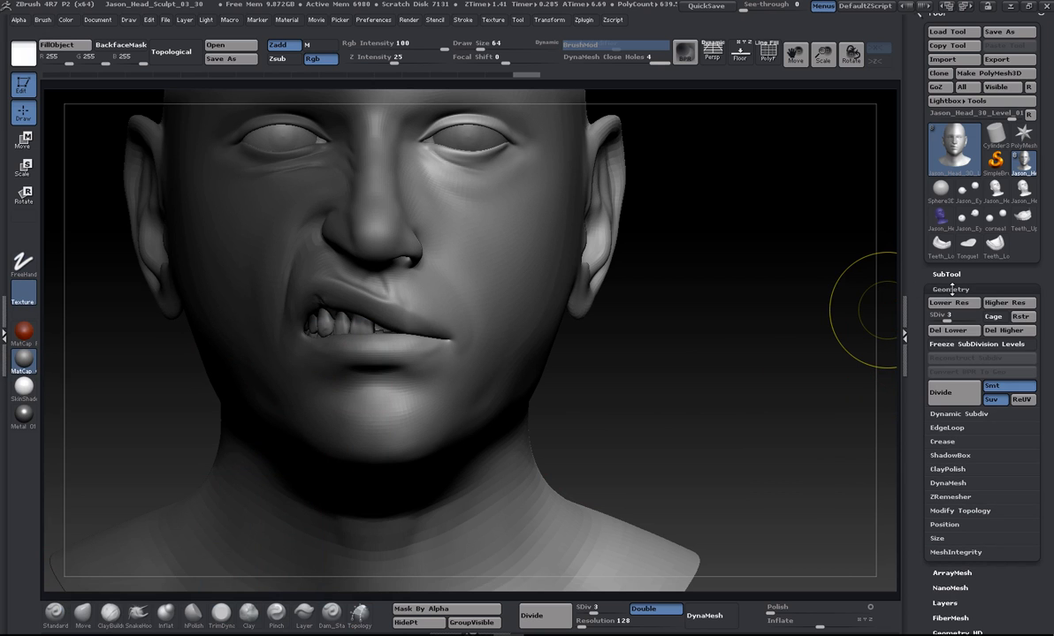
left_click_drag(948, 317, 1002, 319)
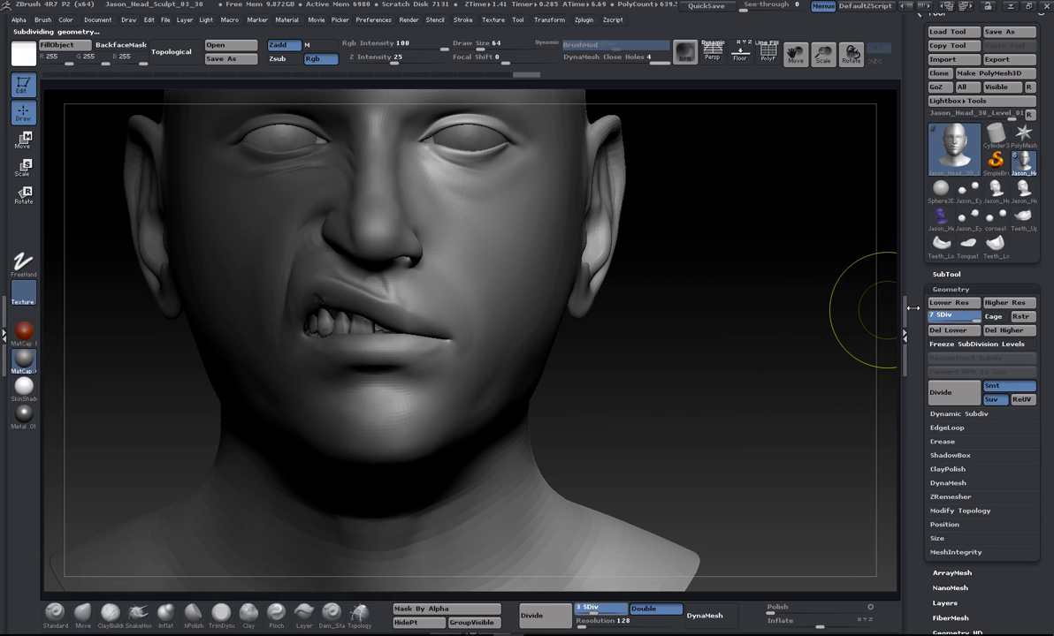
Stop recording the Upper Lip Up layer and turn off its visibility.
left_click(946, 602)
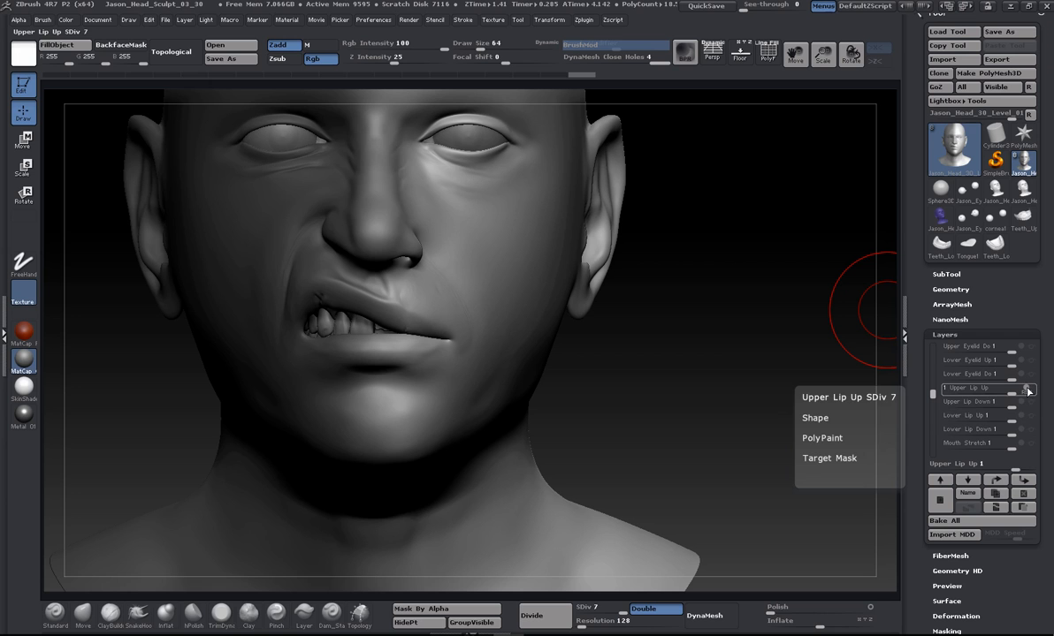
left_click(1026, 388)
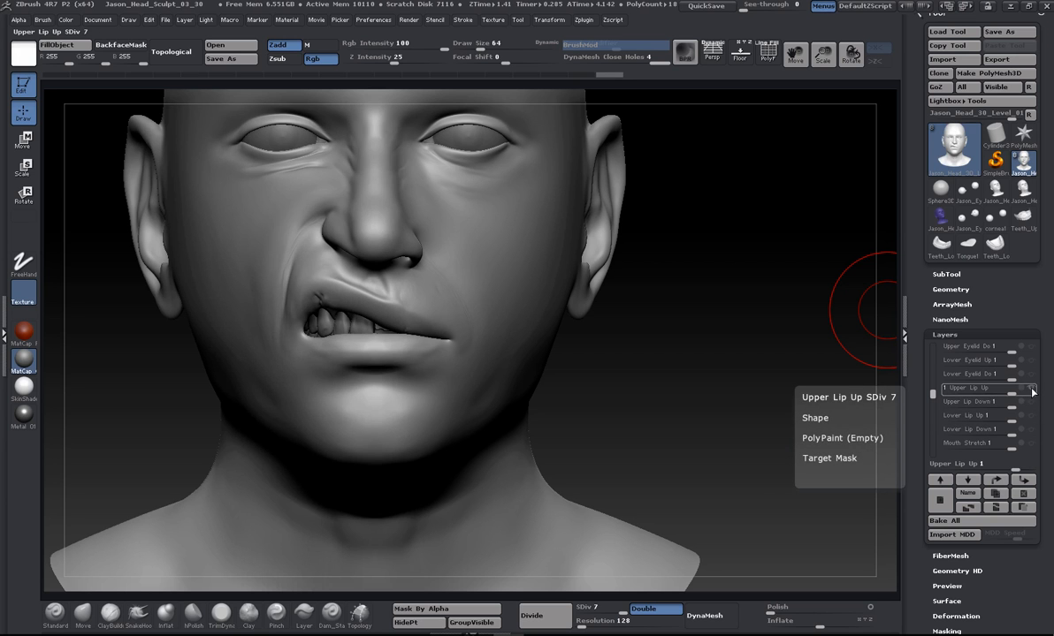
left_click(1031, 389)
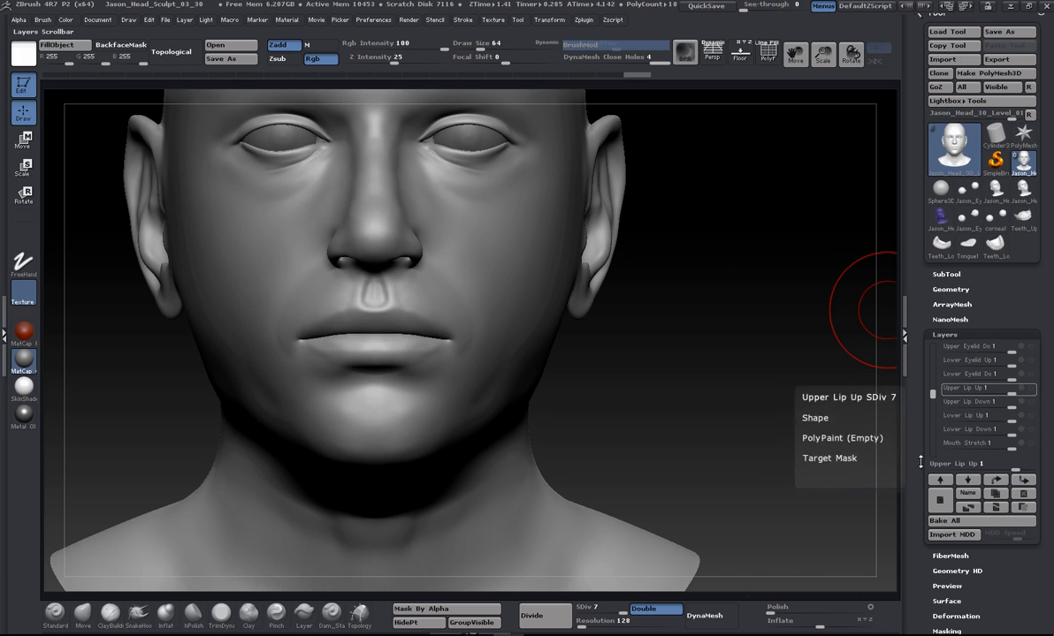
Lower the neutral head to subdivision level 3 and export it as OBJ, replacing the existing Jason_Head_30_Base file.
left_click_drag(621, 608, 605, 609)
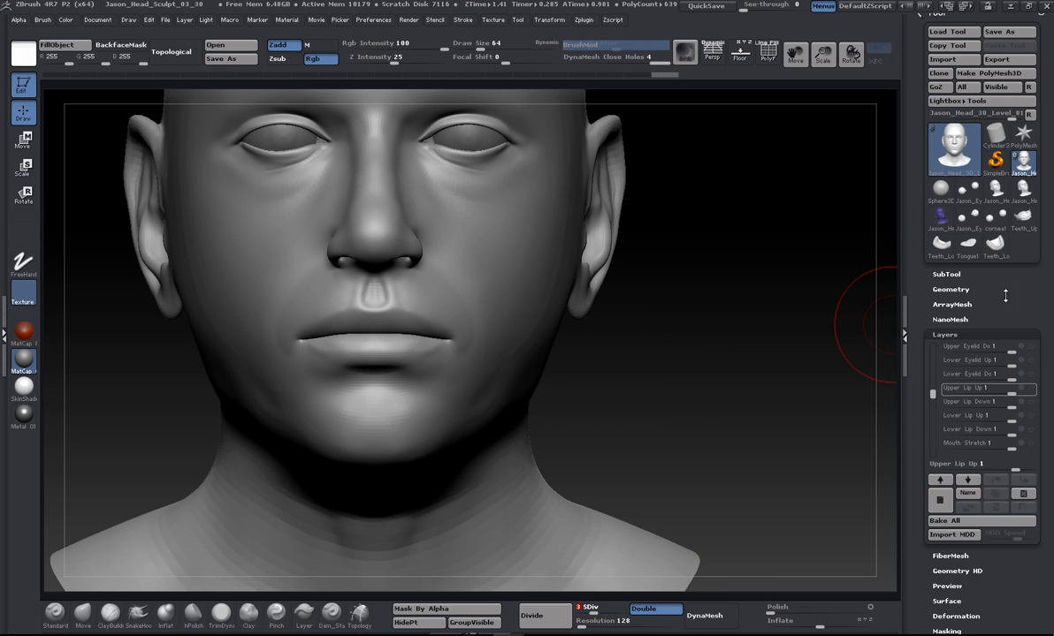
left_click_drag(1011, 326, 1011, 333)
left_click(996, 67)
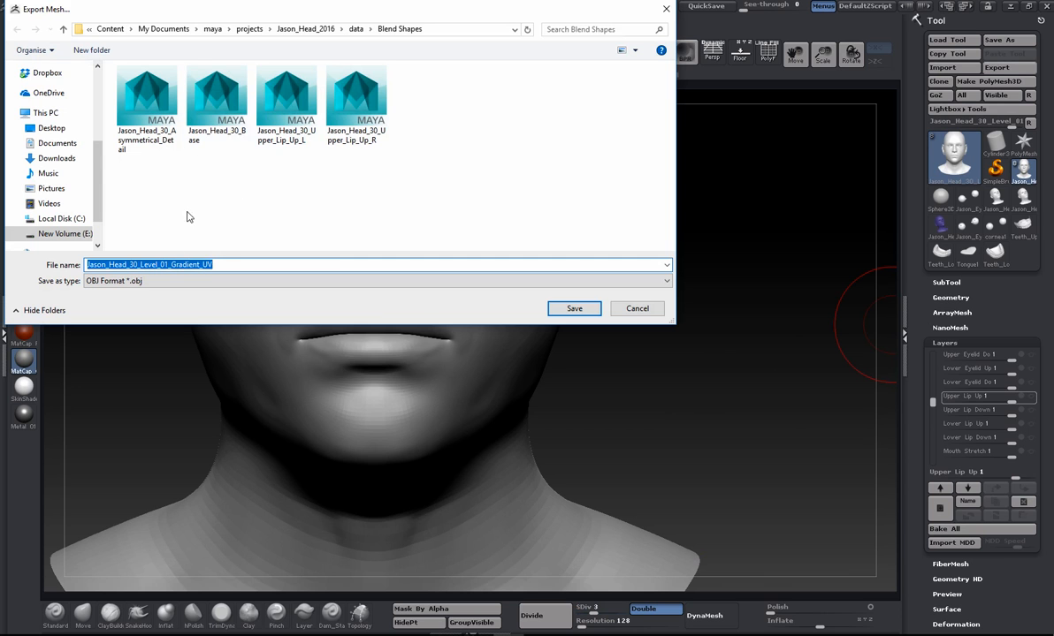
left_click(212, 102)
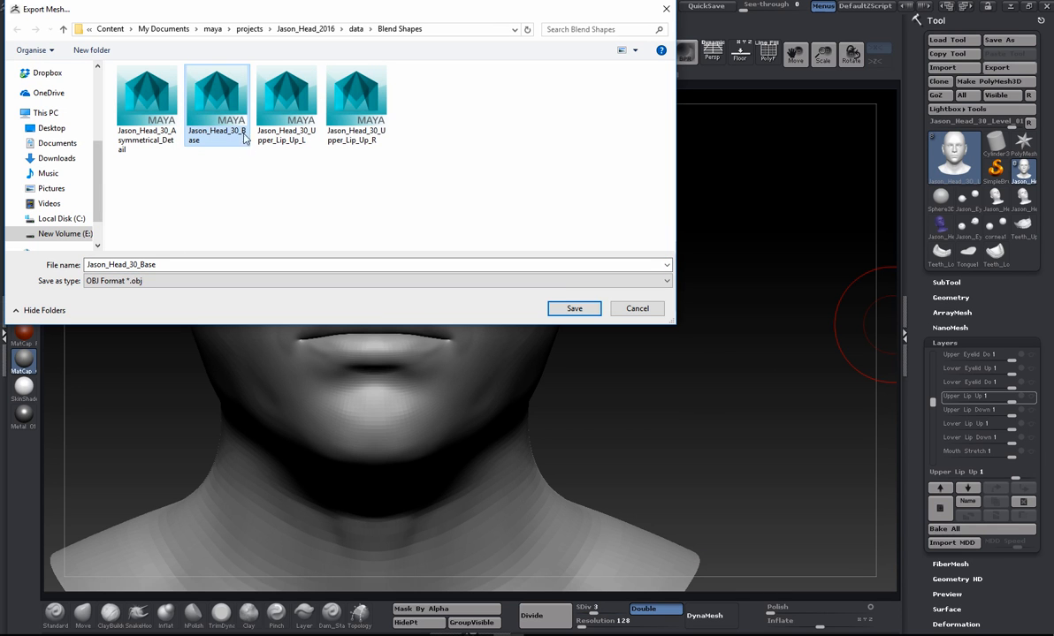
left_click(579, 308)
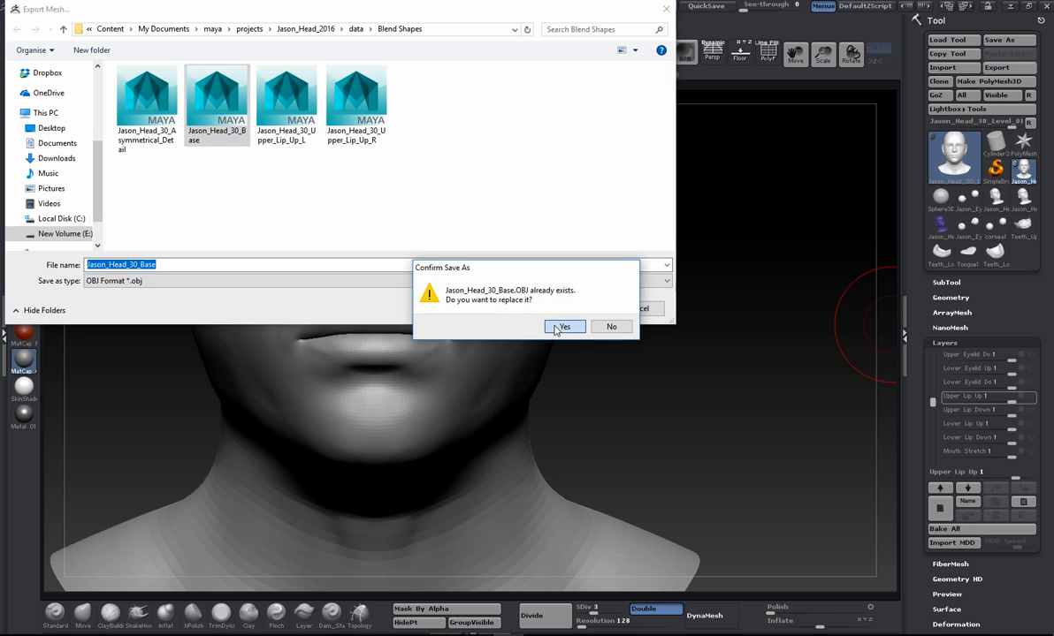
left_click(554, 326)
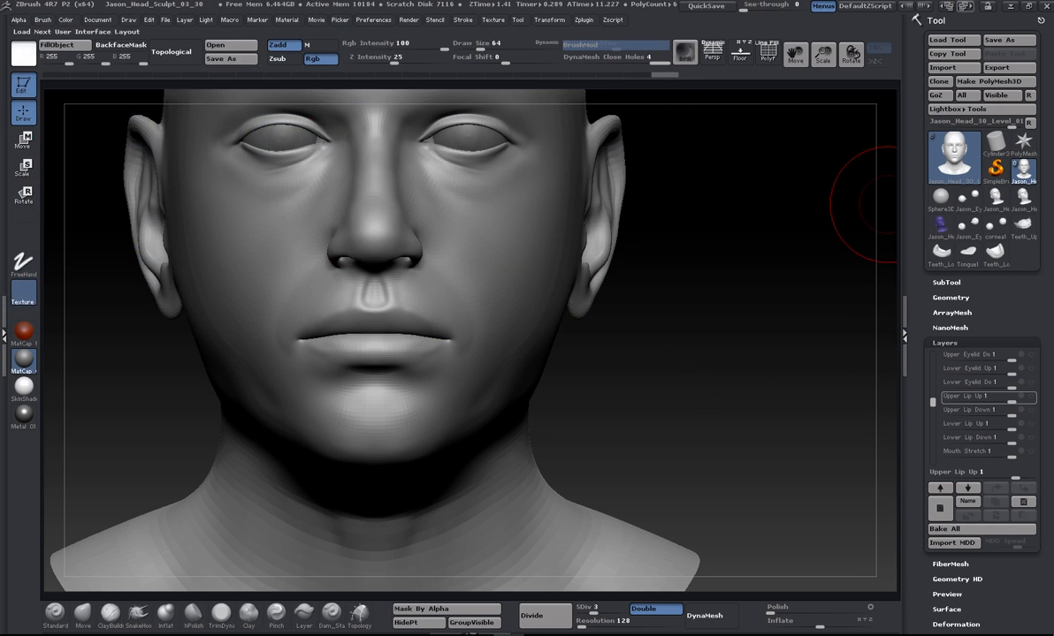
Switch to Maya, delete the old head mesh and import the re-exported Jason_Head_30_Base OBJ.
mouse_move(329, 630)
left_click(371, 557)
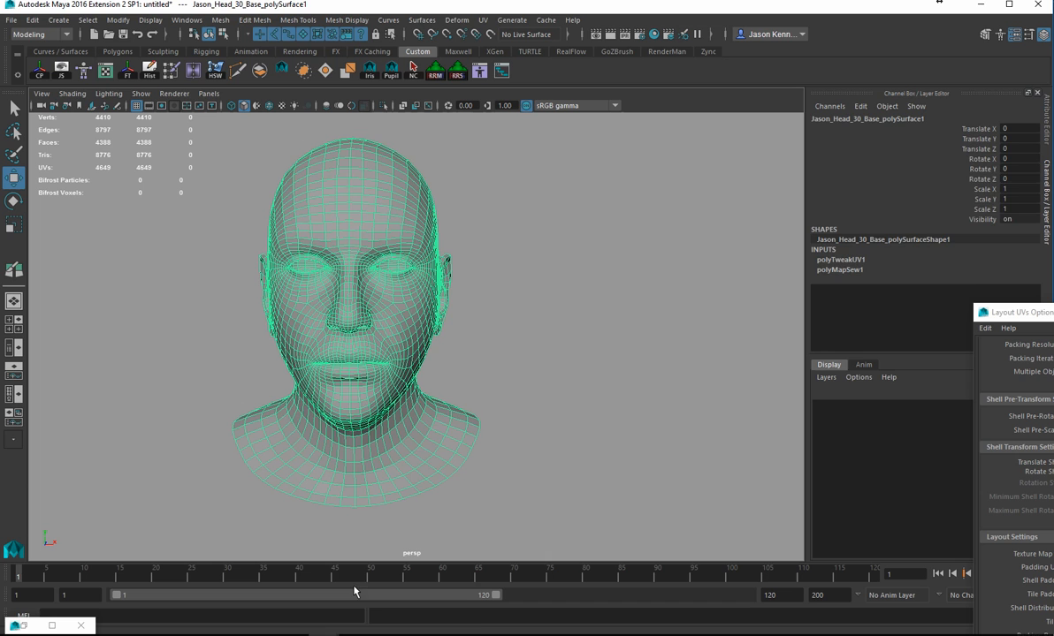
key("Delete")
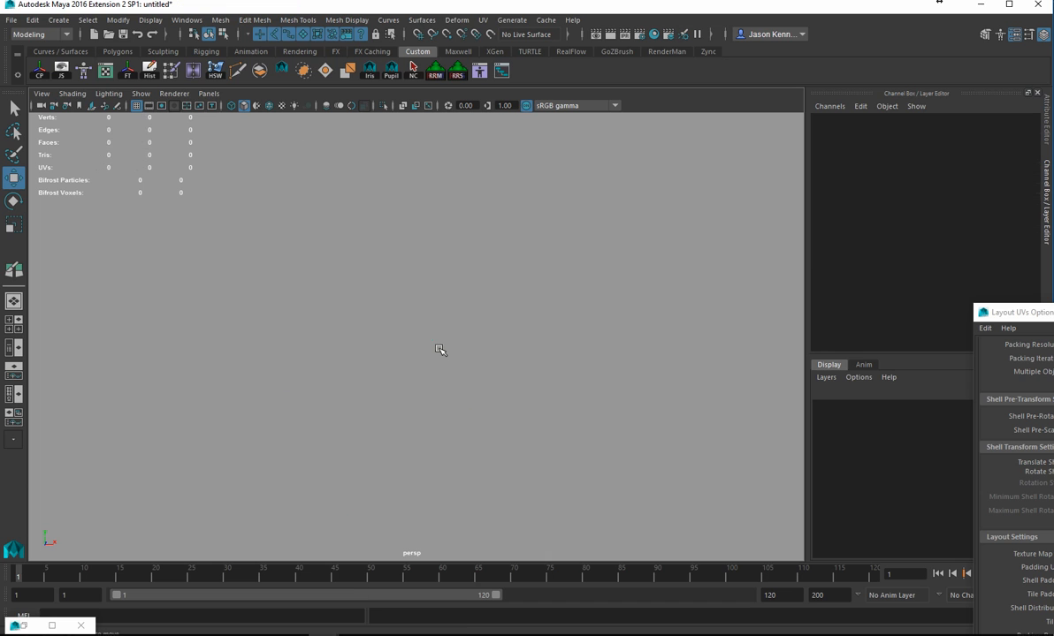
left_click(12, 19)
left_click(40, 159)
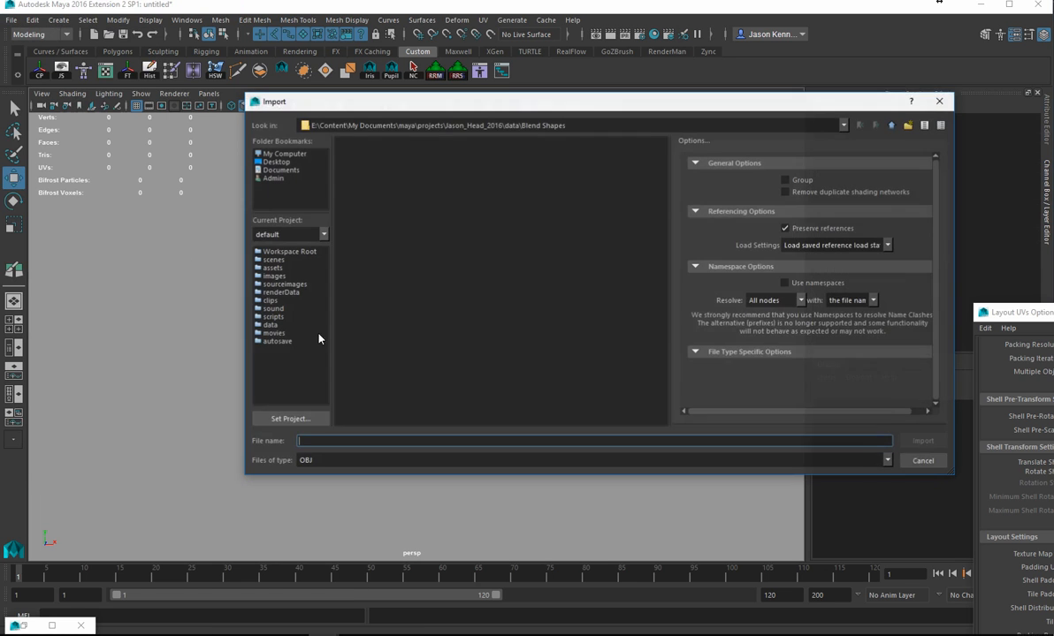
double_click(408, 154)
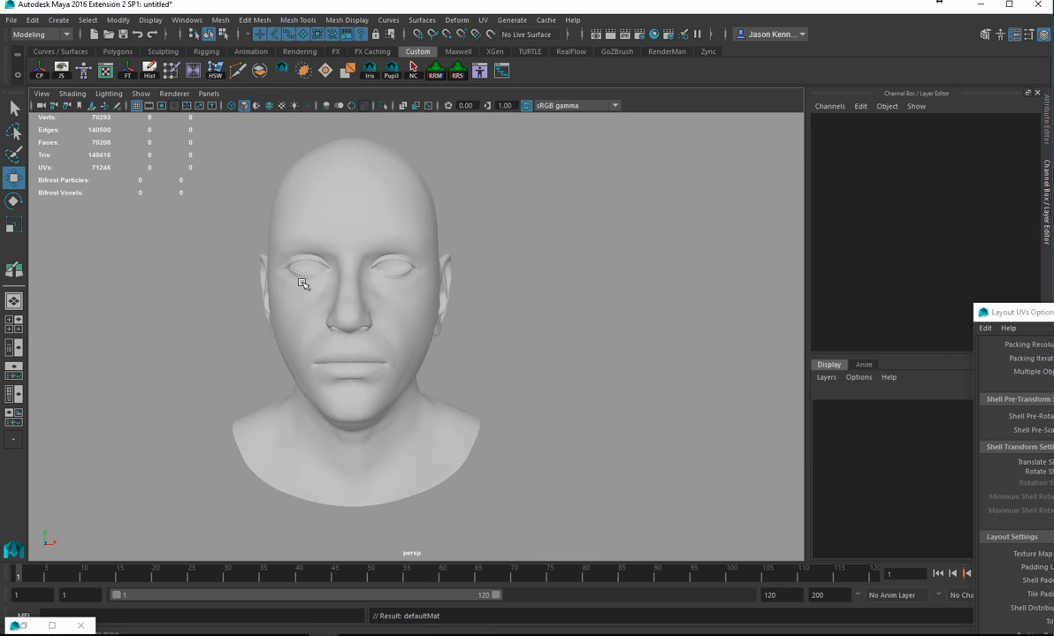
Center the pivot of the imported base head and move it about 1.52 units along X.
left_click(404, 306)
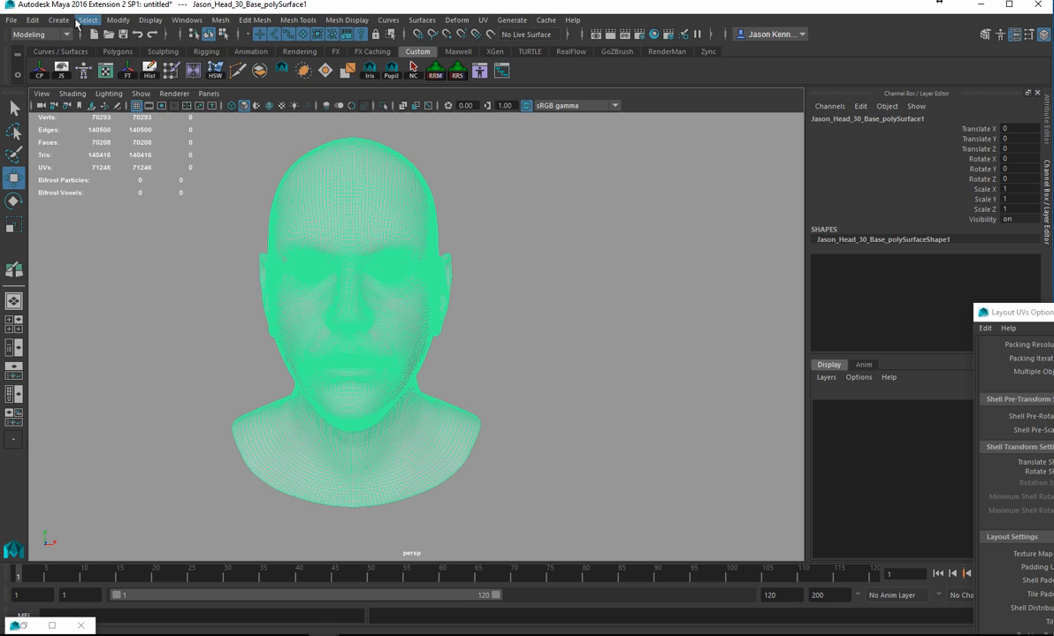
left_click(118, 21)
left_click(143, 112)
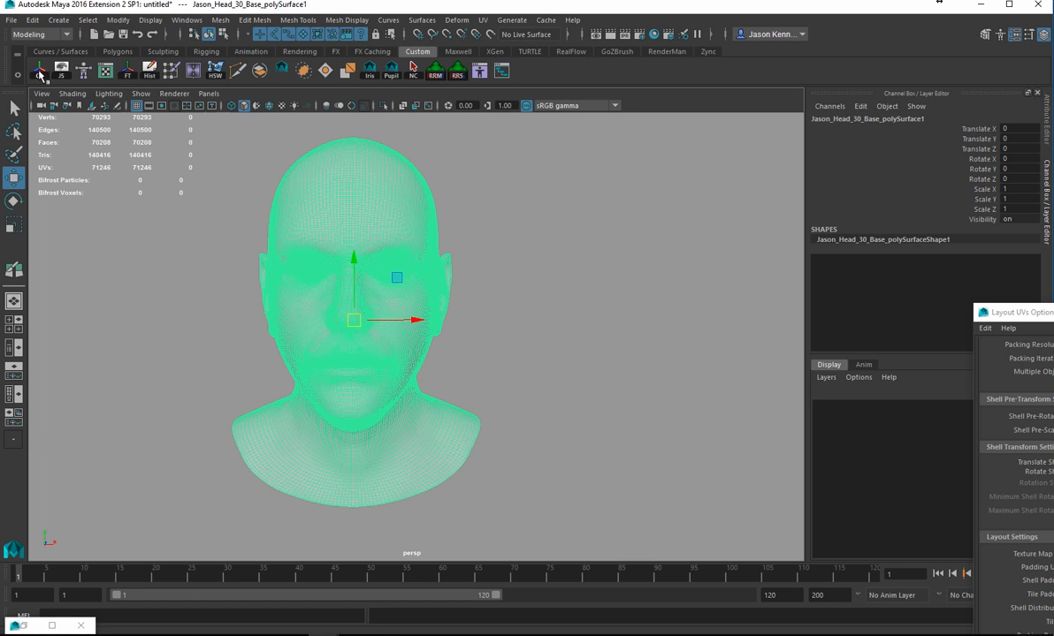
left_click_drag(414, 320, 605, 348)
left_click(327, 267)
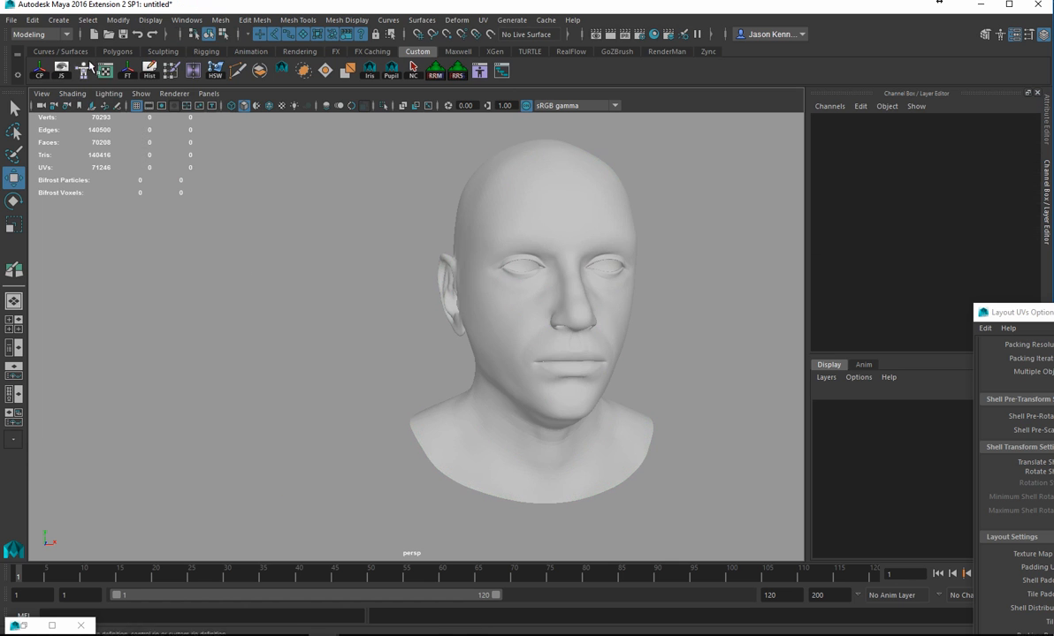
Import the left and right Upper Lip Up head OBJ files into the scene.
left_click(12, 20)
left_click(37, 160)
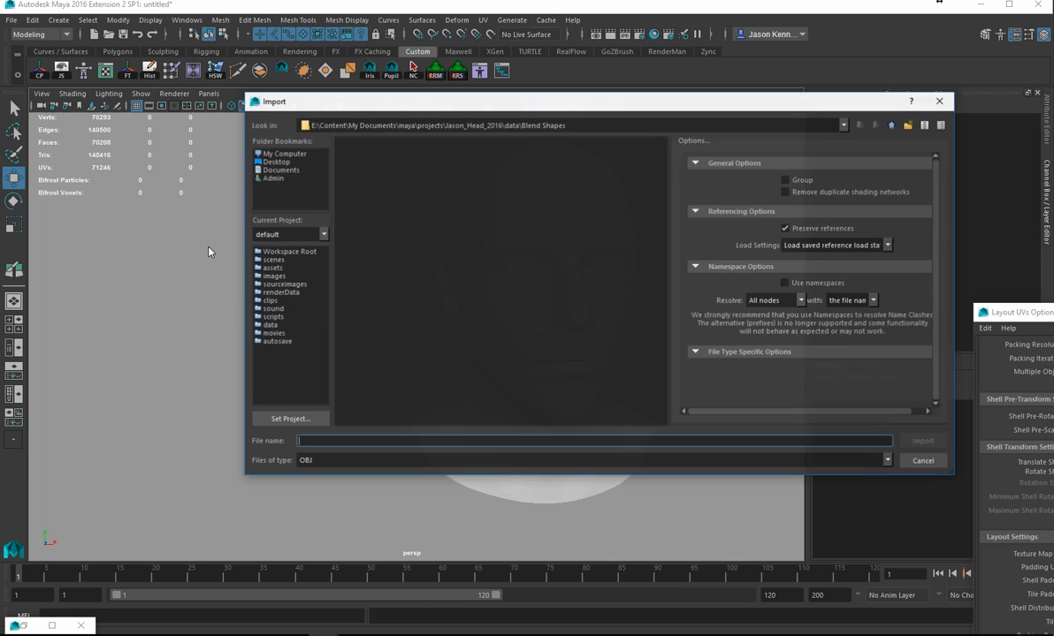
double_click(388, 228)
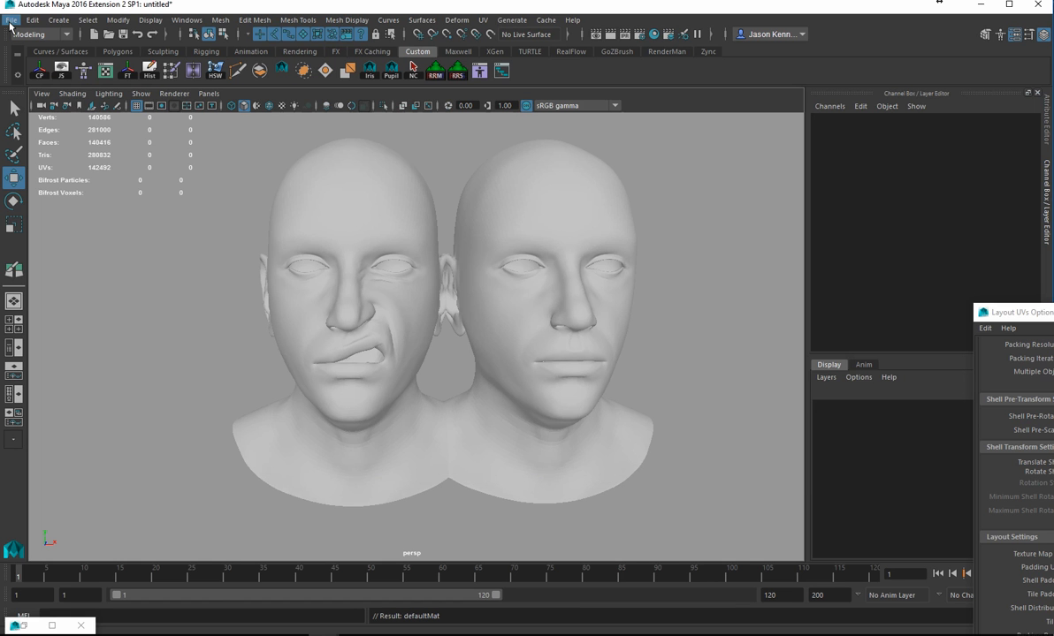
left_click(12, 20)
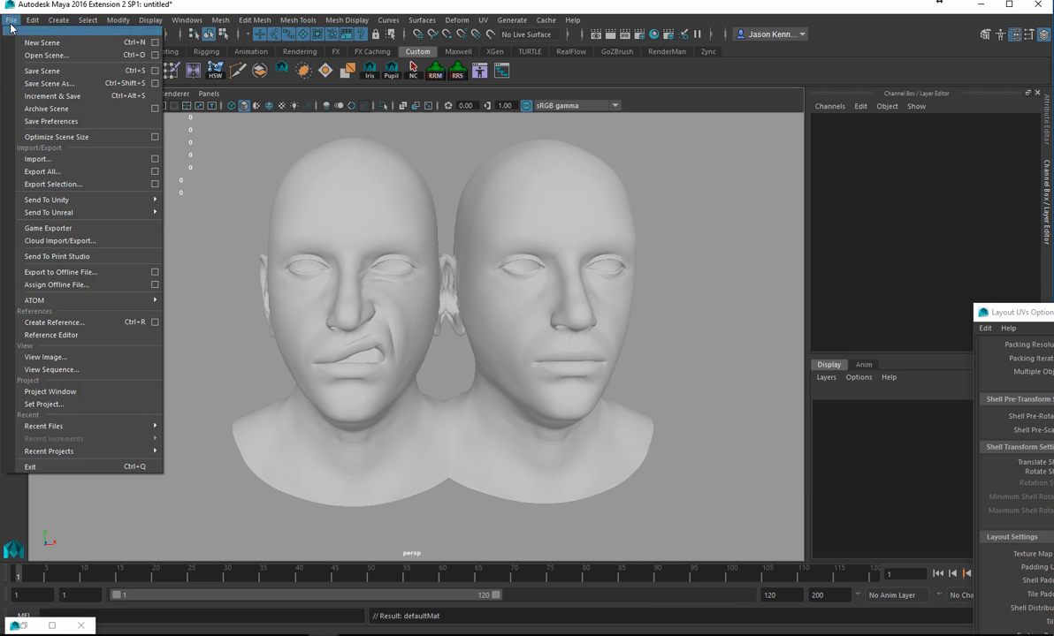
left_click(40, 159)
double_click(395, 175)
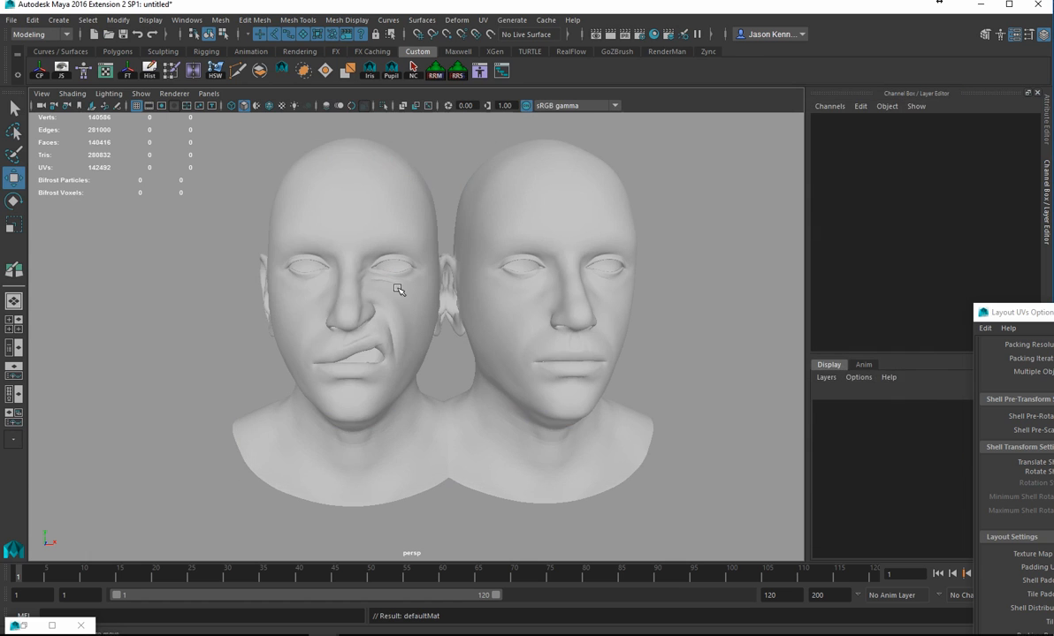
Line up the two lip heads beside the base, the right version at about X -0.629 and the left version at -2.647.
left_click_drag(223, 207, 416, 313)
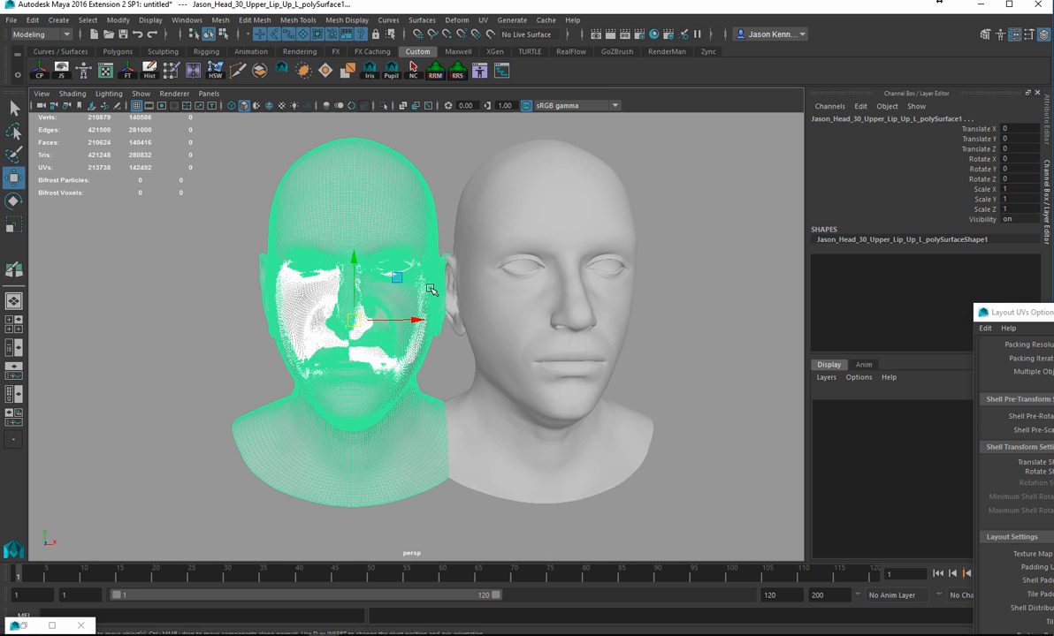
left_click_drag(419, 321, 79, 321)
middle_click_drag(268, 316, 297, 320, "alt")
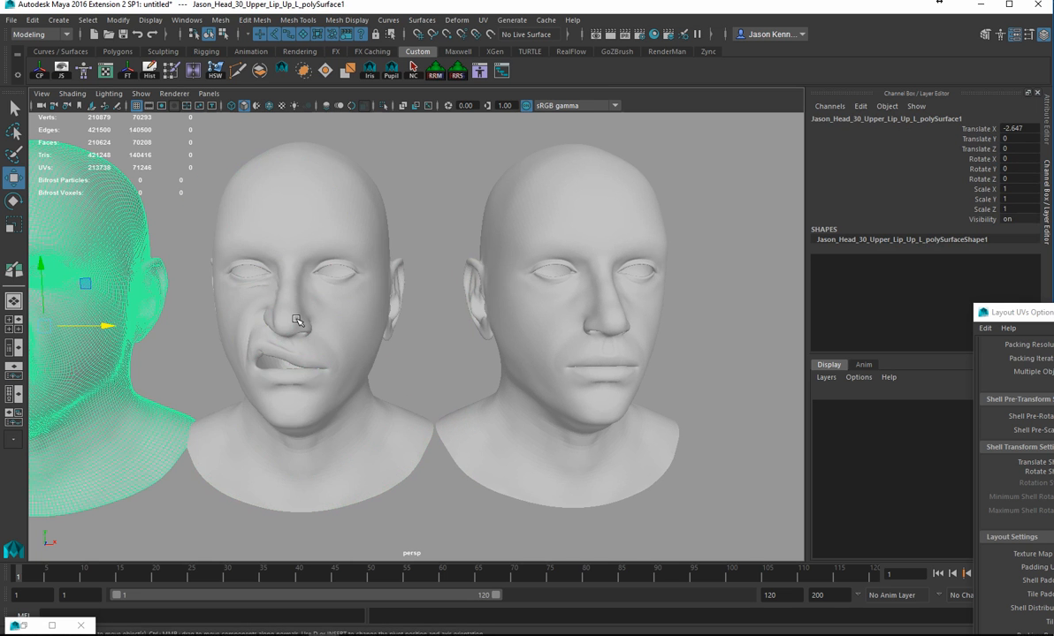
Assign a darker shading material to the neutral base head.
left_click(570, 296)
right_click_drag(545, 307, 649, 632)
left_click(705, 399)
Show the three heads in the front view and hide the grid.
left_click_drag(705, 399, 352, 296, "alt")
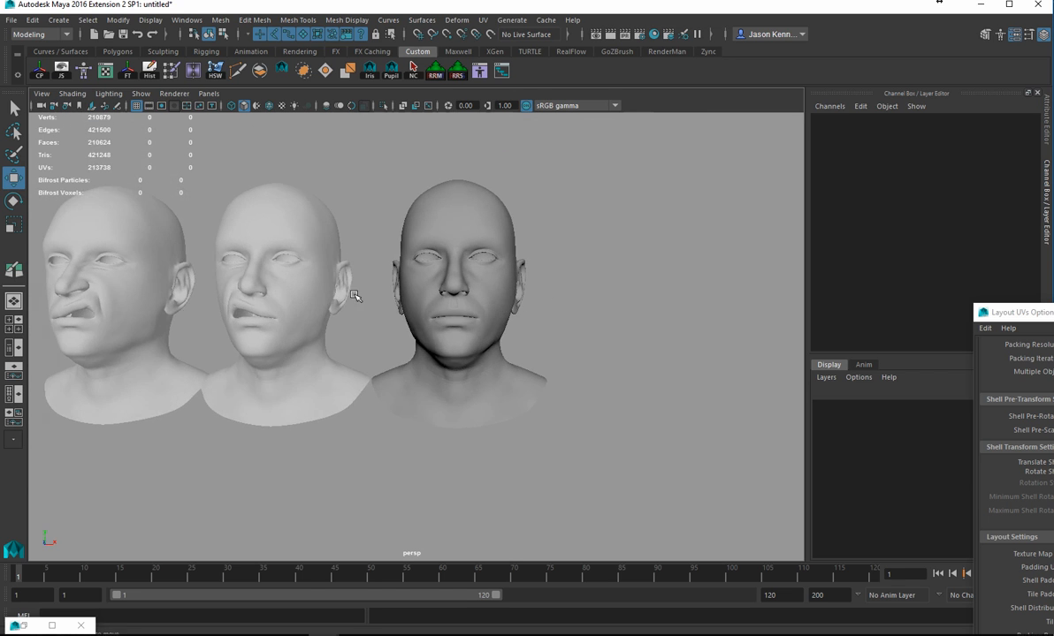
key("space")
key("space")
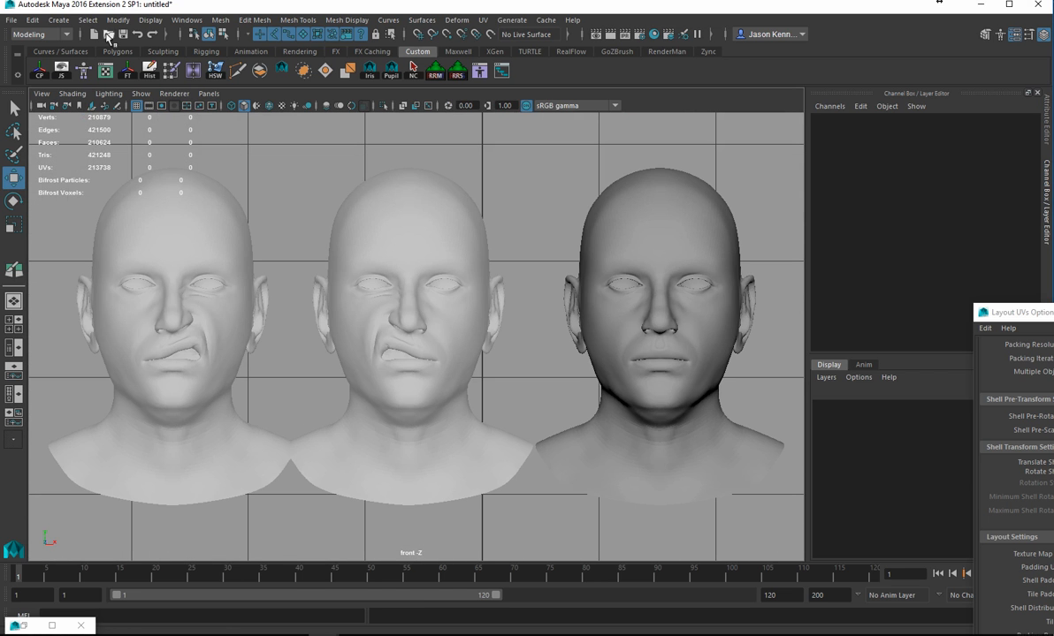
left_click(136, 105)
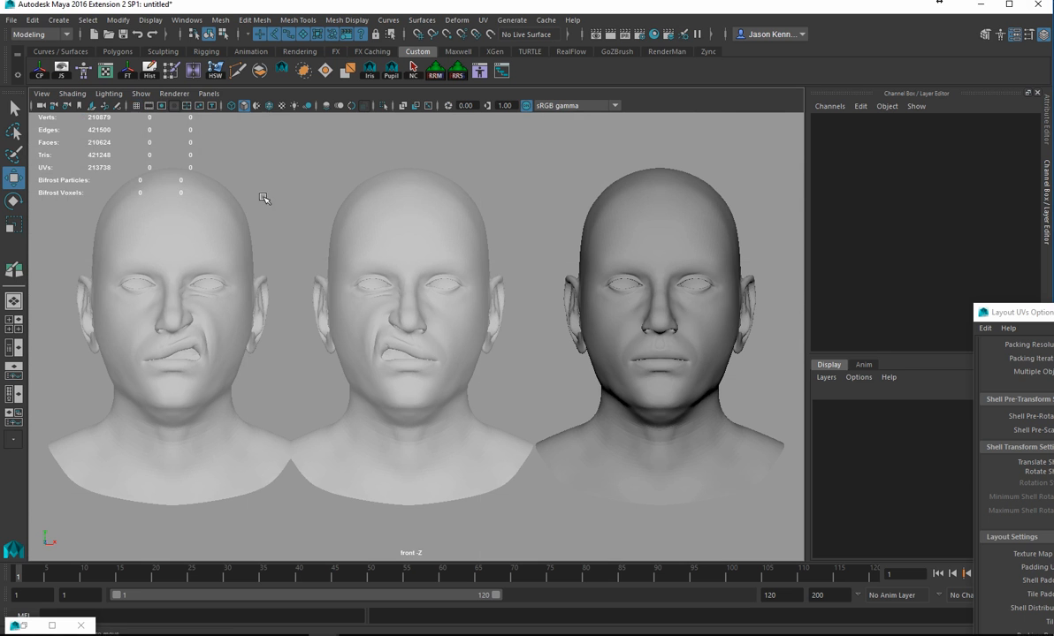
middle_click_drag(263, 198, 219, 195, "alt")
right_click_drag(219, 194, 188, 228, "alt")
Put away the Layout UVs options window and switch Maya to the Rigging toolset.
left_click(188, 229)
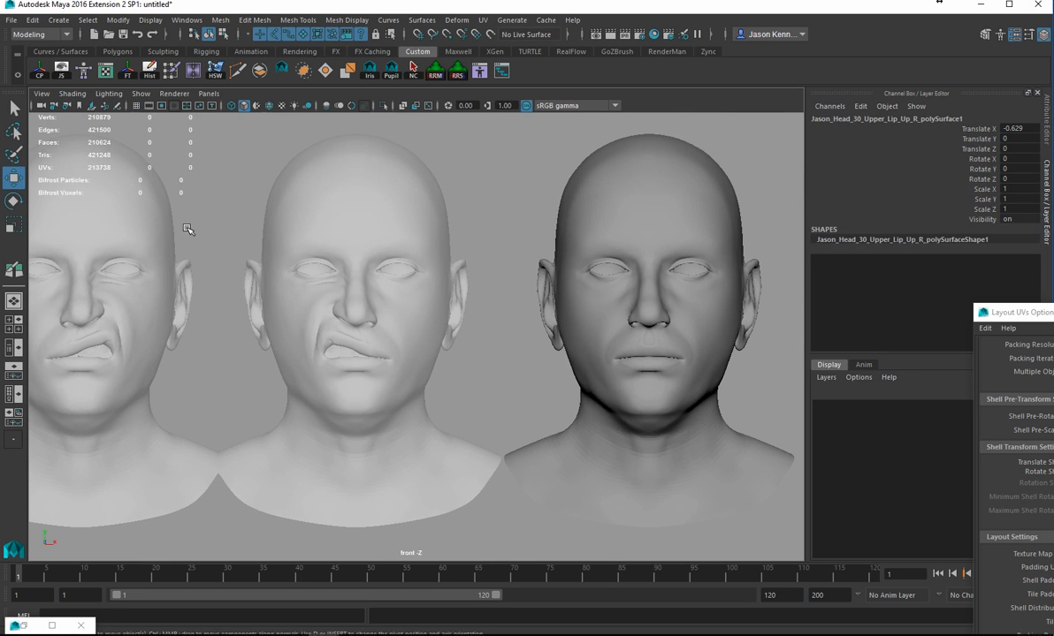
left_click(119, 217, "shift")
left_click(579, 250, "shift")
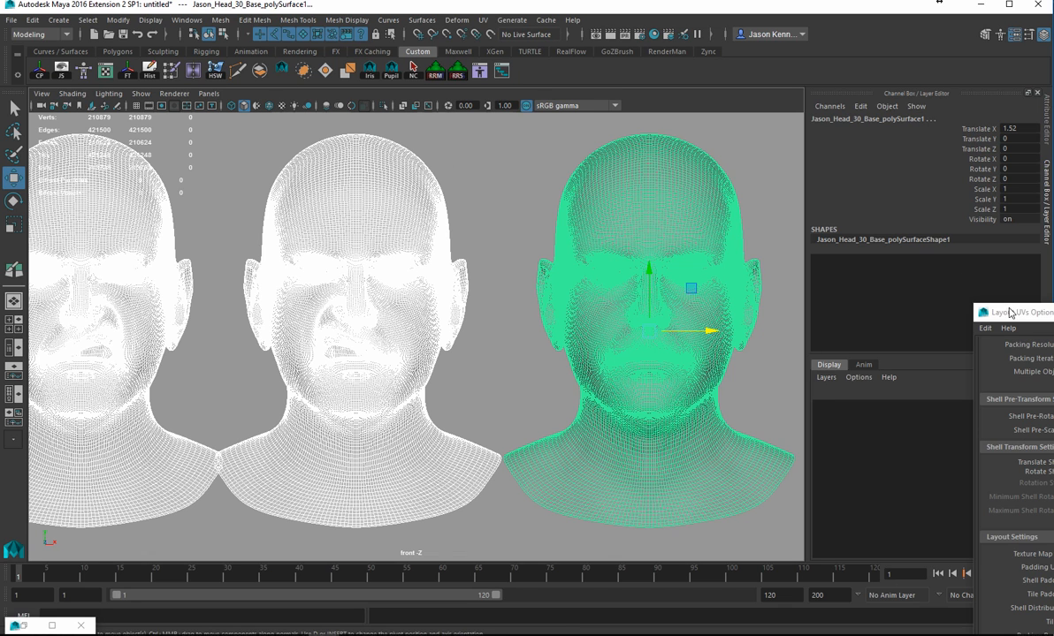
left_click(944, 295)
left_click(16, 34)
left_click(25, 62)
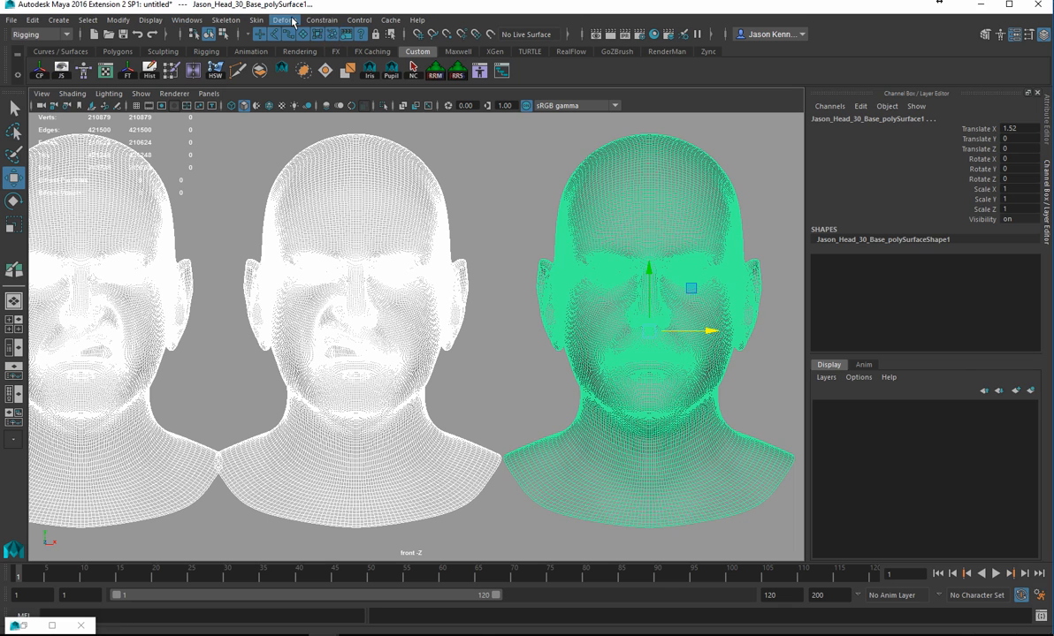
left_click(421, 146)
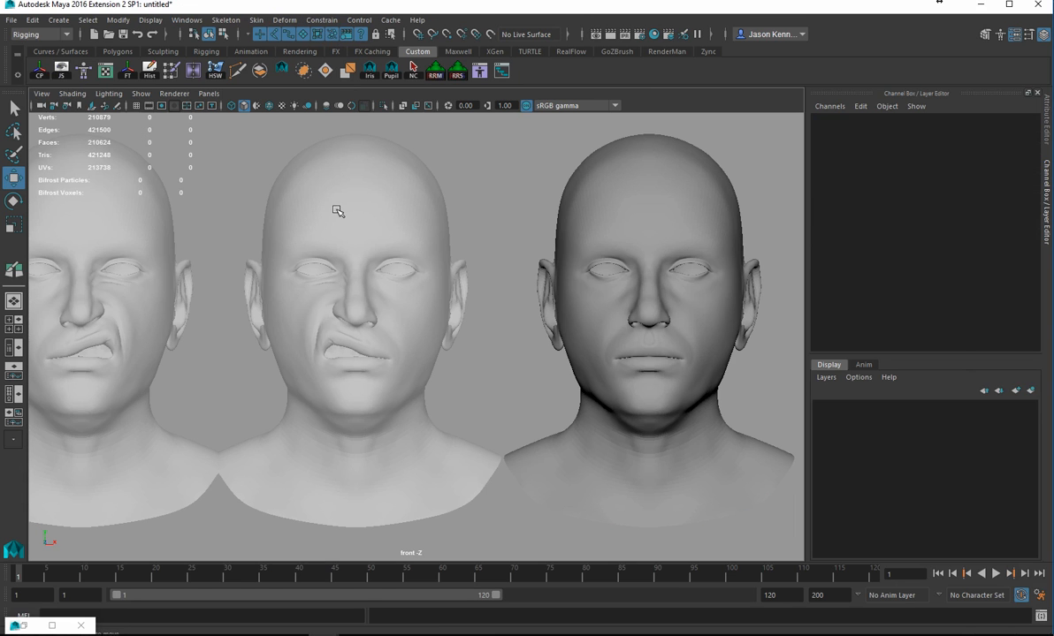
Select the Upper_Lip_Up_L head, the Upper_Lip_Up_R head and finally the neutral base, and create a Blend Shape deformer.
left_click(105, 217)
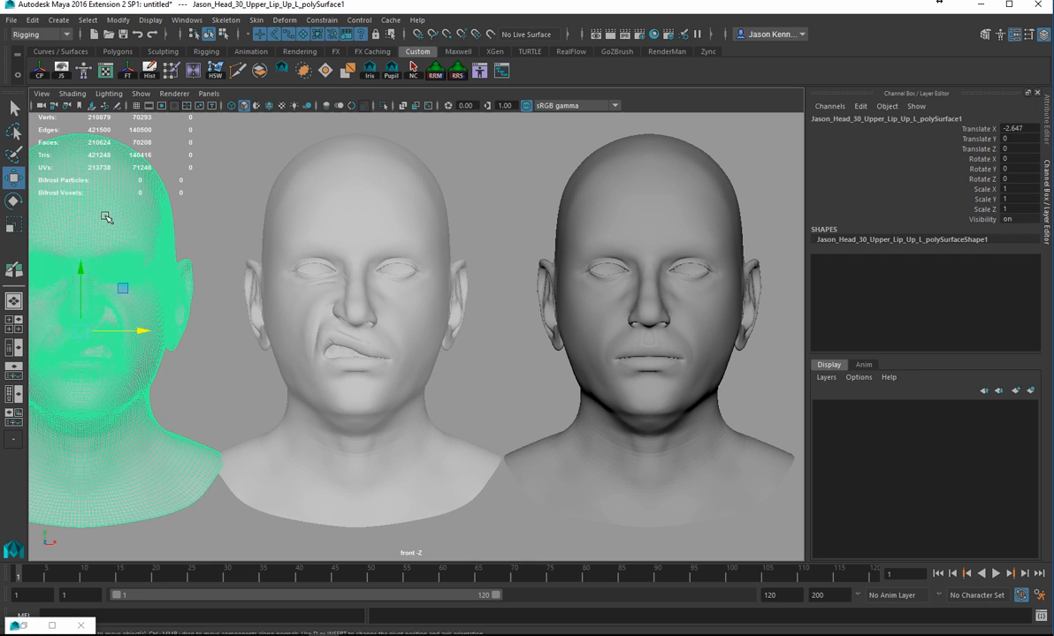
left_click(327, 220)
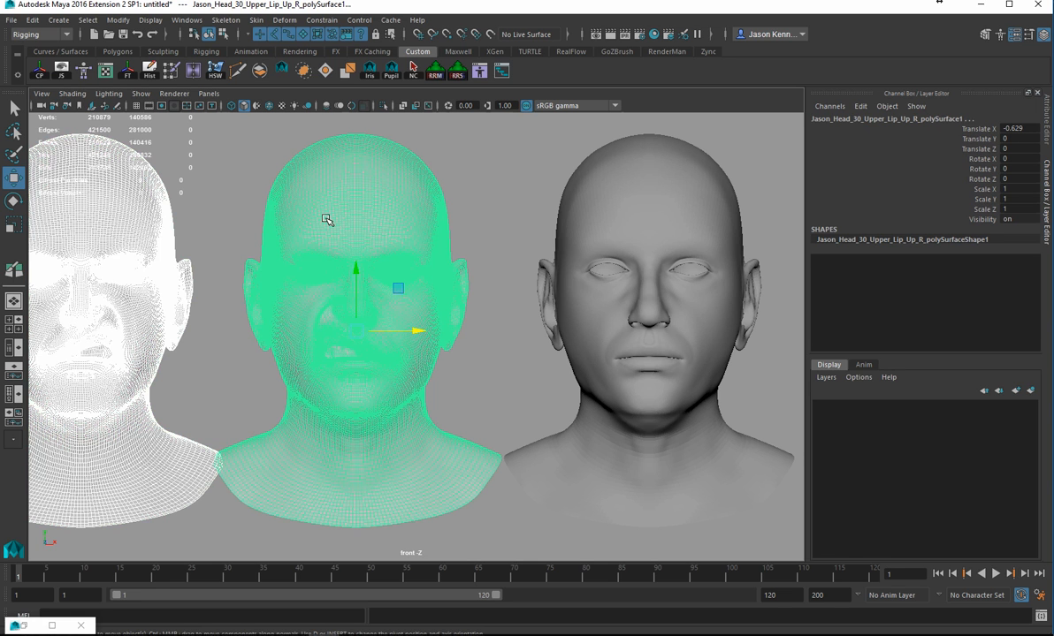
left_click(663, 218)
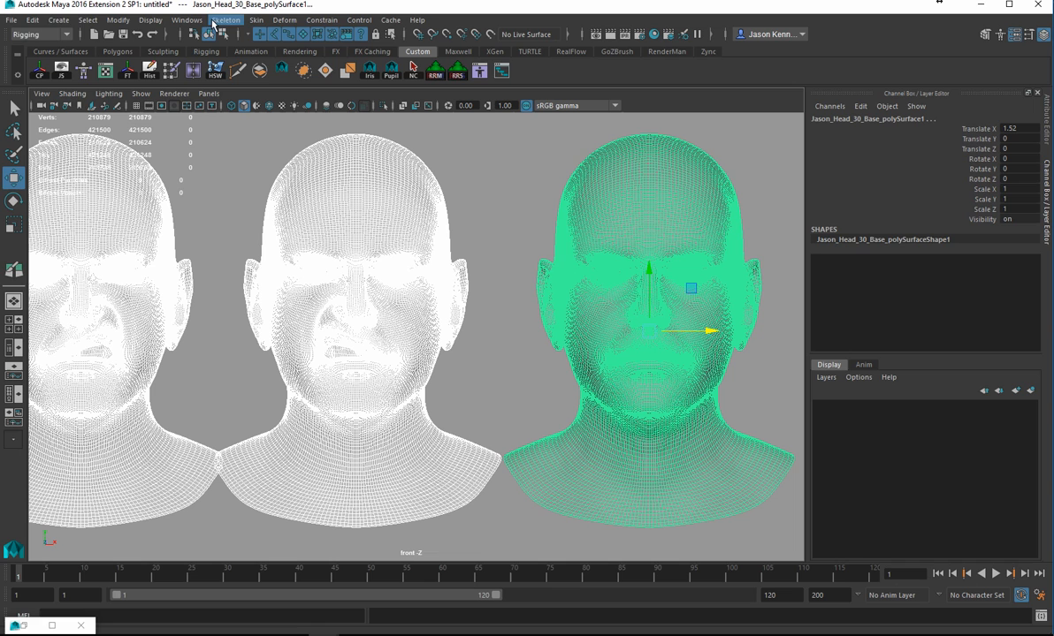
left_click(285, 20)
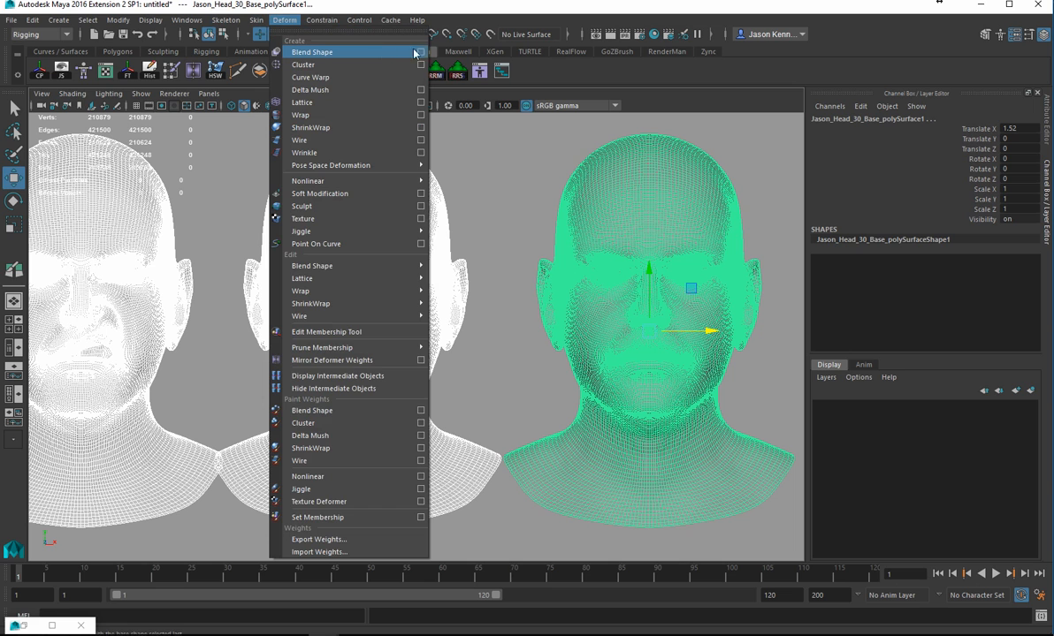
left_click(369, 53)
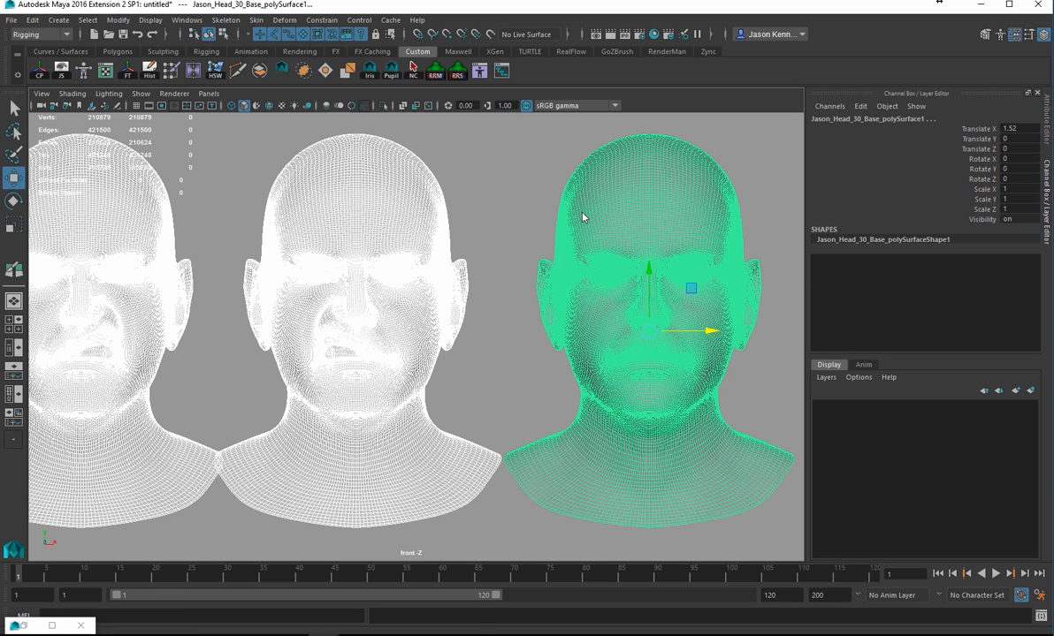
Inspect the blend shape connections on the base, left and right heads.
left_click(513, 162)
middle_click_drag(624, 197, 530, 205, "alt")
left_click(530, 208)
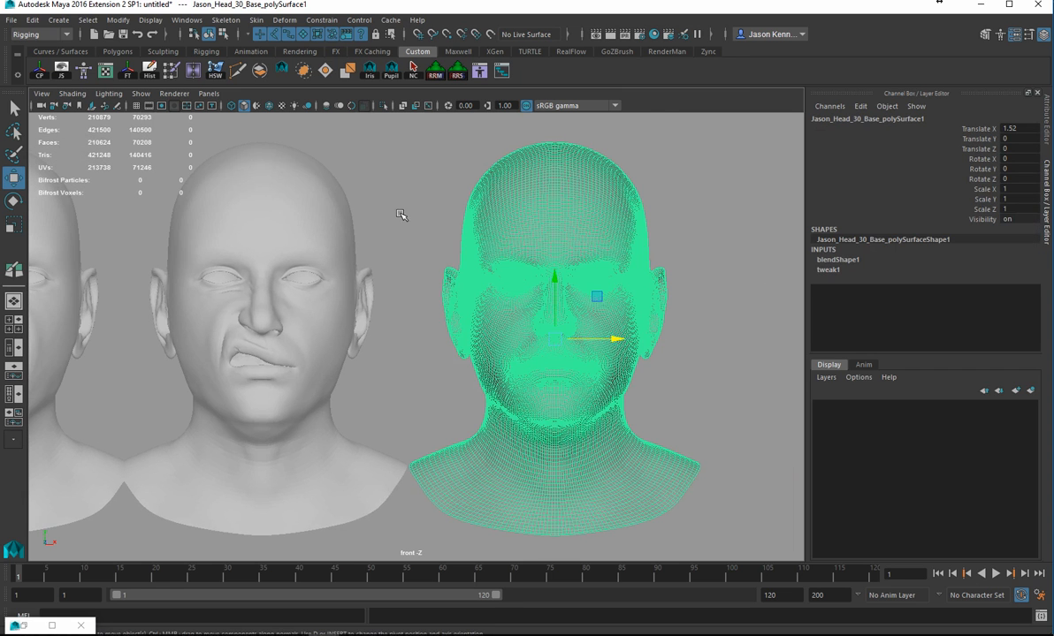
left_click(269, 195)
left_click(60, 221)
left_click(256, 225)
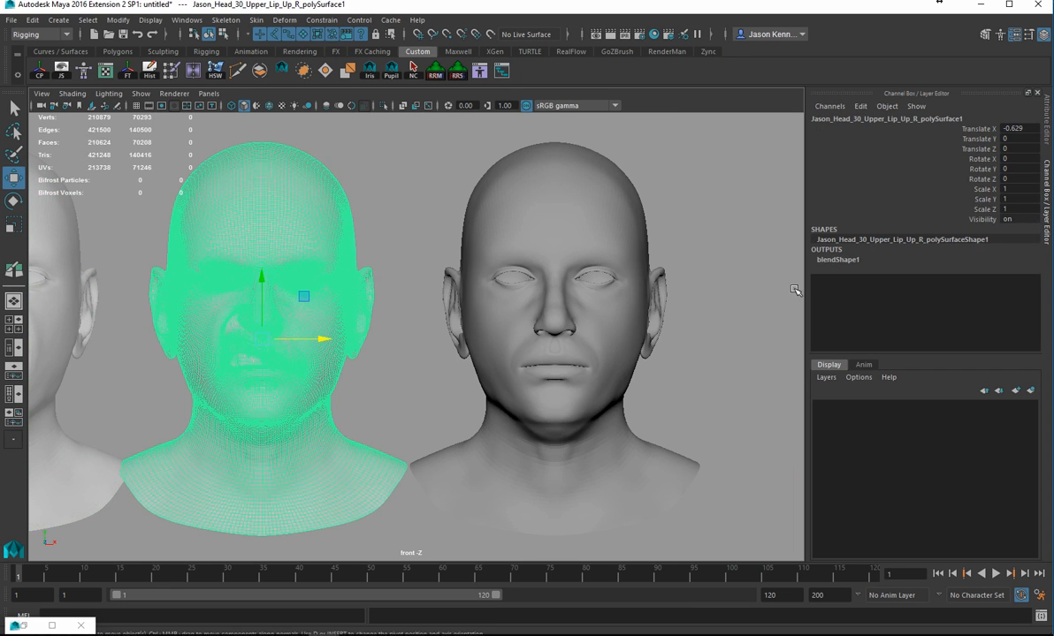
left_click(557, 222)
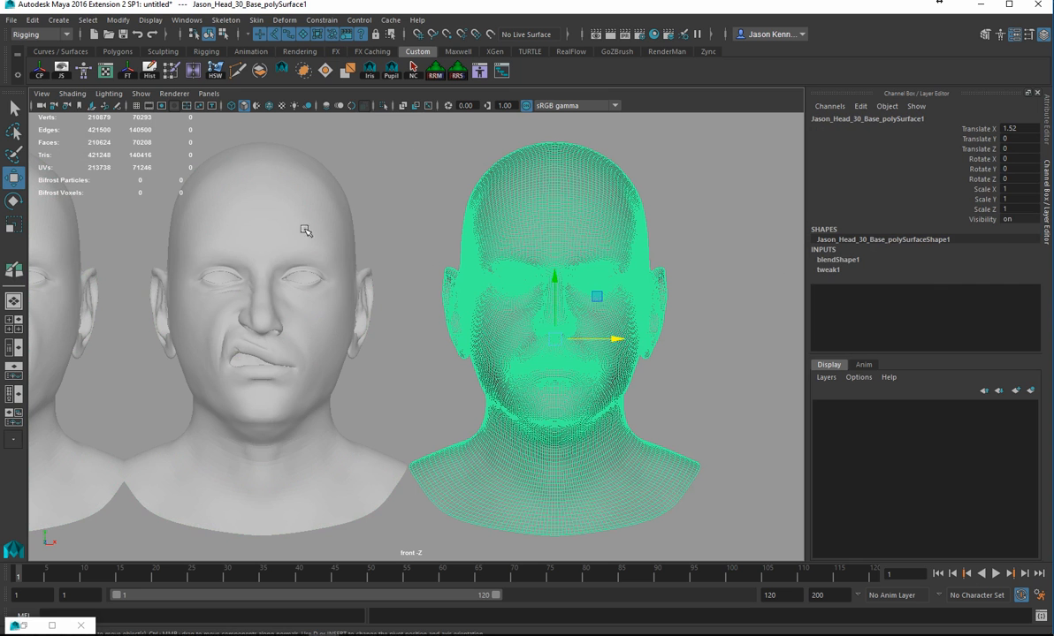
Open the blendShape1 attributes from the right lip head and test the Upper_Lip_Up_L and Upper_Lip_Up_R weights one at a time.
left_click(338, 232)
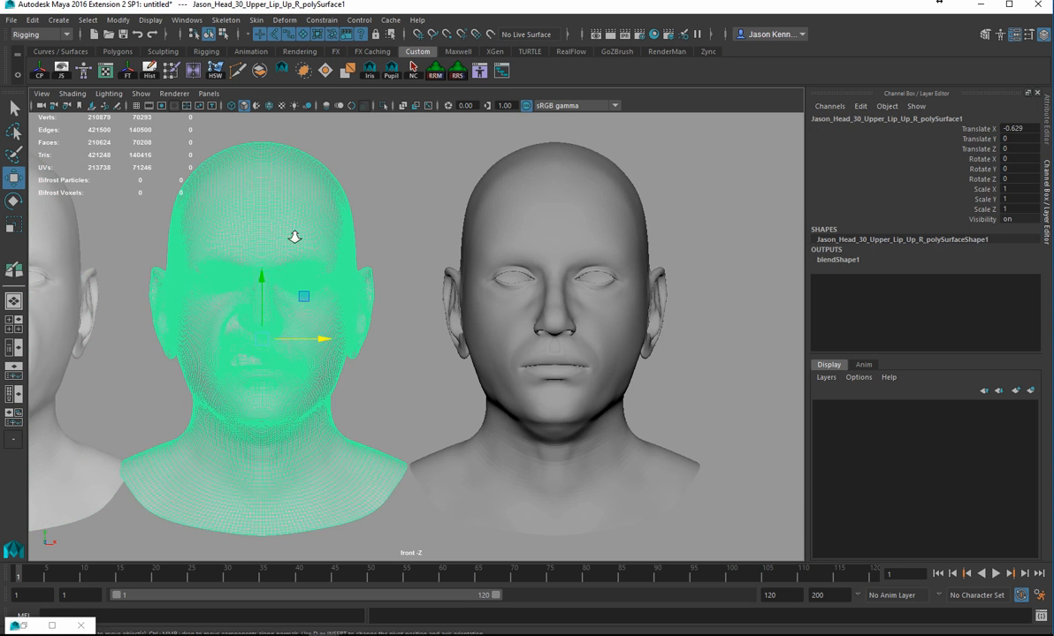
scroll(296, 236, "up", 5)
middle_click_drag(464, 281, 335, 314, "alt")
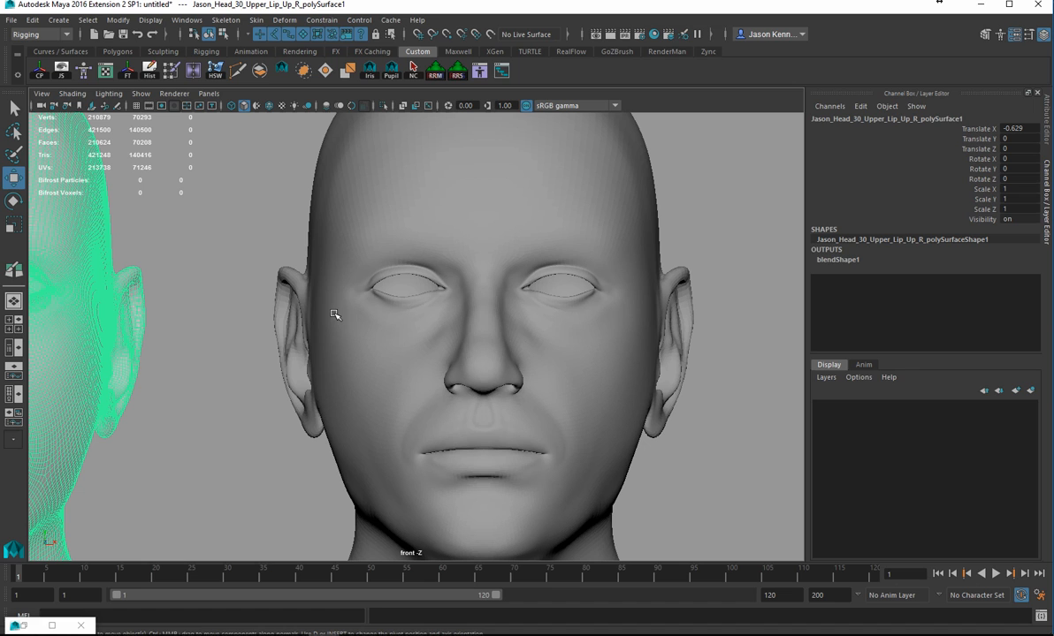
left_click(829, 260)
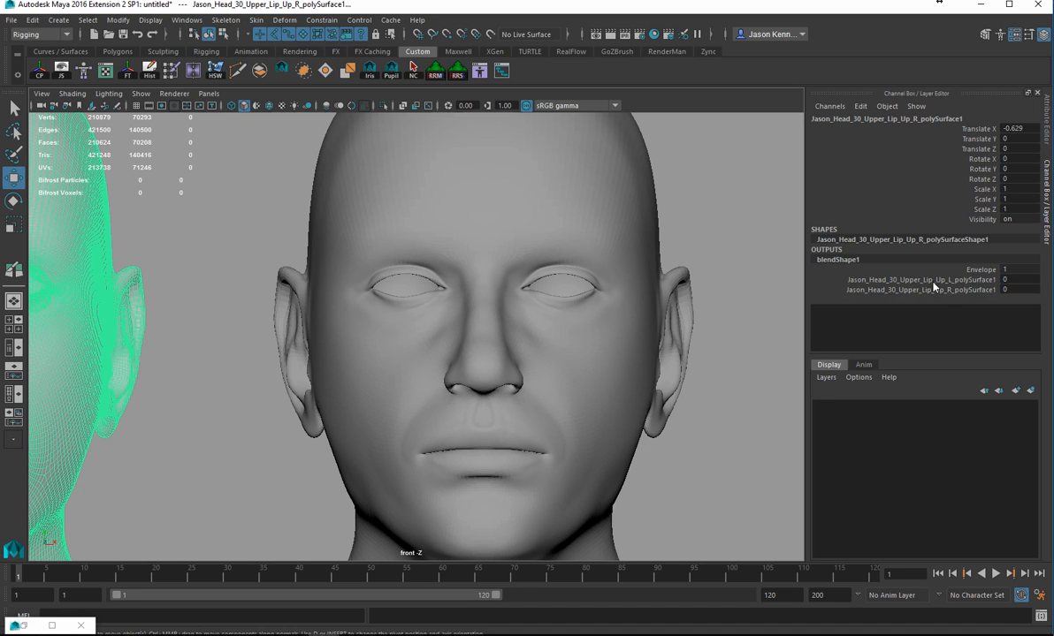
left_click(871, 279)
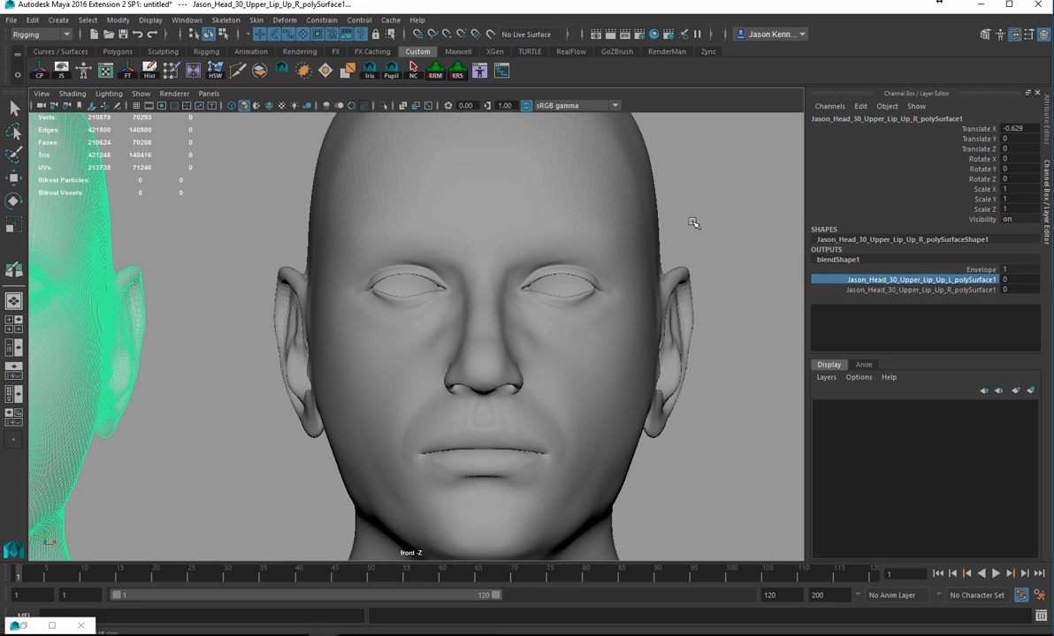
middle_click_drag(691, 220, 636, 237)
left_click(909, 290)
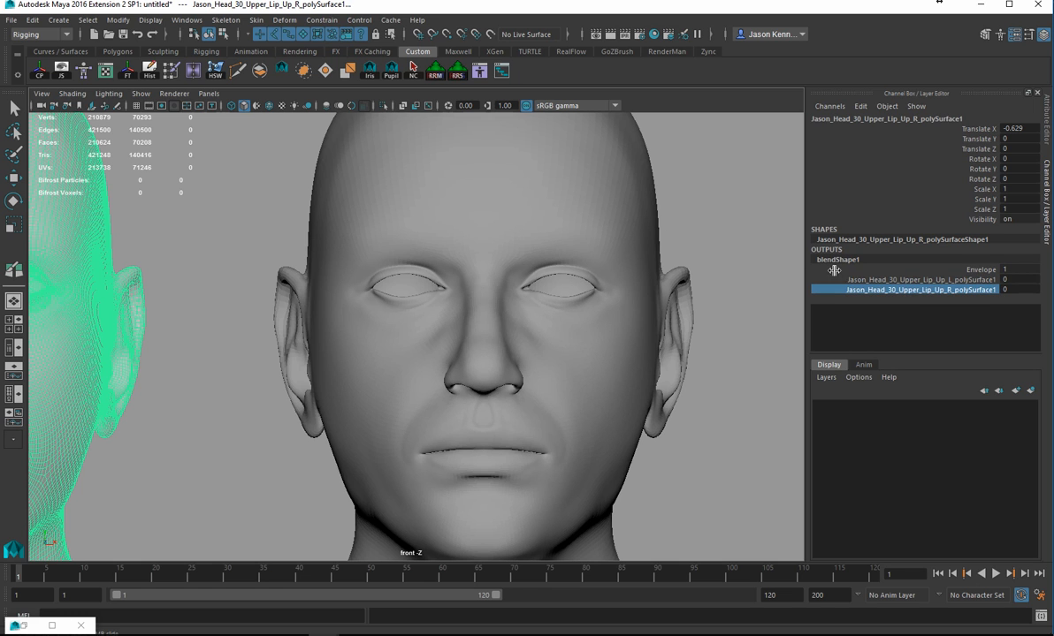
middle_click_drag(716, 184, 739, 230)
Raise both Upper Lip Up weights together to 1, examine the mouth up close, and return both weights to 0.
left_click_drag(918, 280, 915, 291)
middle_click_drag(709, 225, 672, 217)
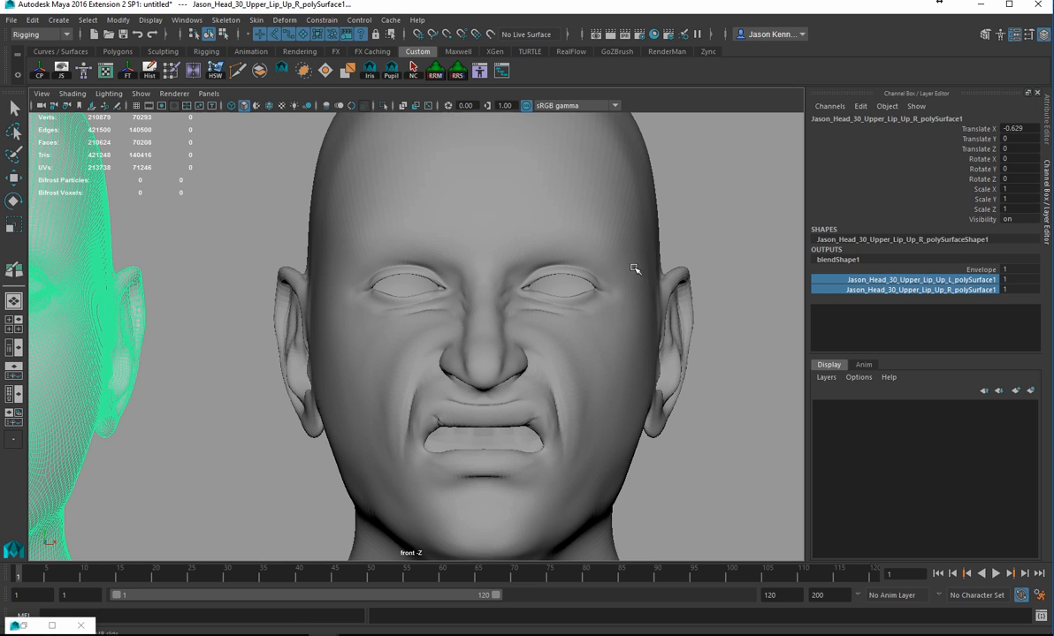
scroll(577, 257, "up", 3)
scroll(544, 240, "up", 3)
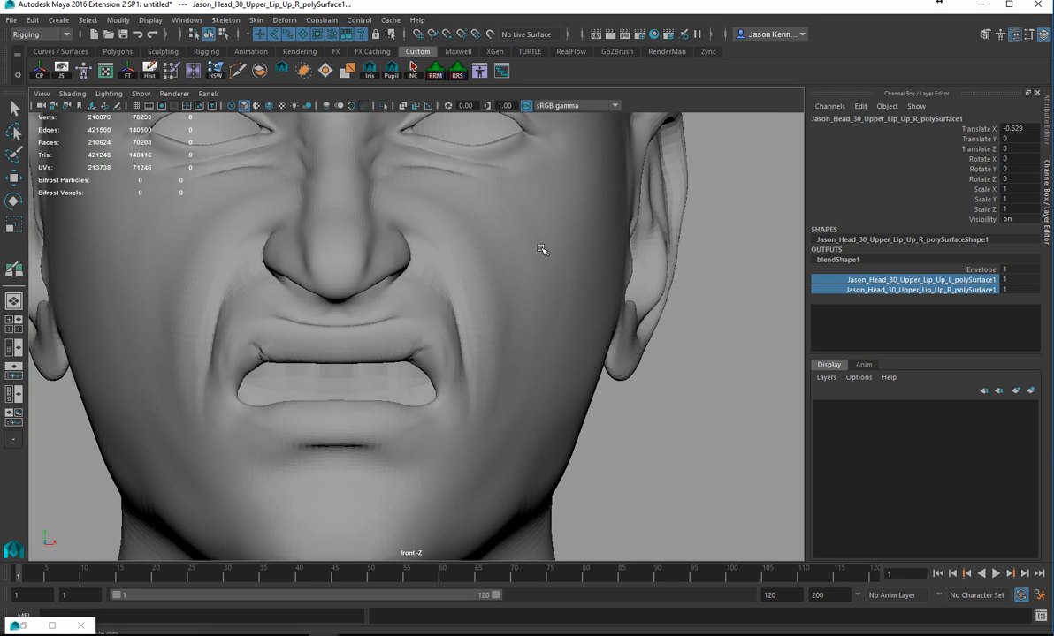
mouse_move(744, 280)
middle_mouse_down()
mouse_move(725, 278)
mouse_move(741, 280)
middle_mouse_up()
middle_click_drag(352, 349, 400, 314)
middle_click_drag(360, 261, 370, 283)
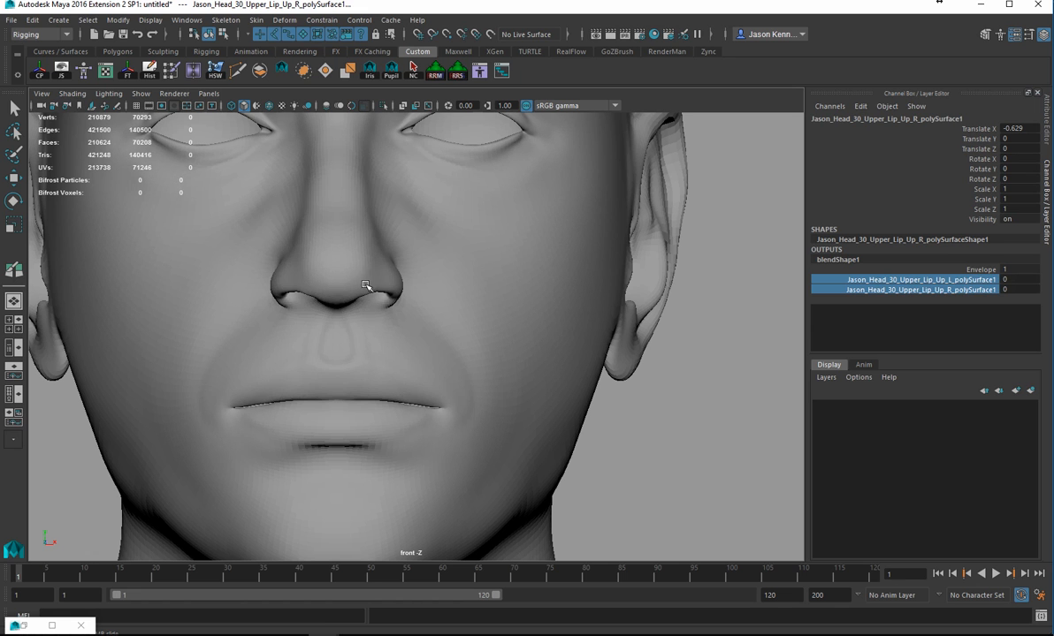
right_click_drag(548, 266, 407, 275, "alt")
middle_click_drag(408, 275, 596, 267, "alt")
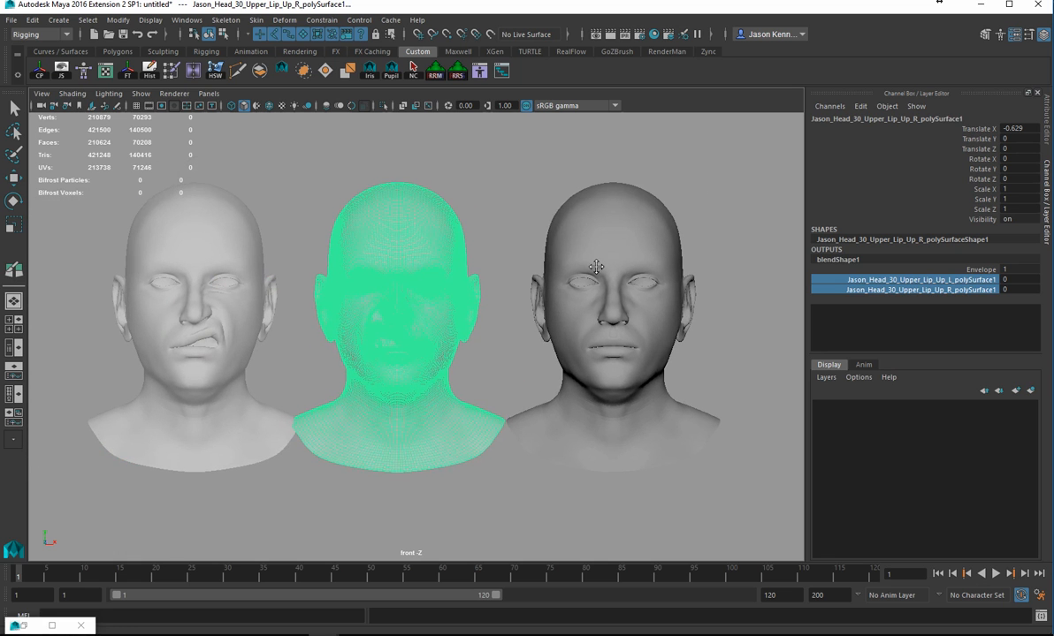
Switch back to ZBrush and frame the whole neutral head in the canvas.
left_click(764, 378)
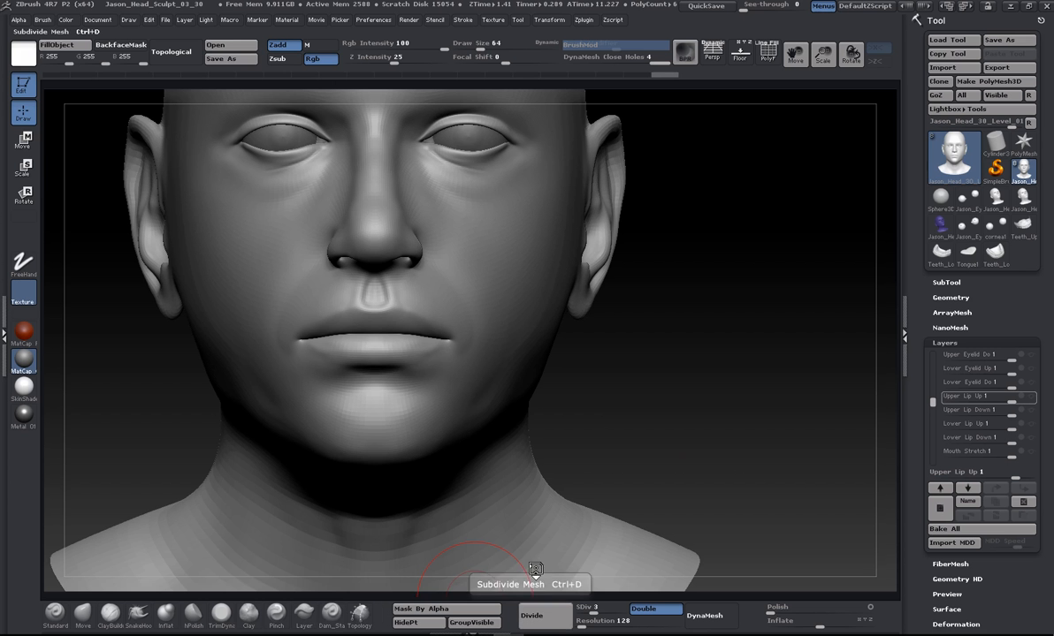
left_click_drag(706, 454, 764, 391, "alt")
left_click_drag(790, 464, 703, 411, "alt")
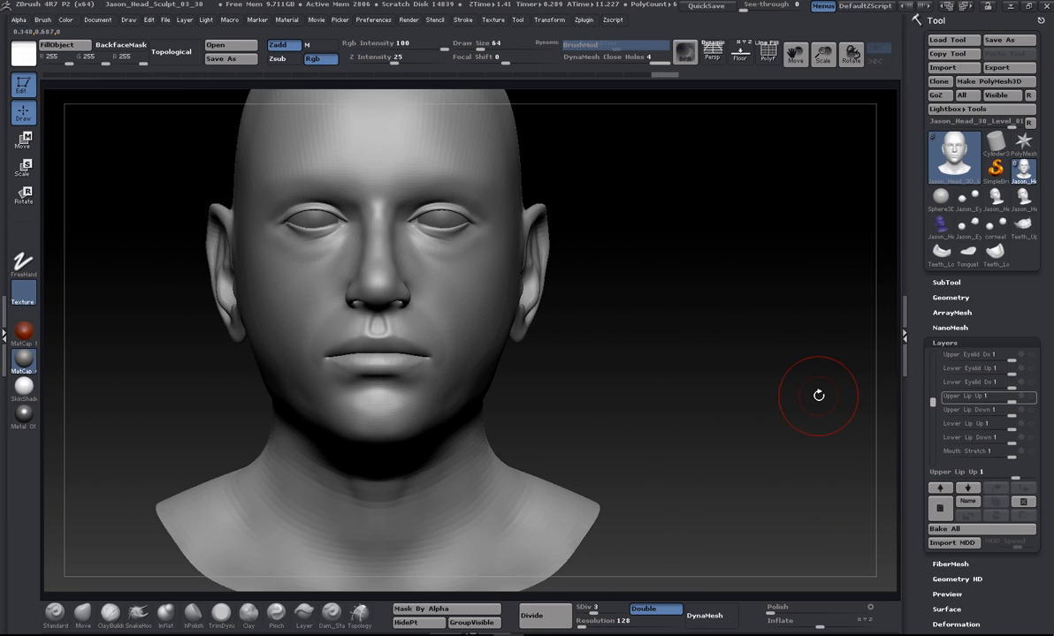